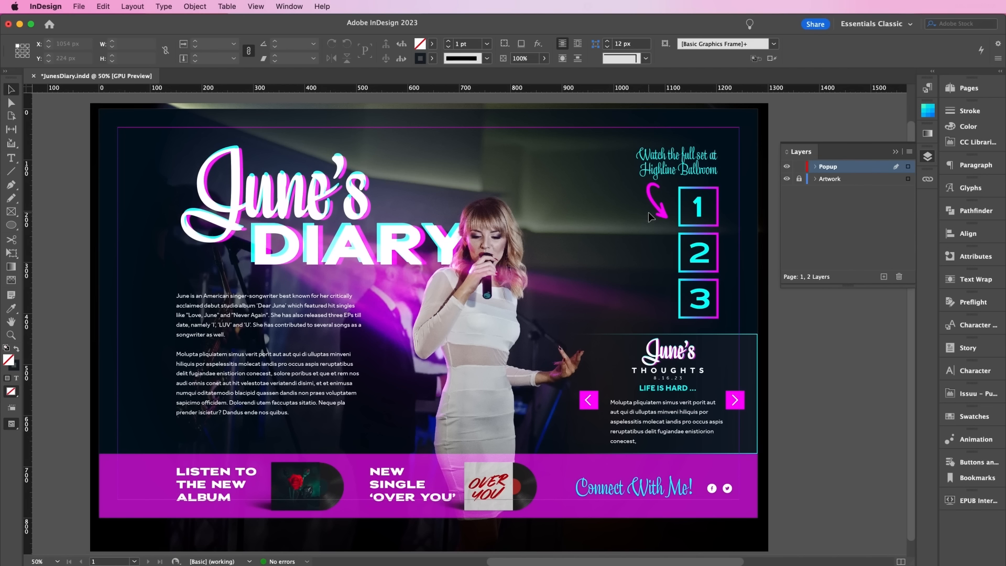
Step: Draw a dark-filled rectangle without a stroke on the Popup layer, covering the whole page at about 1279.5 × 799.5 px
click(18, 232)
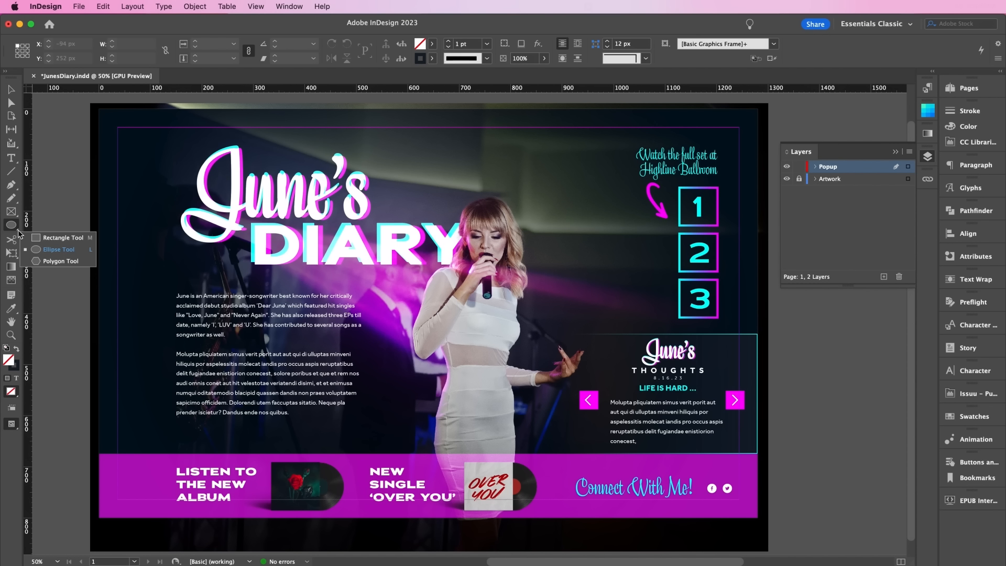
click(30, 238)
click(18, 349)
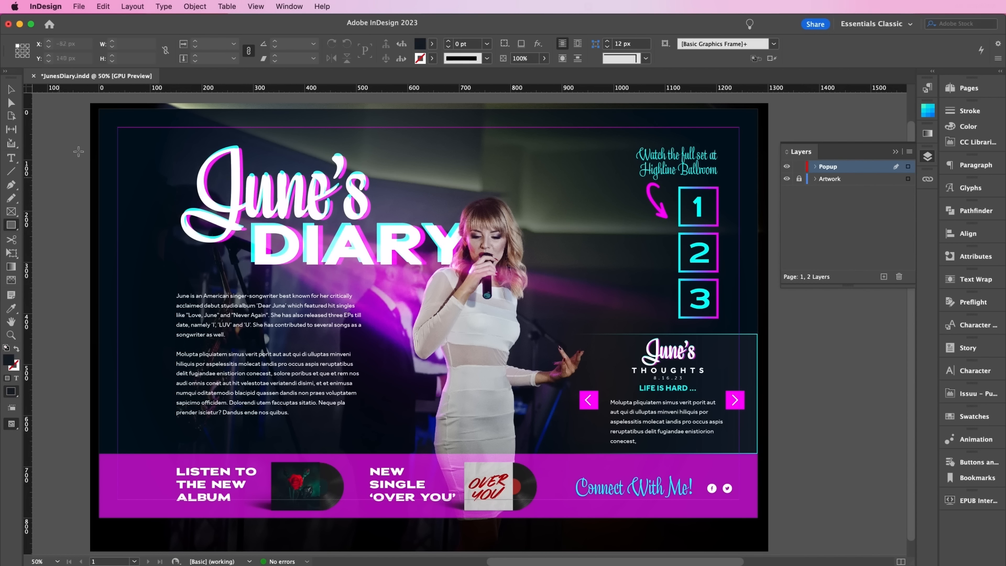
drag(100, 111, 757, 517)
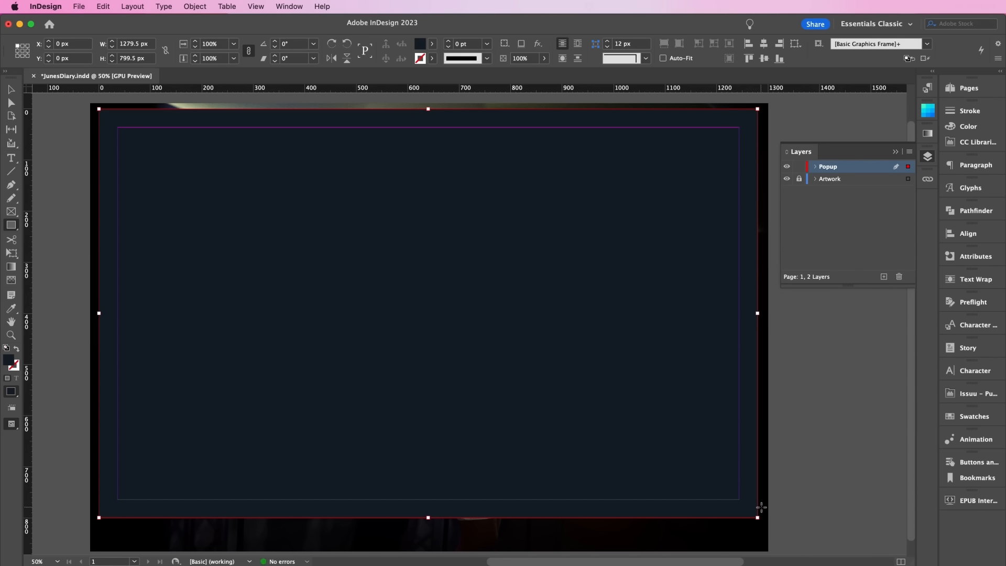
Step: Switch to the preview screen mode and set the page-covering rectangle's opacity to 70%, leaving it deselected
key(w)
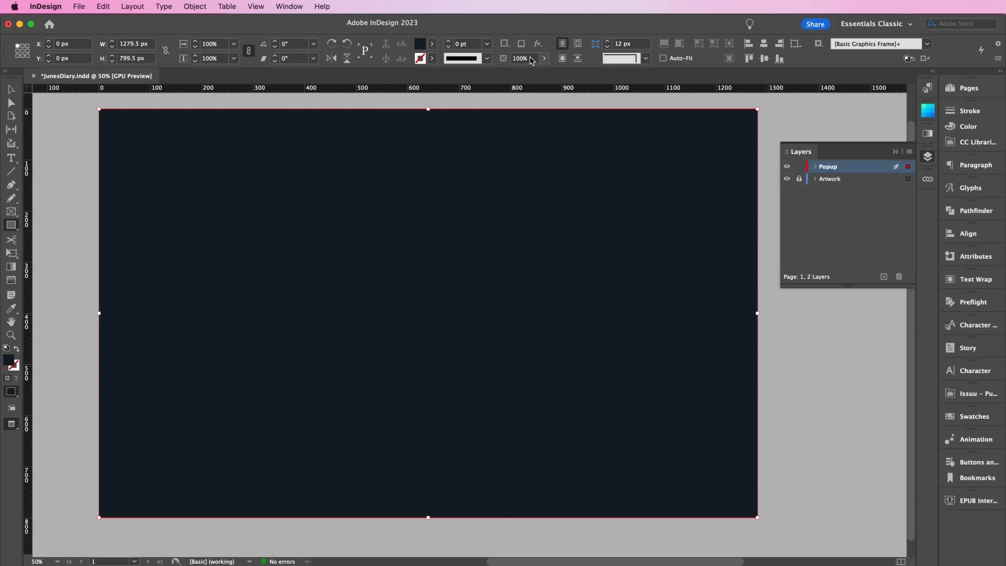
click(529, 58)
text(0)
key(Return)
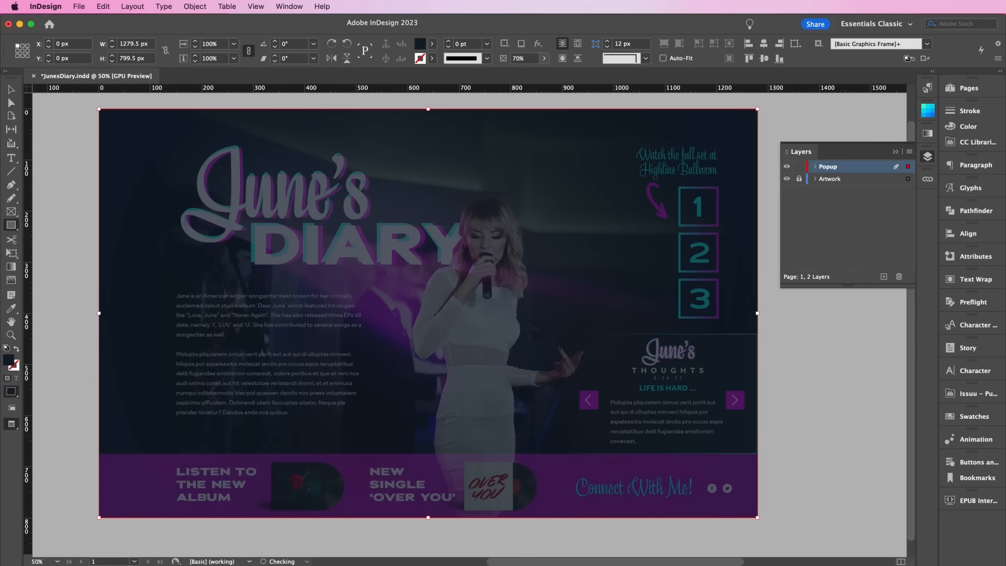
click(974, 417)
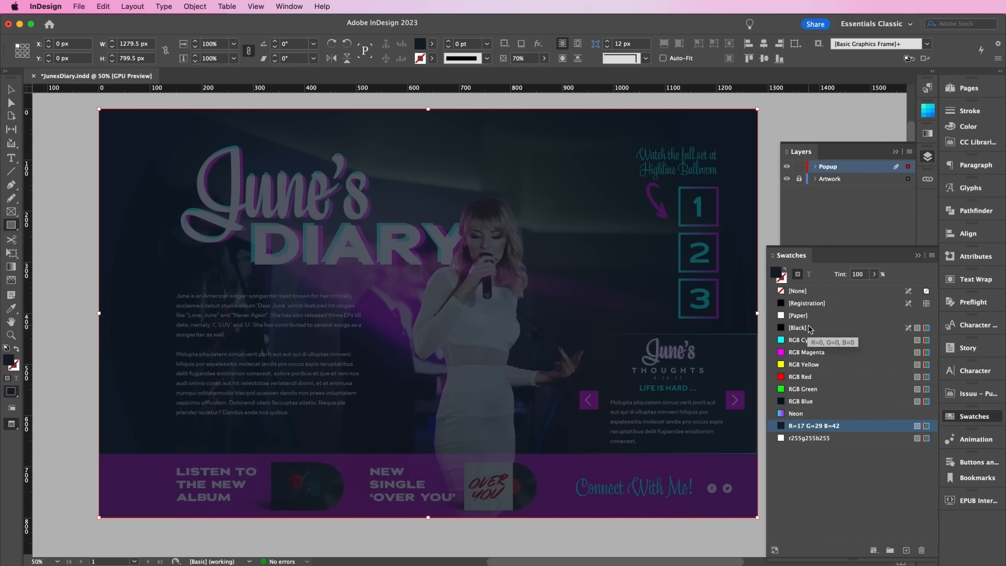
click(917, 256)
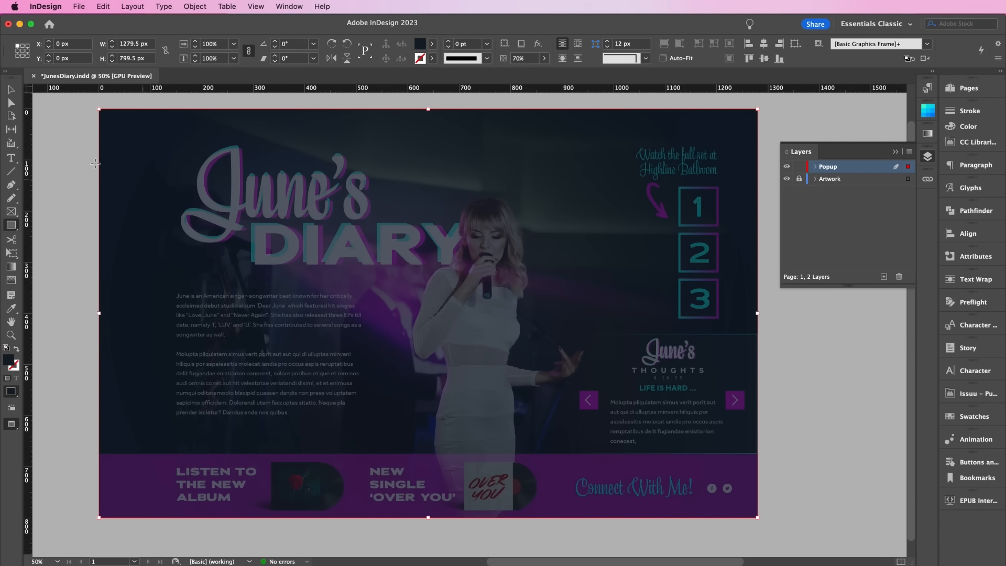
click(10, 89)
click(781, 332)
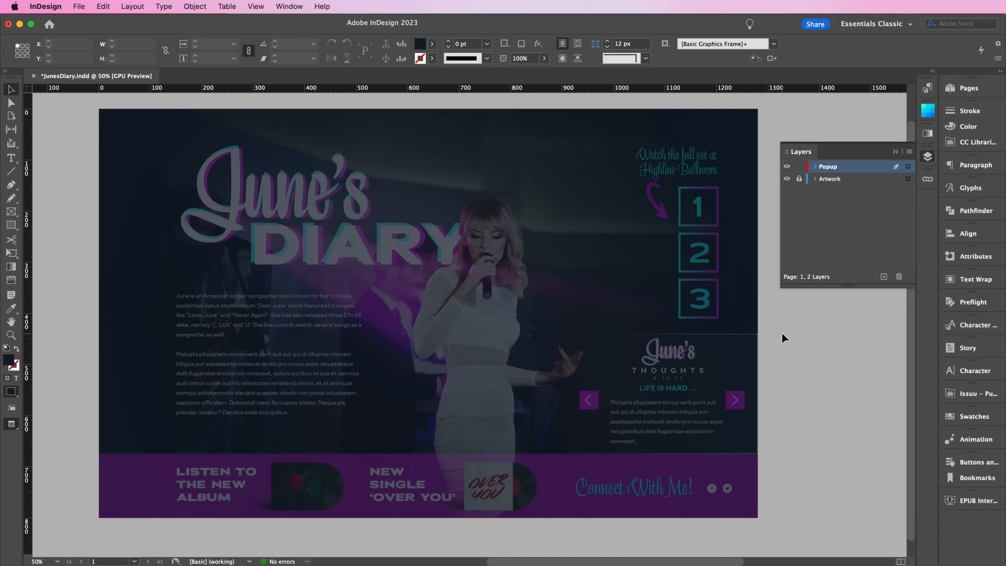
click(79, 6)
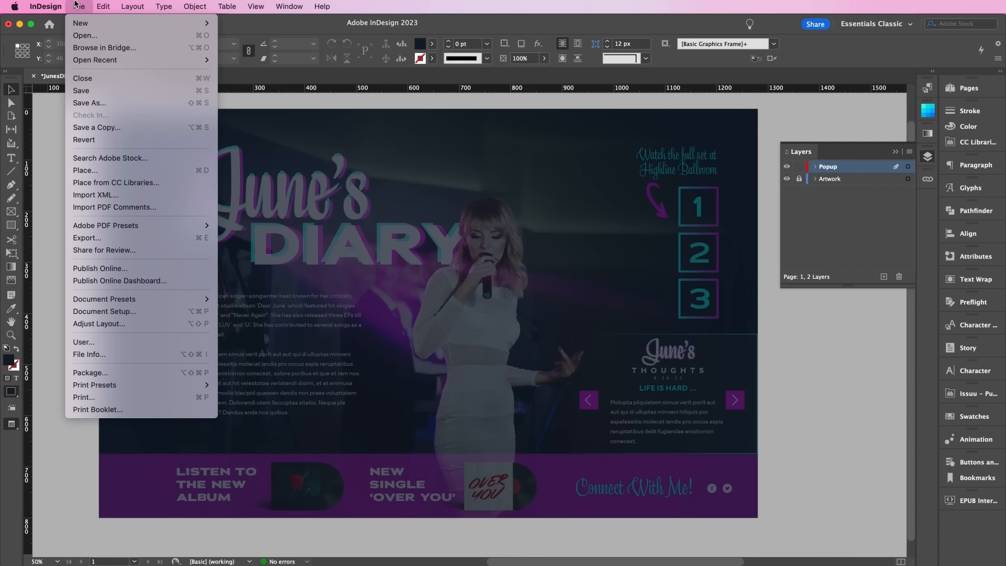
click(107, 171)
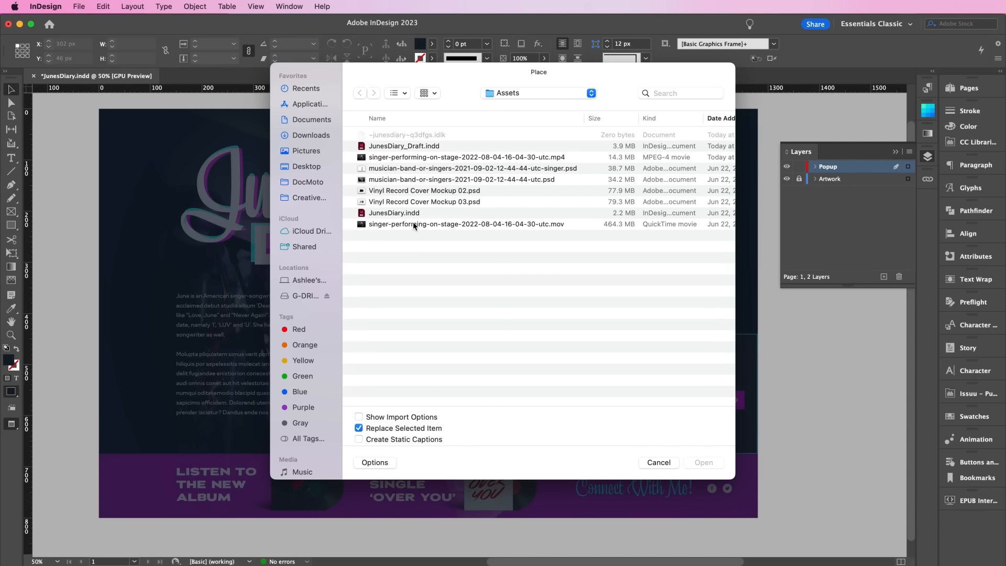
click(518, 156)
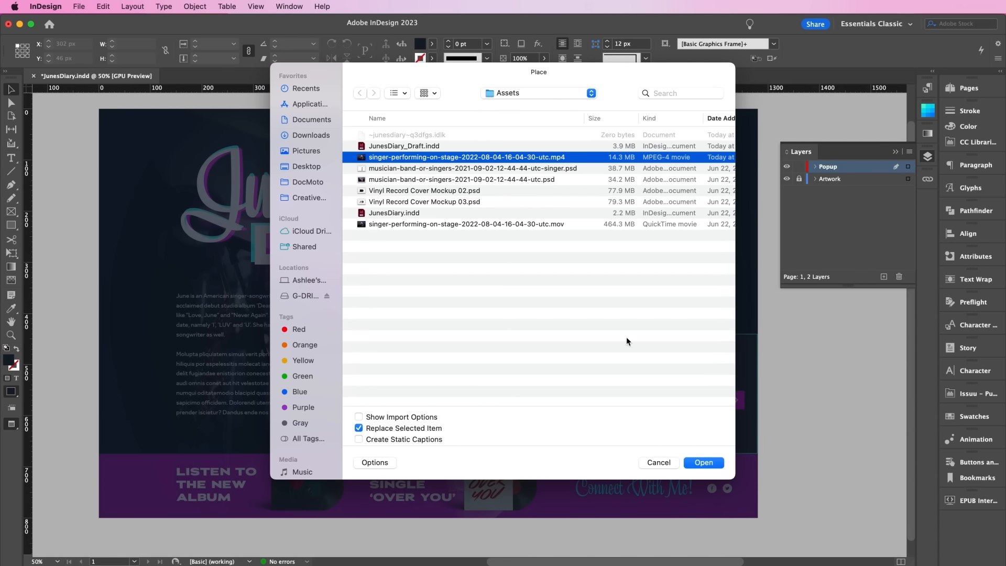
click(702, 462)
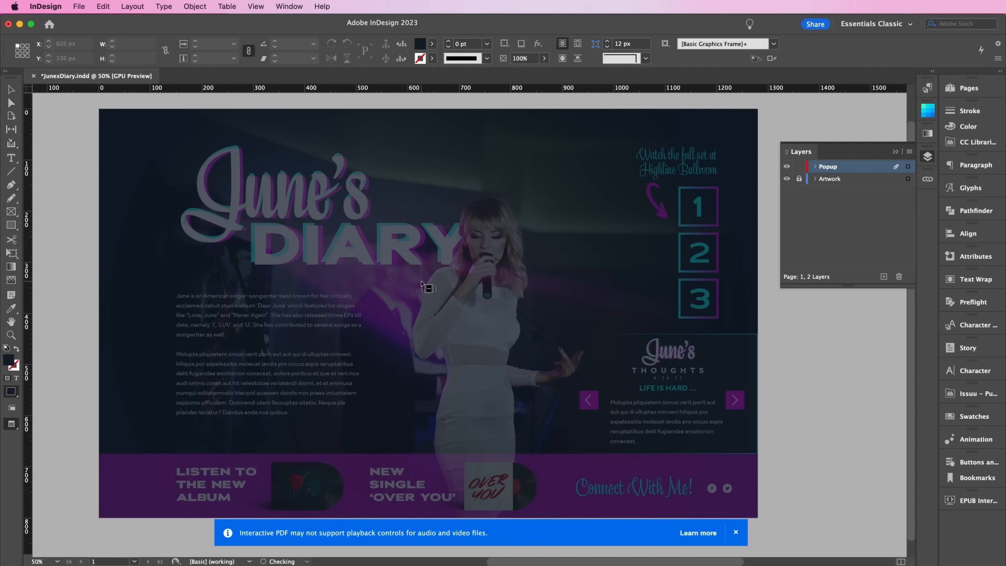
click(736, 533)
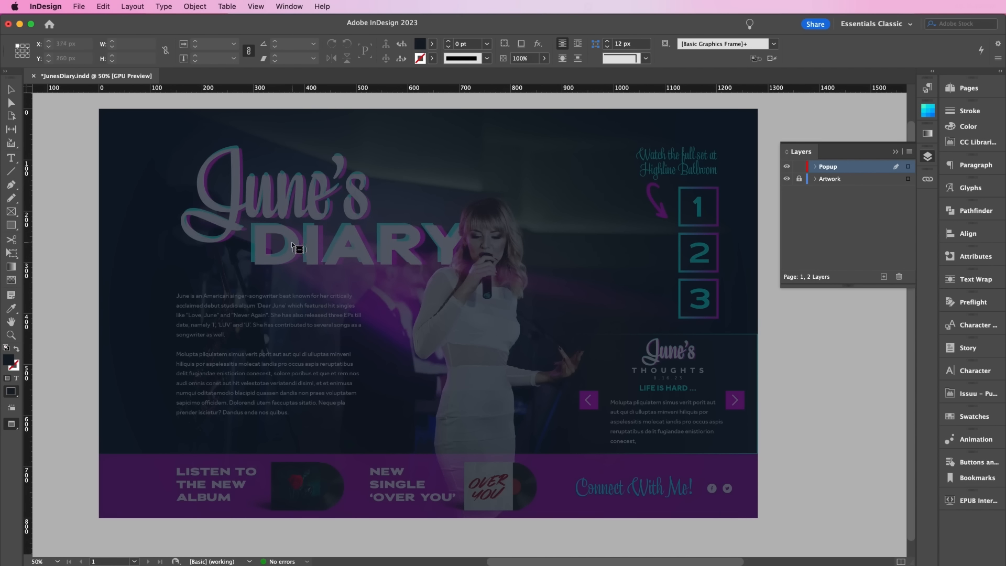
drag(292, 244, 635, 429)
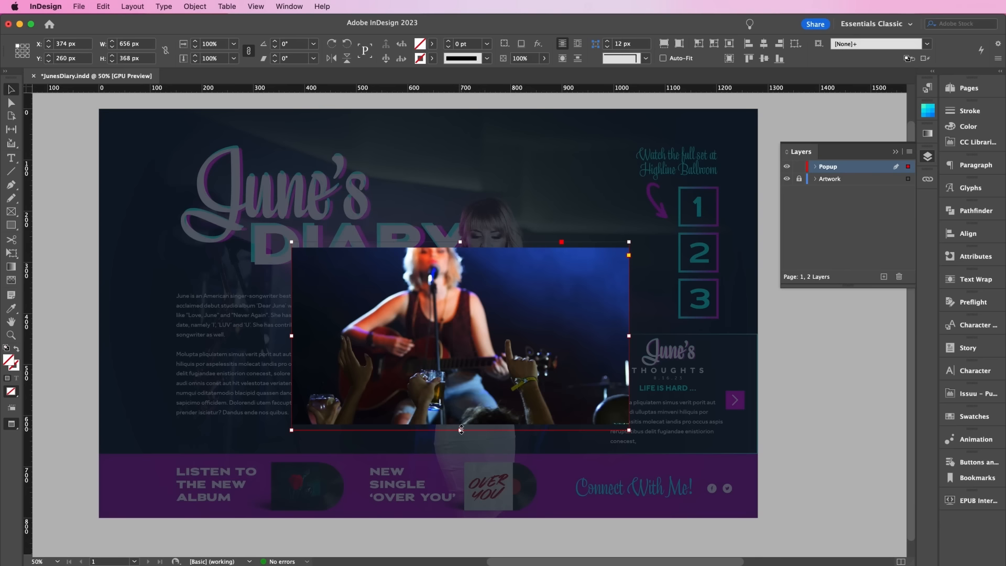
drag(518, 388, 486, 369)
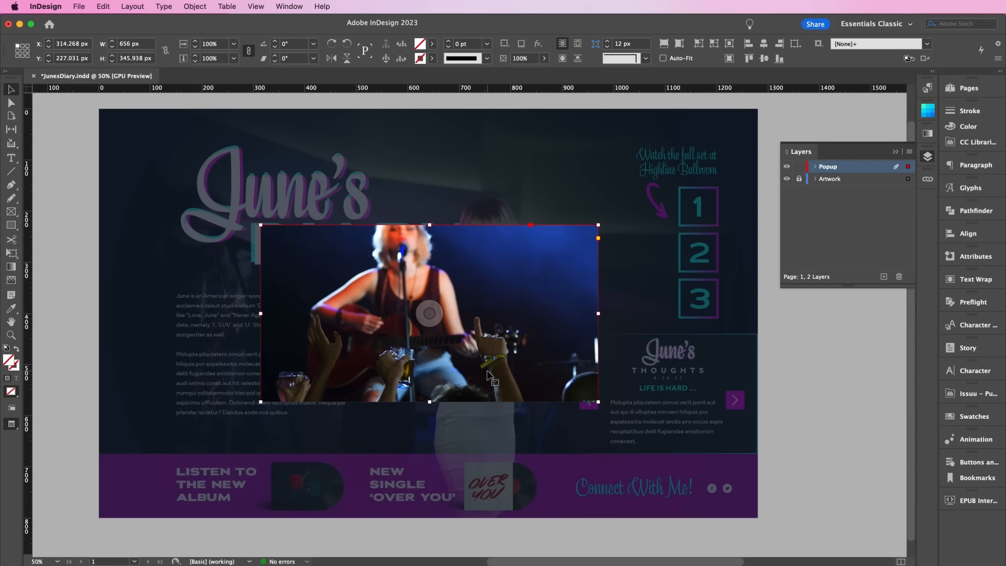
Step: Apply the Neon swatch to the stroke of the video frame
click(950, 417)
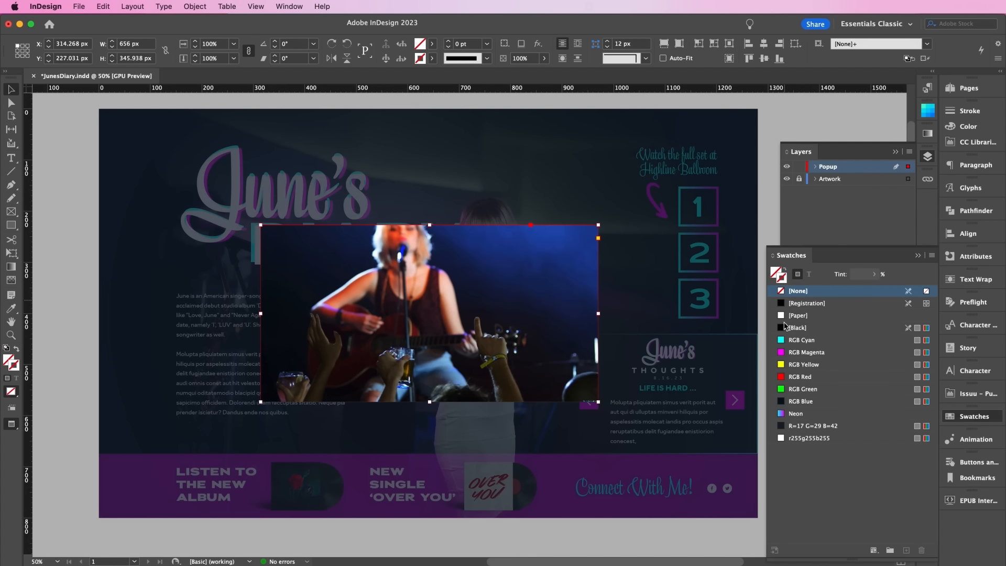
click(794, 413)
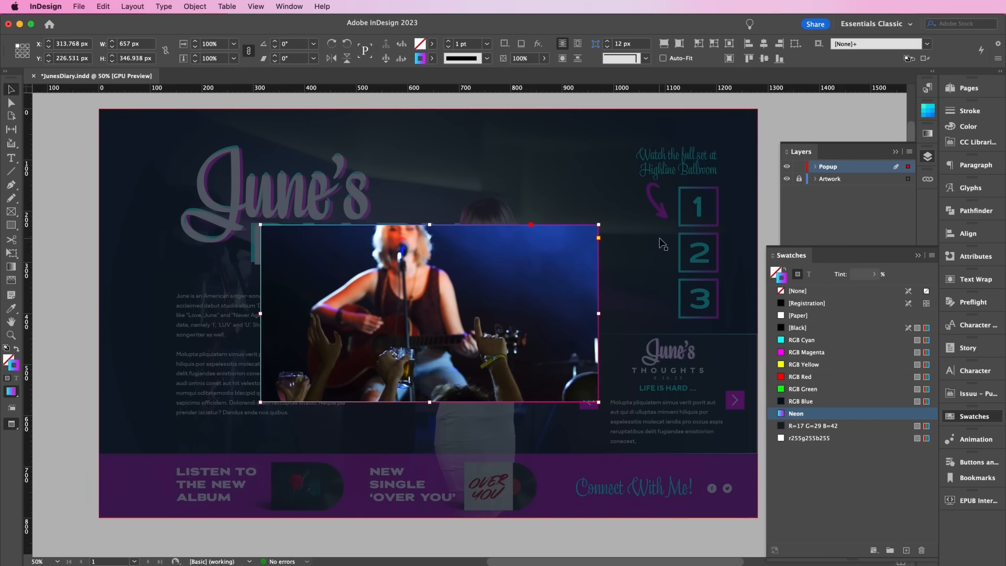
click(595, 204)
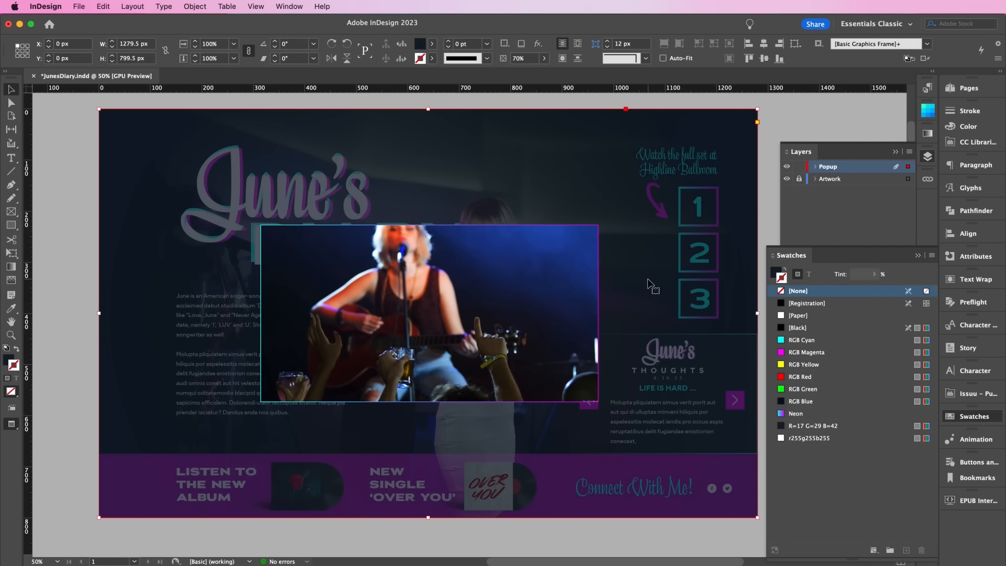
click(561, 285)
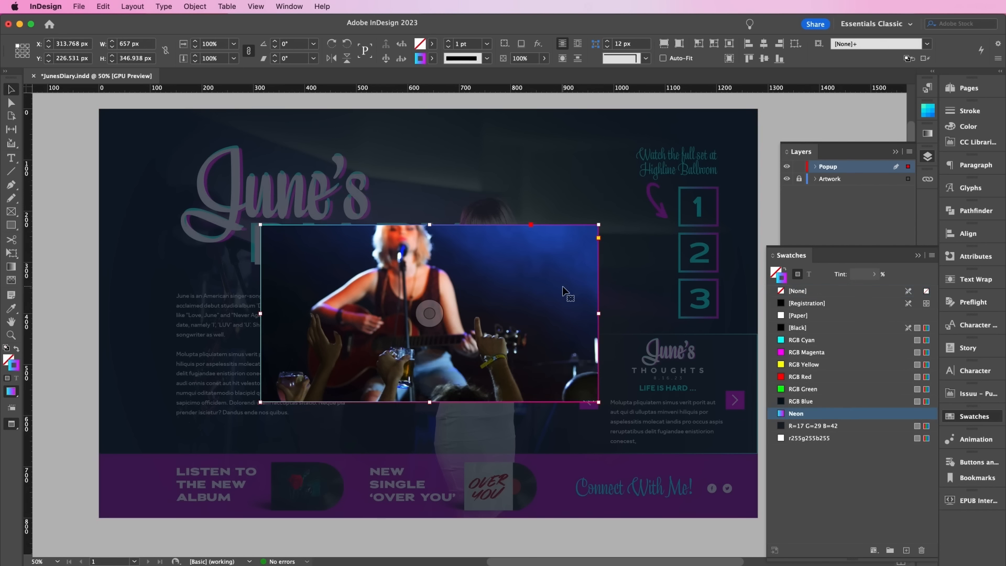
Step: Draw a circle about 42 px wide filled with RGB Magenta and centre it on the video's upper-right corner
click(814, 166)
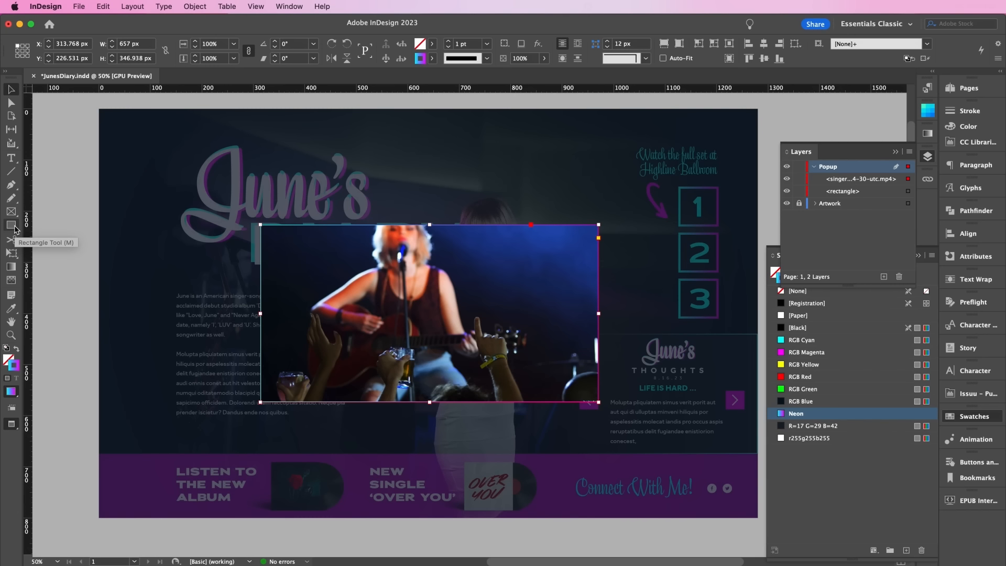
drag(14, 229, 42, 248)
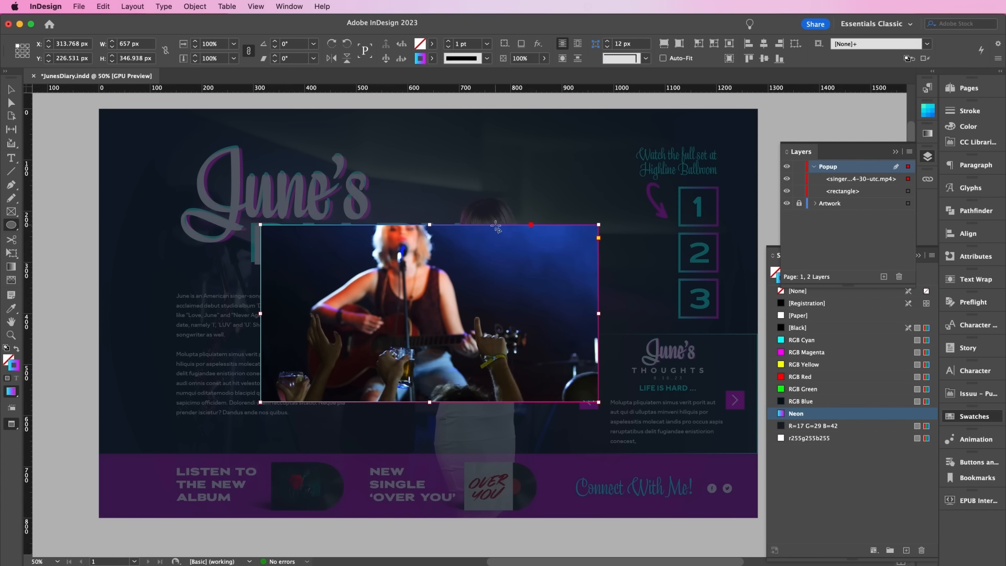
drag(492, 236, 521, 257)
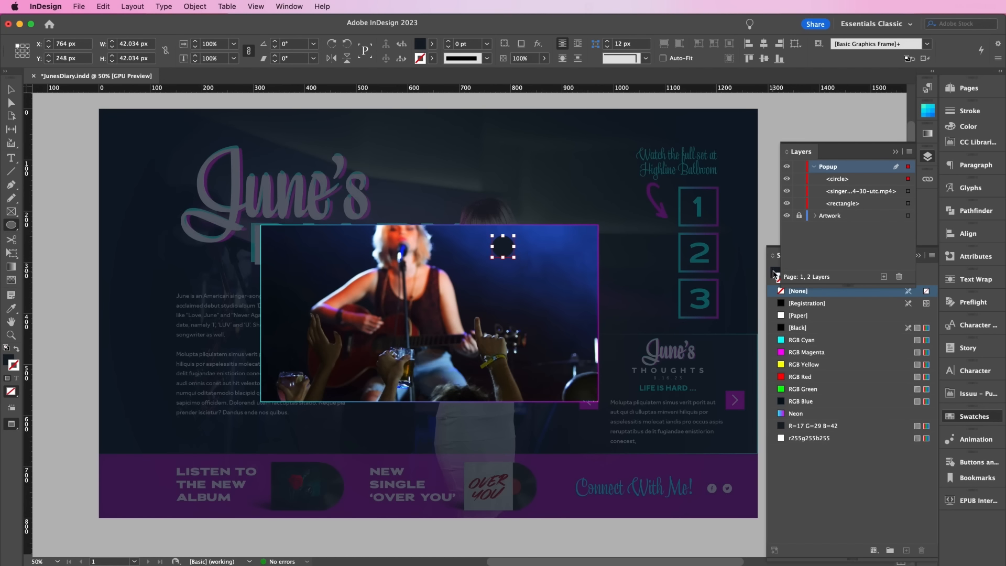
click(774, 273)
click(807, 352)
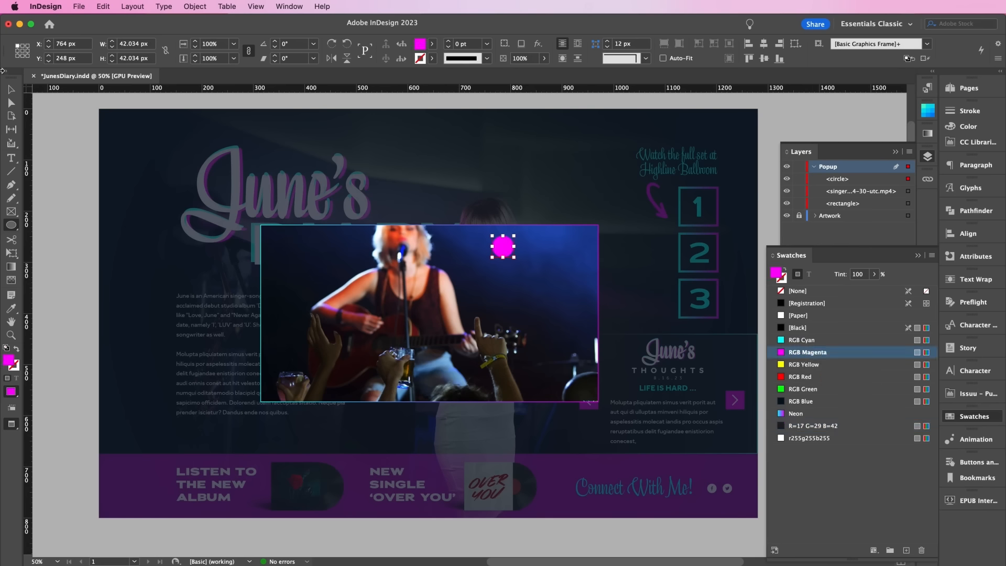
key(v)
drag(504, 246, 605, 229)
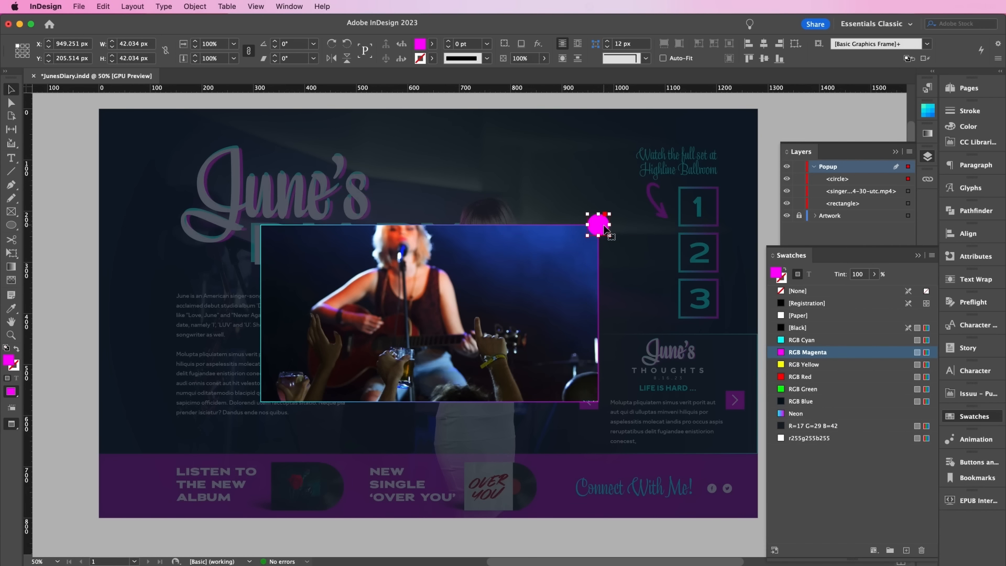
Step: Draw a diagonal line about 25 px long inside the magenta circle with the Pen tool
key(super+equal)
key(super+equal)
key(super+equal)
key(super+equal)
key(super+equal)
key(super+equal)
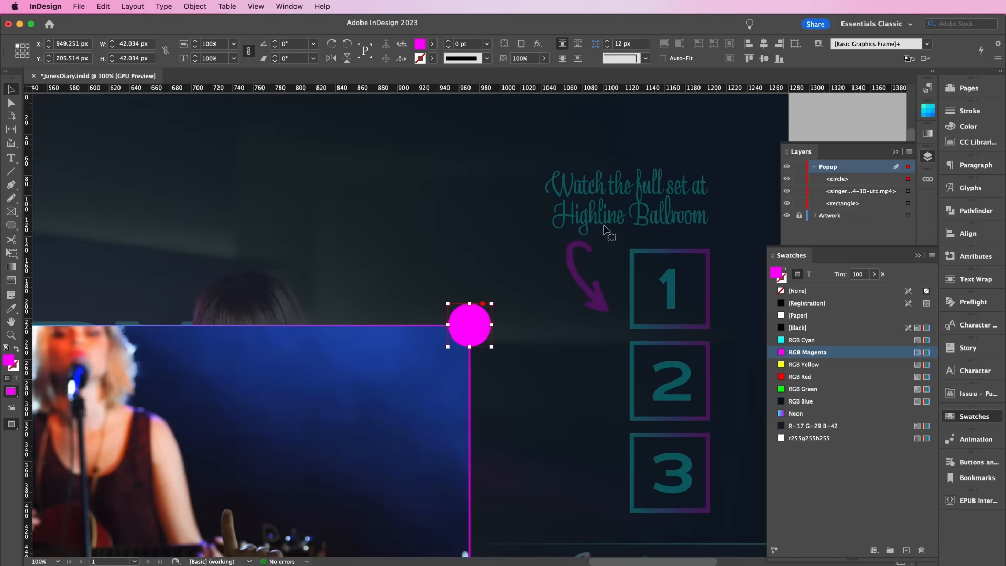
click(10, 185)
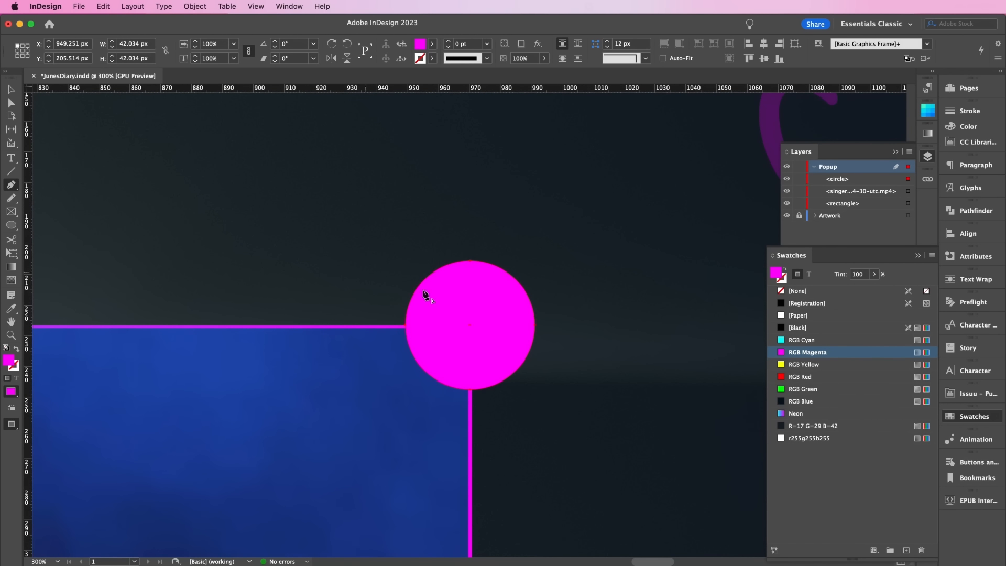
click(502, 293)
click(447, 347)
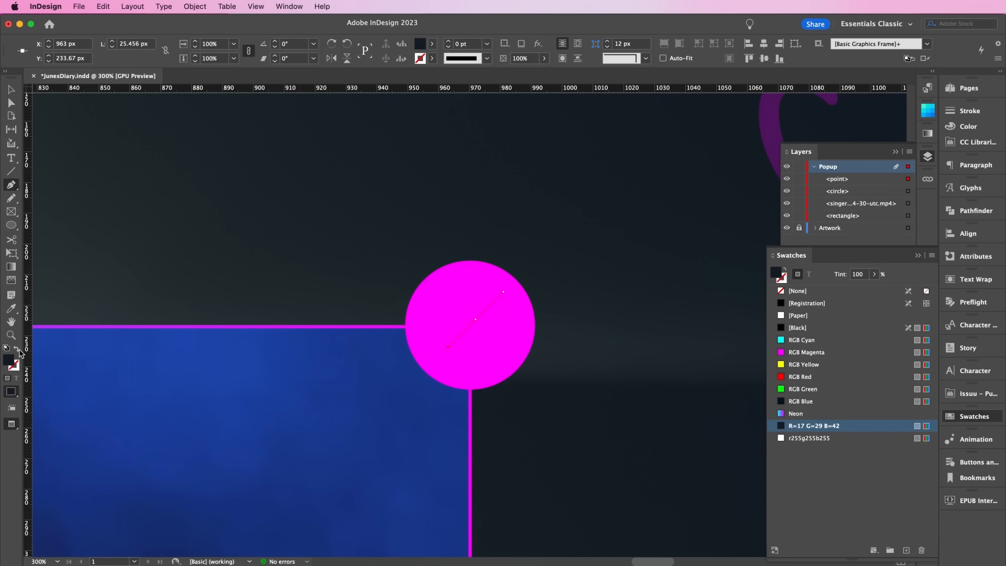
Step: Remove the diagonal line's fill and give it a 5 pt [Paper] stroke
click(18, 350)
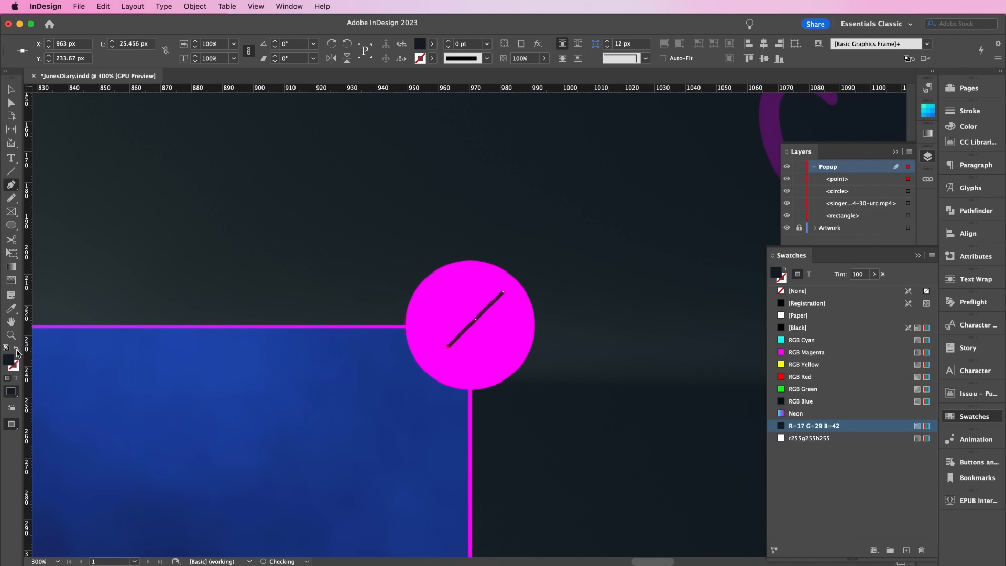
click(786, 278)
click(799, 315)
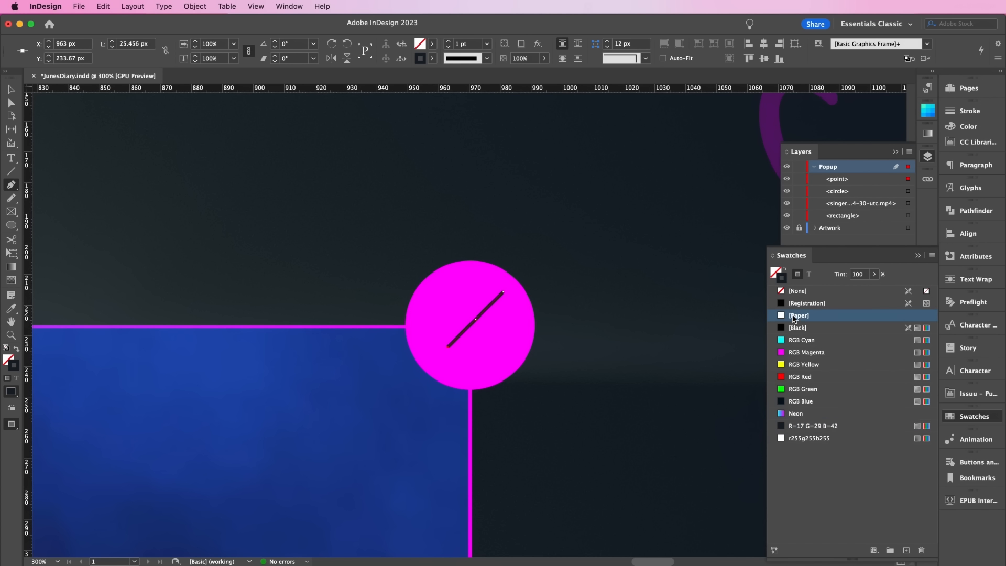
click(451, 44)
click(451, 44)
click(451, 44)
click(451, 44)
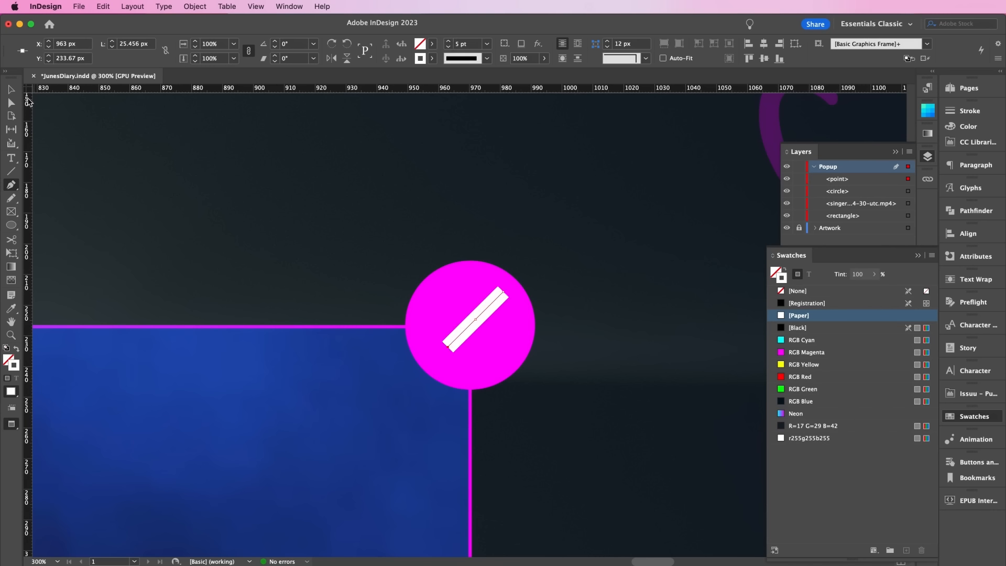
Step: Centre the white diagonal line in the magenta circle and paste a copy of it in place
click(11, 89)
drag(482, 314, 480, 322)
click(103, 6)
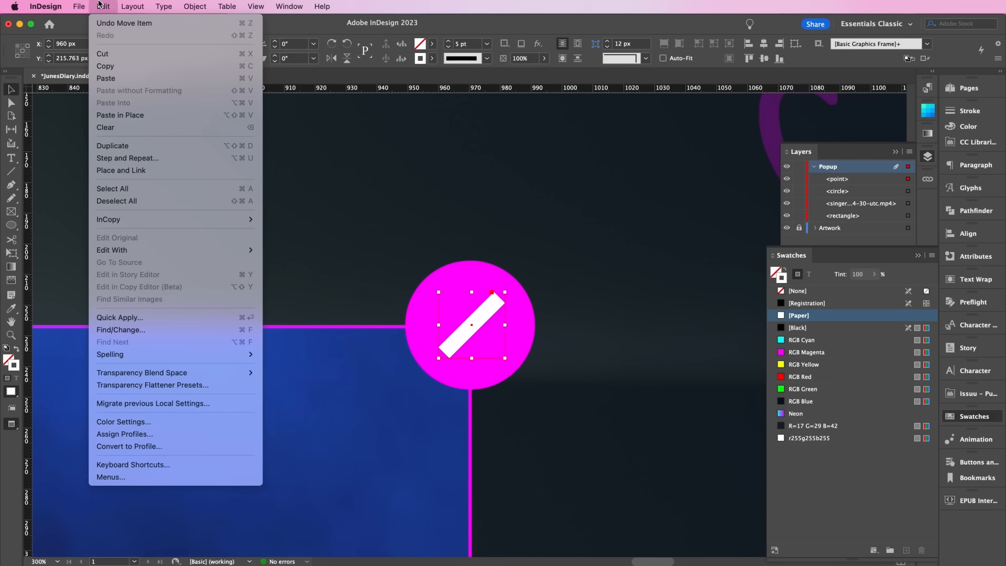
click(120, 115)
Step: Flip the copied line horizontally and move it over the original so the two form an X
click(195, 6)
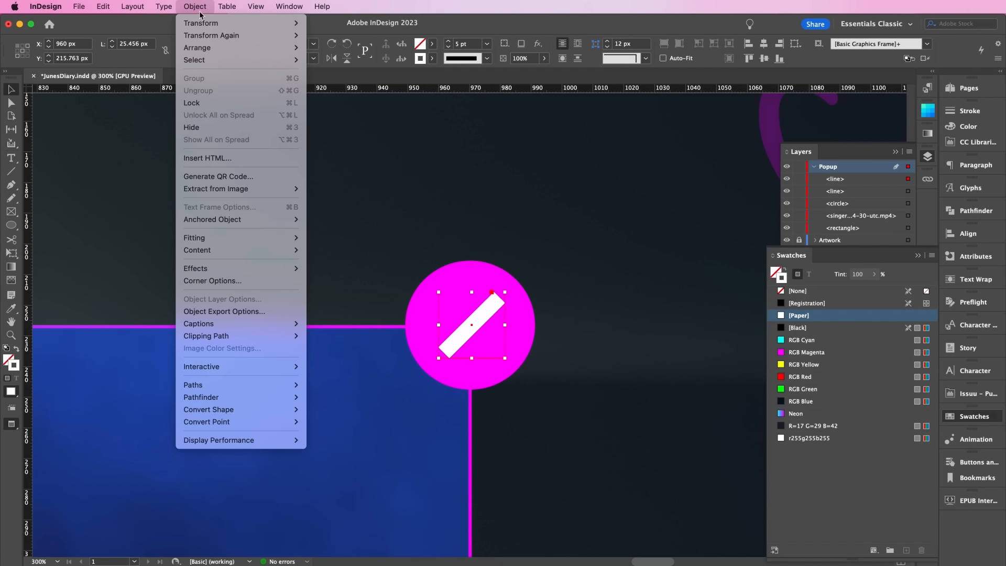
mouse_move(236, 23)
click(337, 121)
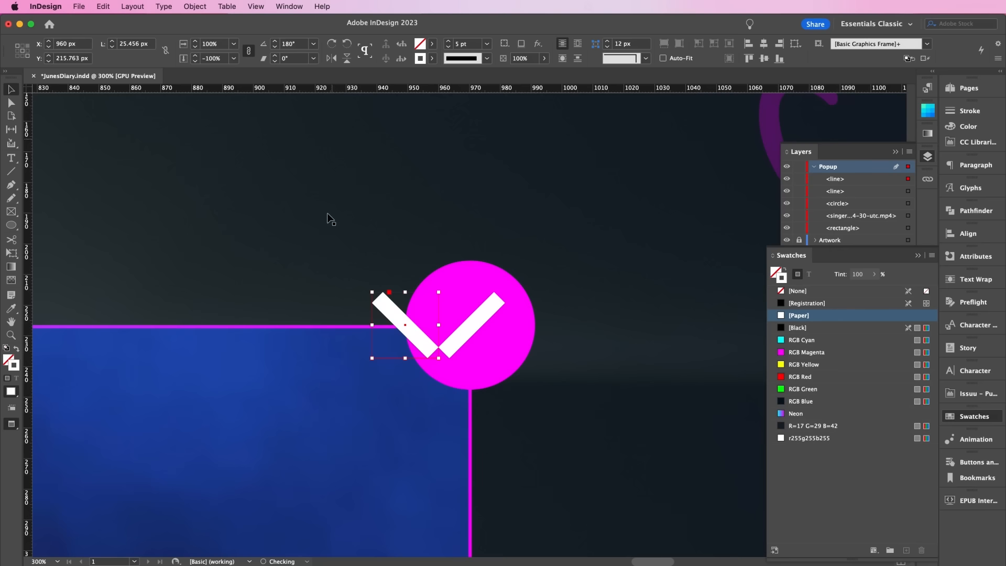
drag(397, 318, 465, 323)
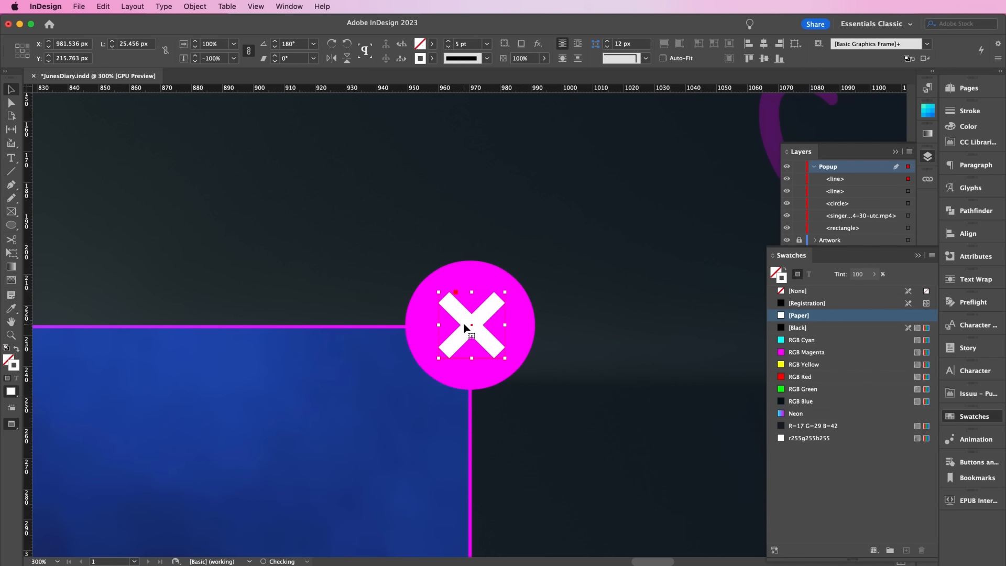
Step: Group the two white lines with the magenta circle and name the group Close
shift+click(493, 309)
shift+click(520, 324)
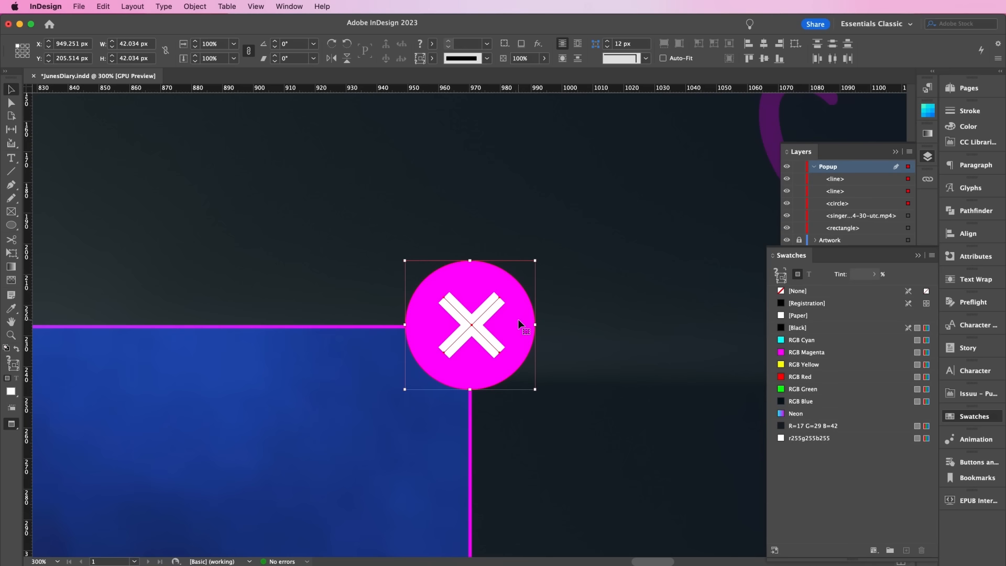
key(super+g)
double_click(837, 179)
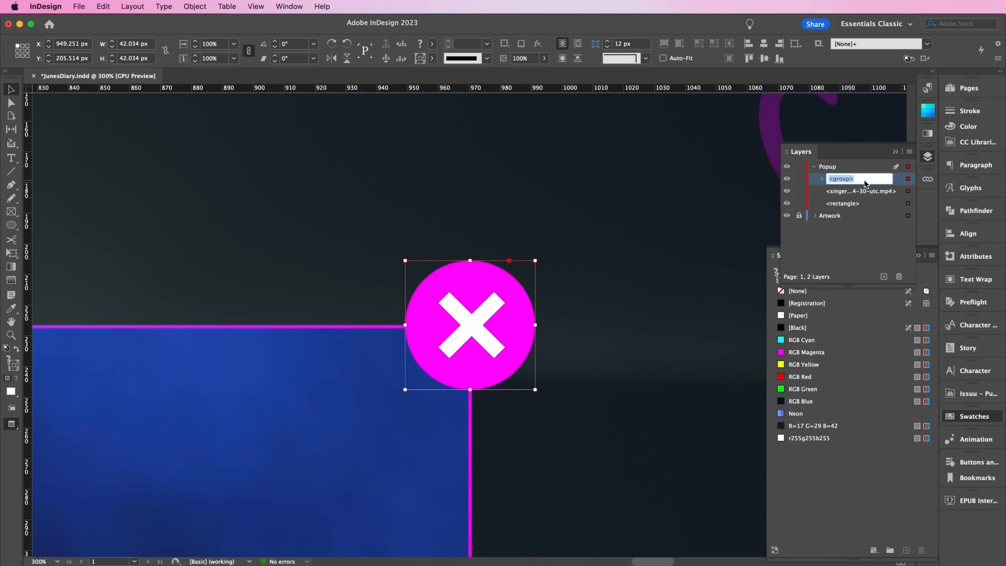
text(Close)
key(Return)
Step: Rename the singer video object as Video and the dimming rectangle as Overlay
click(862, 192)
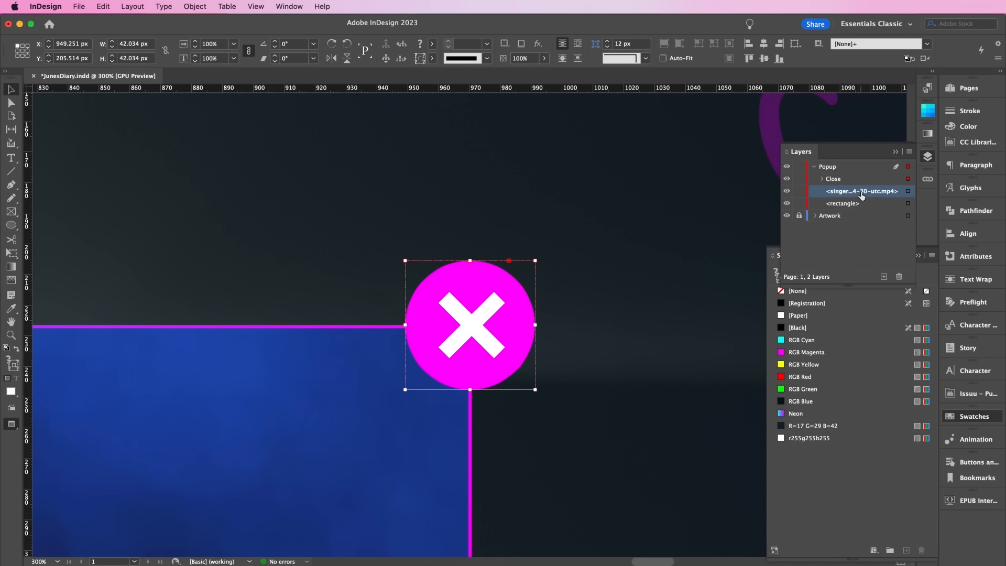
click(862, 191)
text(Video)
key(Return)
click(849, 204)
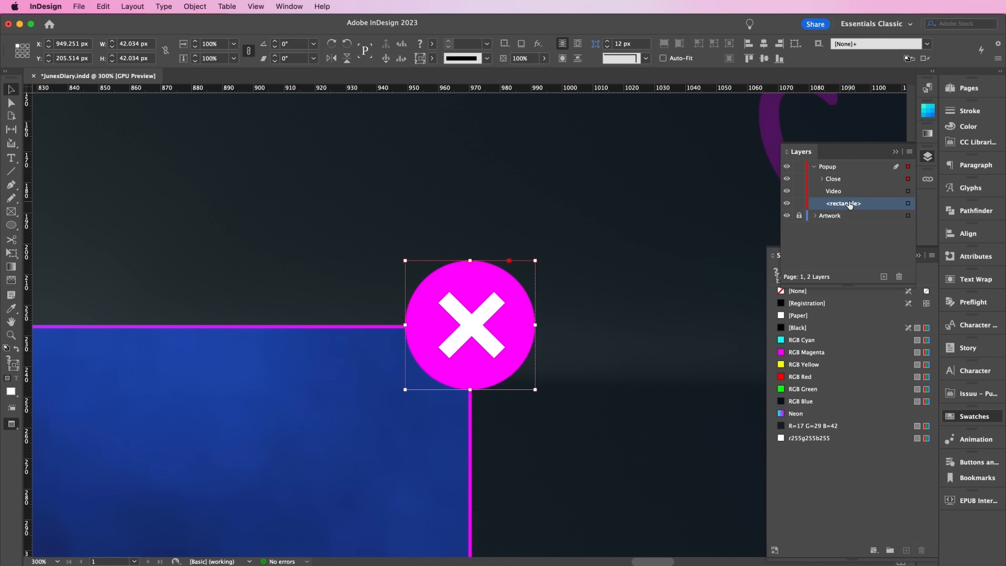
click(849, 204)
text(Overlay)
key(Return)
Step: Group the Close button with the concert video and name the group Video + Close
key(super+minus)
key(super+minus)
key(super+minus)
key(super+minus)
key(super+minus)
key(super+minus)
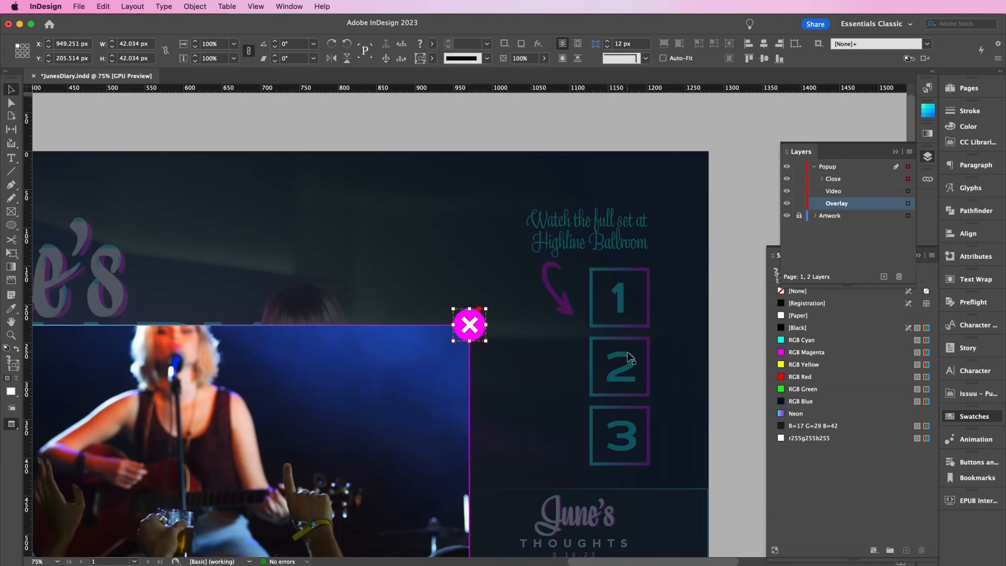
scroll(627, 352, left, 5)
scroll(627, 351, down, 3)
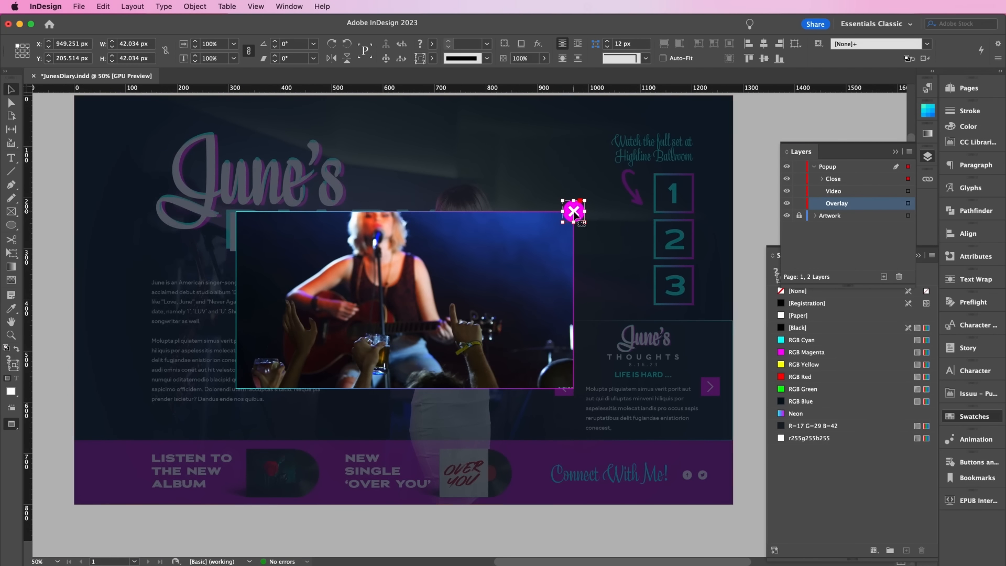
shift+click(501, 262)
key(super+g)
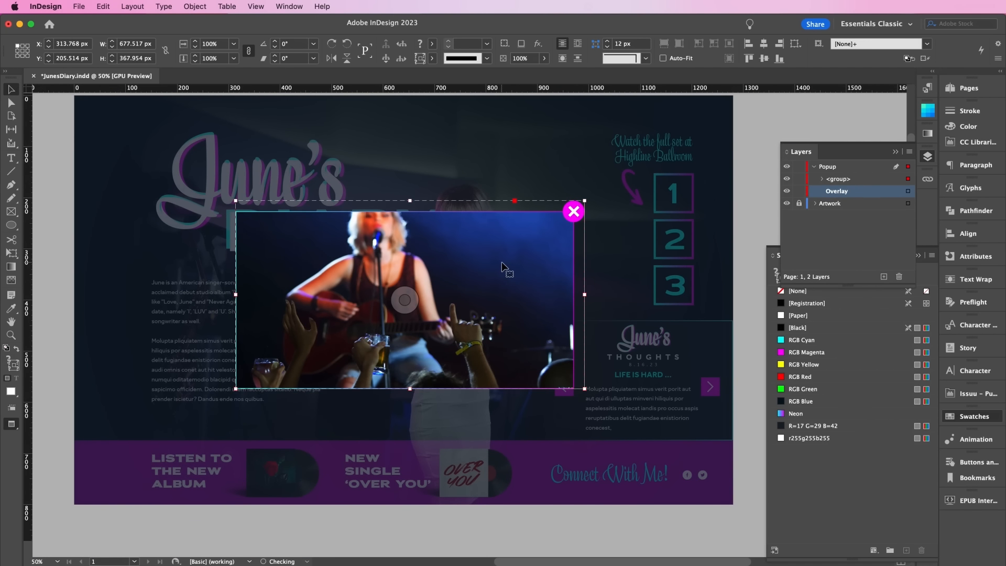
click(838, 179)
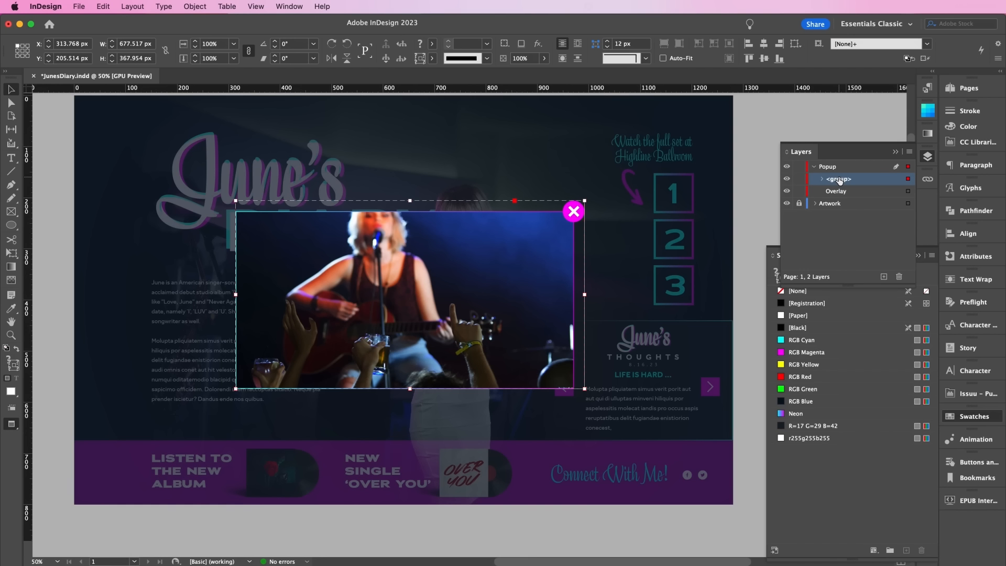
double_click(839, 180)
text(Video + Close)
key(Return)
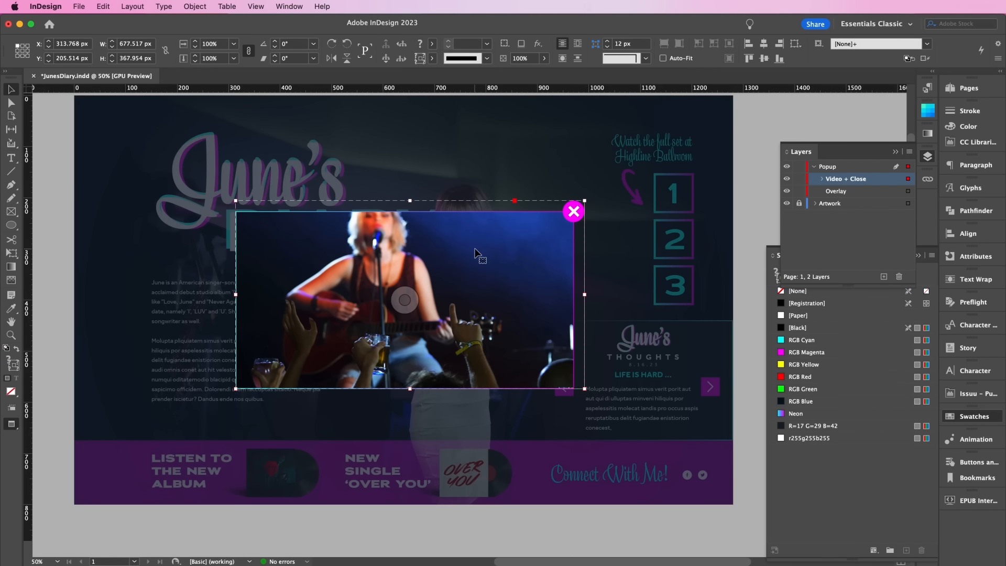
Step: Apply the Zoom In (2D) animation preset to the Video + Close group
click(286, 5)
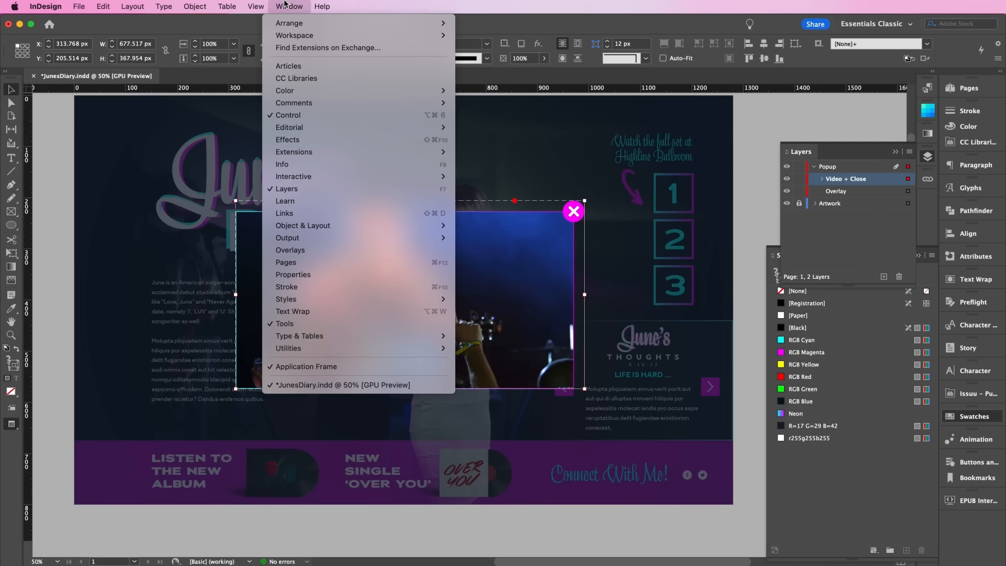
mouse_move(378, 179)
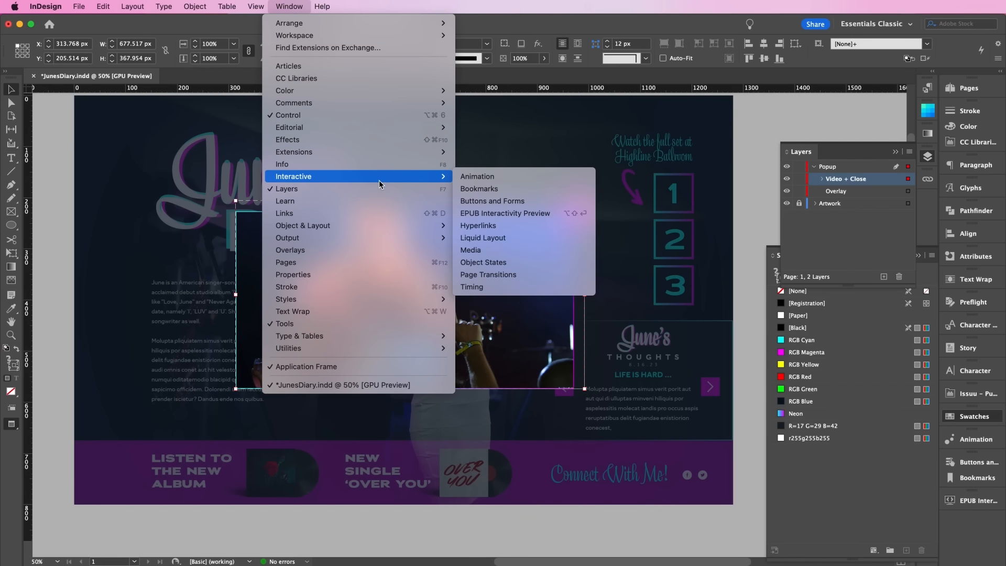
click(490, 179)
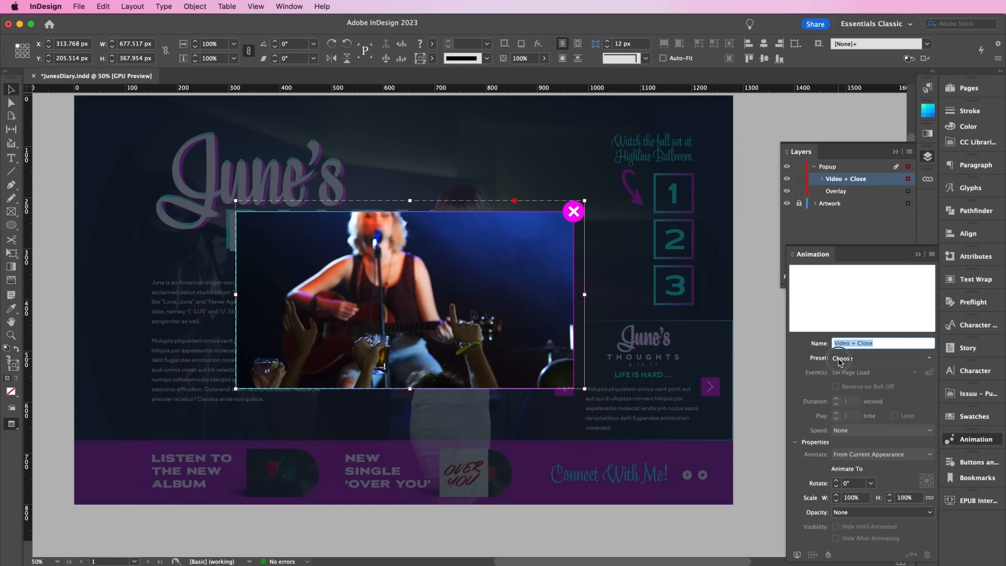
click(838, 359)
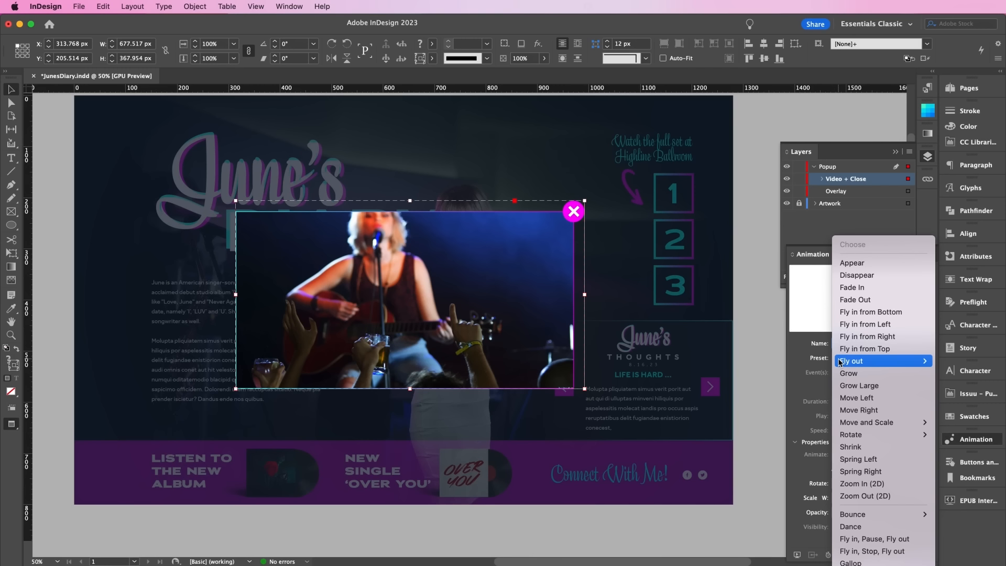
click(849, 484)
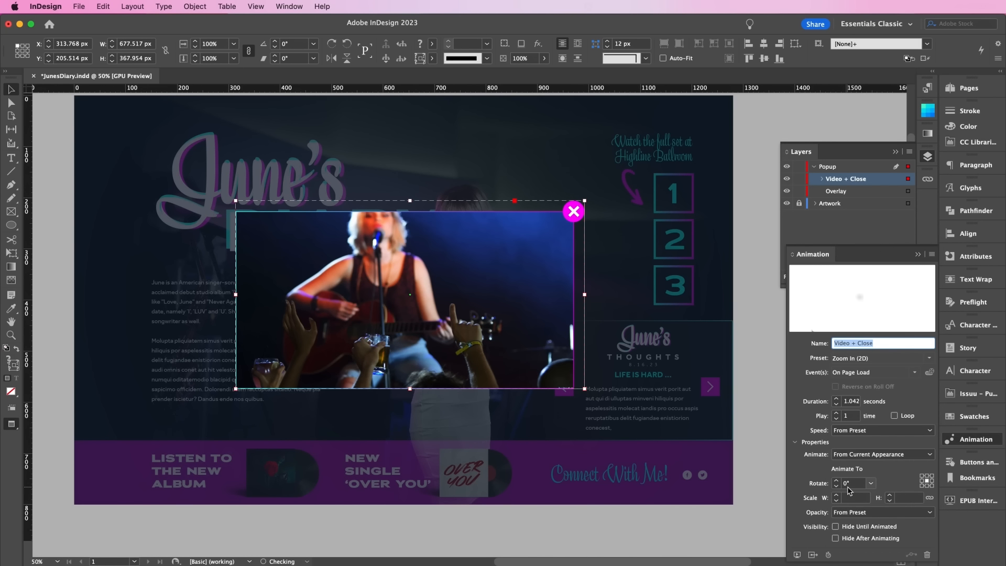
Step: Keep the Video + Close animation's event on On Page Load and set its duration to 0.75 seconds
click(852, 373)
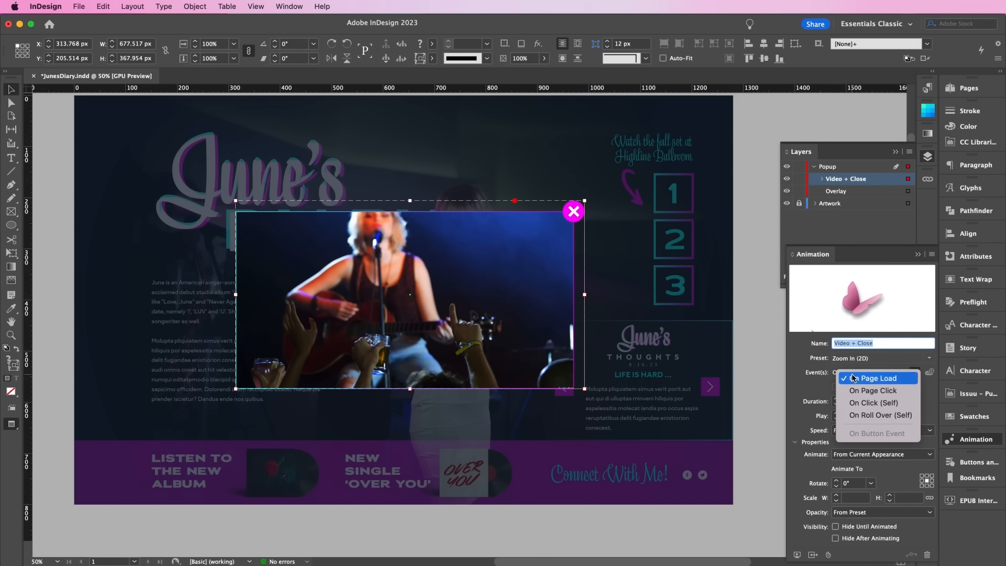
click(864, 378)
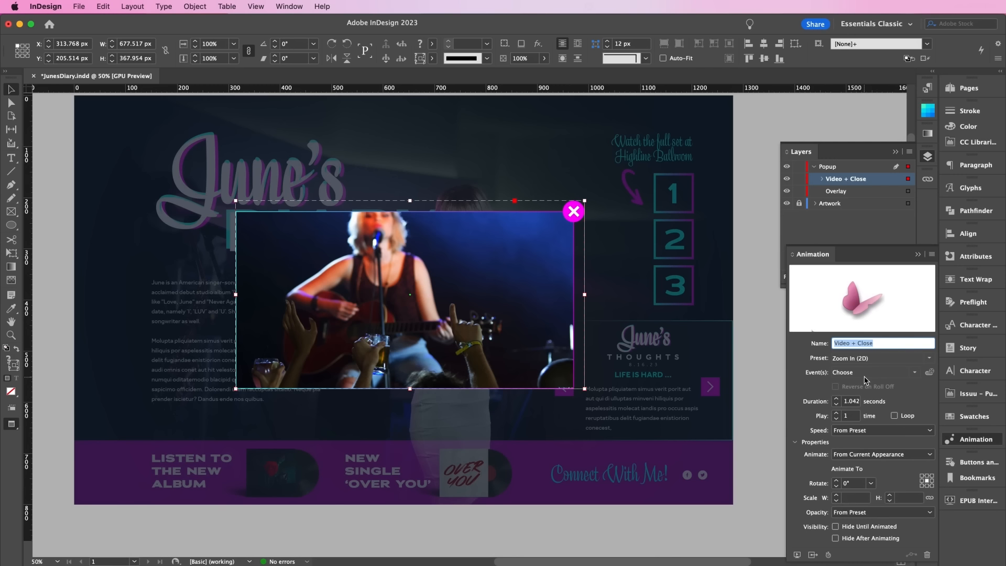
click(915, 372)
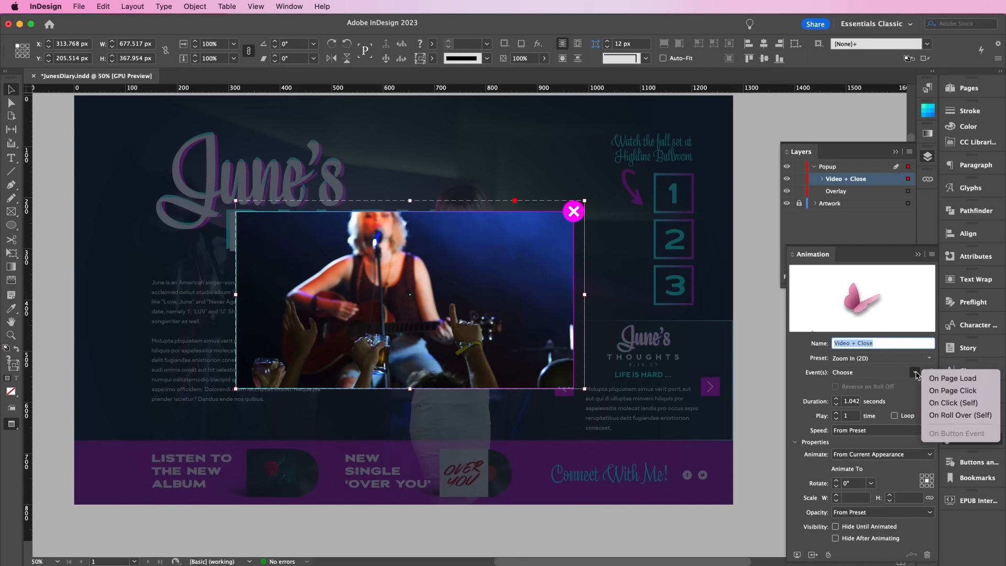
click(952, 378)
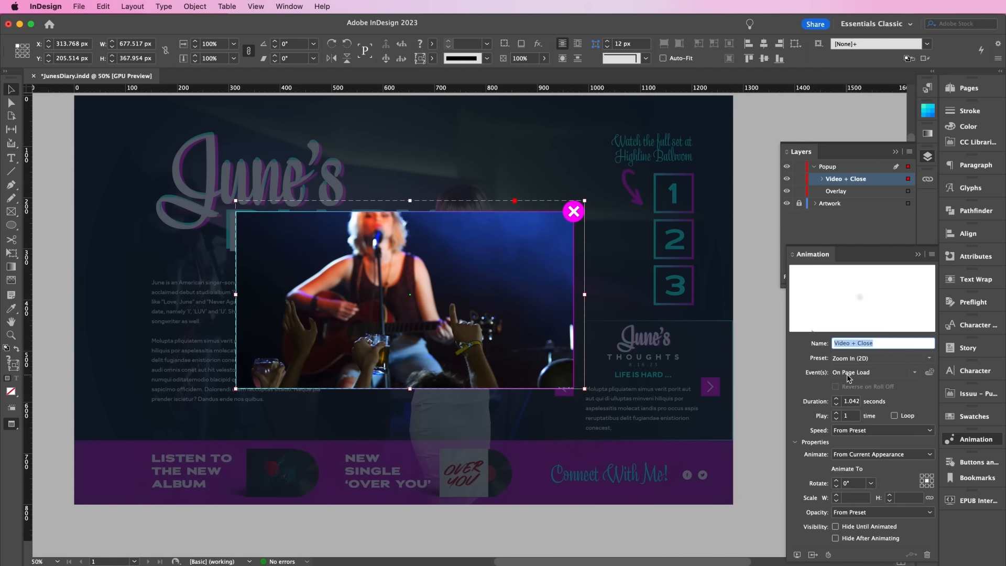
click(836, 406)
Step: Apply the Fade In animation preset to the Overlay rectangle with a duration of 0.75 seconds
click(684, 323)
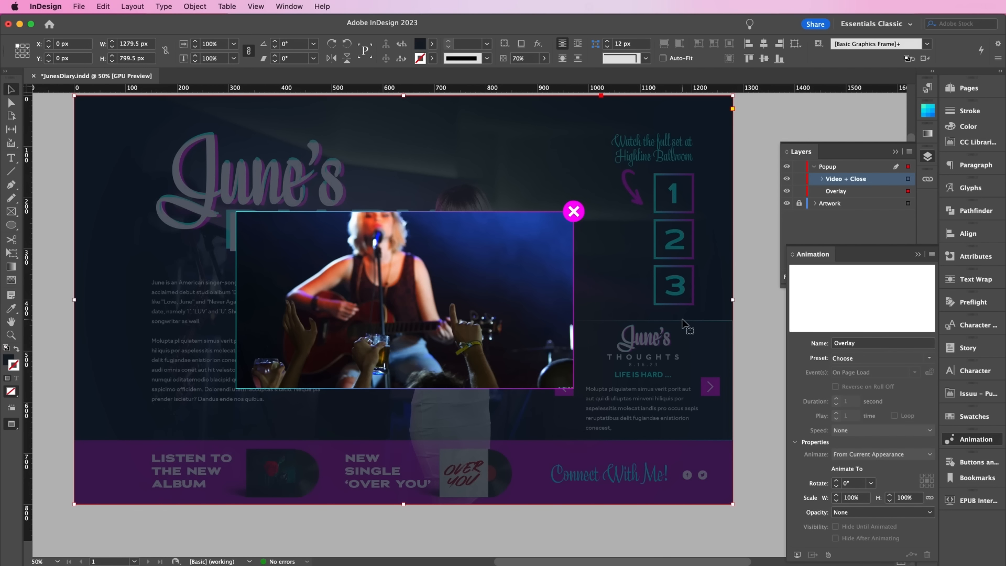
click(843, 359)
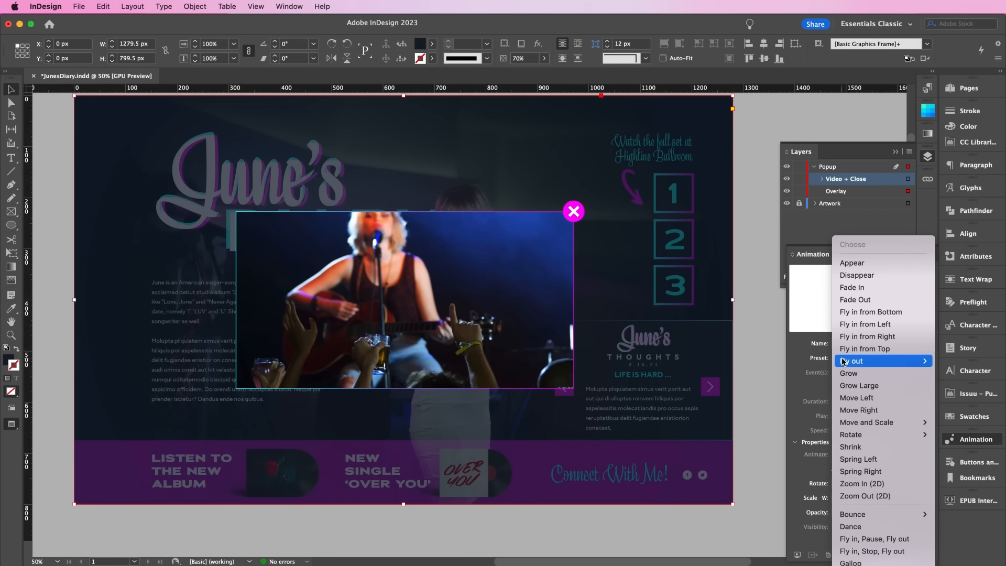
click(844, 288)
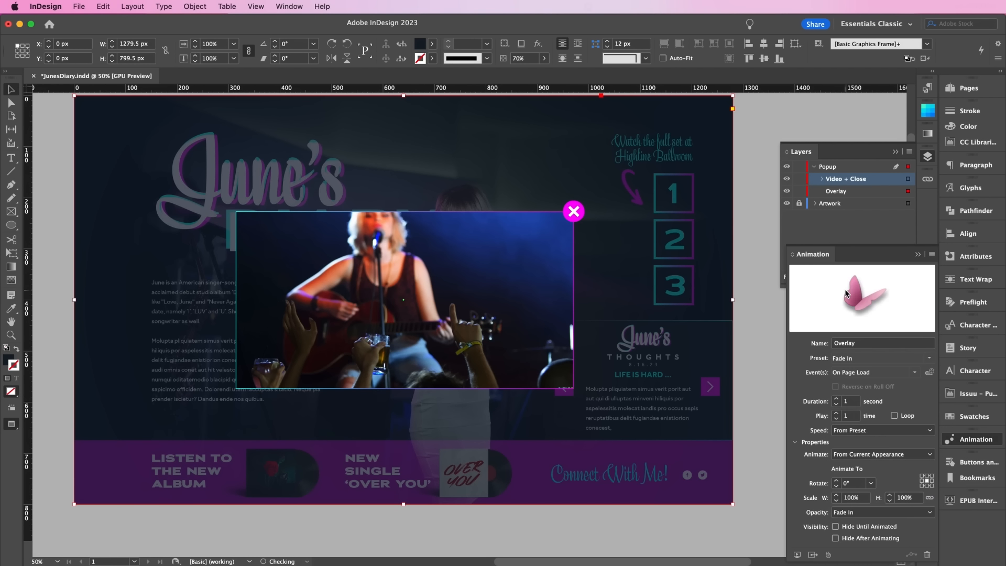
click(914, 372)
click(807, 394)
click(836, 404)
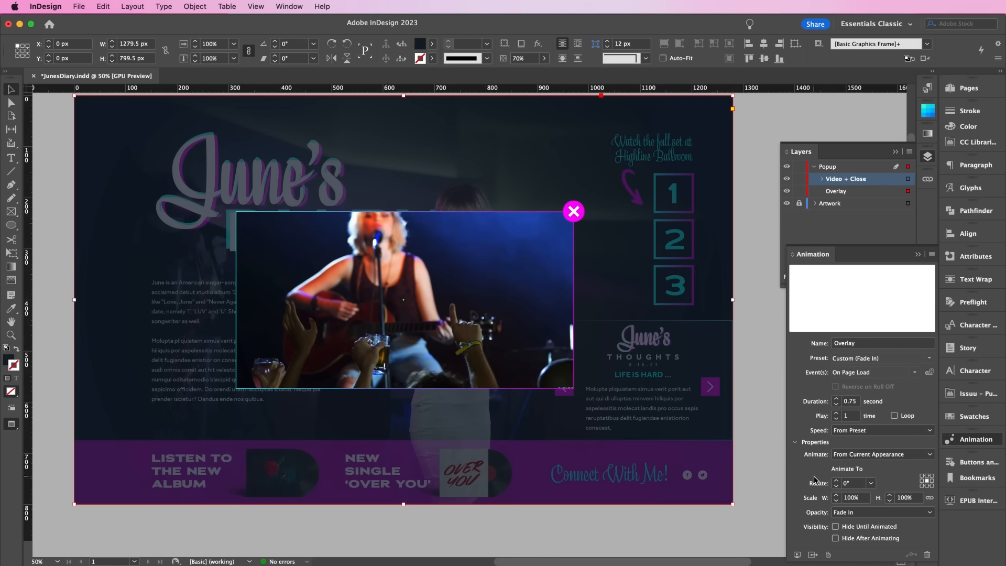
click(548, 369)
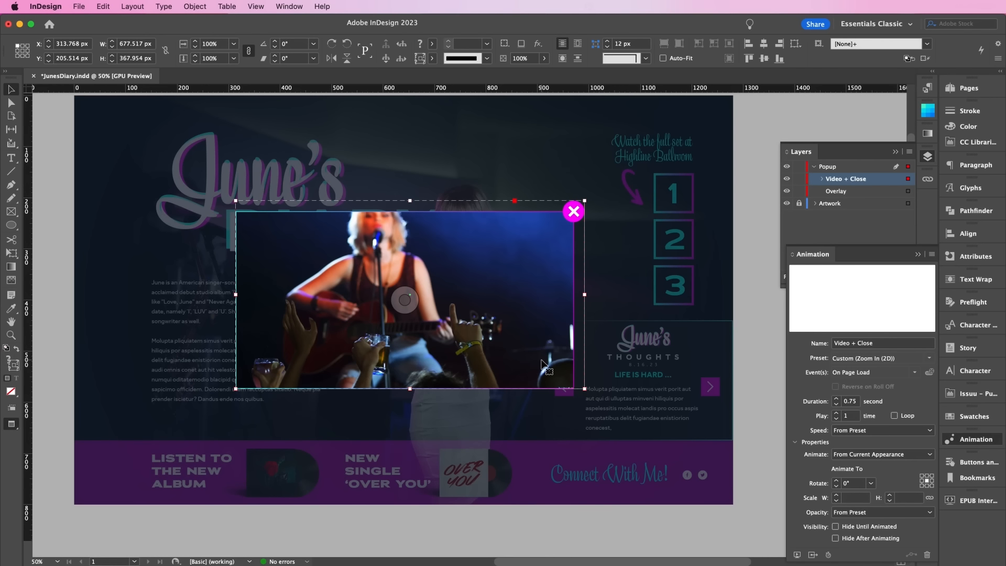
click(658, 288)
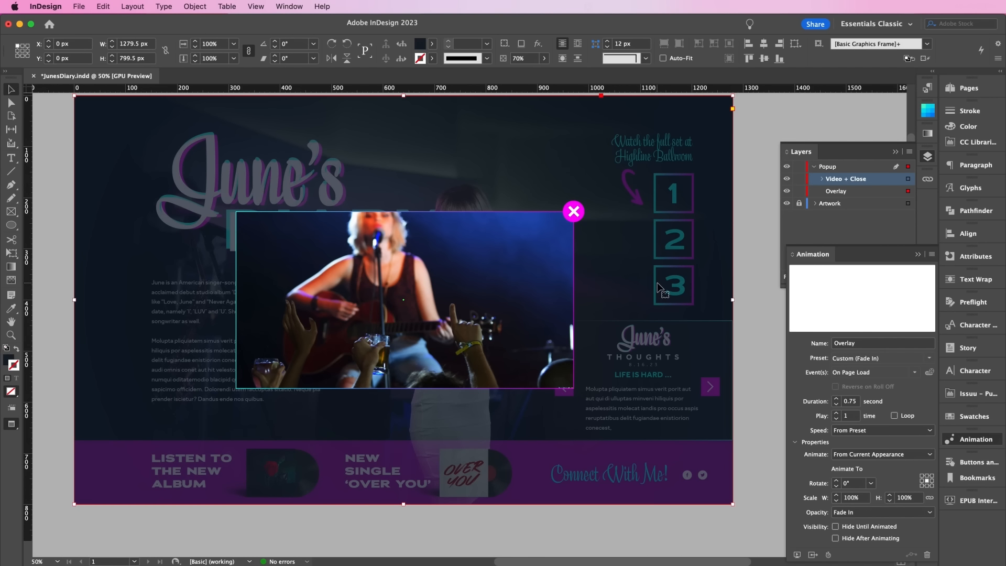
click(918, 255)
Step: Add a new layer named Activation above the Popup layer and lock the Popup layer
click(853, 167)
click(884, 276)
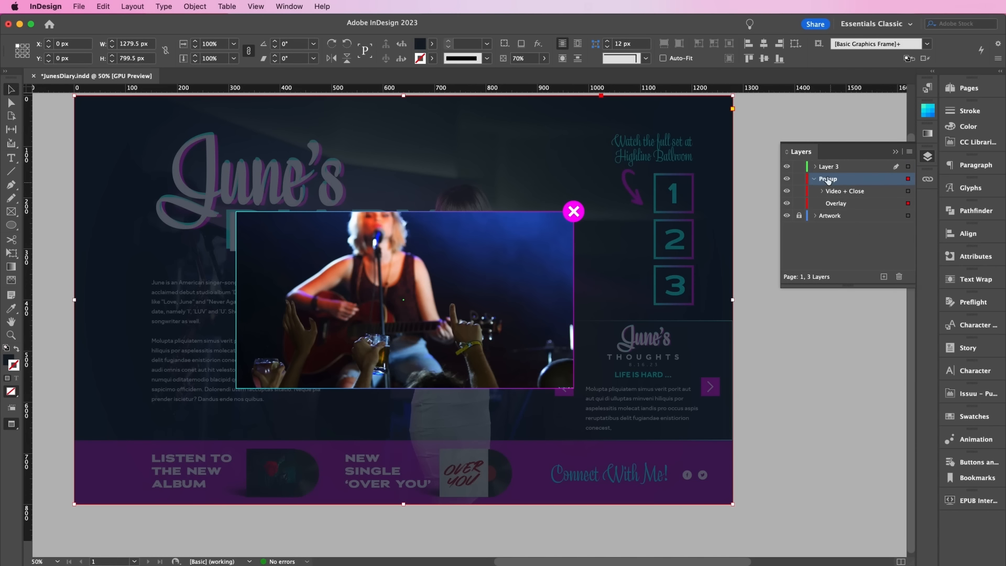
double_click(826, 167)
text(Act)
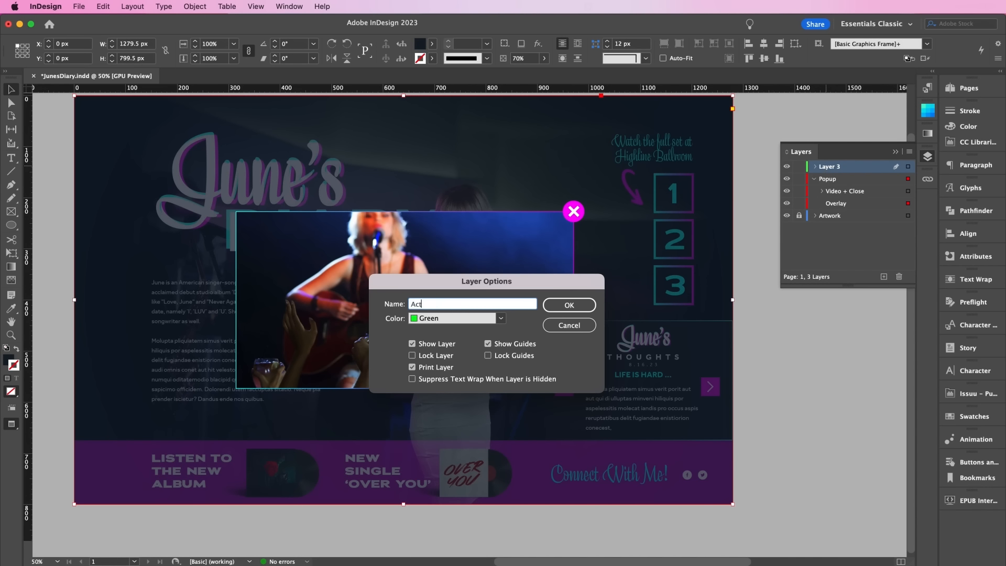
text(ivation)
key(Return)
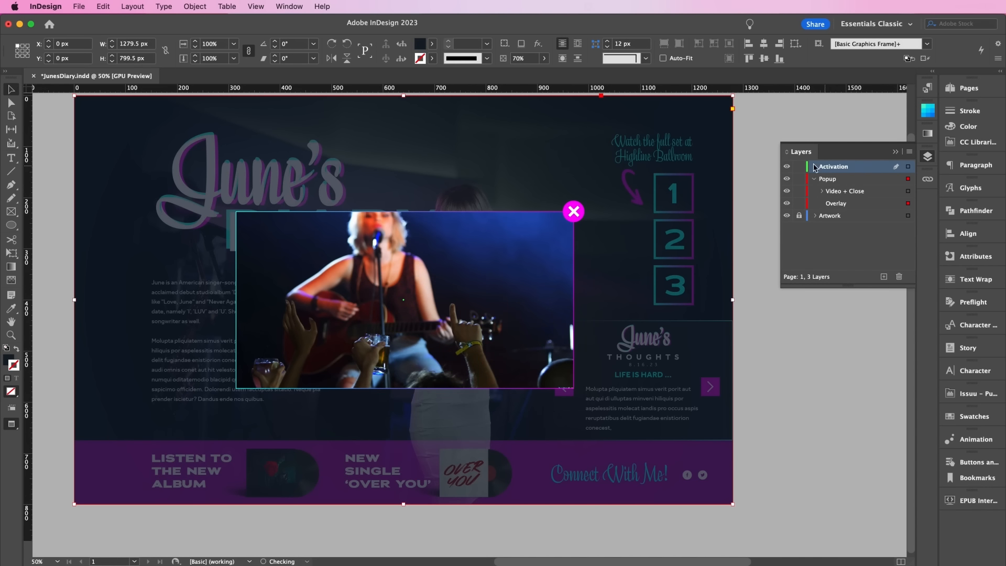
click(799, 179)
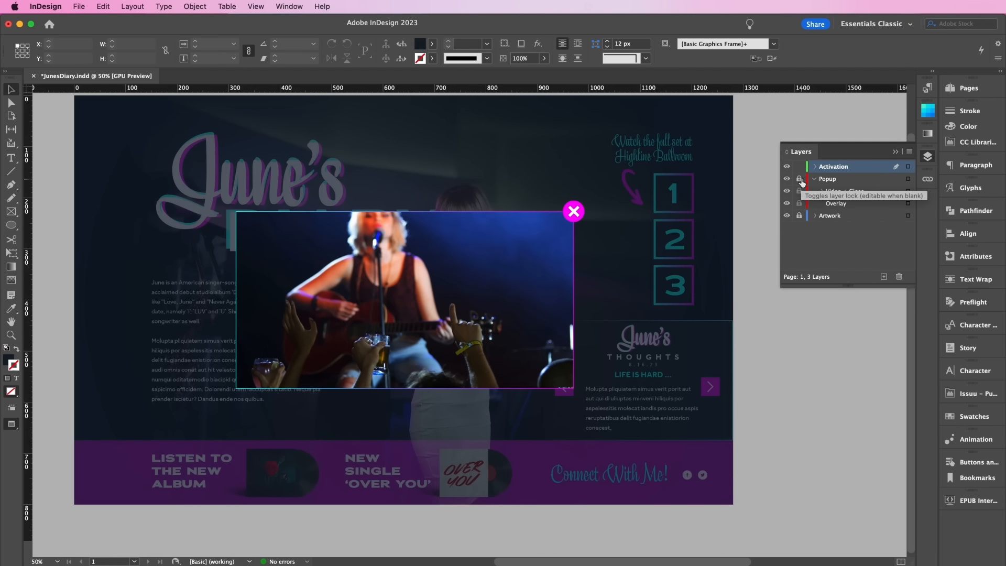
Step: Draw an empty rectangle frame about 80 × 78 px over the number 1 box and convert it to a button
click(11, 211)
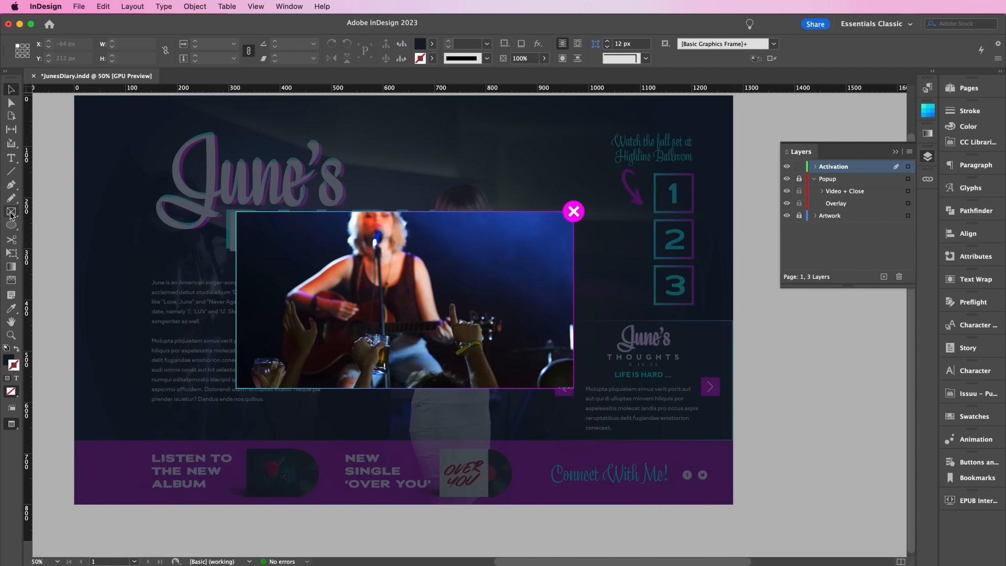
drag(653, 173, 695, 213)
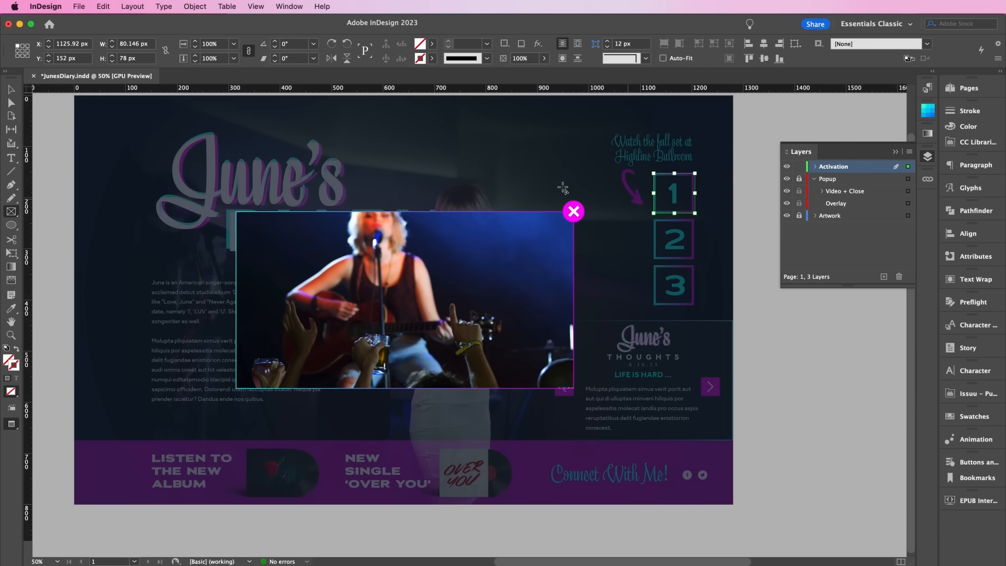
click(195, 6)
mouse_move(263, 368)
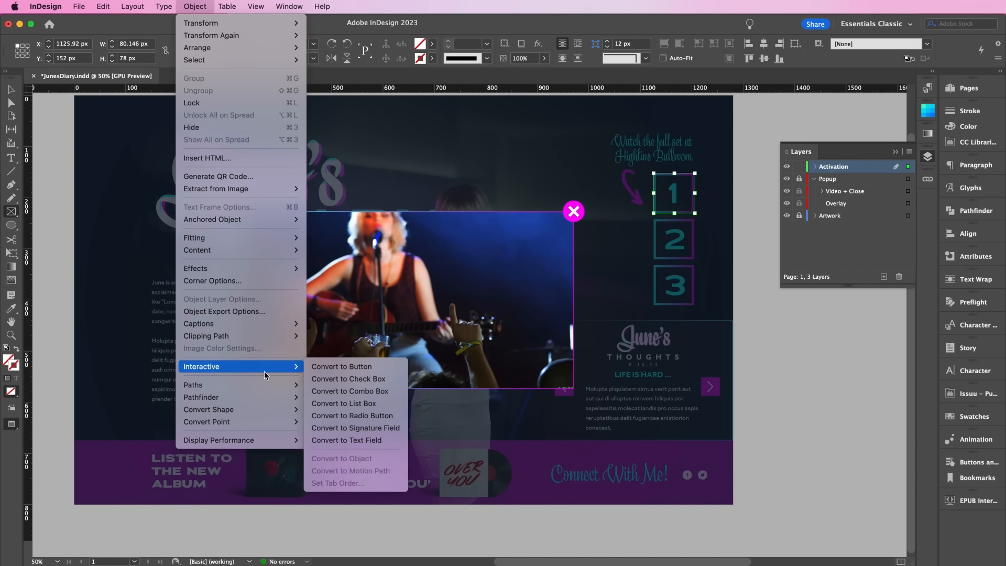
click(313, 371)
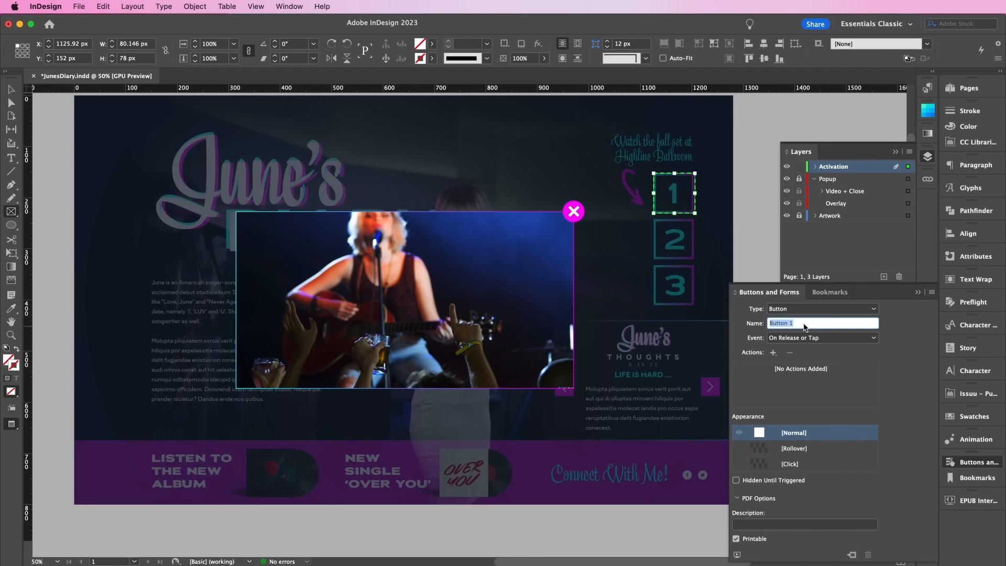
Step: Name the new button Video Button and add an action that plays the Video + Close animation
text(Video)
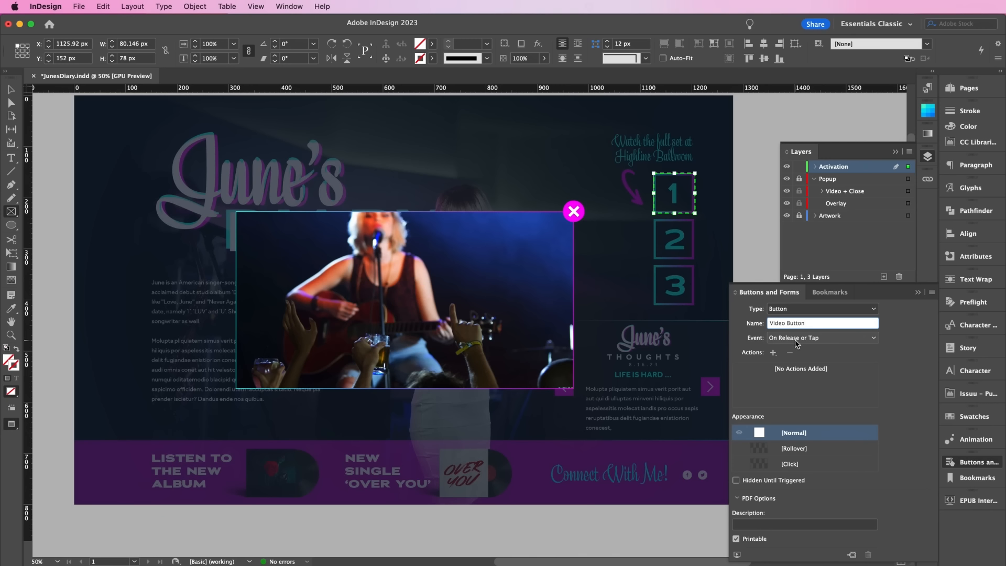
click(773, 352)
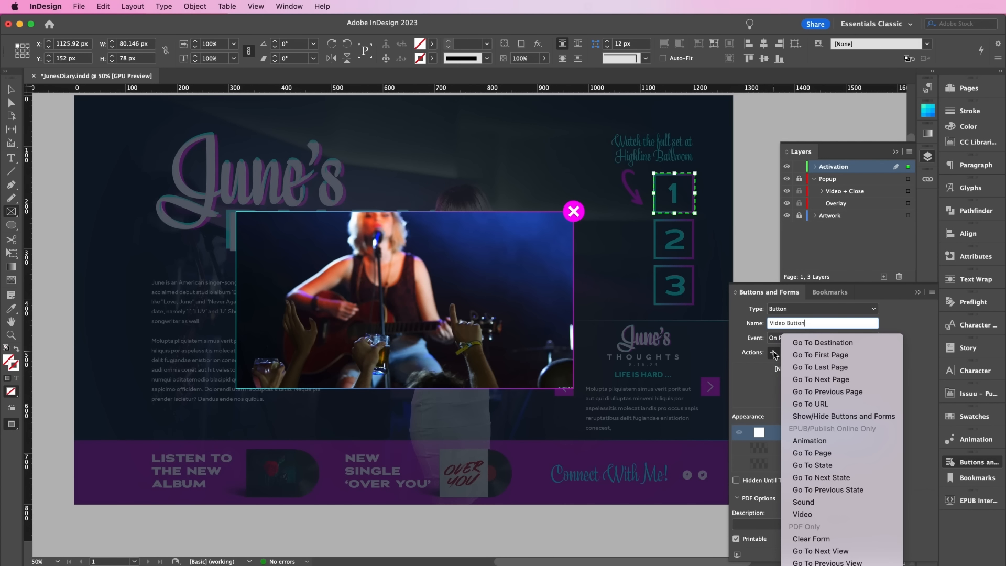
click(809, 440)
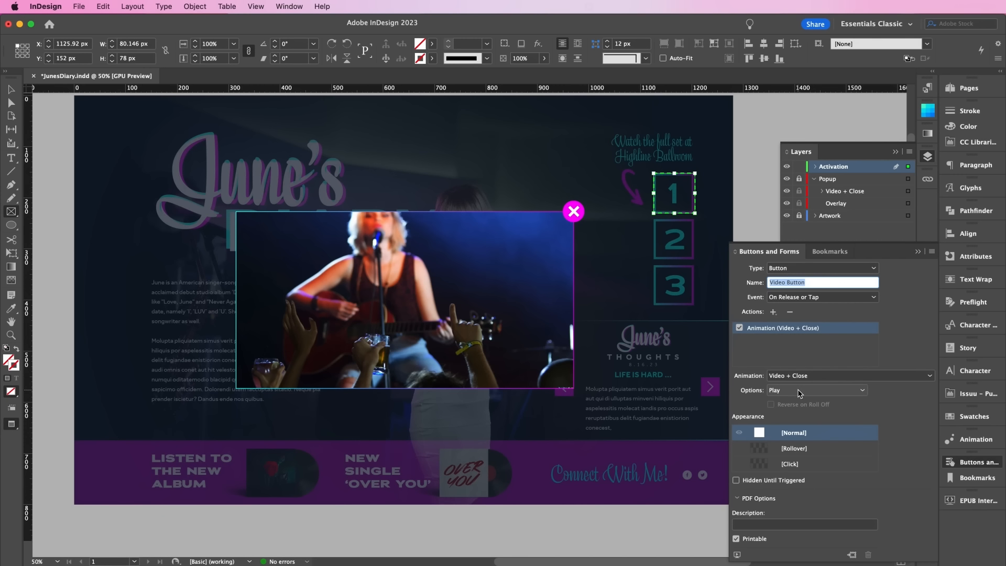
Step: Add a second action to the Video Button that plays the Overlay animation
click(773, 312)
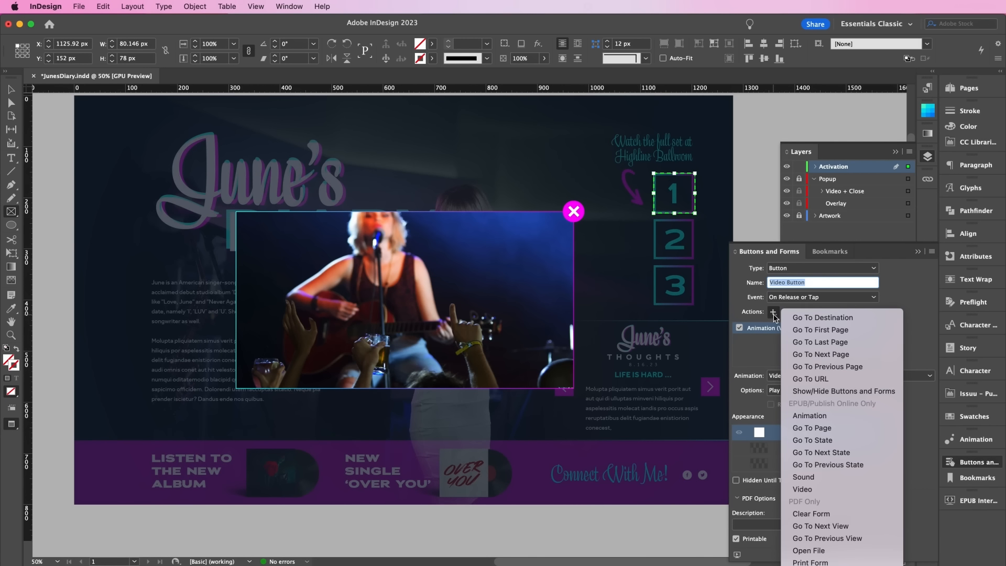
click(791, 415)
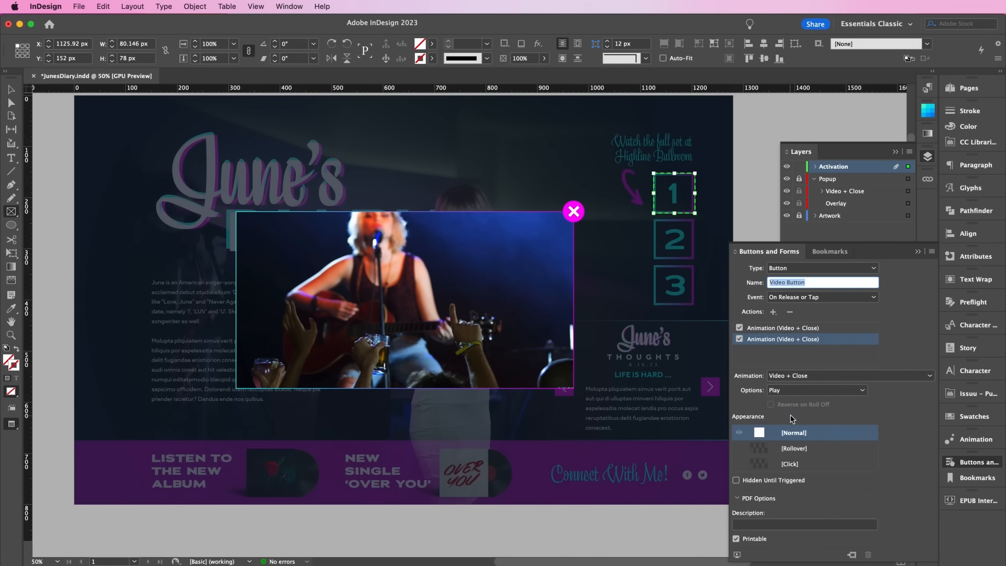
click(795, 375)
click(796, 388)
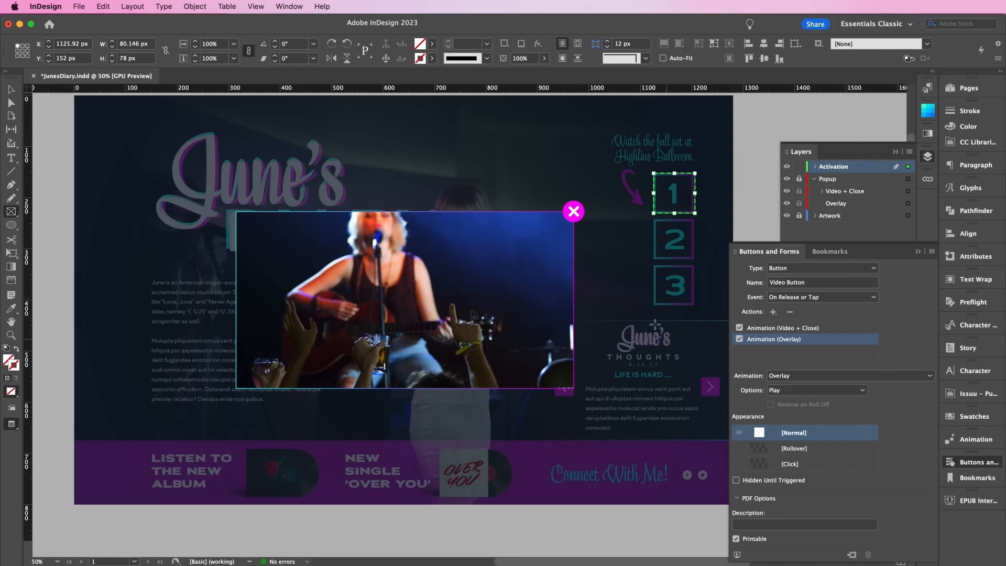
Step: Unlock the Popup layer and convert the X icon inside the video group to a button named Close
click(11, 90)
click(571, 210)
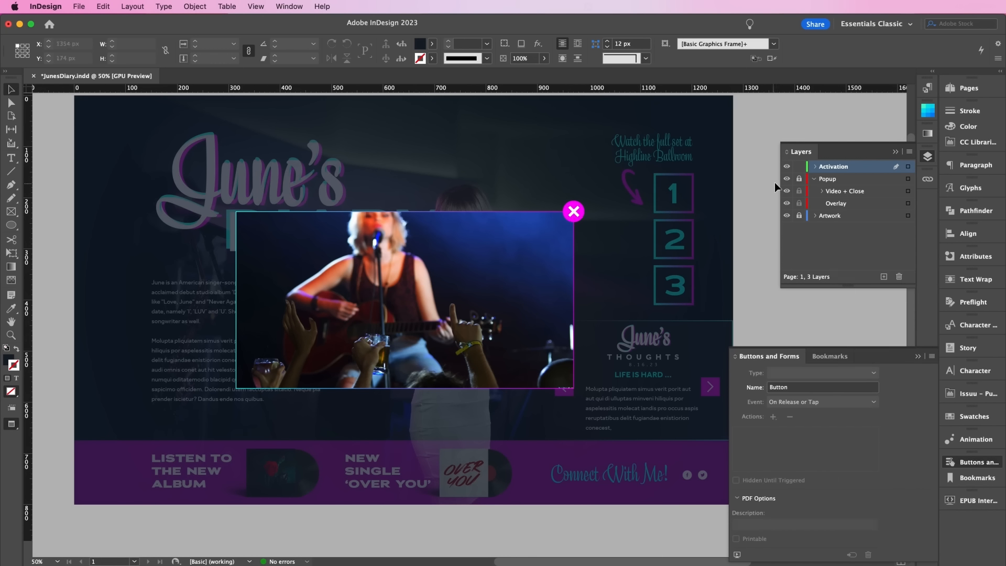
double_click(575, 209)
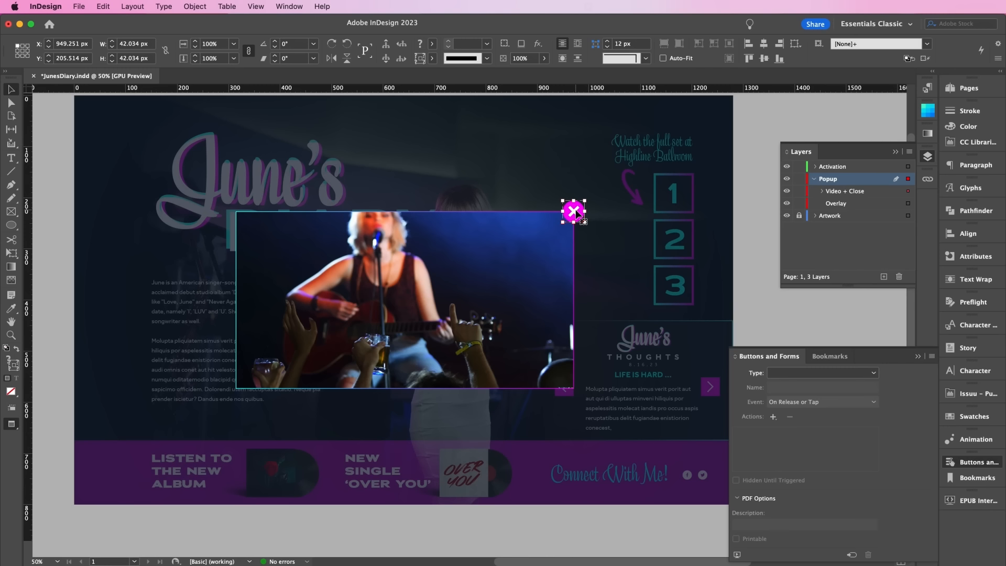
click(777, 369)
click(785, 386)
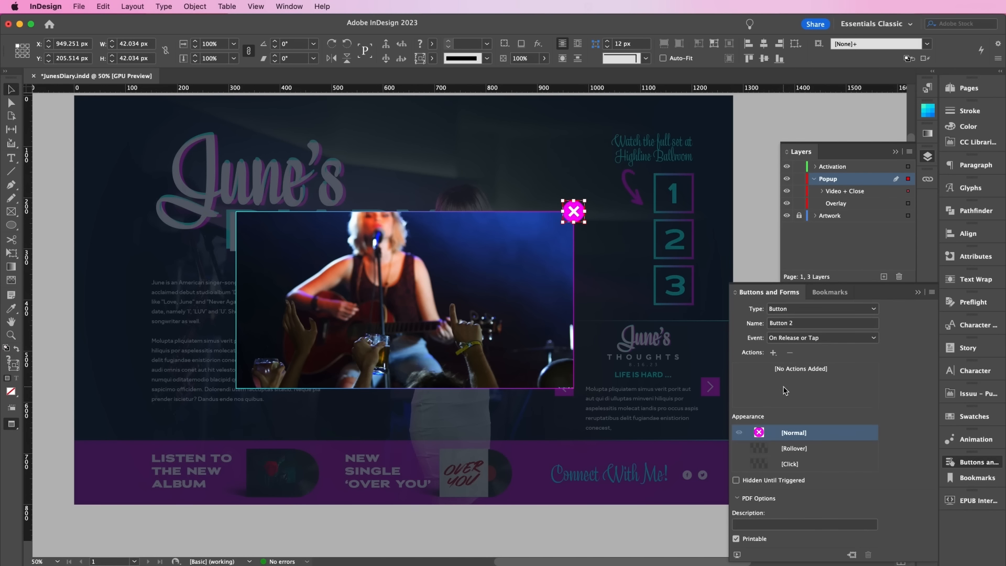
triple_click(786, 322)
text(Close)
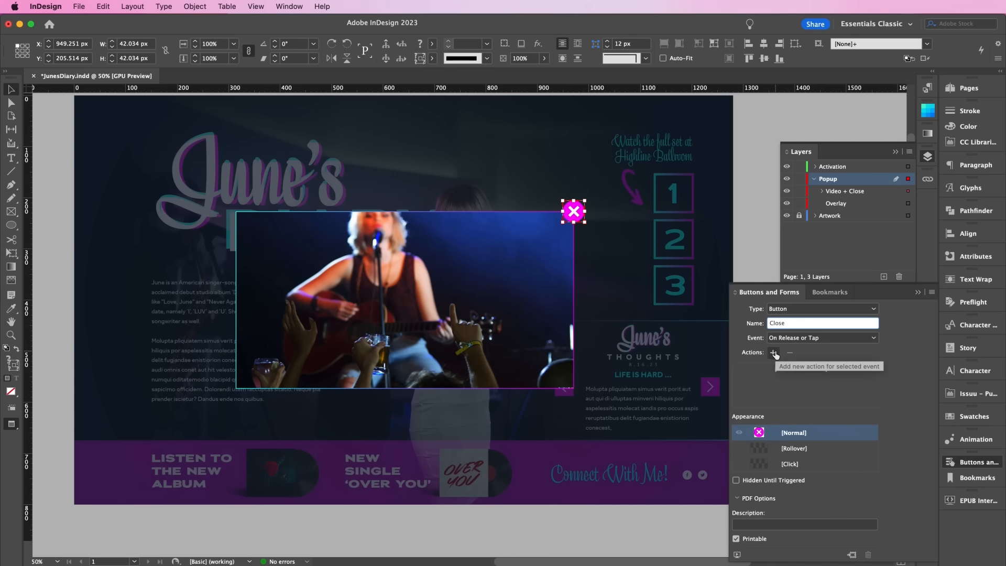
Step: Add an Animation action to the Close button that reverses the Video + Close animation
click(773, 352)
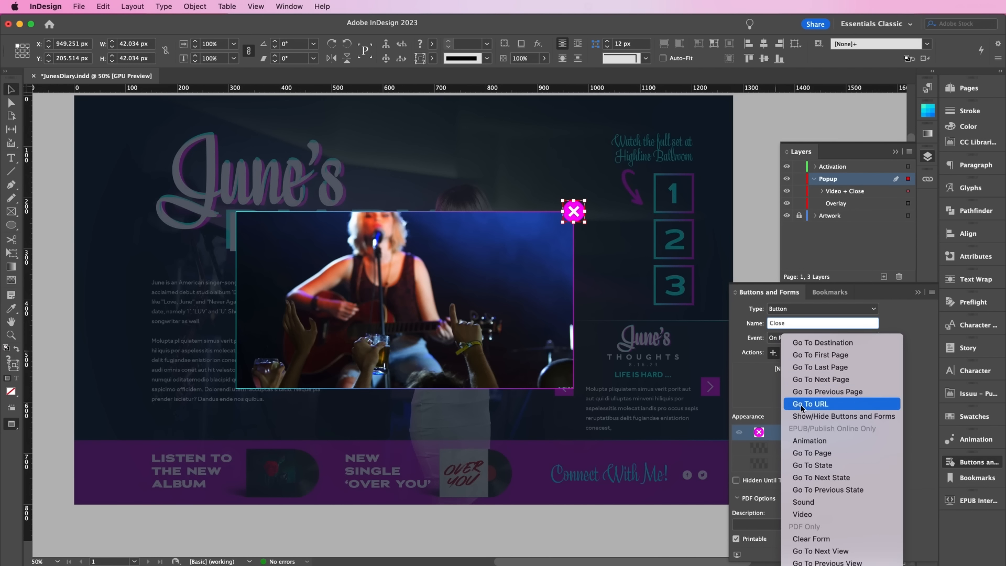
click(806, 441)
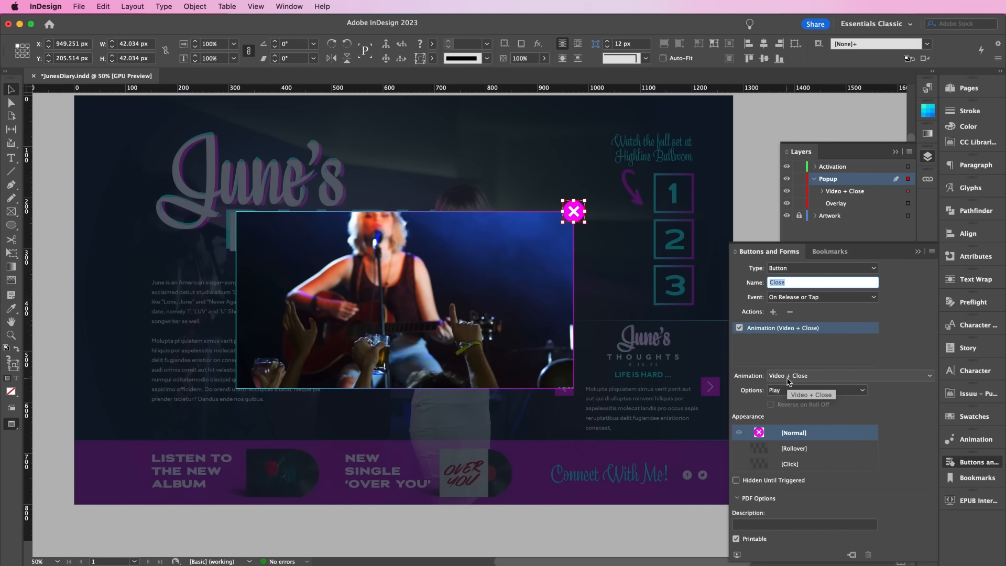
click(784, 394)
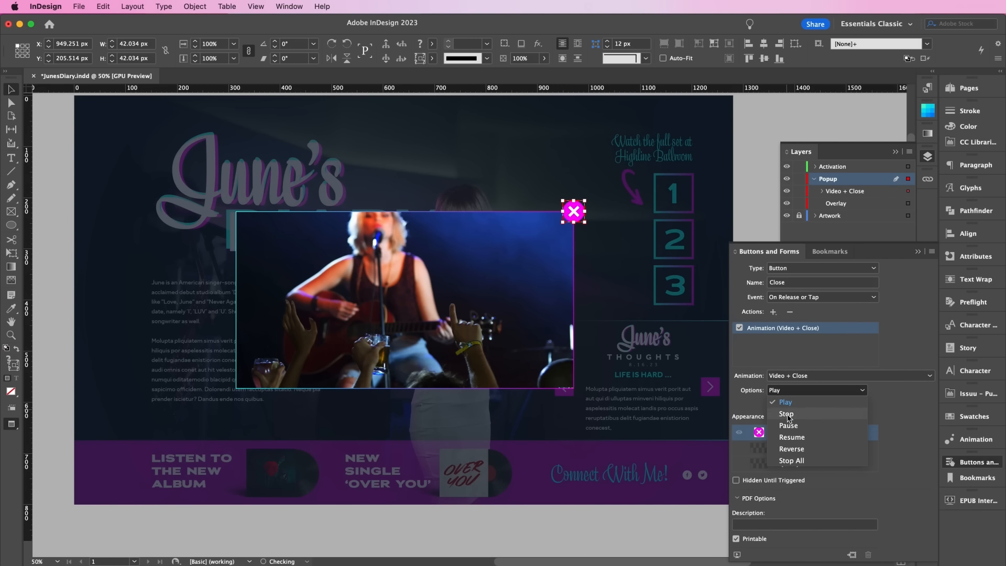
click(785, 451)
Step: Add a second Animation action to the Close button that reverses the Overlay animation
click(773, 312)
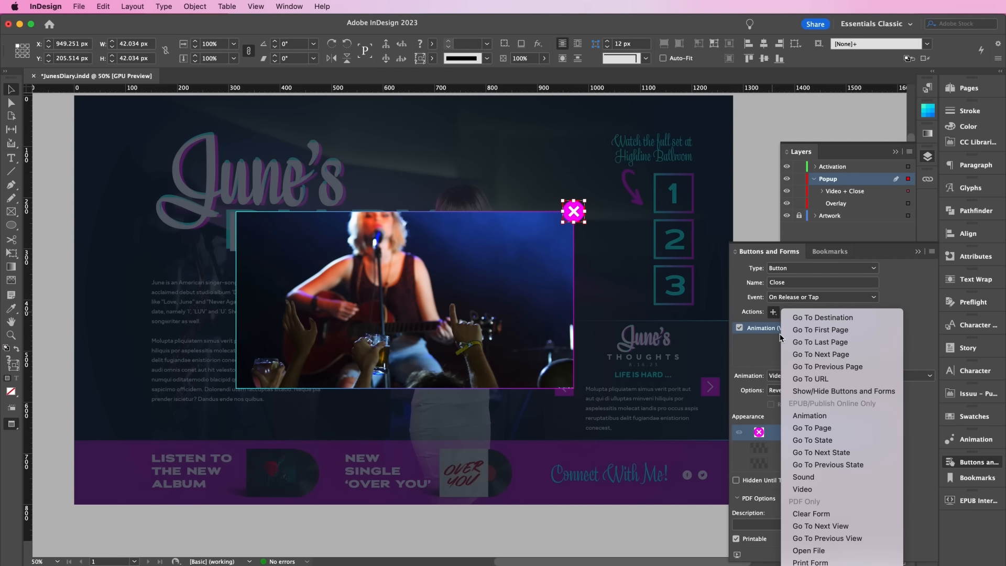
click(796, 415)
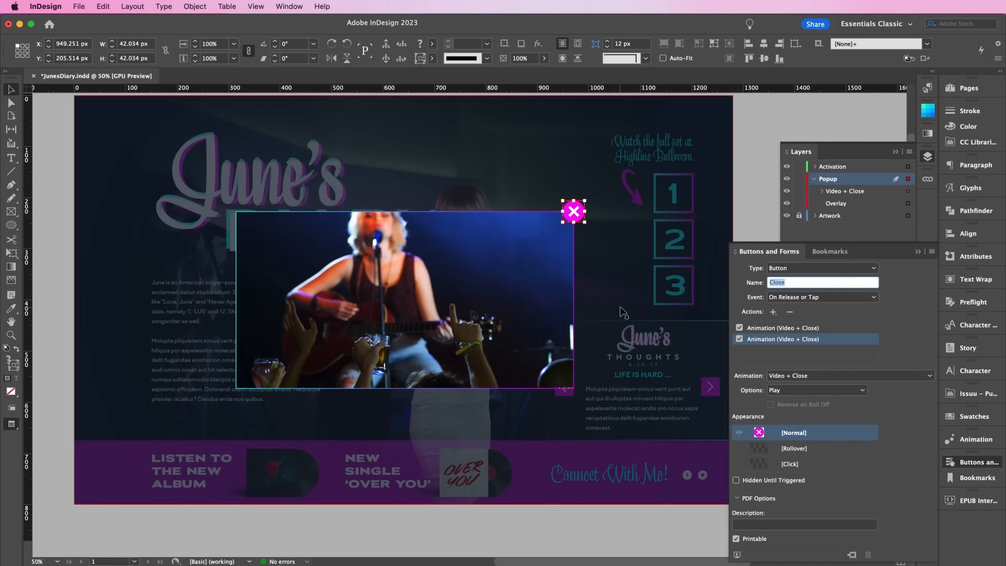
click(784, 378)
click(784, 397)
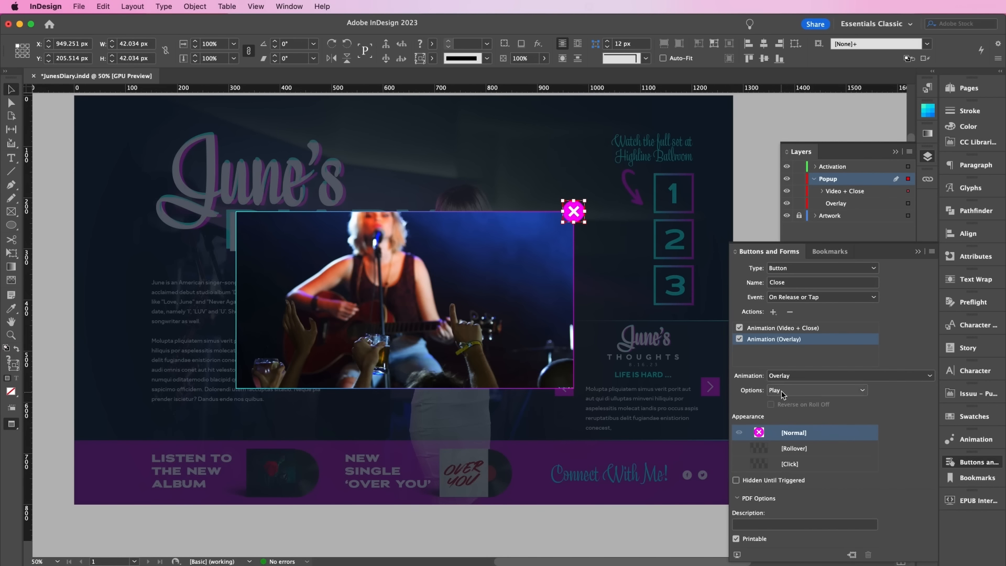
click(785, 391)
click(792, 449)
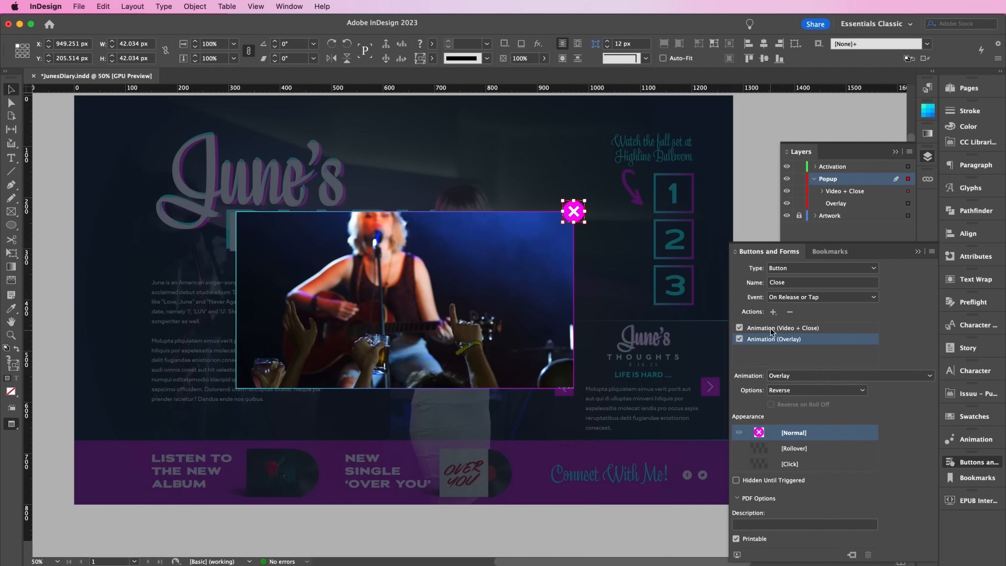
Step: Add a Show/Hide Buttons and Forms action to the Close button
click(773, 311)
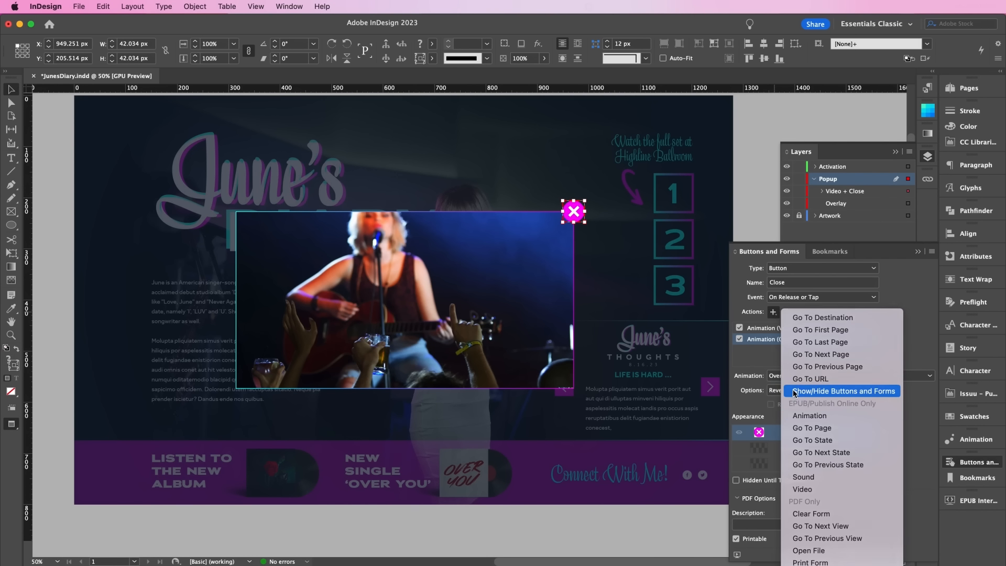
click(810, 391)
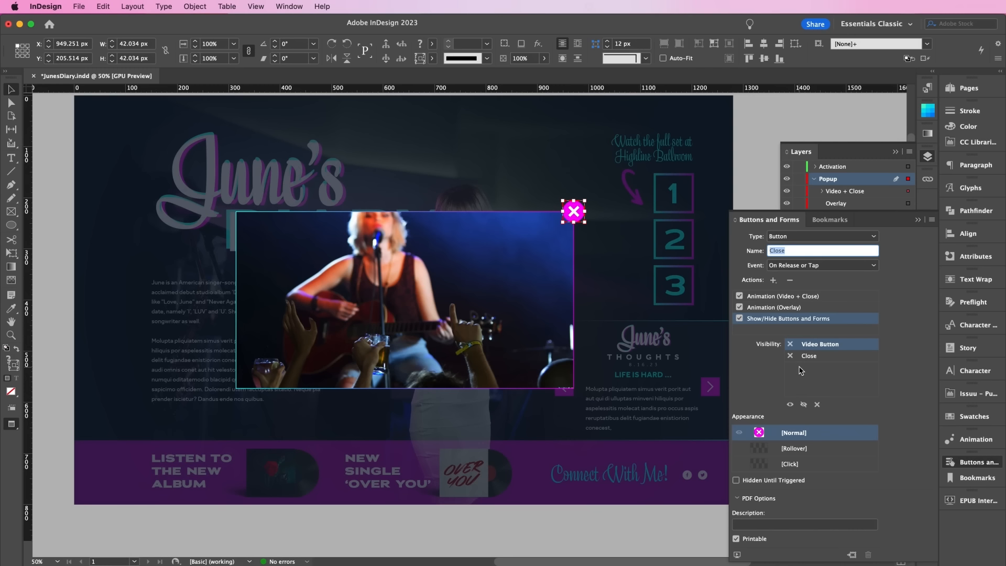
click(533, 301)
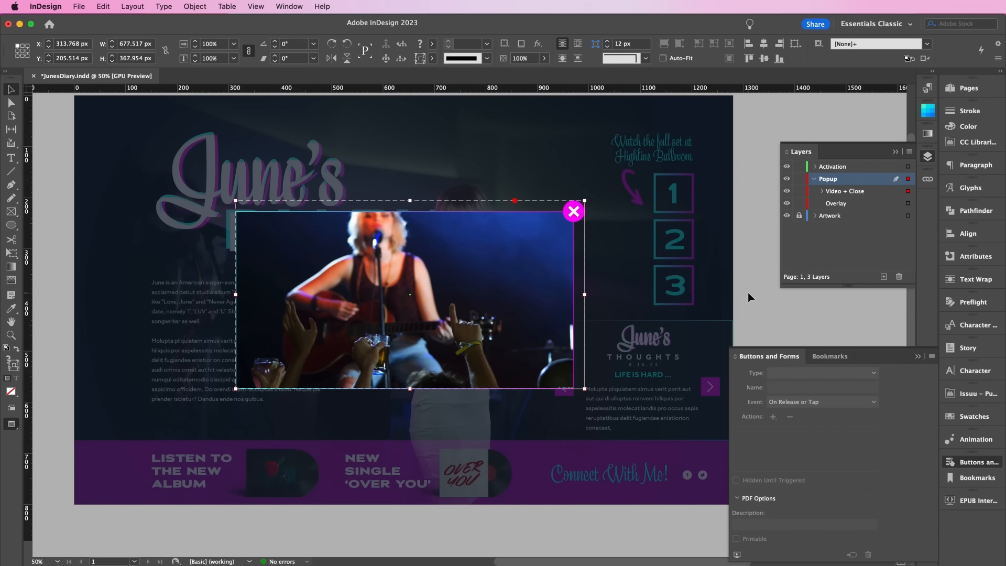
Step: Add a Show/Hide Buttons and Forms action to the Video Button on number 1, with Video Button set to visible
click(683, 200)
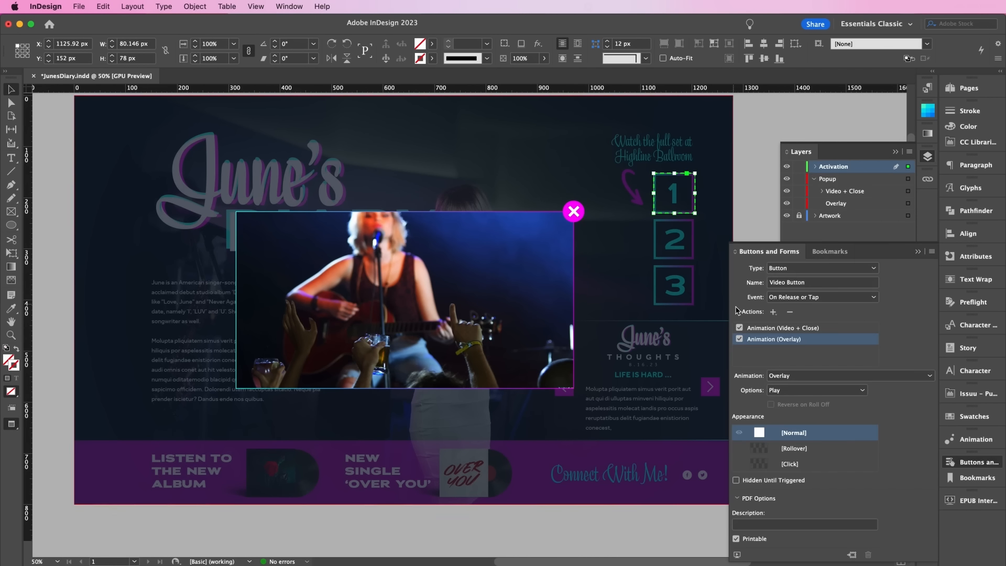
click(772, 312)
click(802, 390)
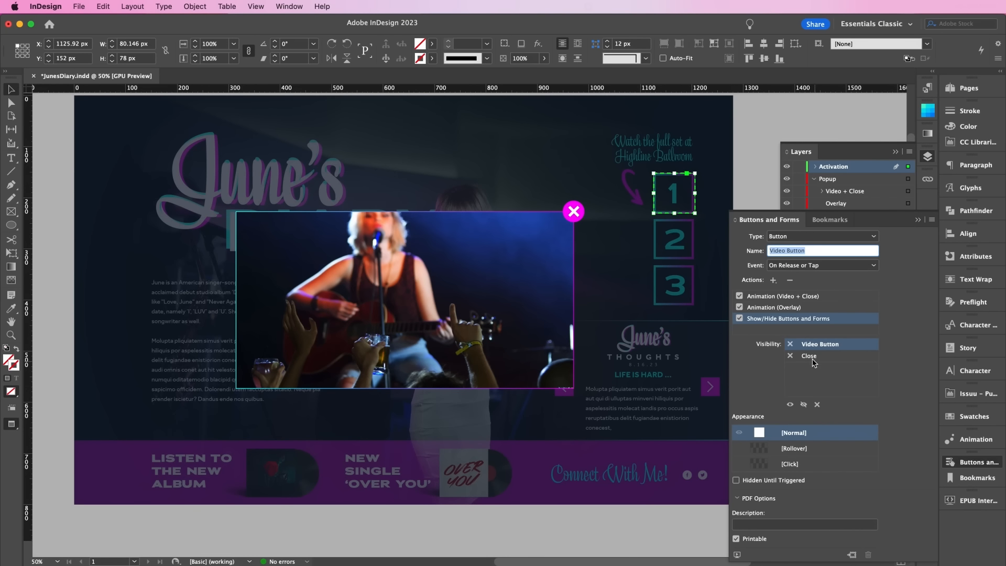
click(791, 345)
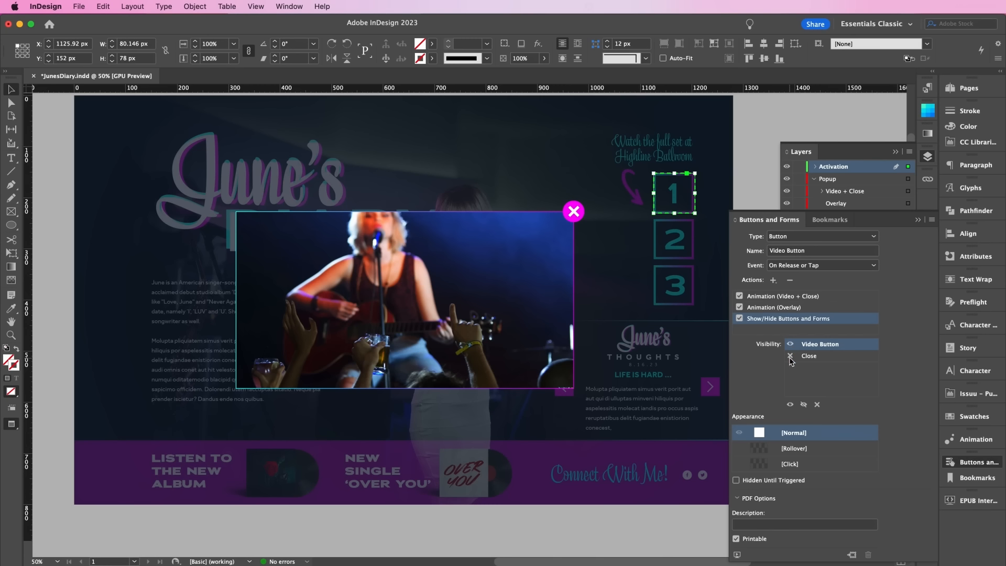
Step: Remove the On Page Load event from the Video + Close group's animation, keeping only On Release
click(524, 314)
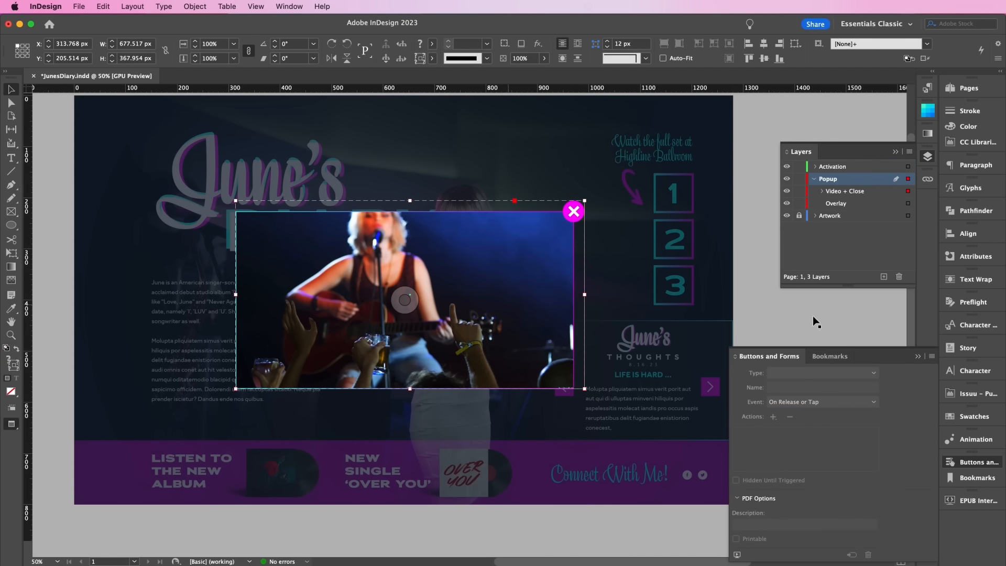
click(976, 439)
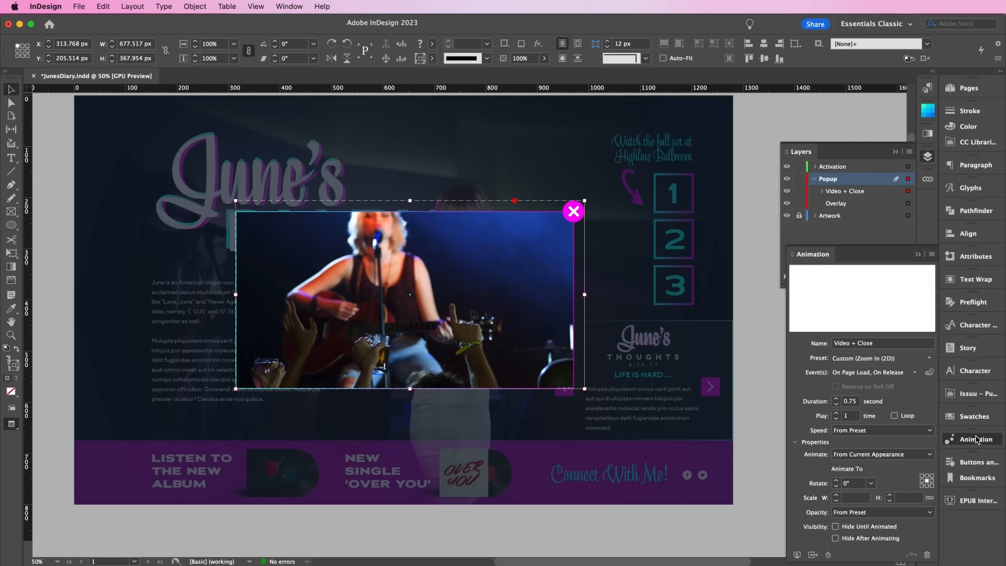
click(917, 372)
click(903, 377)
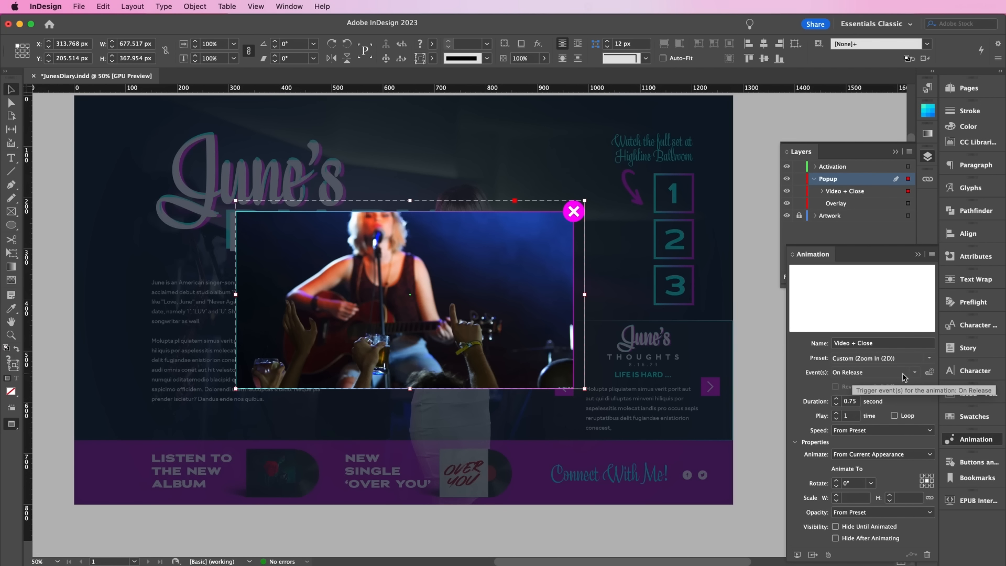
Step: Remove the On Page Load event from the Overlay rectangle's animation
click(695, 246)
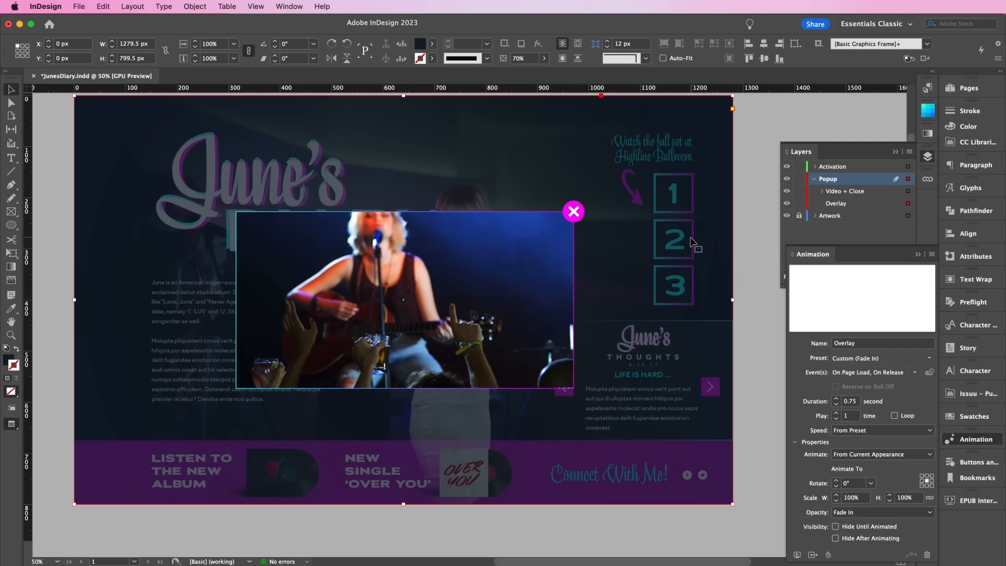
click(915, 372)
click(910, 377)
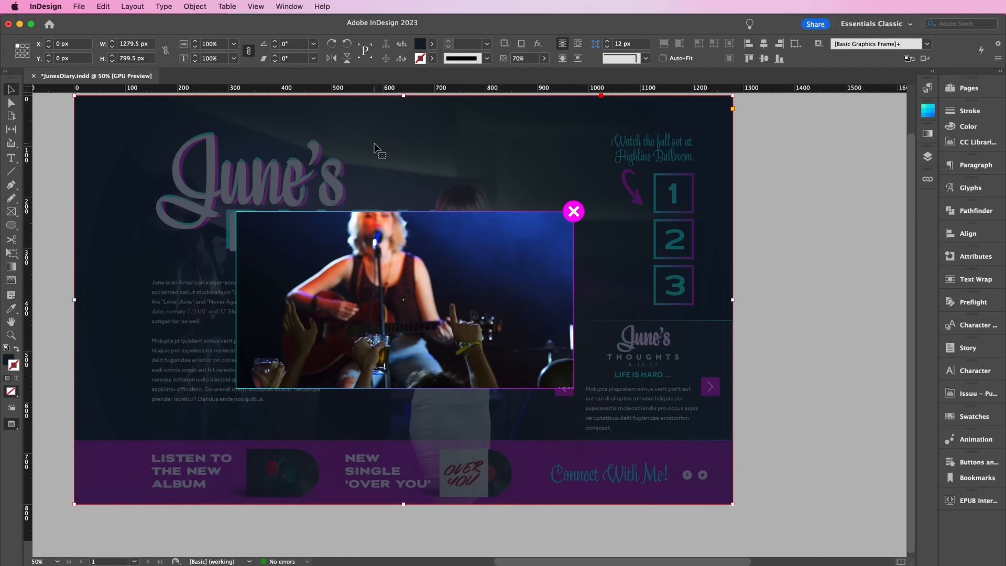
Step: Open the EPUB Interactivity Preview and play the page's interactivity
click(281, 7)
mouse_move(342, 176)
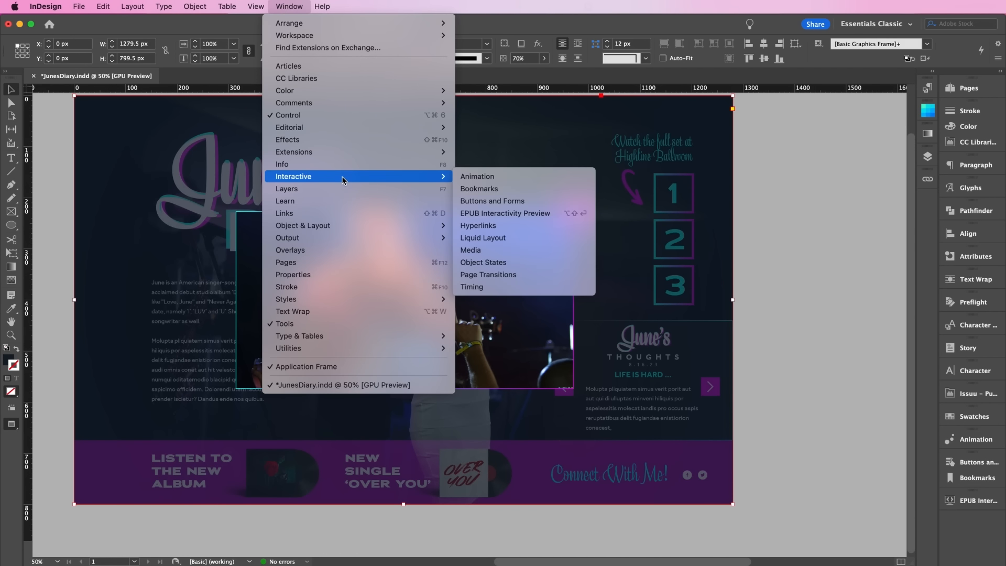
click(485, 214)
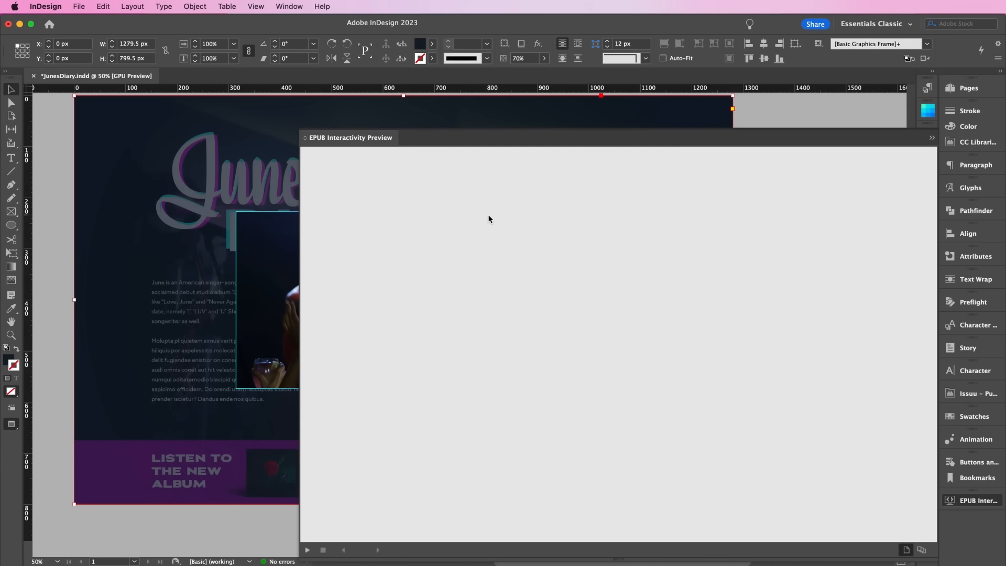
click(308, 550)
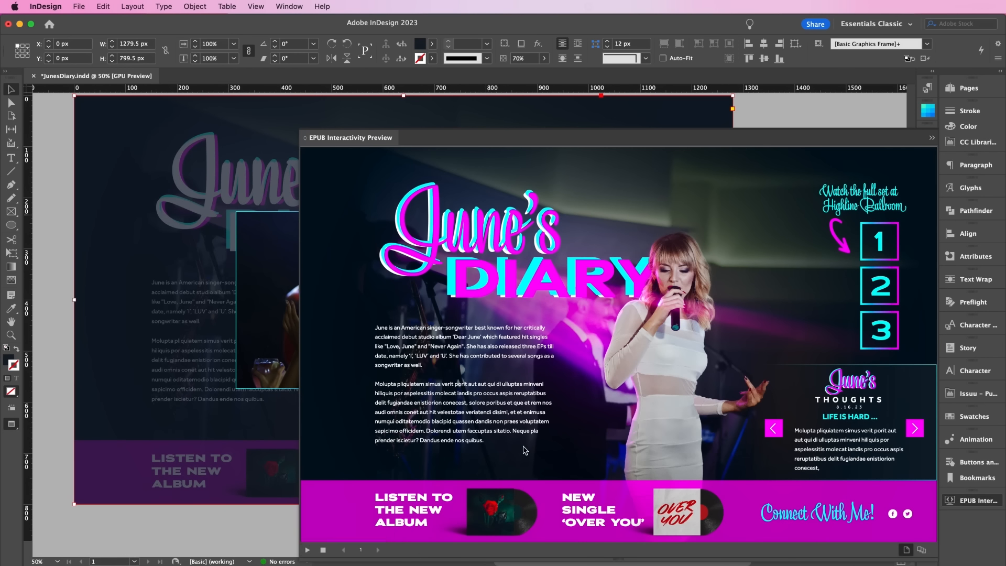
Step: Test the popup in the preview by triggering number 1, playing and pausing the video, and closing it
click(877, 242)
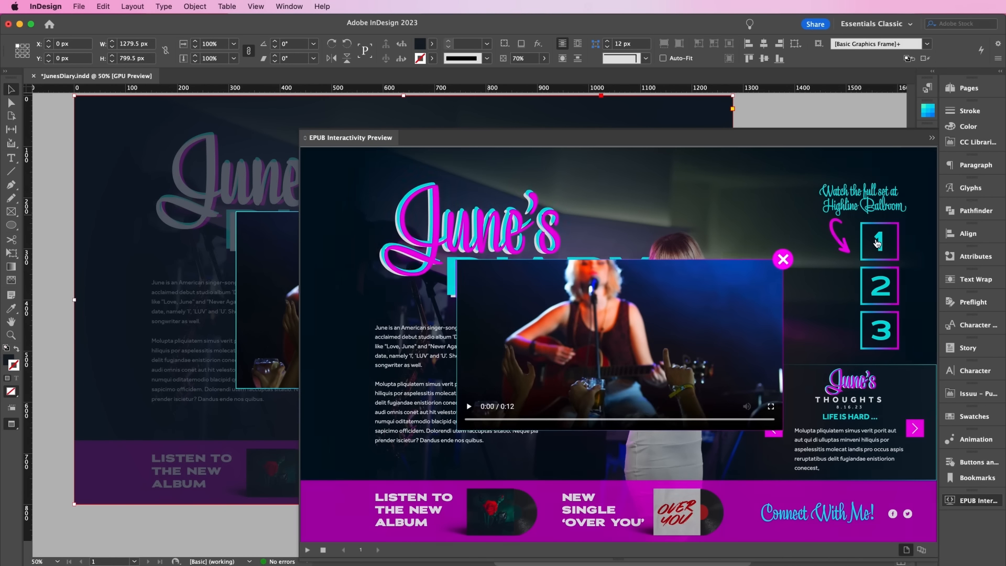
click(469, 407)
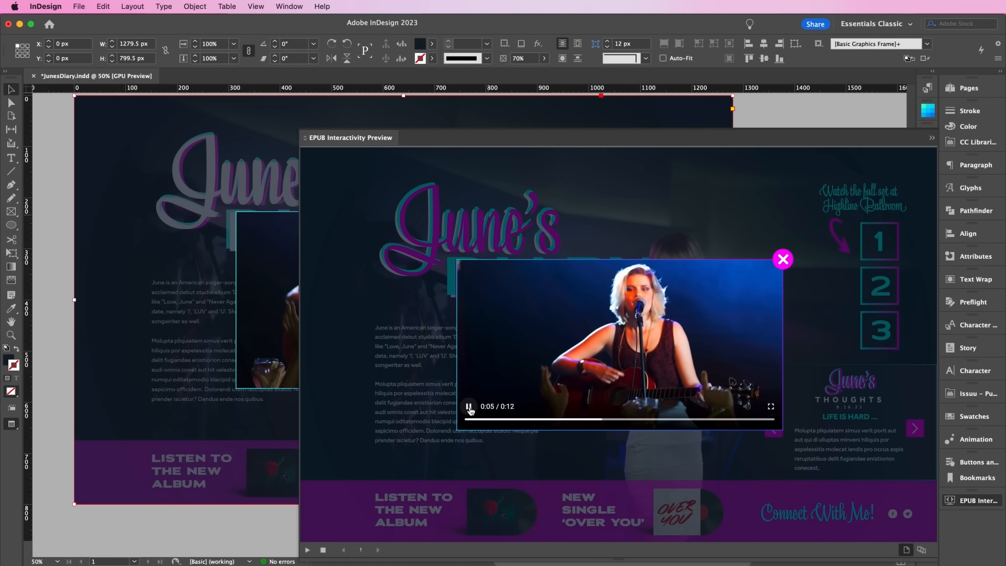
click(469, 407)
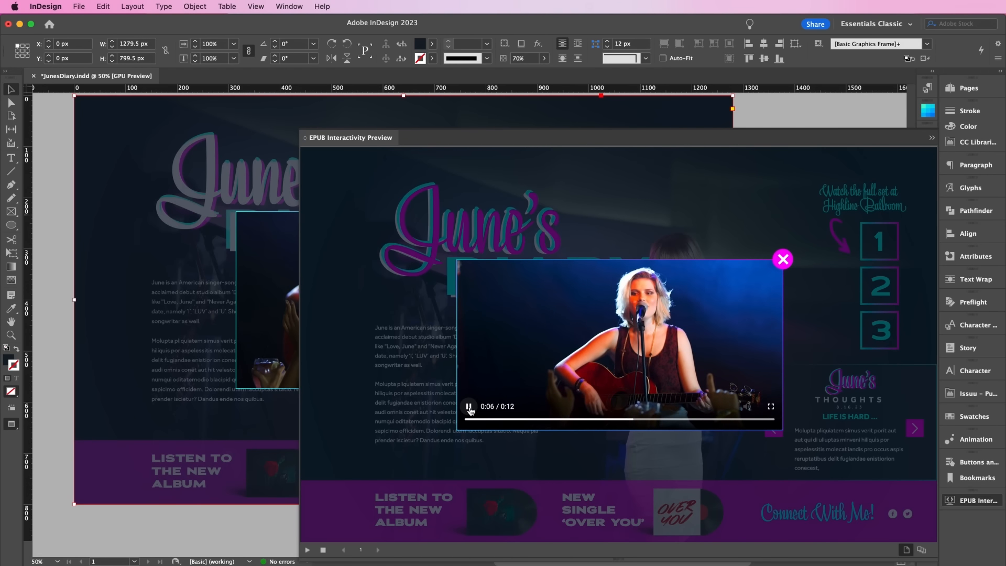
click(783, 259)
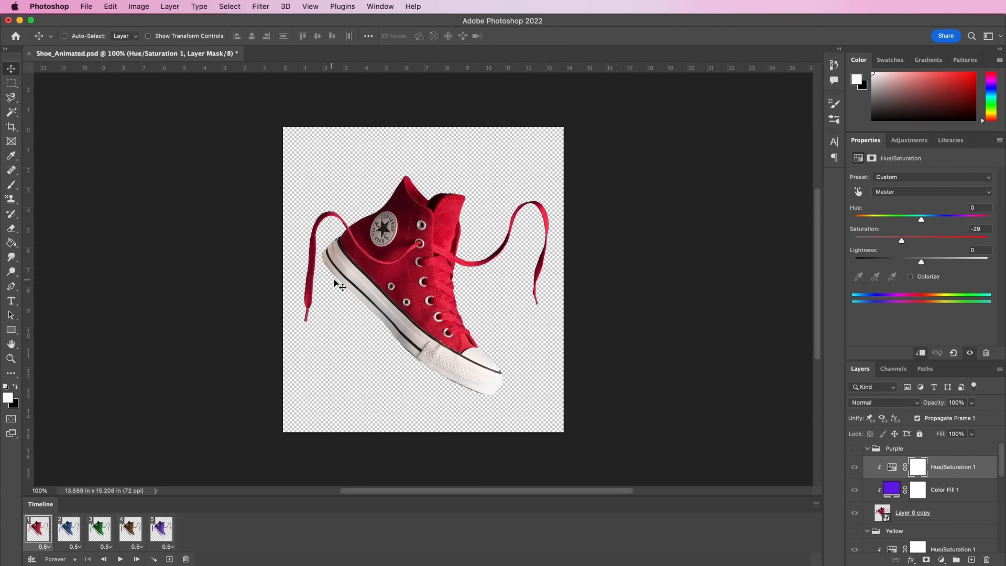
Step: Switch to Photoshop, preview the frame animation in Shoe_Animated.psd, and enlarge the layer list to examine its color groups
click(120, 559)
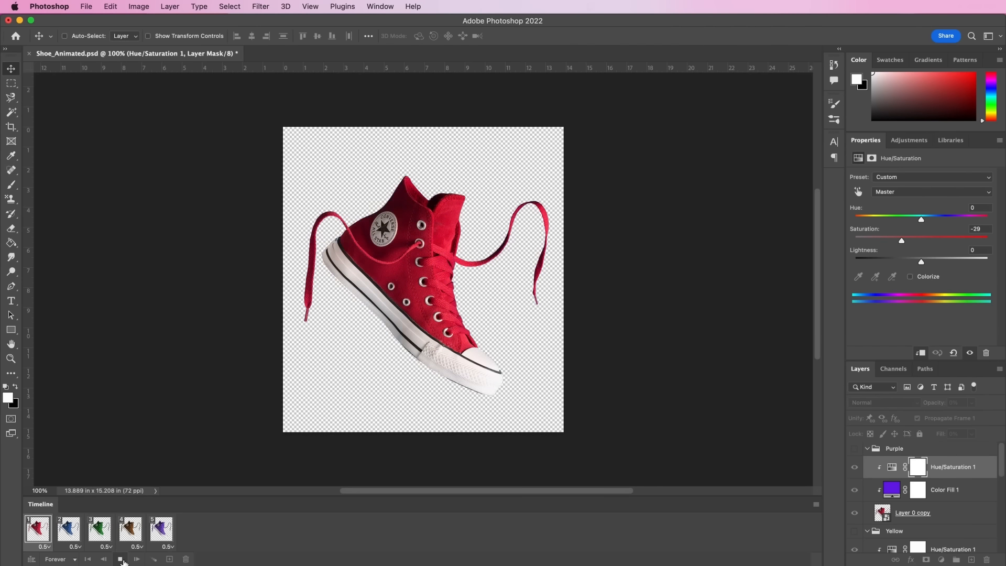
click(121, 559)
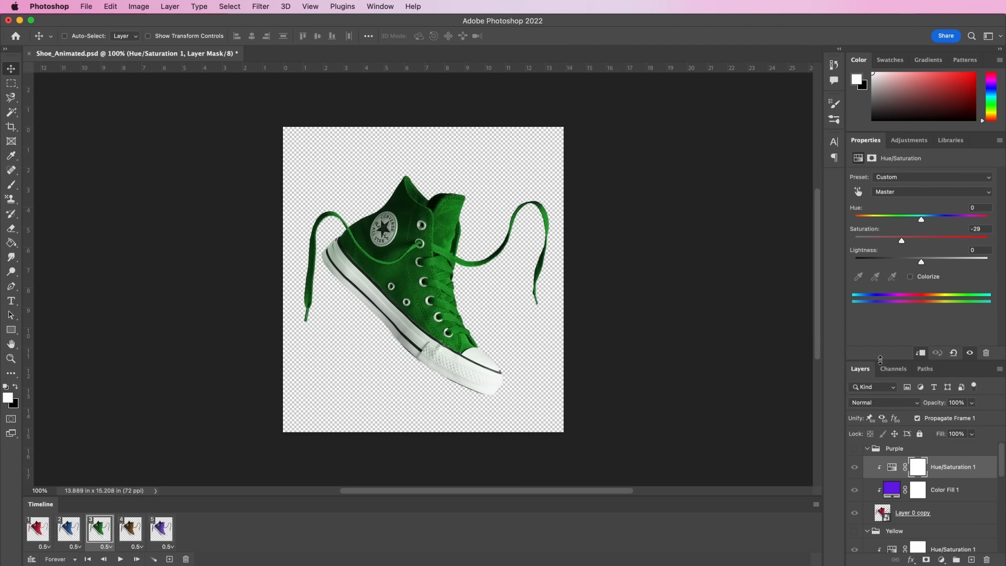
drag(880, 359, 888, 188)
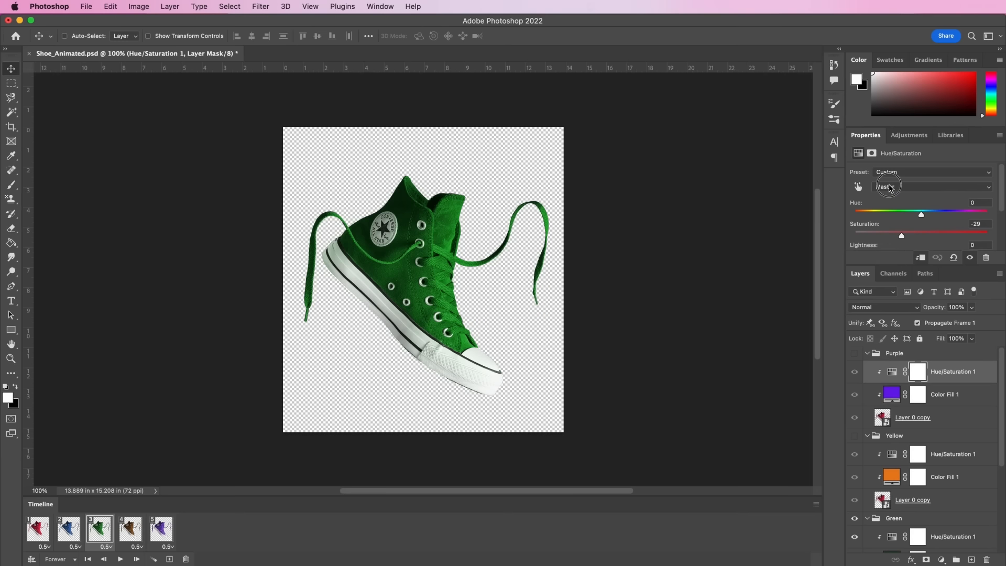
Step: Collapse the Purple, Yellow, Green and Blue layer groups in Shoe_Animated.psd
click(866, 353)
click(867, 366)
click(866, 381)
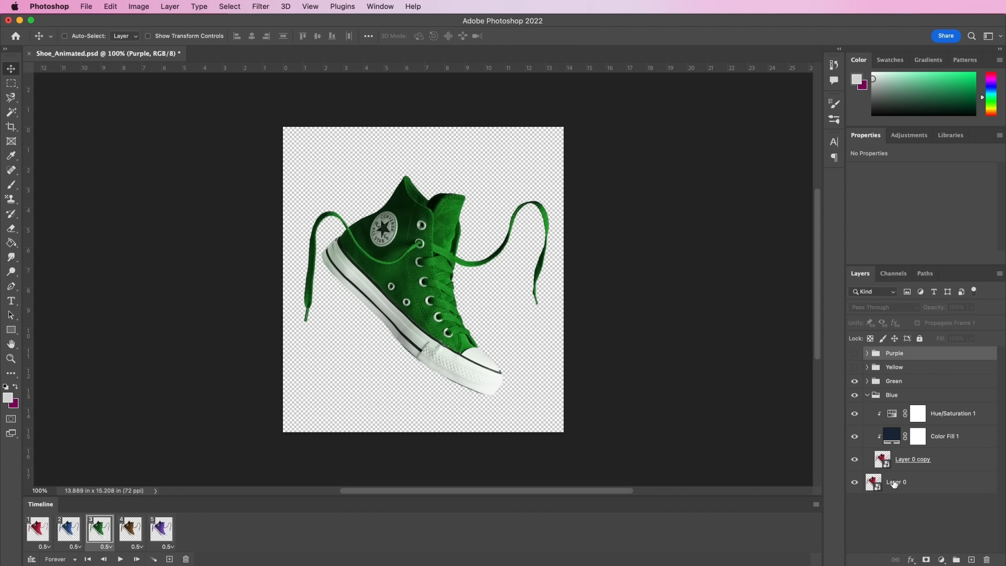
click(867, 394)
Step: Examine the shoe animation's GIF export settings in Save for Web, closing the dialog without saving
click(86, 7)
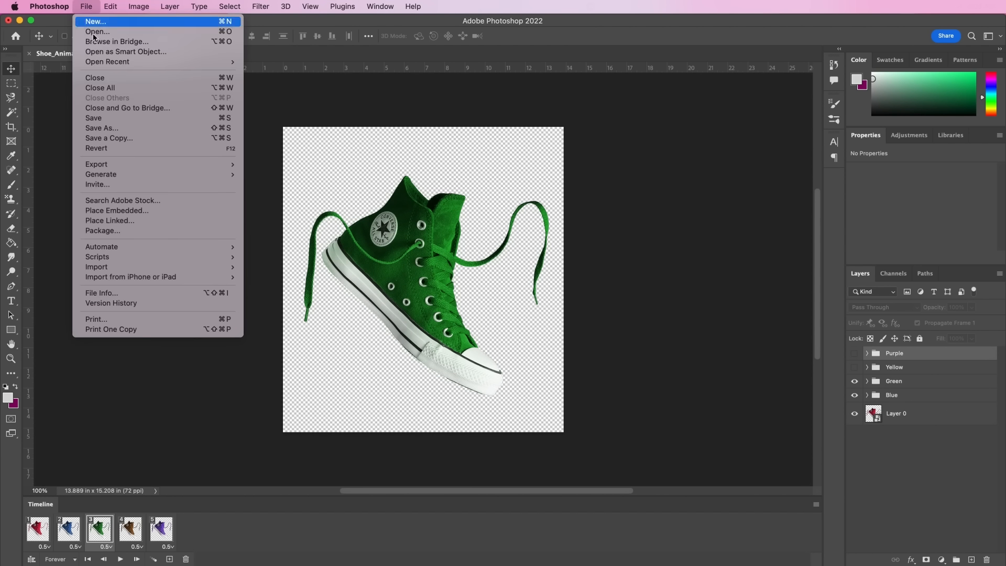
mouse_move(141, 164)
click(272, 206)
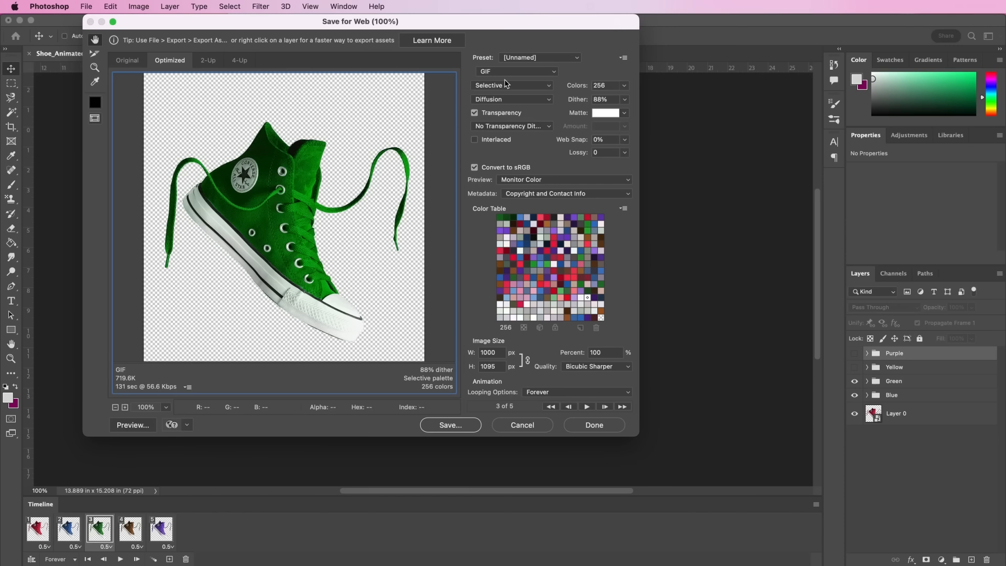
click(522, 424)
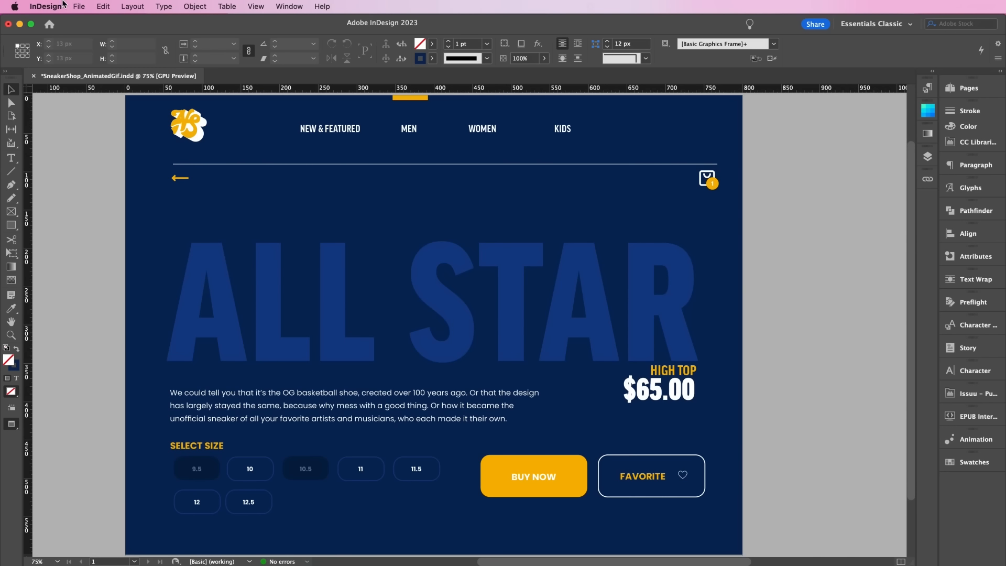
Step: Switch to InDesign and place Shoe_Animated.gif over the ALL STAR heading, about 274 px wide and 301 px high
click(78, 5)
click(126, 170)
click(390, 159)
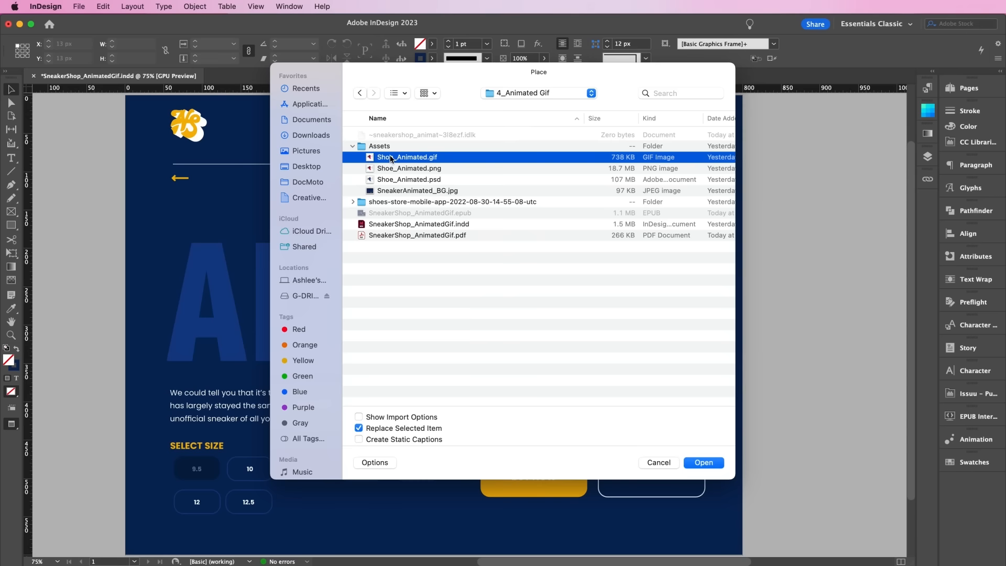
double_click(390, 158)
drag(302, 161, 516, 359)
drag(421, 313, 401, 318)
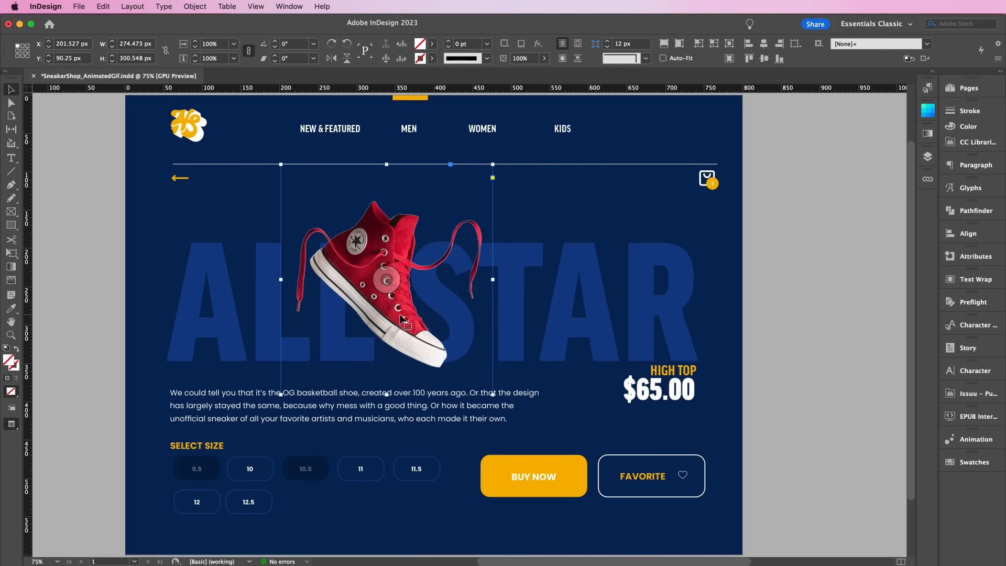
Step: Bring the STAR text frame in front of the shoe image
click(617, 284)
right_click(618, 286)
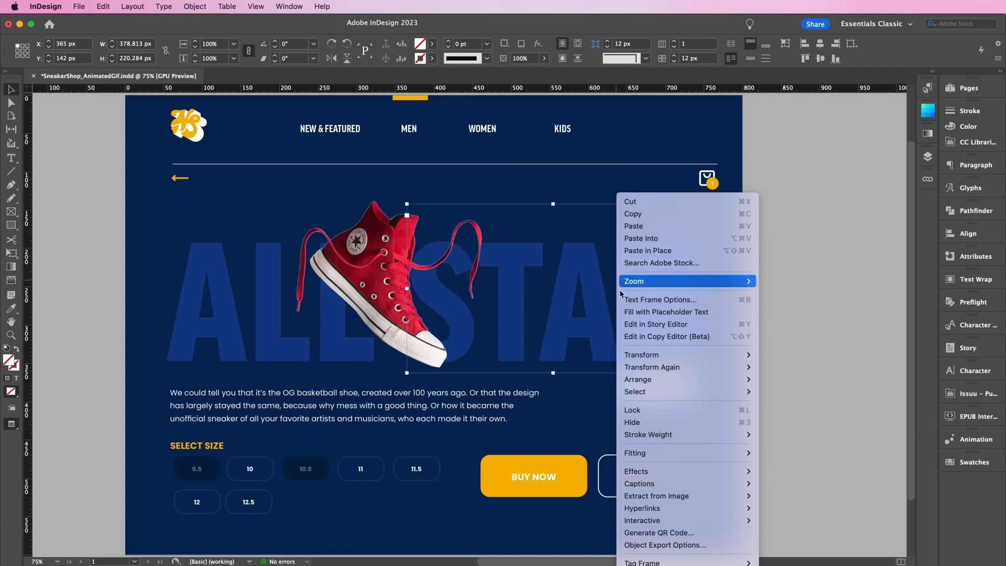
mouse_move(680, 379)
click(790, 316)
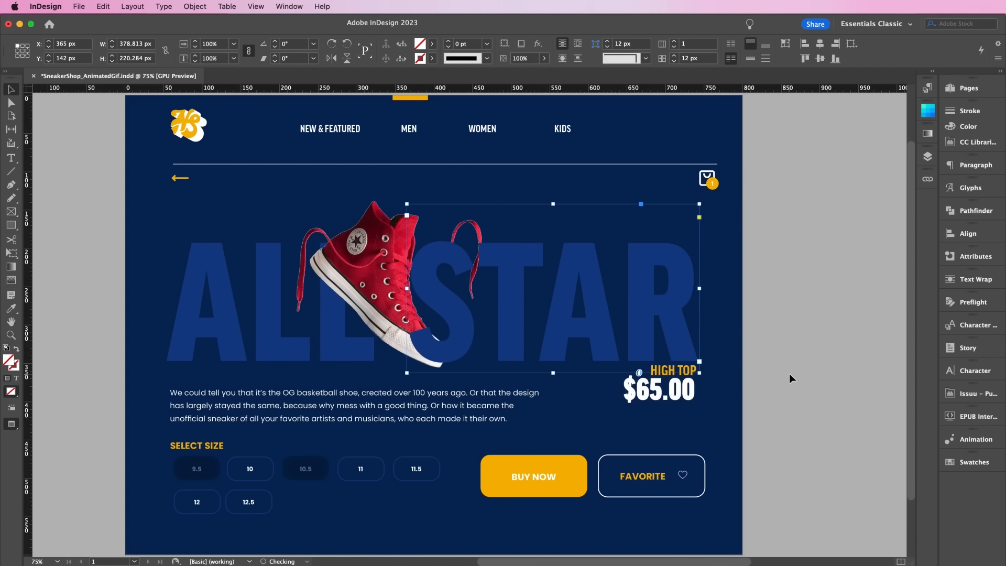
Step: Give the shoe GIF the Fly in from Left animation preset, with the Animation panel floating beside the page
click(387, 288)
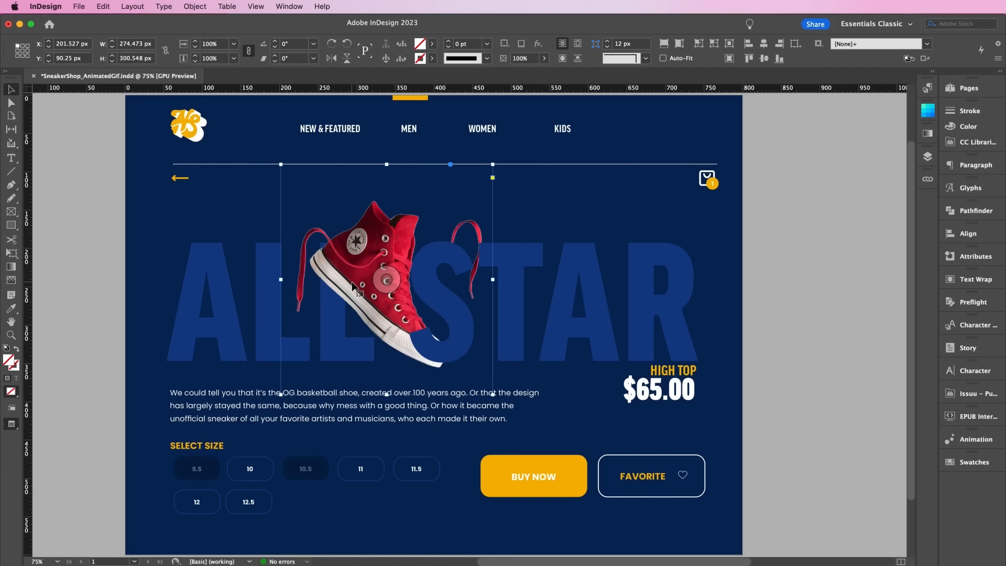
click(974, 439)
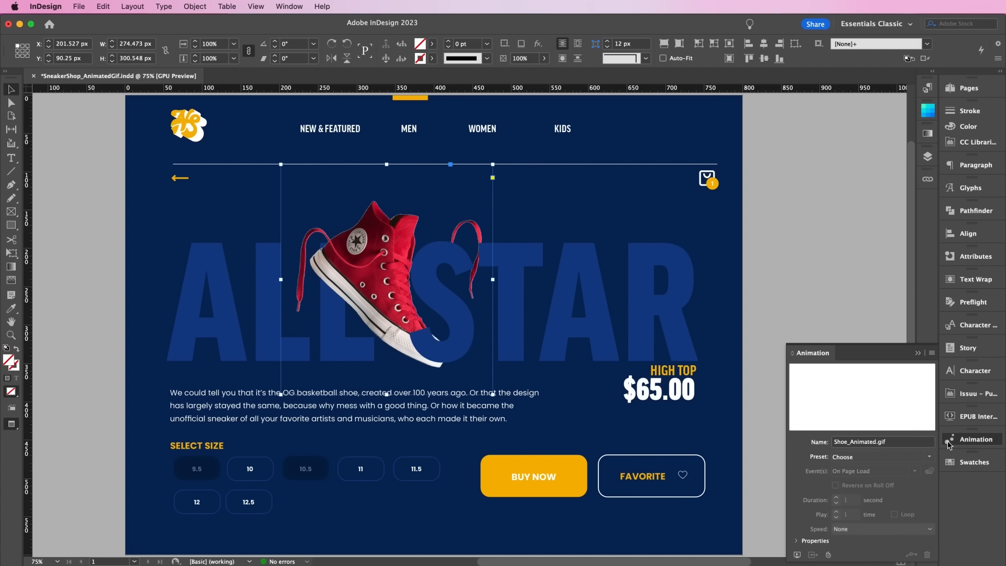
click(288, 7)
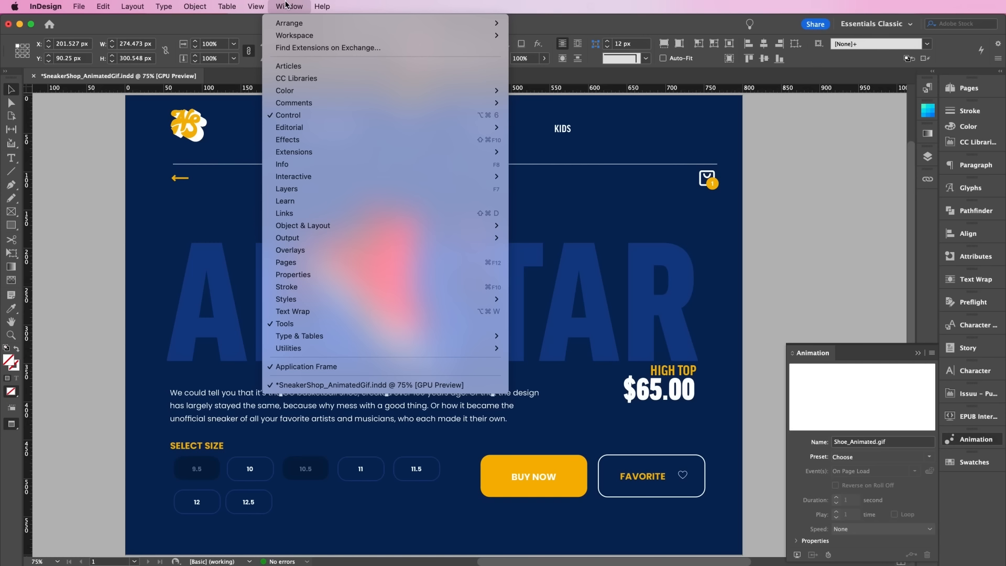
mouse_move(362, 178)
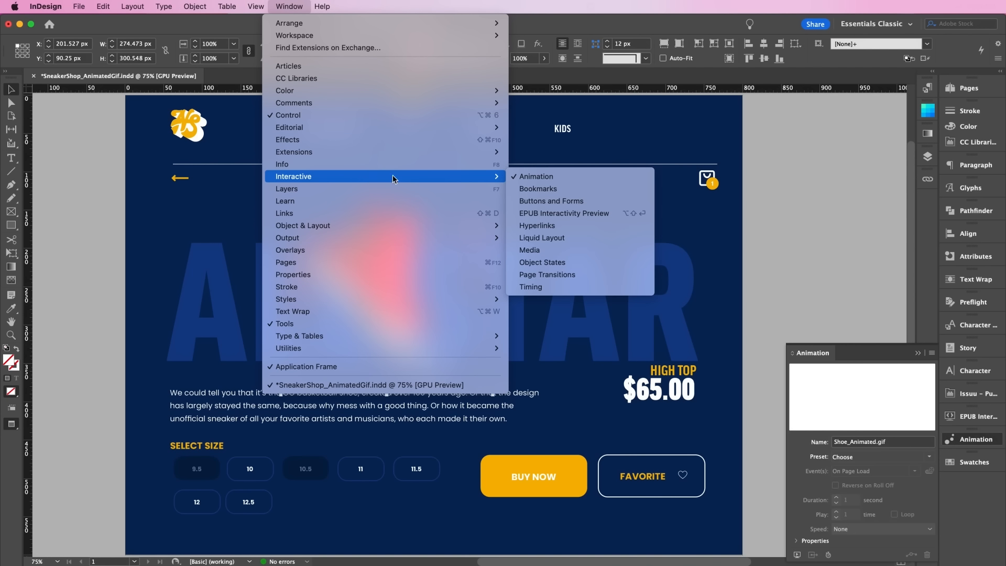
click(813, 358)
drag(813, 357, 748, 162)
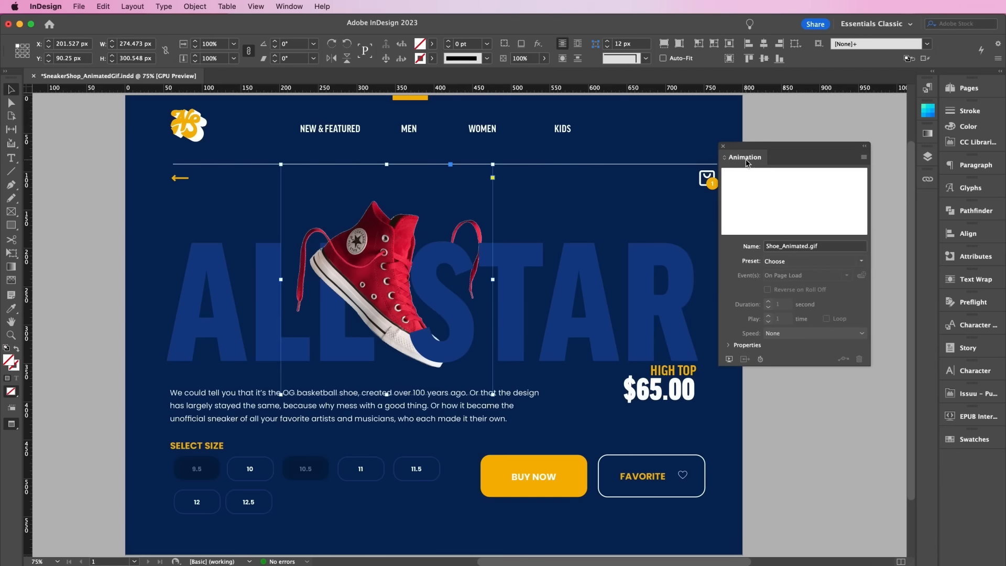
click(776, 265)
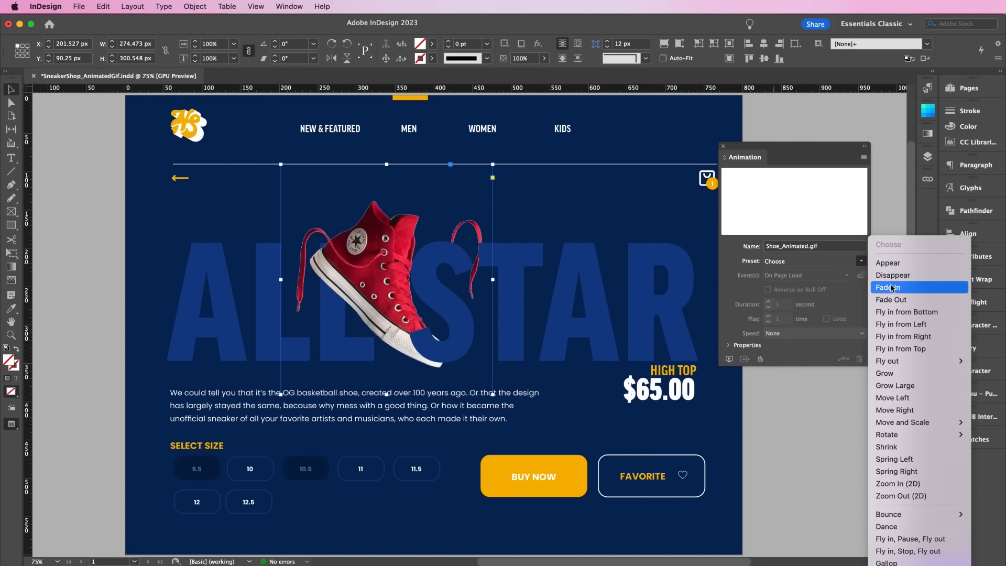
click(895, 326)
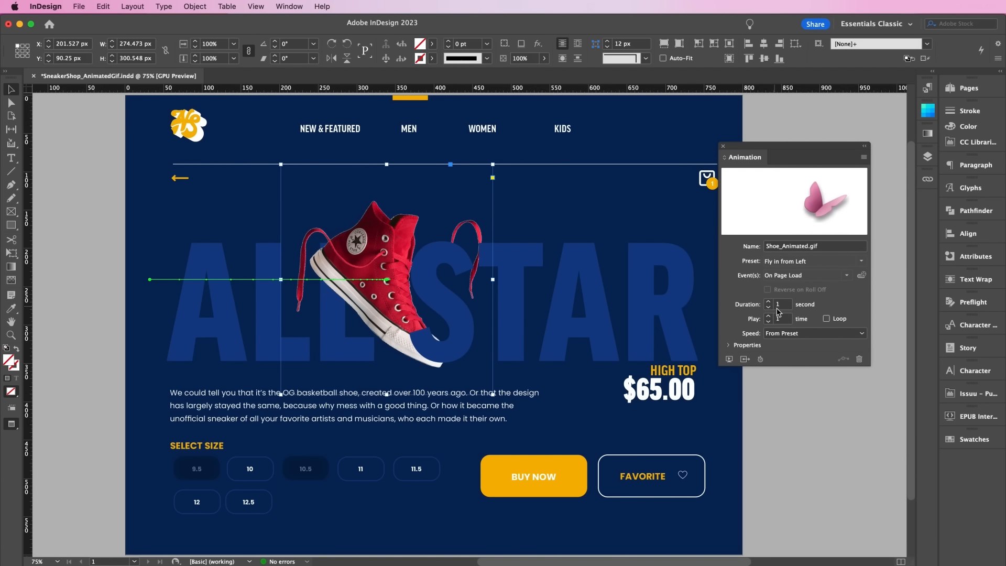
Step: Review the shoe animation's speed options and additional properties, keeping the speed From Preset, and preview the spread
click(780, 334)
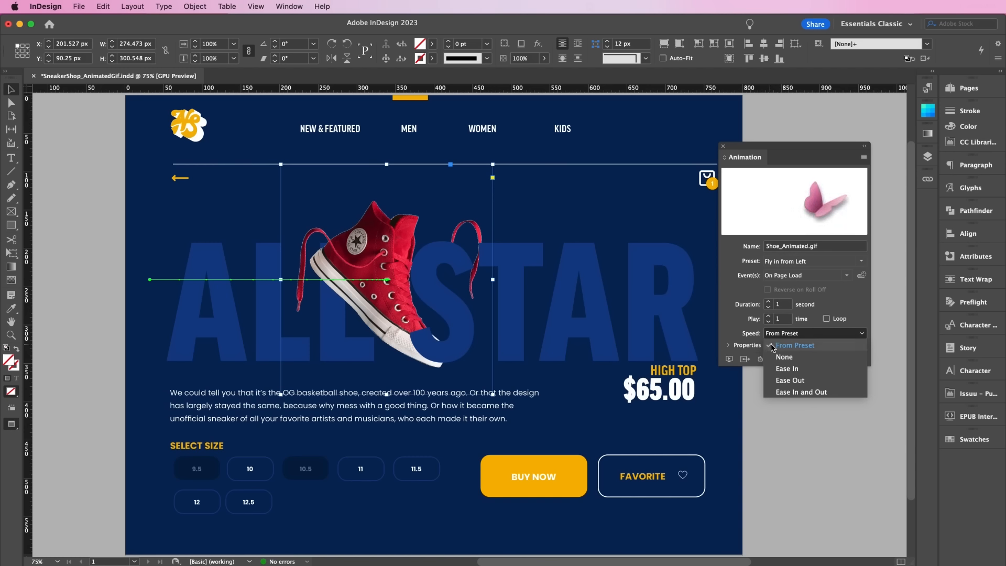
click(771, 345)
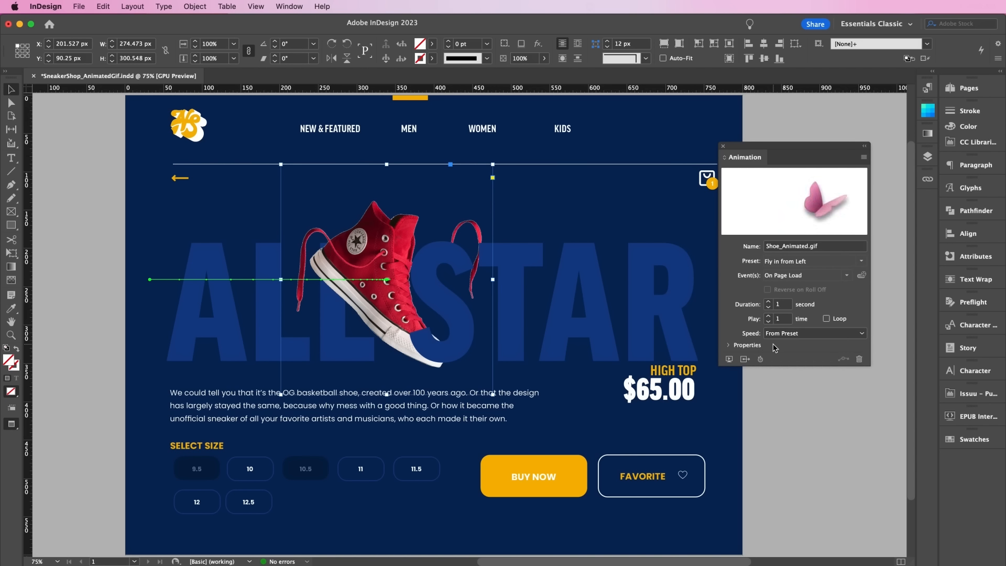
click(746, 346)
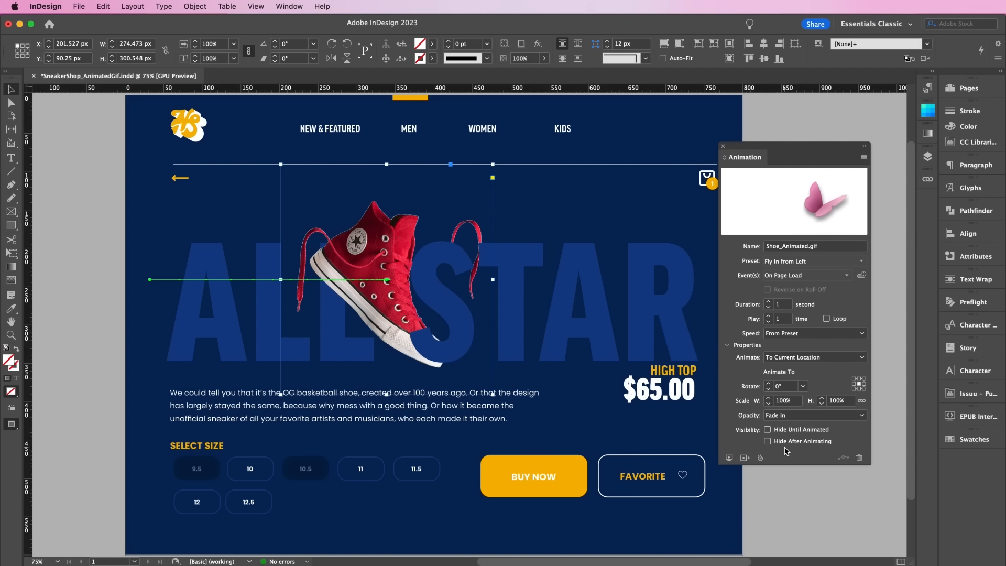
click(729, 458)
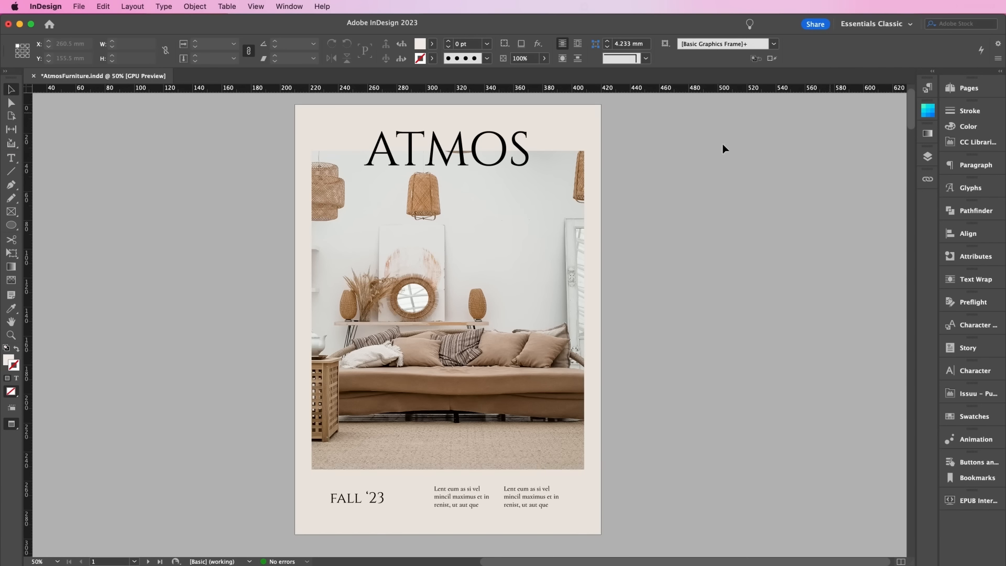
Step: Look through all the spreads of AtmosFurniture.indd and return to the Table of Contents page
scroll(553, 298, down, 15)
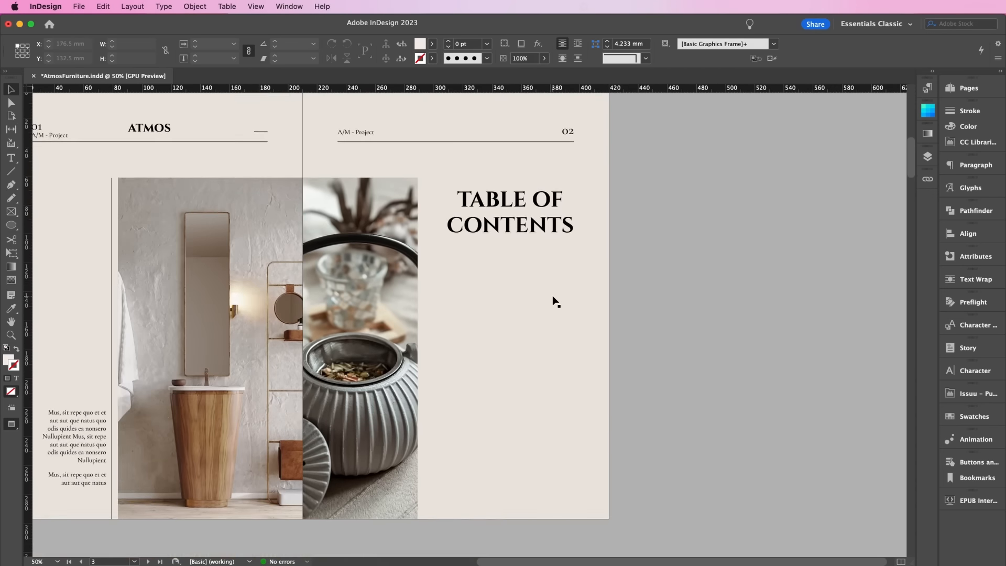
scroll(554, 301, down, 20)
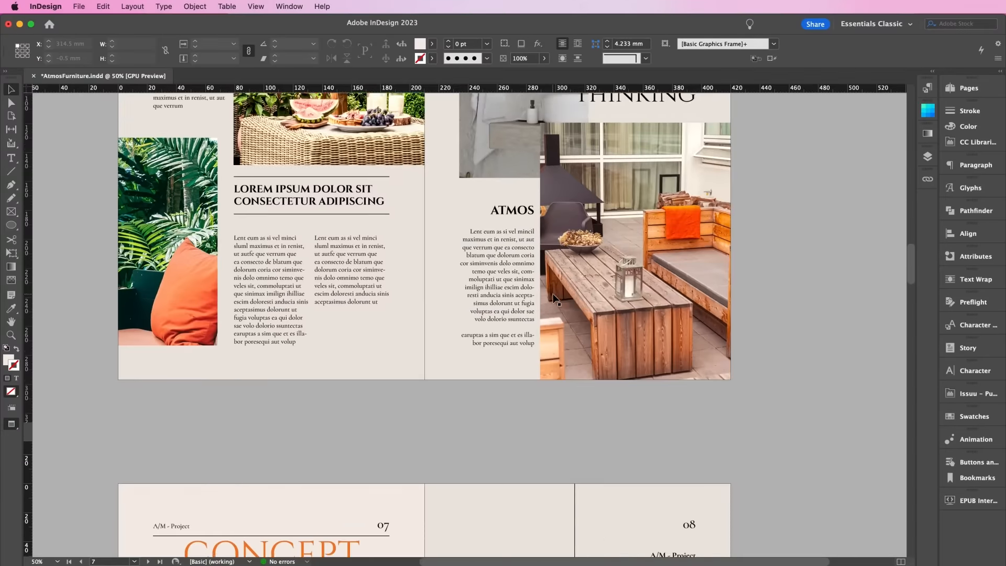
scroll(554, 297, down, 20)
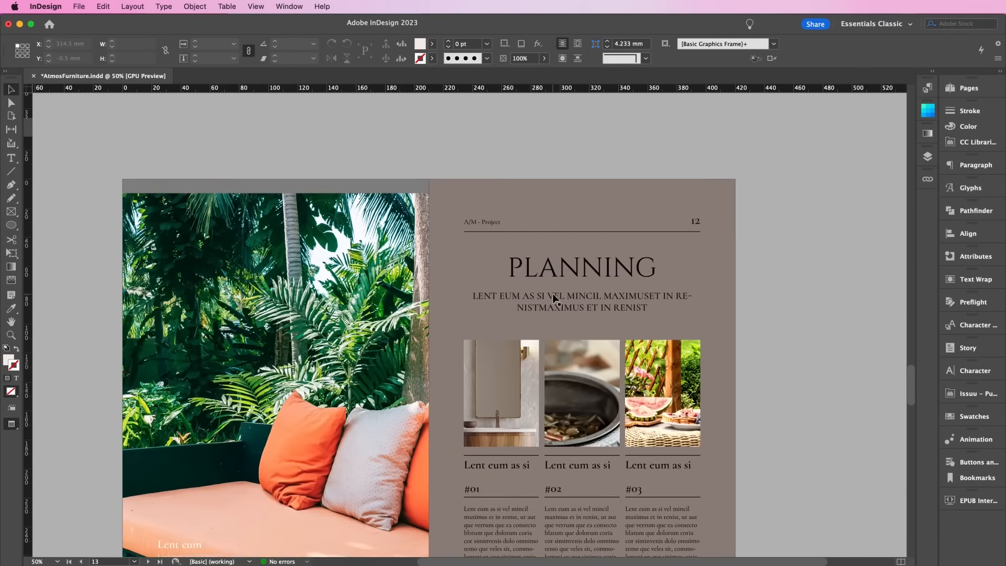
scroll(554, 297, down, 20)
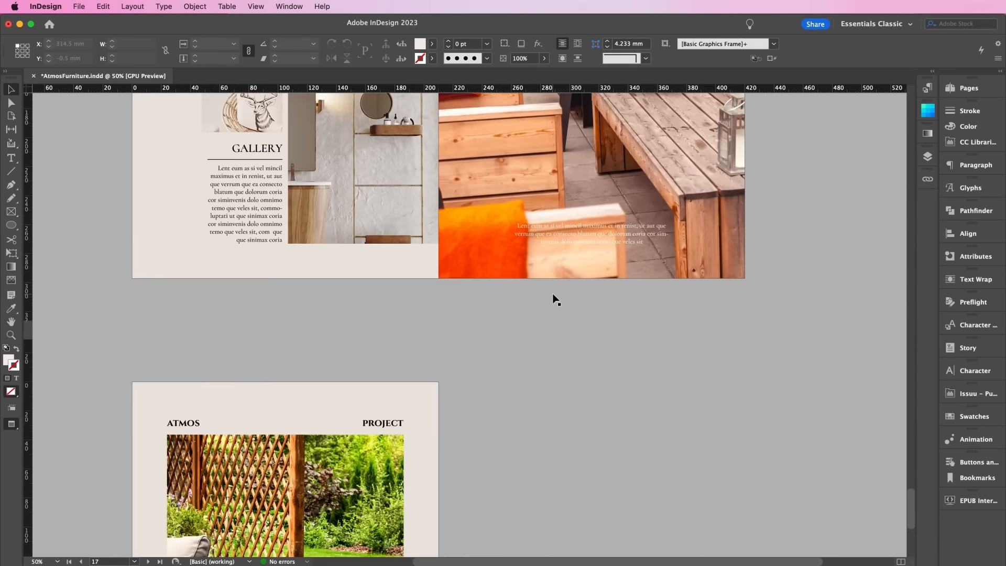
scroll(556, 299, down, 5)
scroll(555, 299, up, 15)
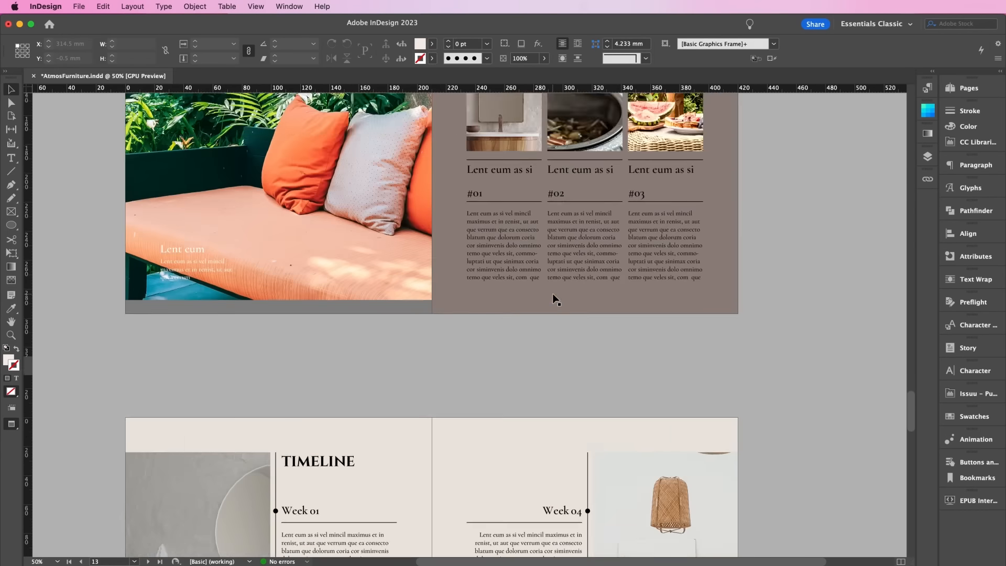
scroll(554, 299, up, 20)
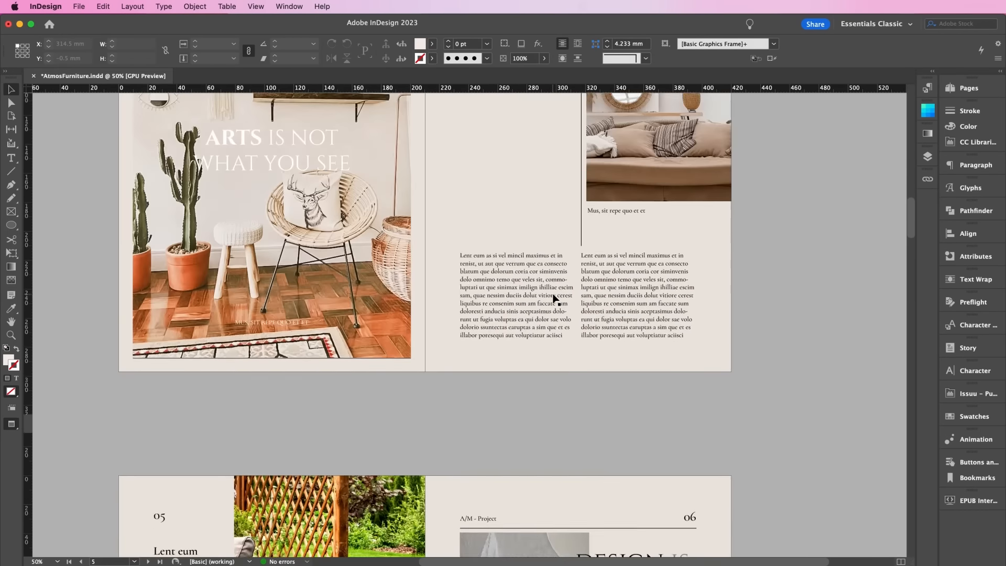
scroll(554, 299, up, 8)
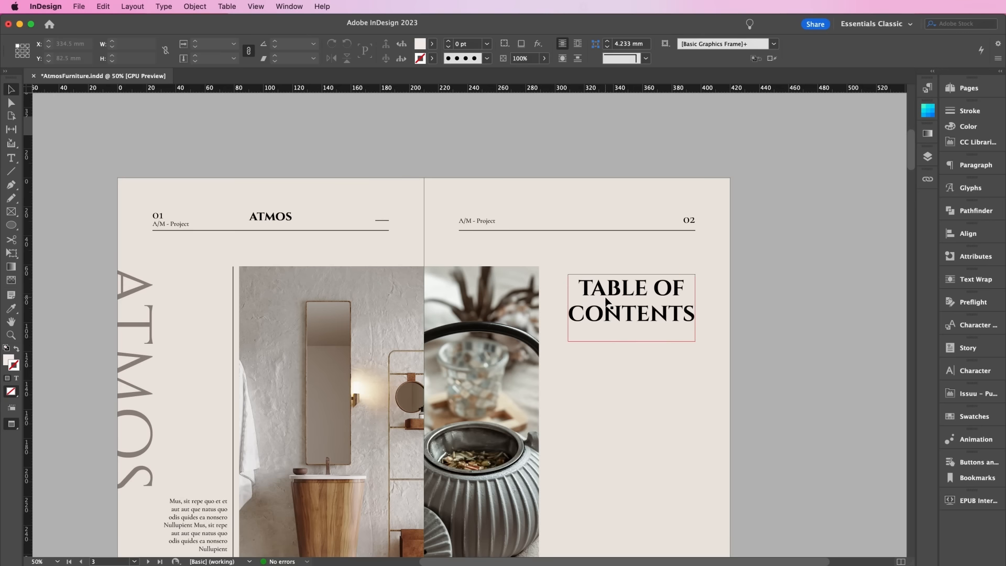
Step: Delete the TABLE OF CONTENTS heading from page 02 of the magazine
click(605, 302)
key(BackSpace)
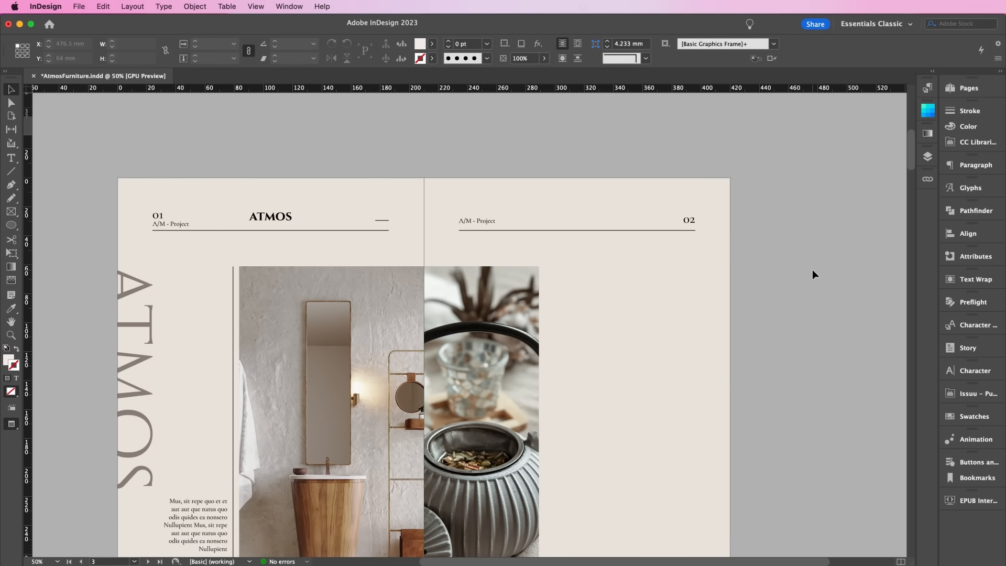
scroll(812, 269, up, 3)
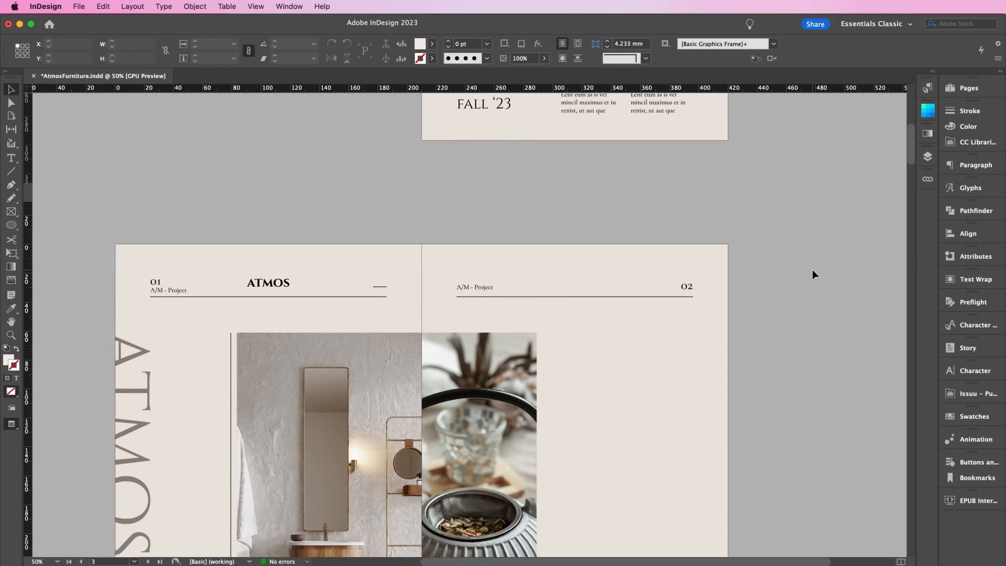
Step: Create a paragraph style named Contents Title from the orange CONCEPT heading on page 07
scroll(812, 269, down, 10)
scroll(813, 270, down, 5)
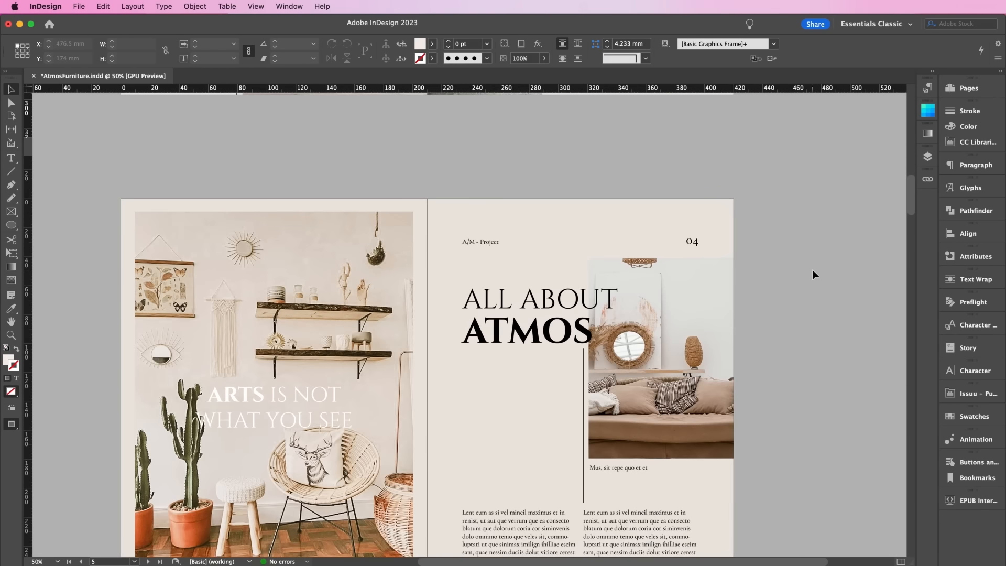
scroll(553, 316, down, 20)
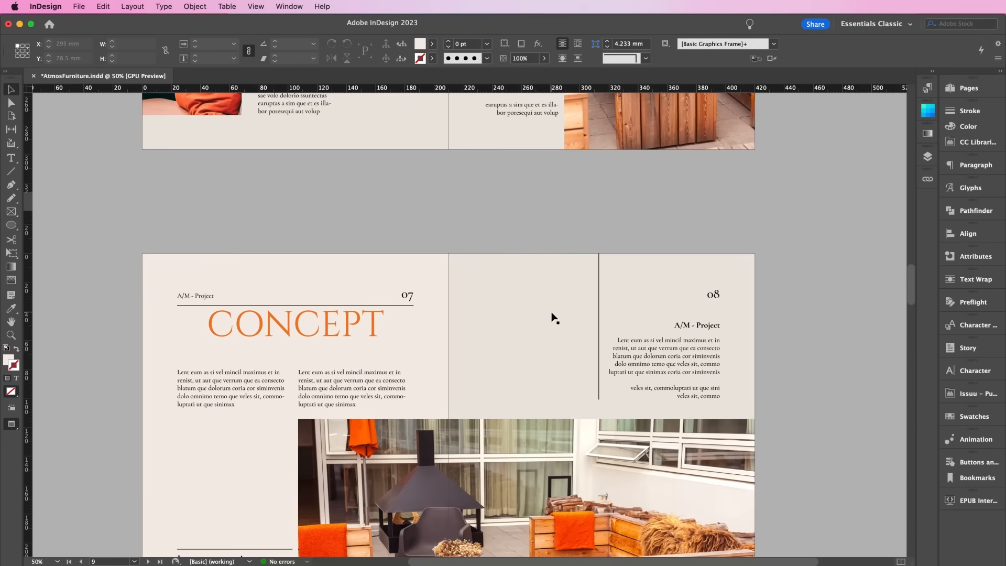
click(339, 338)
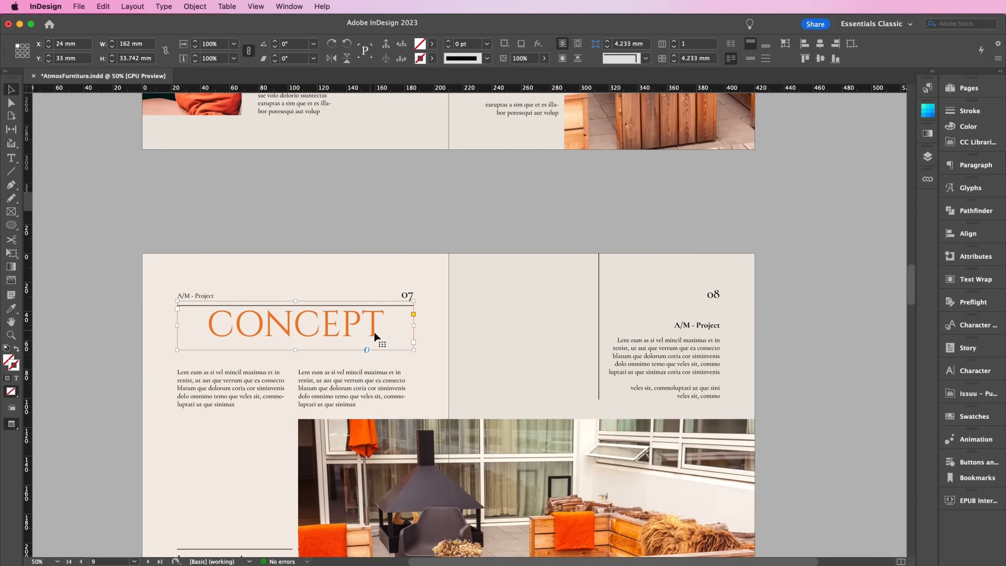
double_click(356, 336)
drag(385, 323, 206, 314)
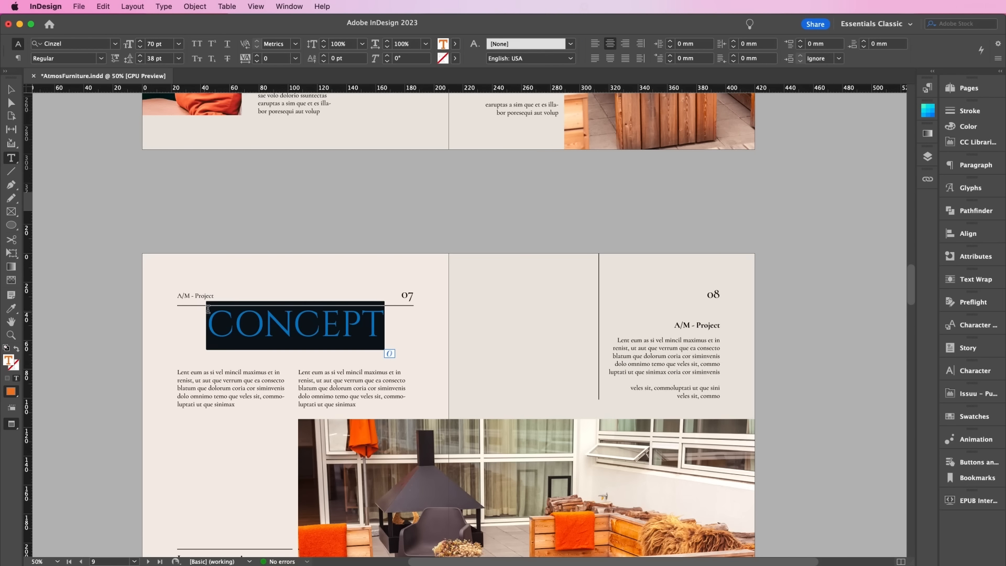
click(927, 89)
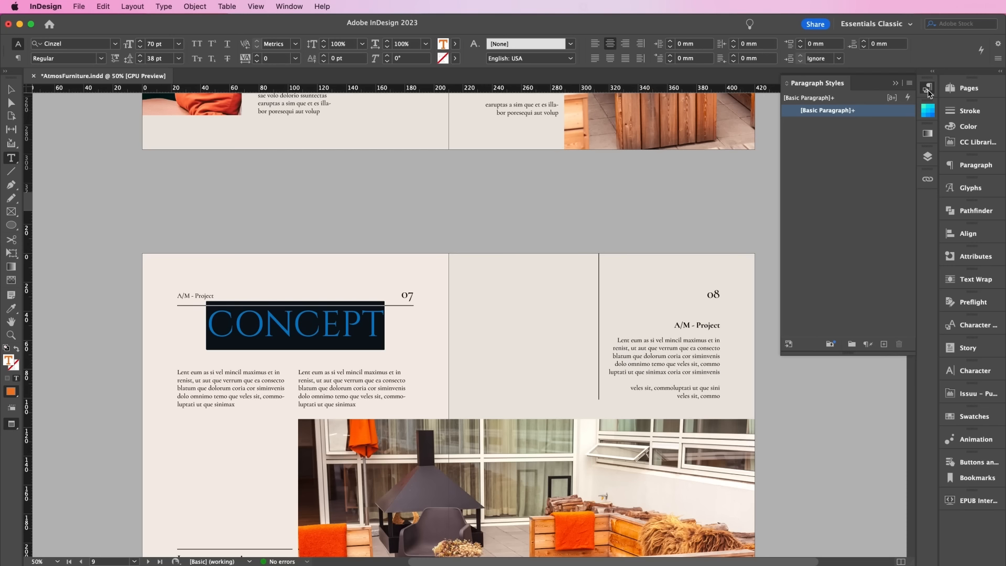
click(884, 345)
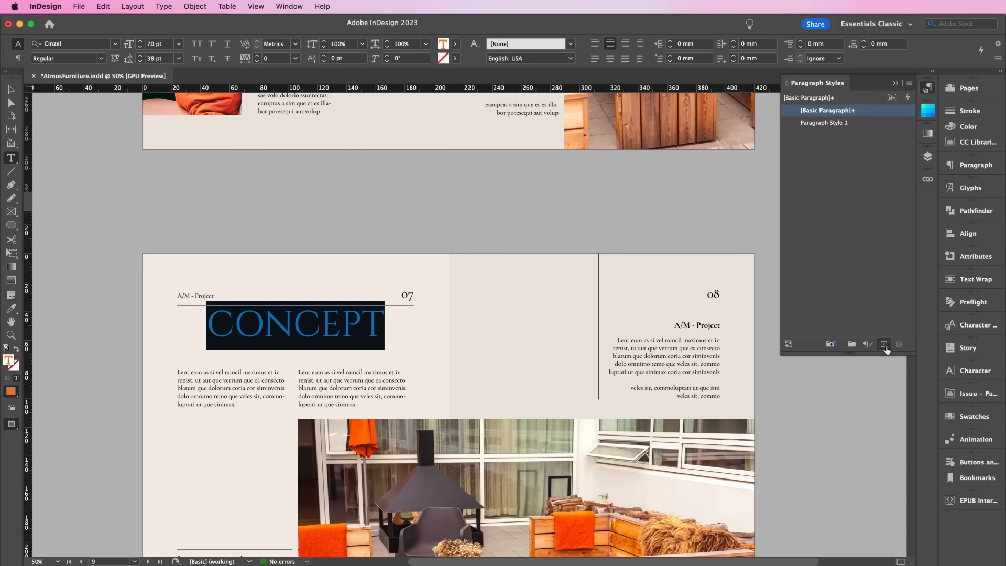
double_click(841, 124)
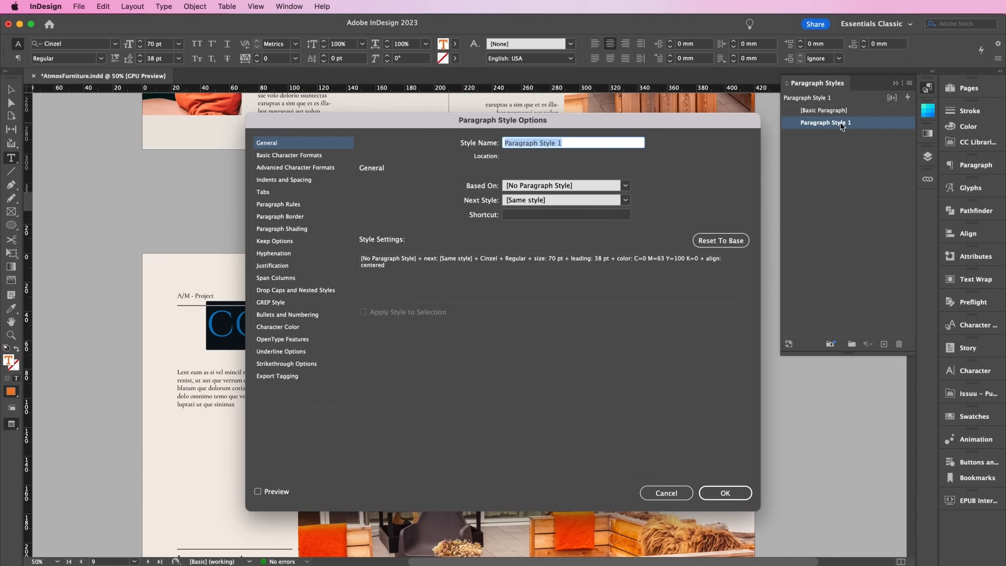
text(Contents Title)
Step: Set the leading in the Contents Title style's basic character formats to 60 pt
click(314, 156)
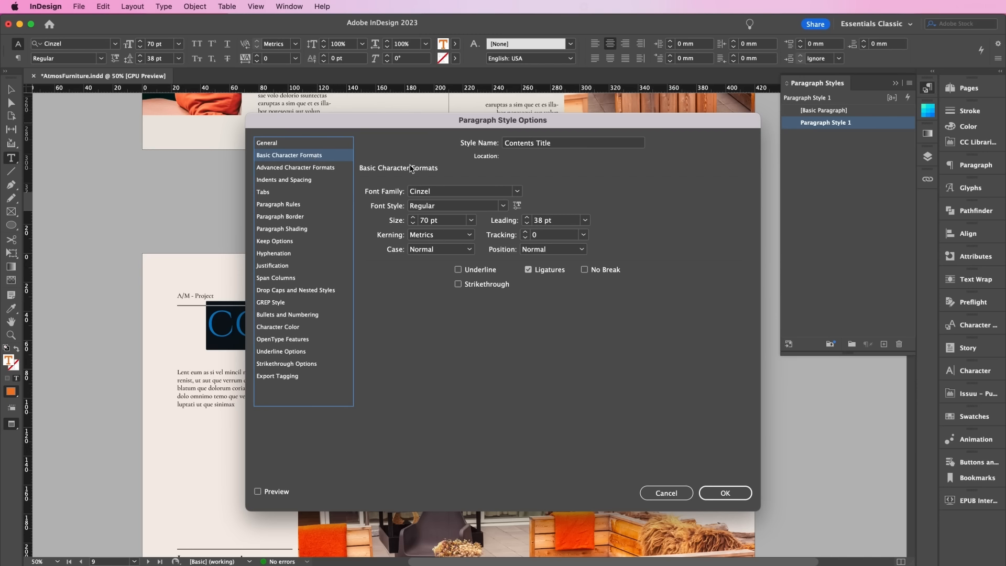
click(584, 221)
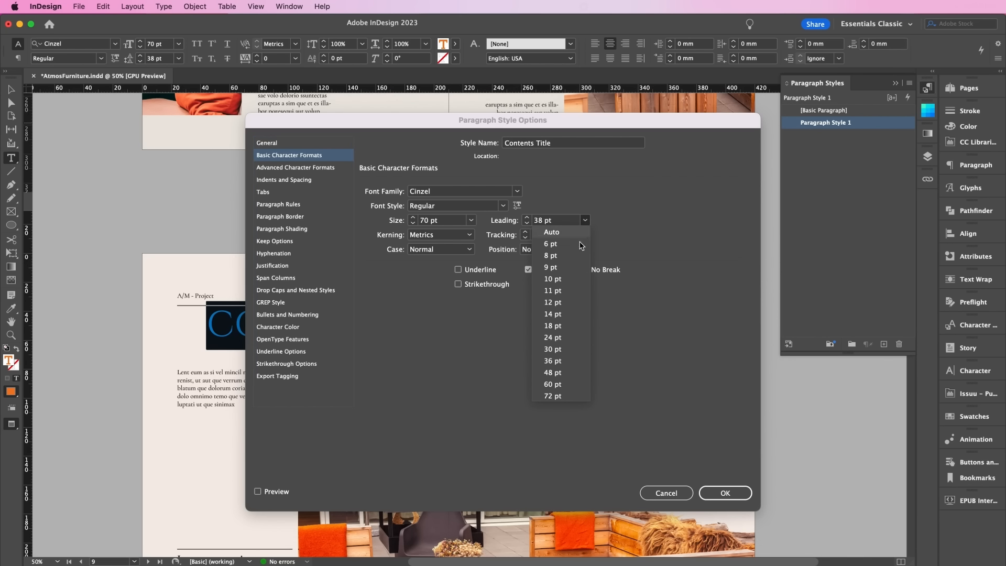
click(559, 384)
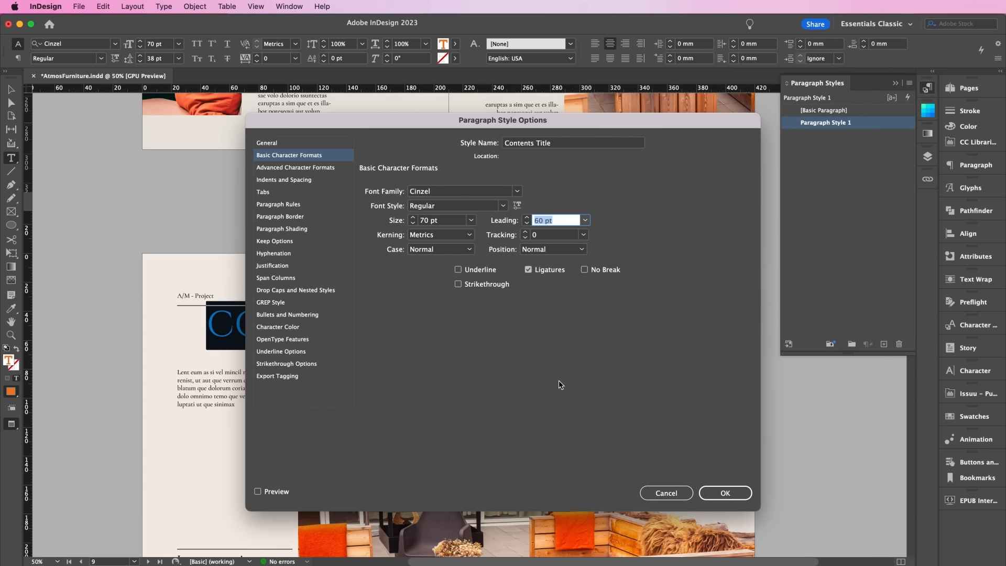
click(727, 493)
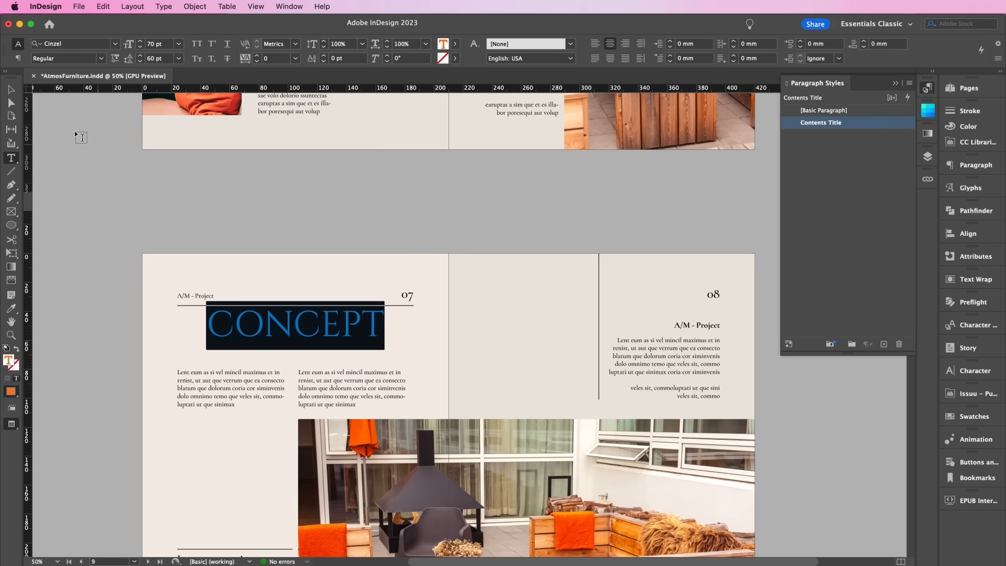
Step: Apply the Contents Title paragraph style to the ALL ABOUT ATMOS heading on page 04
click(11, 90)
click(352, 226)
key(alt+Page_Up)
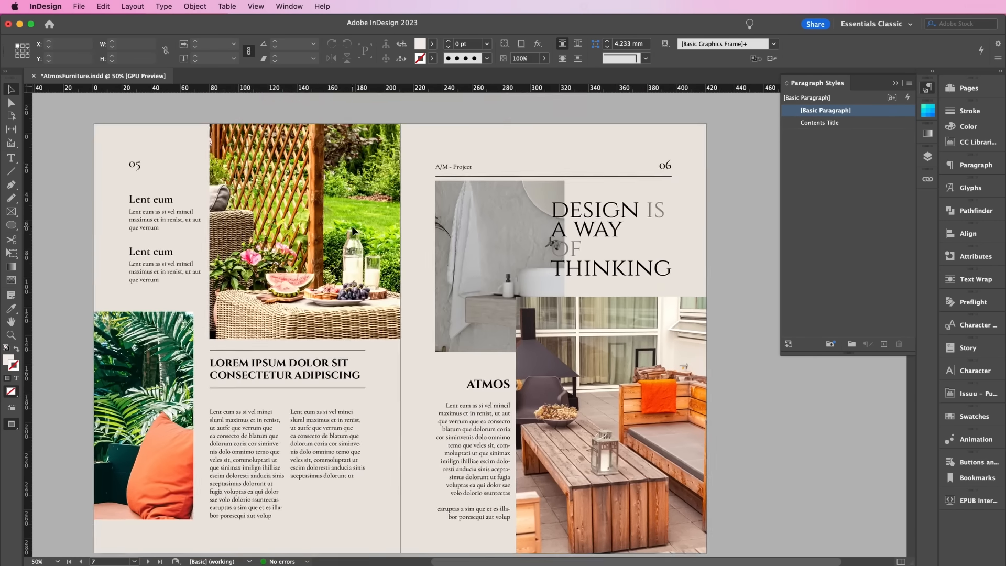
key(alt+Page_Up)
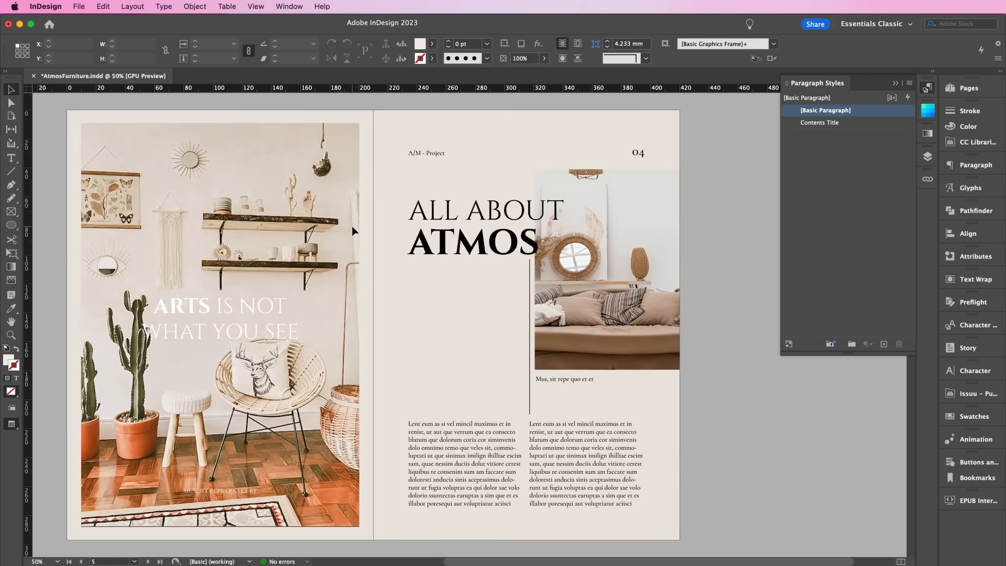
click(471, 223)
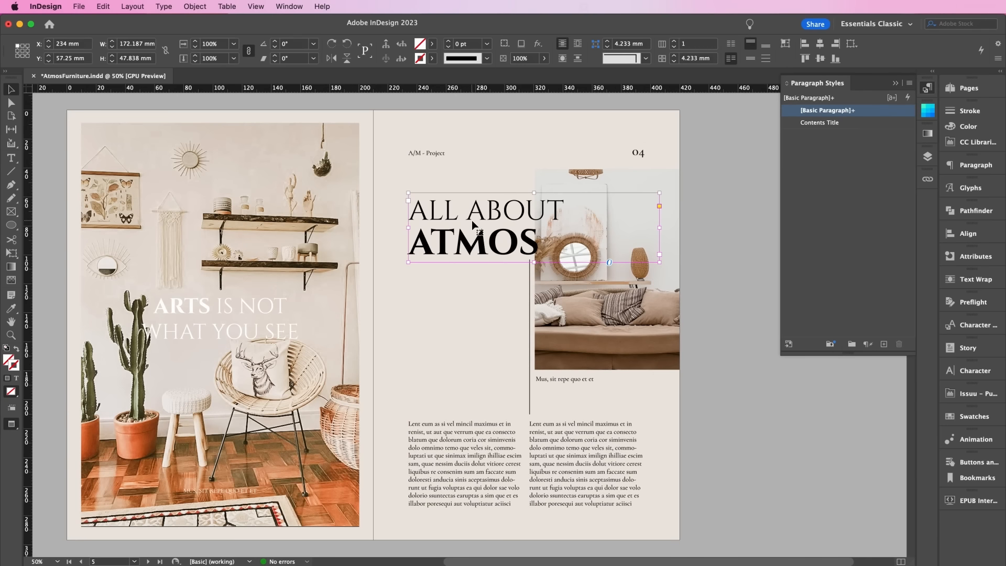
click(835, 124)
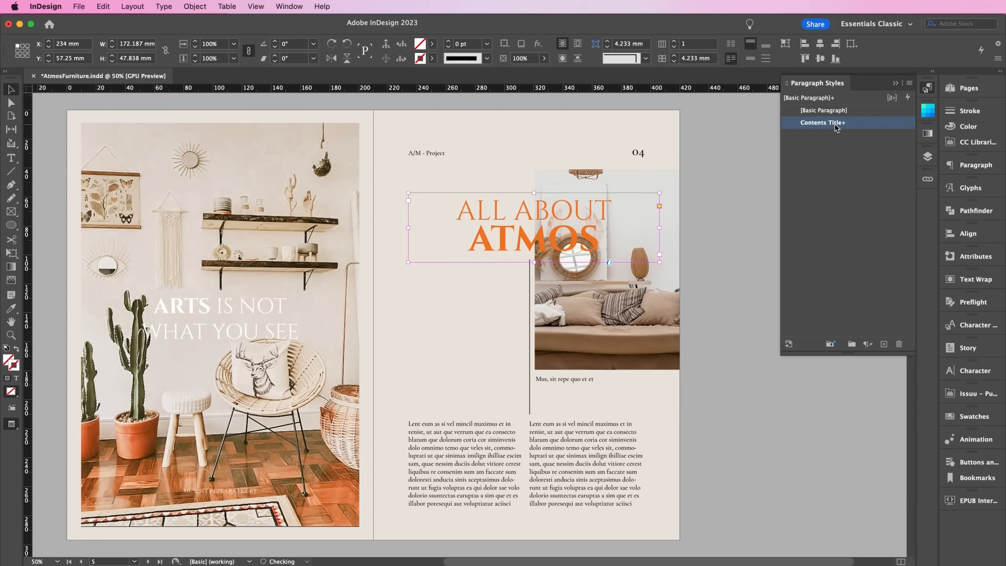
Step: Fit the width of the ALL ABOUT ATMOS frame to its text and nudge the heading left to X 219.889 mm
double_click(659, 227)
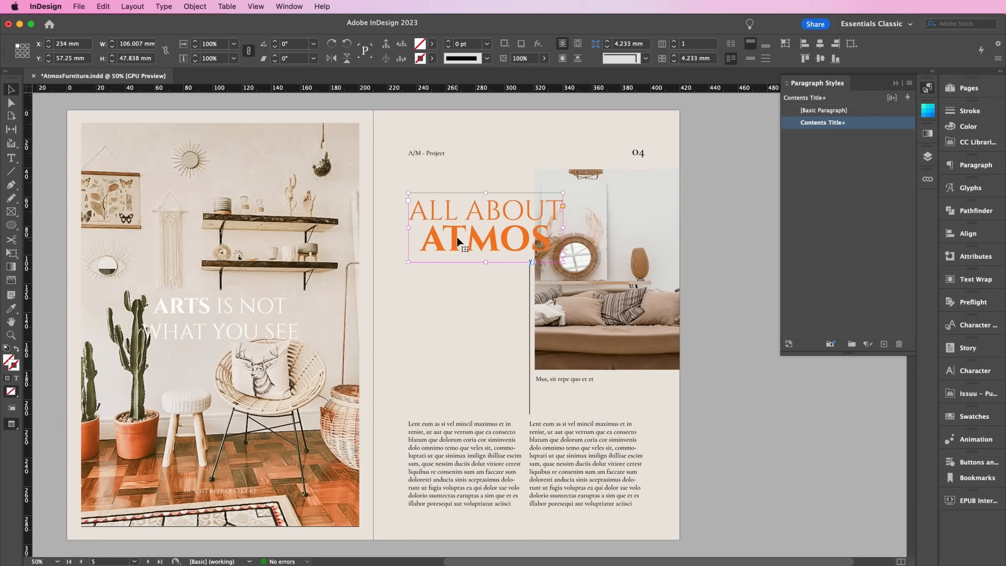
key(shift+Left)
key(shift+Left)
key(shift+Left)
key(shift+Left)
Step: Apply the Contents Title style to the PLANNING heading on page 12 and adjust the heading's position
scroll(457, 236, down, 20)
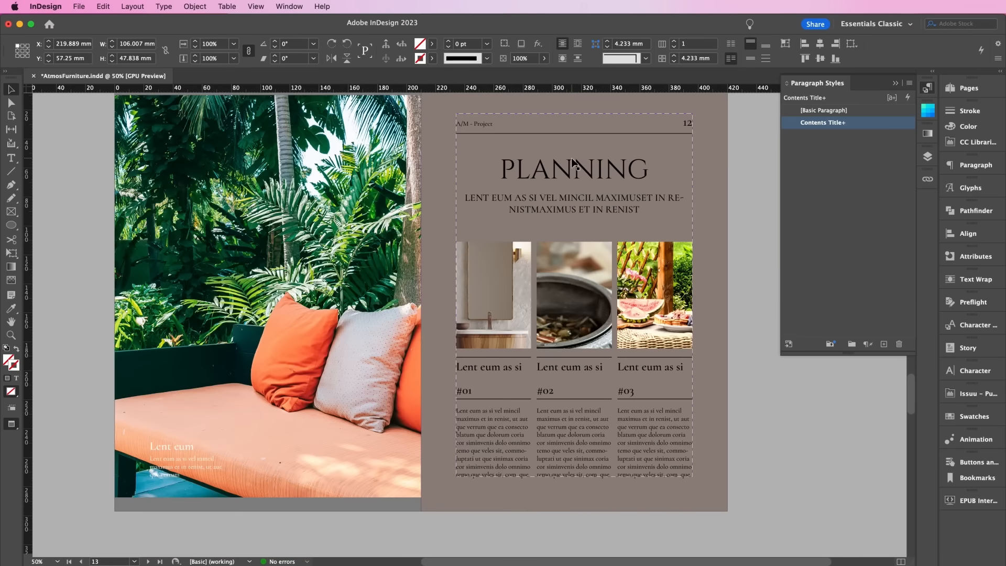
click(573, 164)
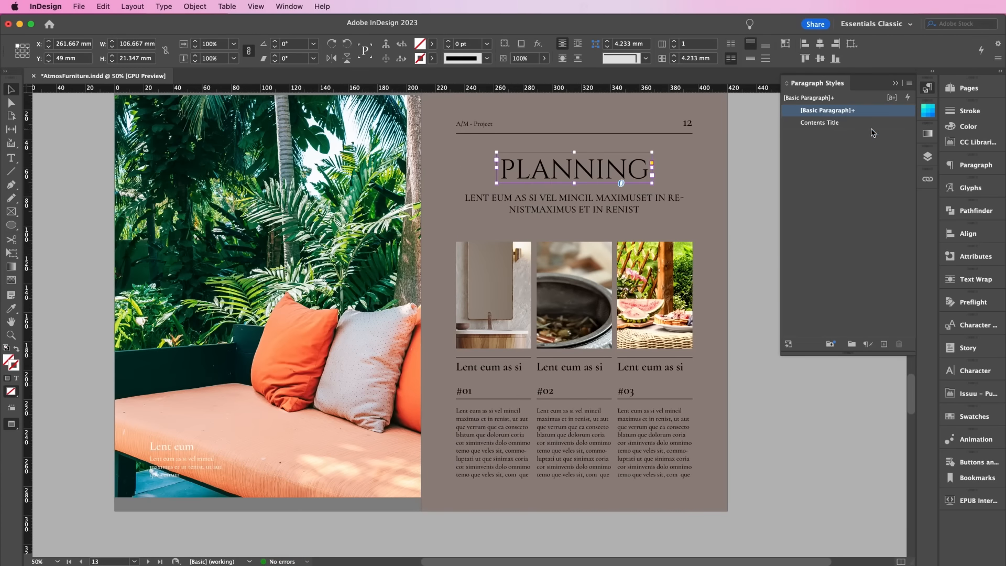
click(844, 123)
drag(589, 172, 584, 172)
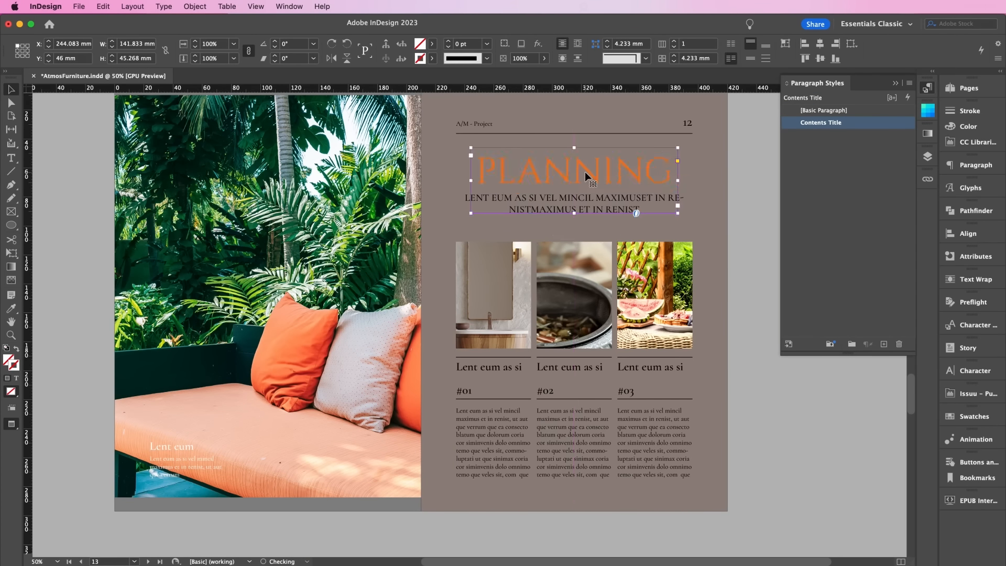
Step: Apply the Contents Title style to the two headings after page 12, including the one rotated 90°, and reposition the first
scroll(585, 171, down, 9)
click(347, 161)
click(822, 123)
drag(370, 165, 462, 201)
scroll(442, 200, down, 10)
click(438, 205)
click(866, 122)
Step: Replace the bold ATMOS in the page 04 heading with ATMOS in the regular weight of ALL ABOUT
scroll(454, 231, up, 3)
scroll(454, 231, up, 15)
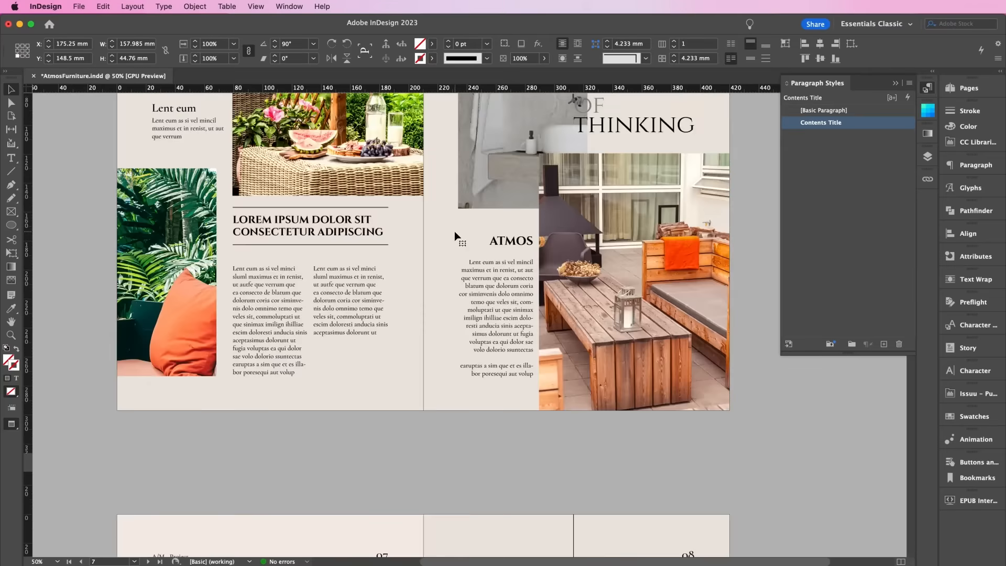
double_click(474, 256)
key(BackSpace)
text(ATM)
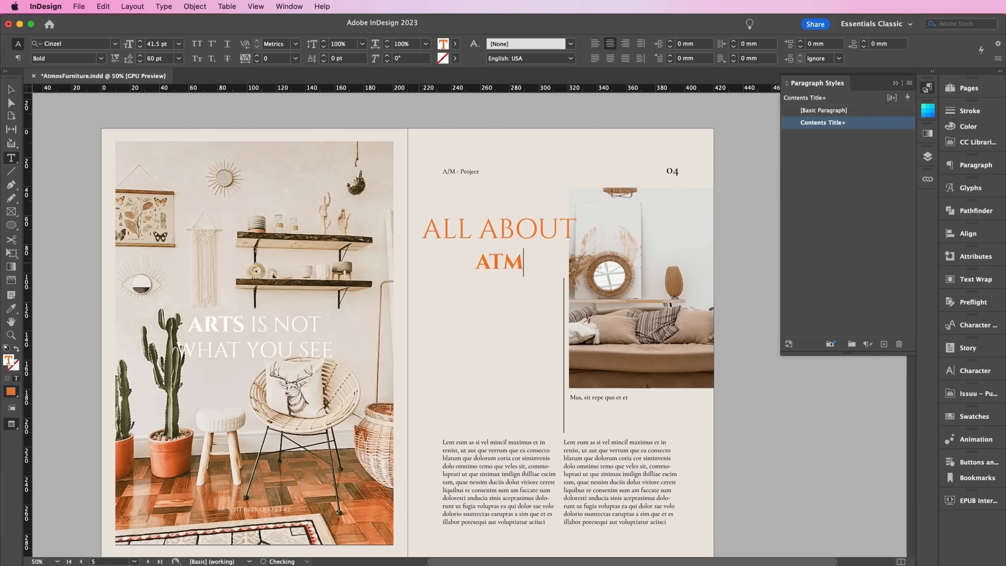
key(BackSpace)
key(BackSpace)
key(BackSpace)
key(BackSpace)
text(ATMOS)
Step: Reapply the Contents Title style to the whole page 04 heading and fit its frame height to the text
click(11, 91)
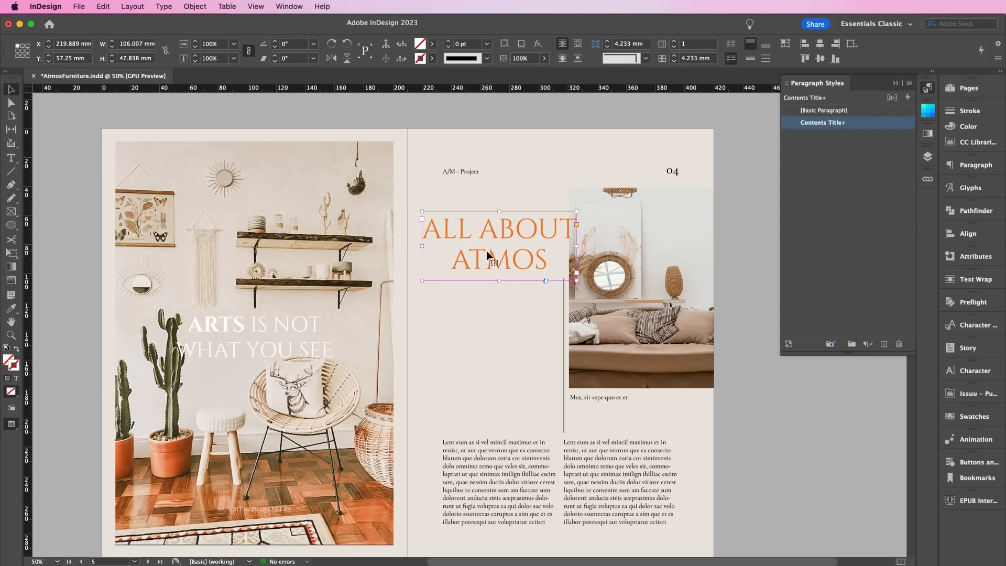
click(869, 124)
double_click(500, 280)
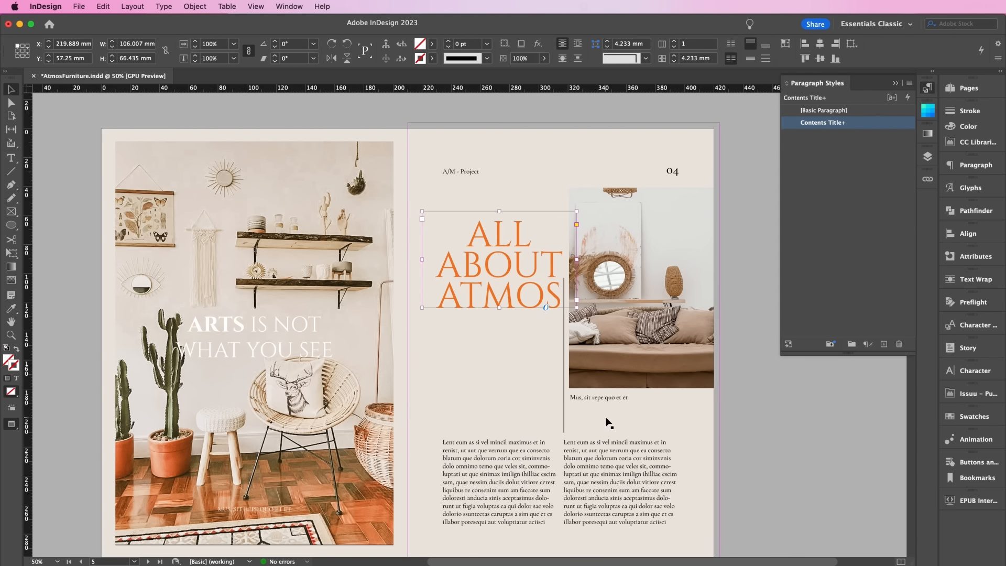
Step: Create a paragraph style named Contents Text from the first paragraph of right-aligned body text on page 01
scroll(728, 151, up, 3)
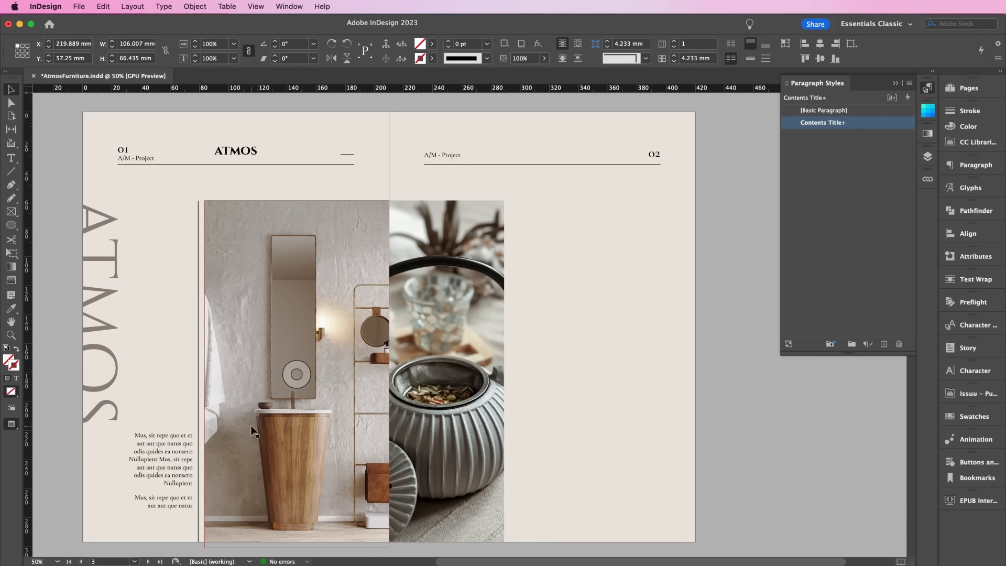
click(149, 474)
double_click(149, 474)
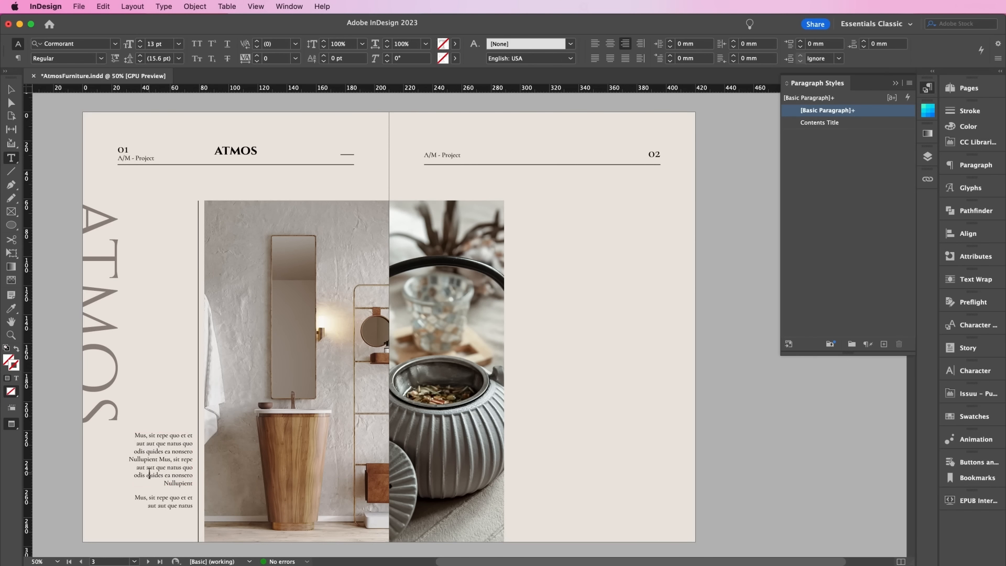
triple_click(150, 474)
click(883, 345)
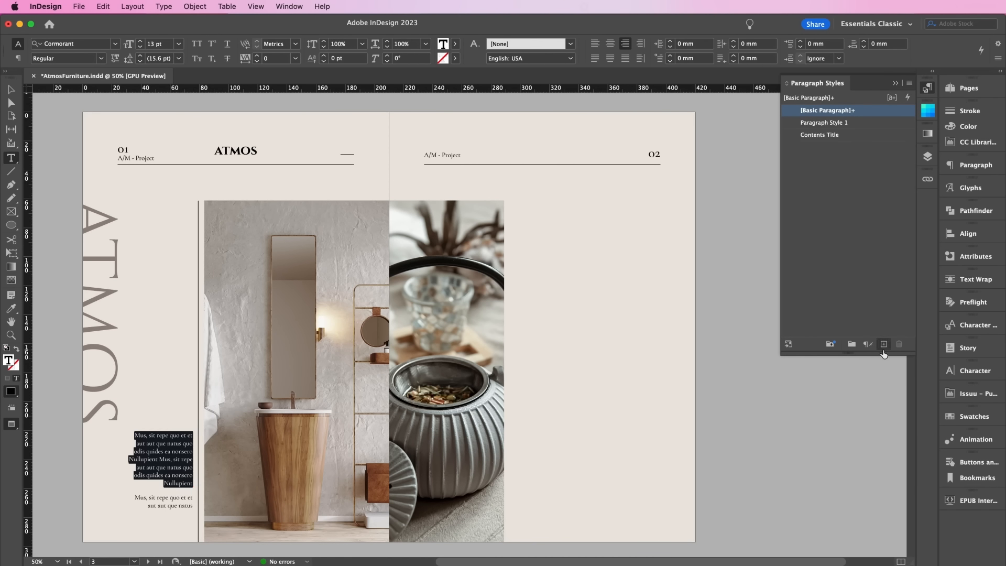
double_click(815, 124)
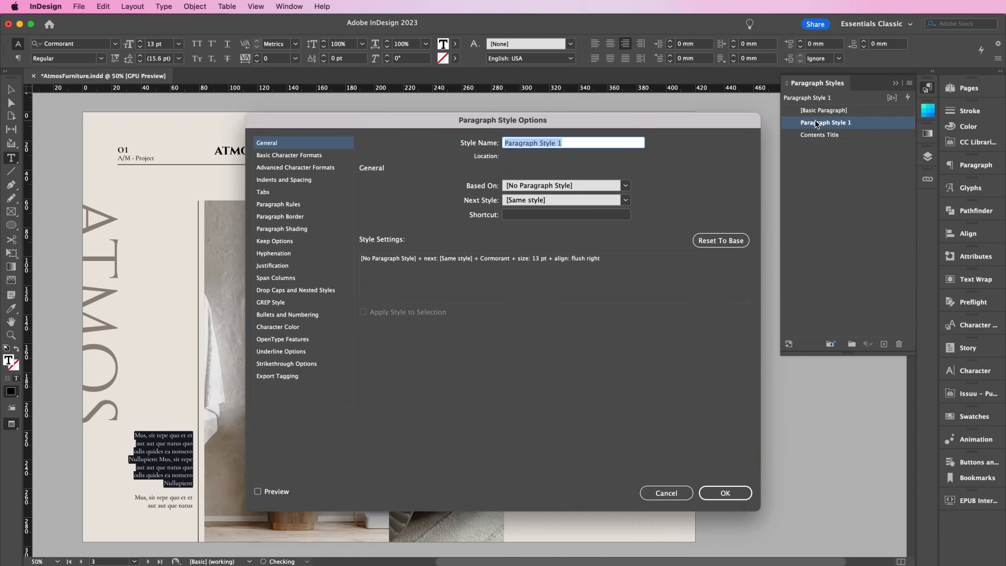
text(Contents Text)
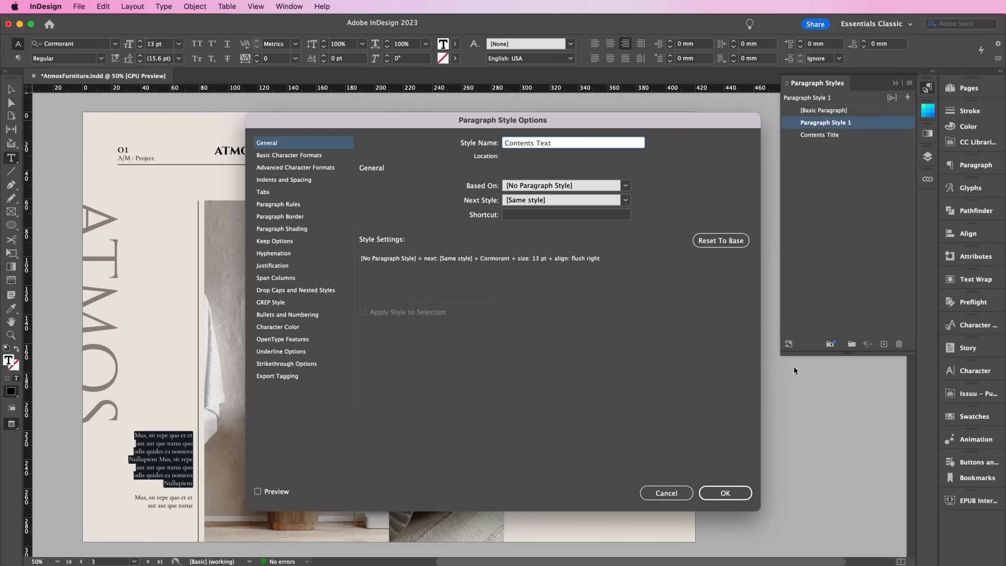
click(725, 492)
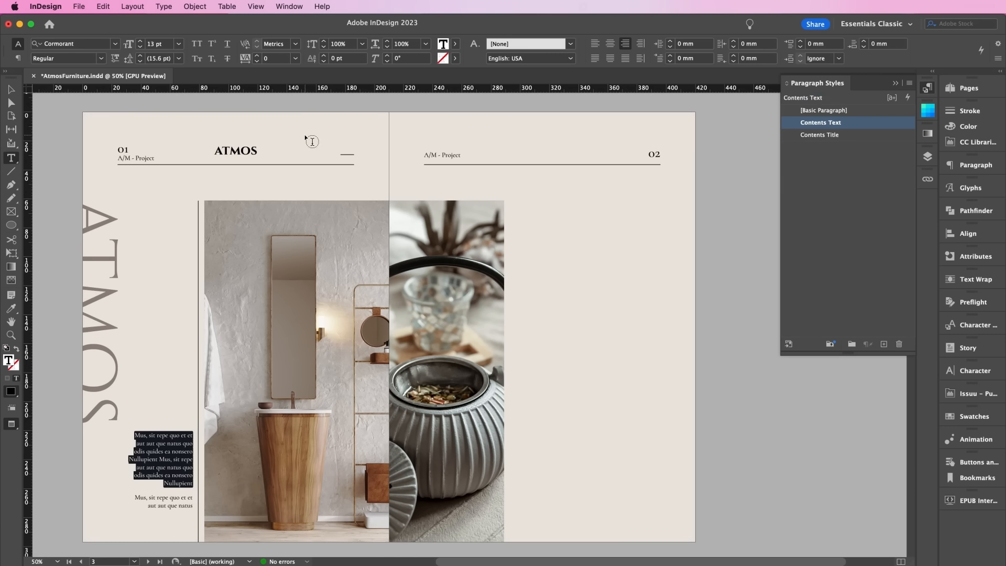
Step: Create a paragraph style named Table of Contents from the bold ATMOS heading at the top of page 01
double_click(248, 150)
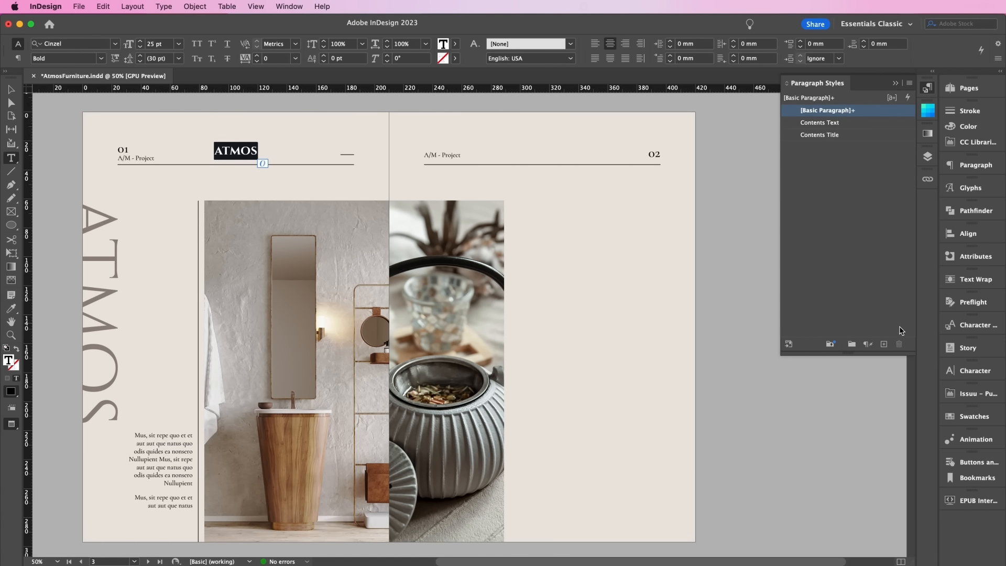
click(884, 344)
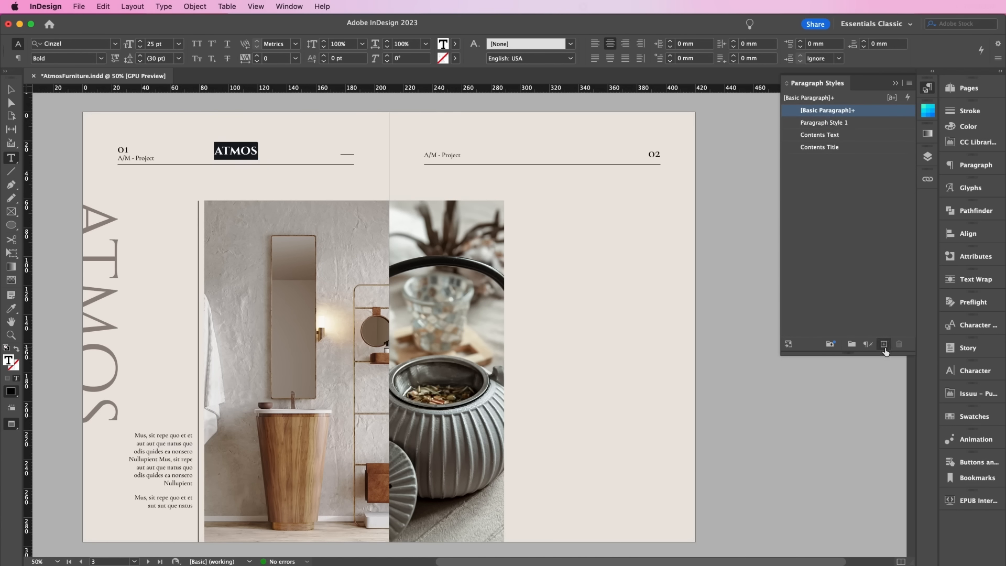
double_click(811, 123)
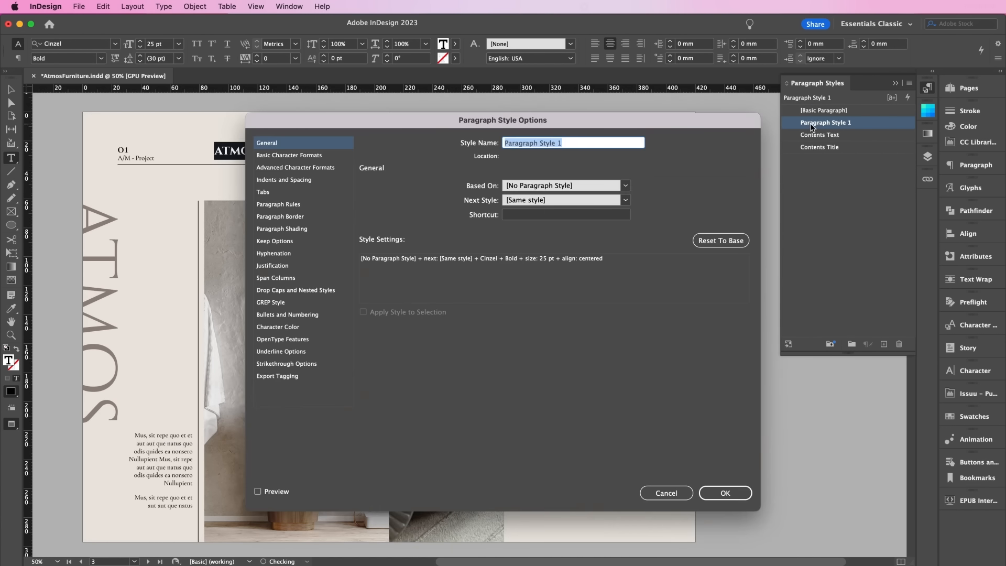
text(Table of Contents)
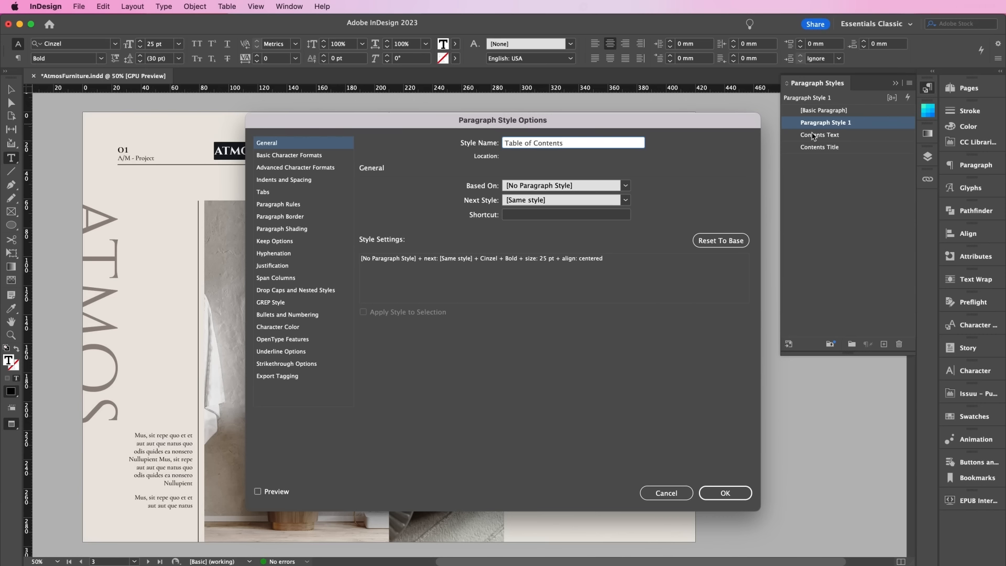
click(724, 493)
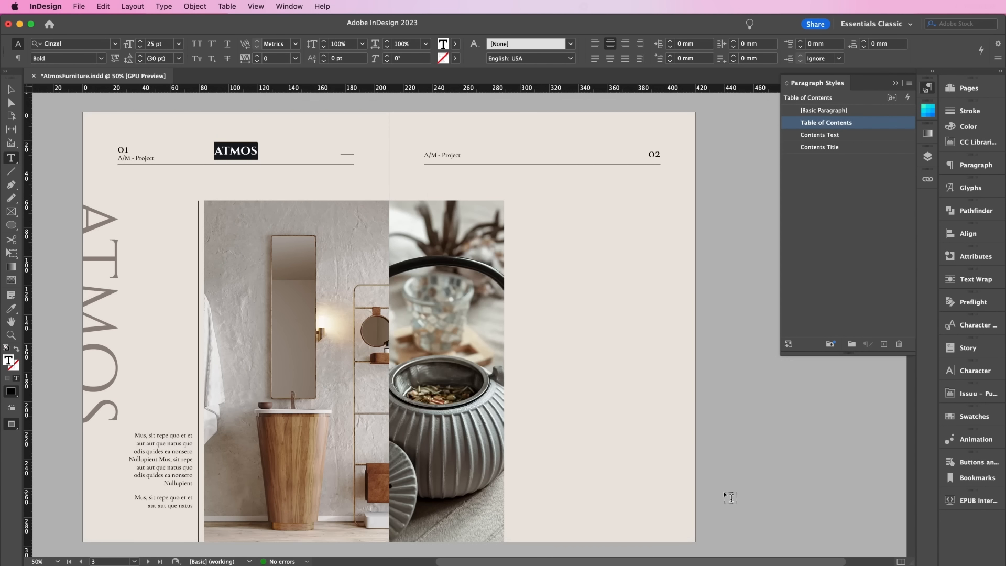
click(13, 91)
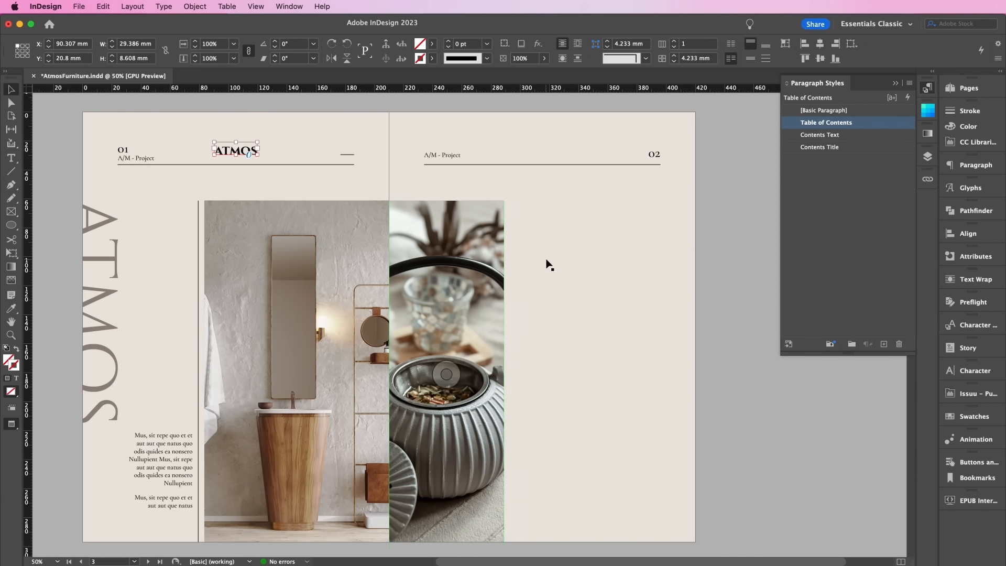
Step: Start a new table of contents titled Table of Contents, with its title in the Table of Contents paragraph style
click(720, 249)
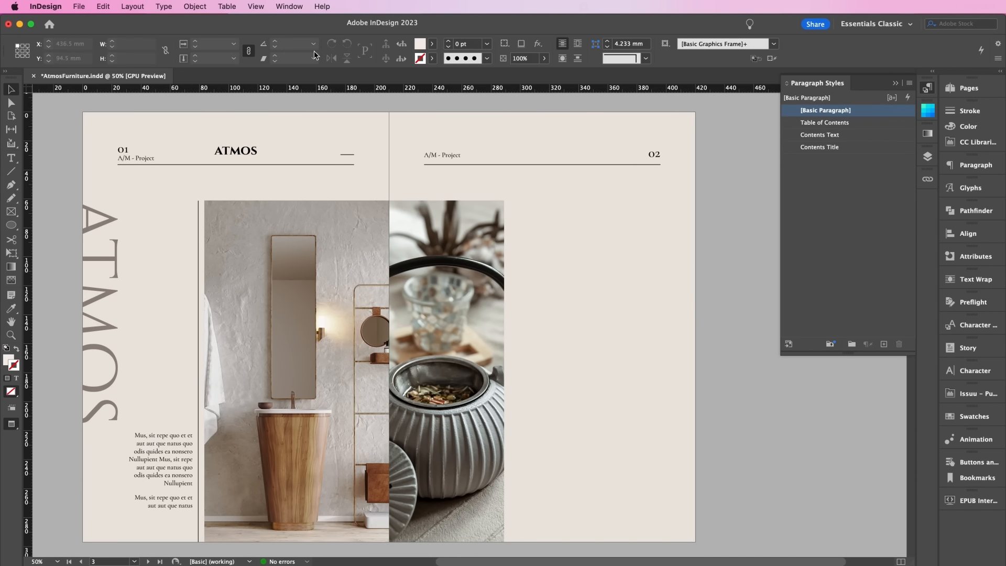
click(419, 115)
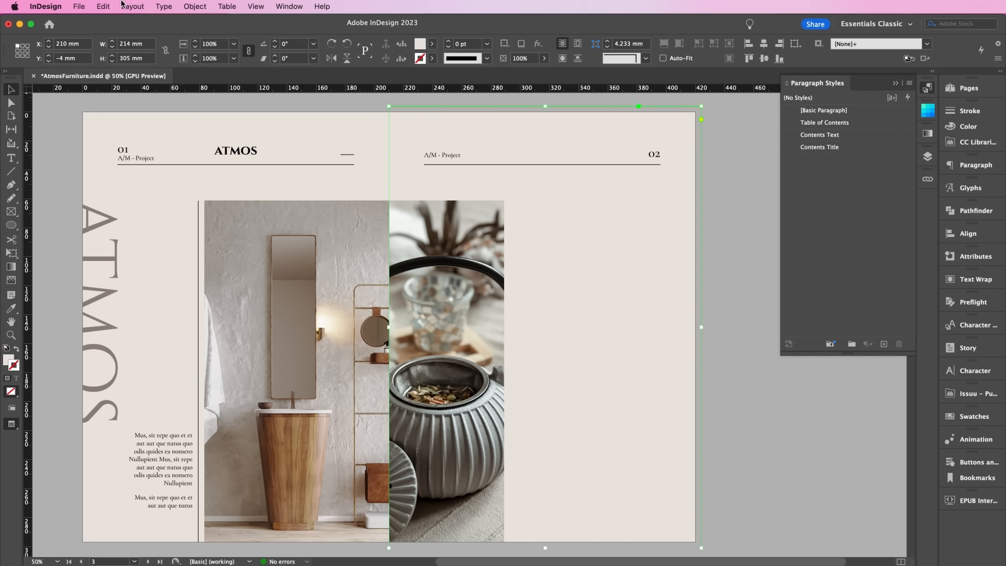
click(164, 6)
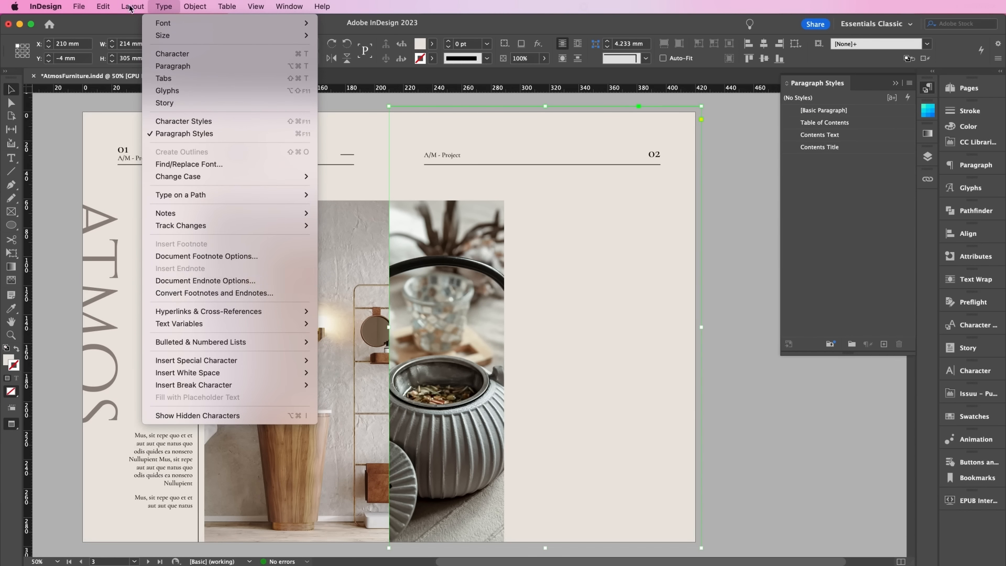
mouse_move(132, 6)
click(155, 256)
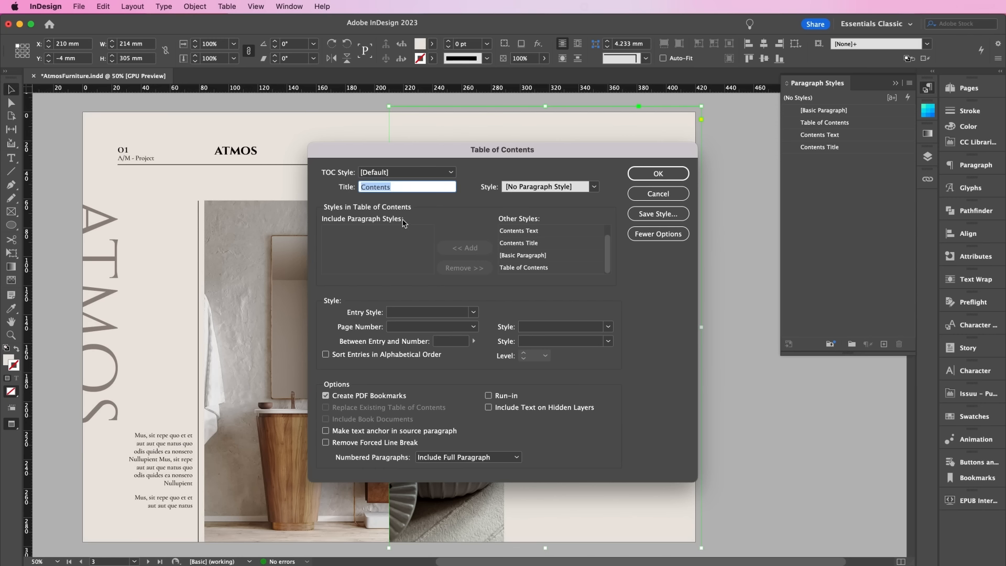
click(361, 187)
text(Table of)
click(593, 187)
click(580, 225)
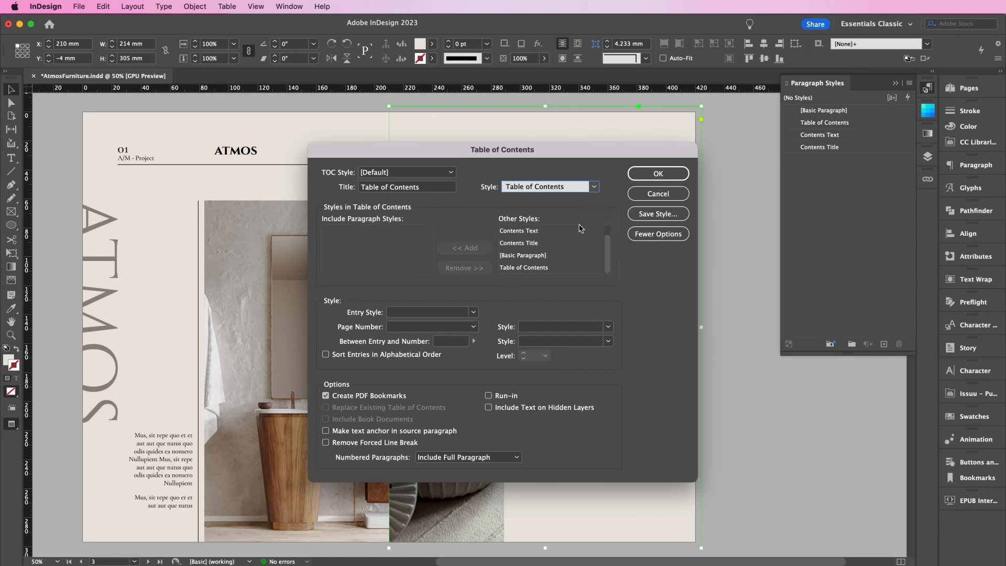
Step: Include the Contents Title paragraph style in the table of contents and set its entry style to Contents Text
click(541, 246)
click(463, 248)
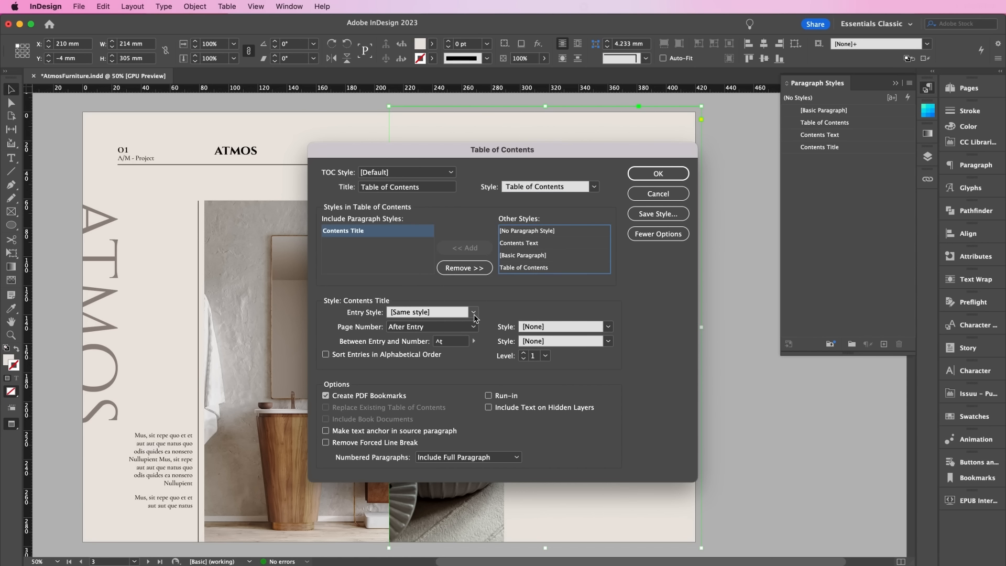
click(474, 313)
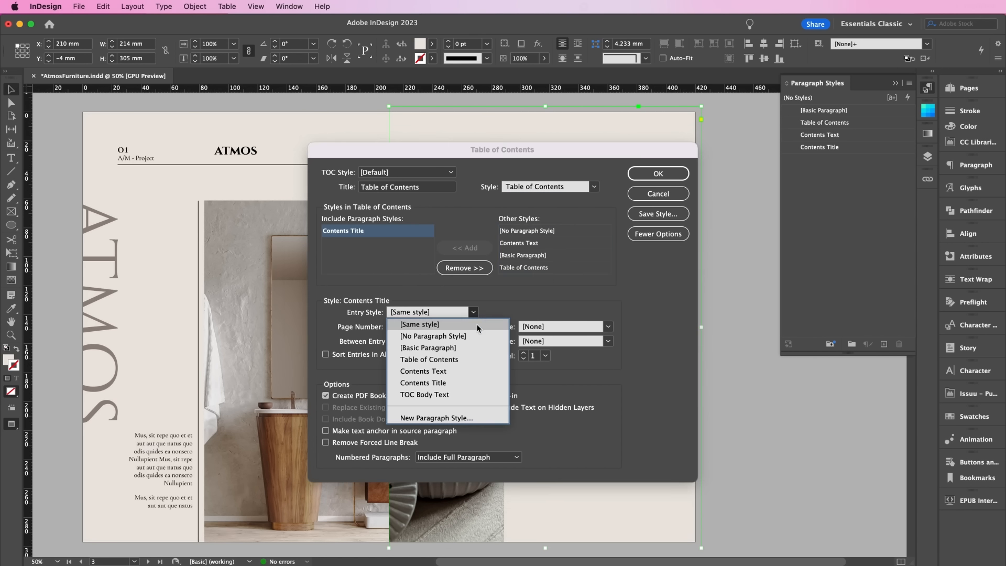
click(475, 371)
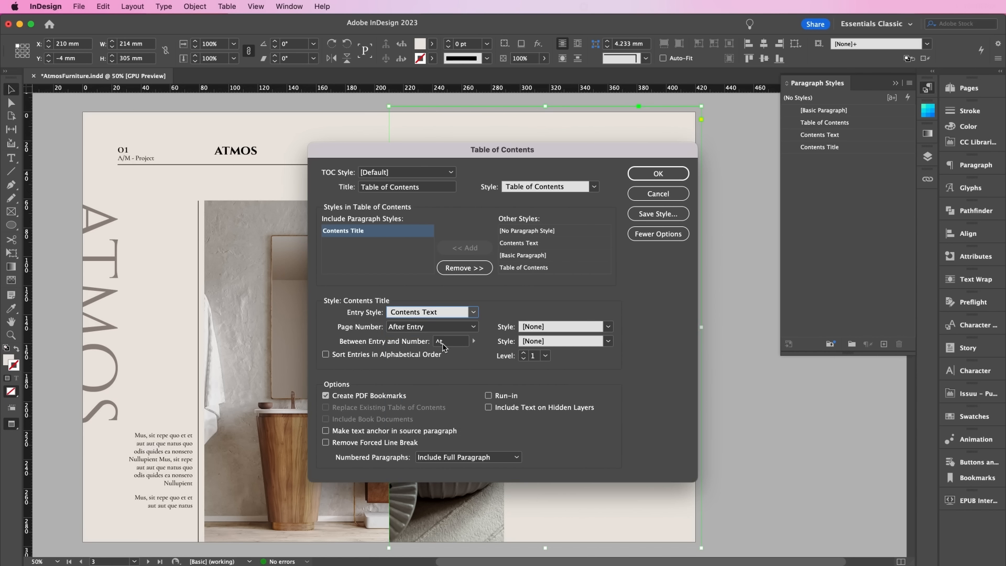
Step: Generate the table of contents with After Entry page numbers and place it beside the teapot photo on page 02
click(474, 341)
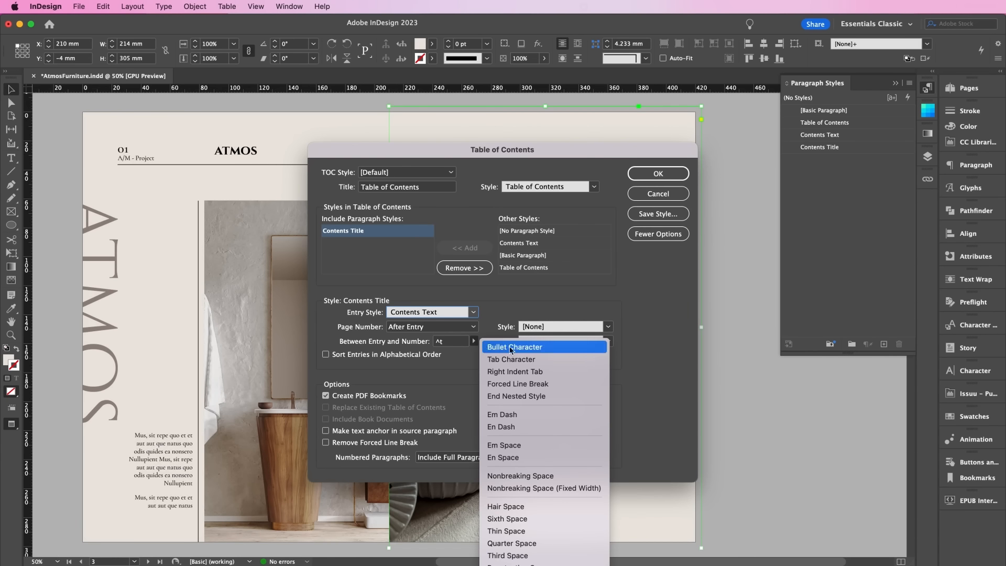
click(449, 374)
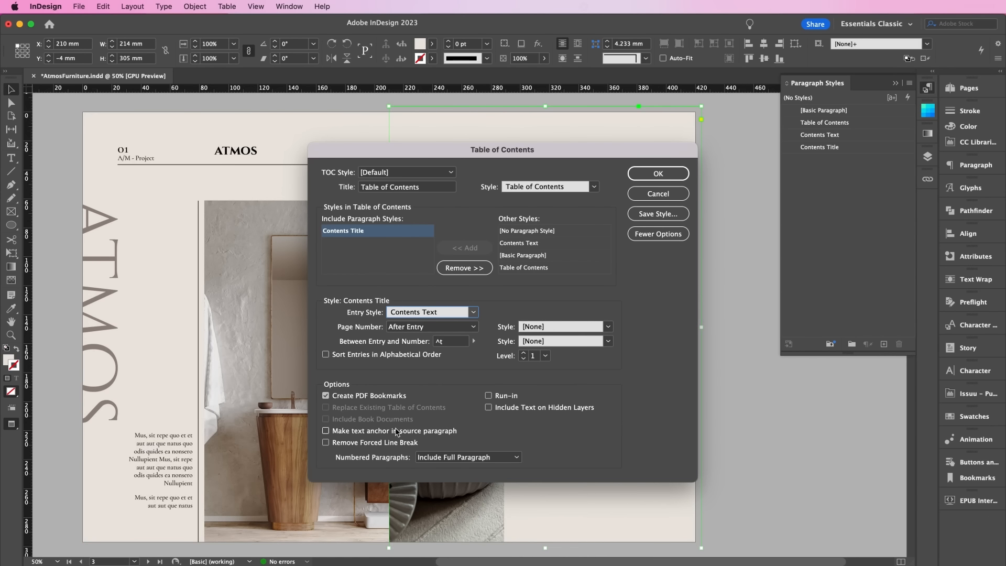
click(645, 236)
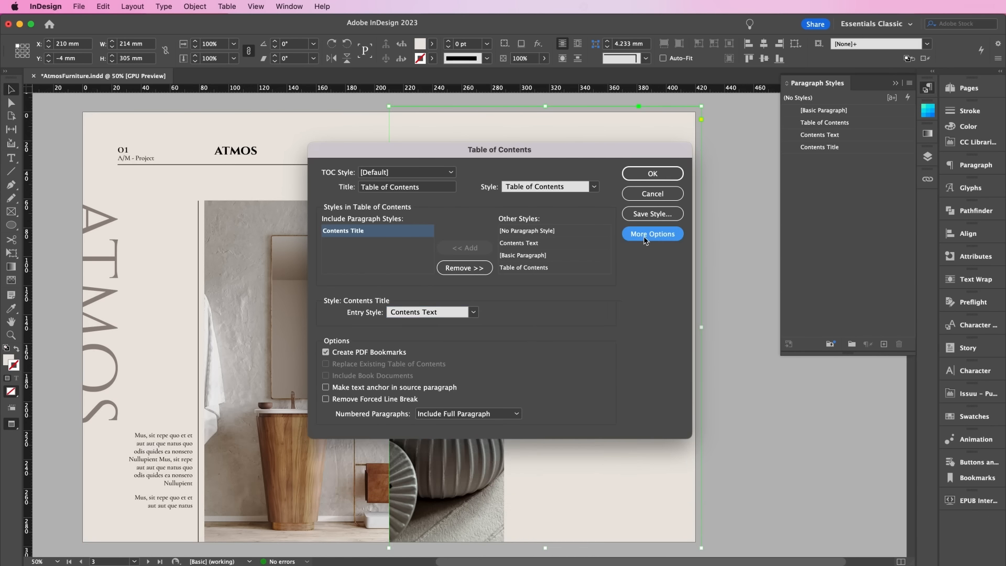
click(646, 236)
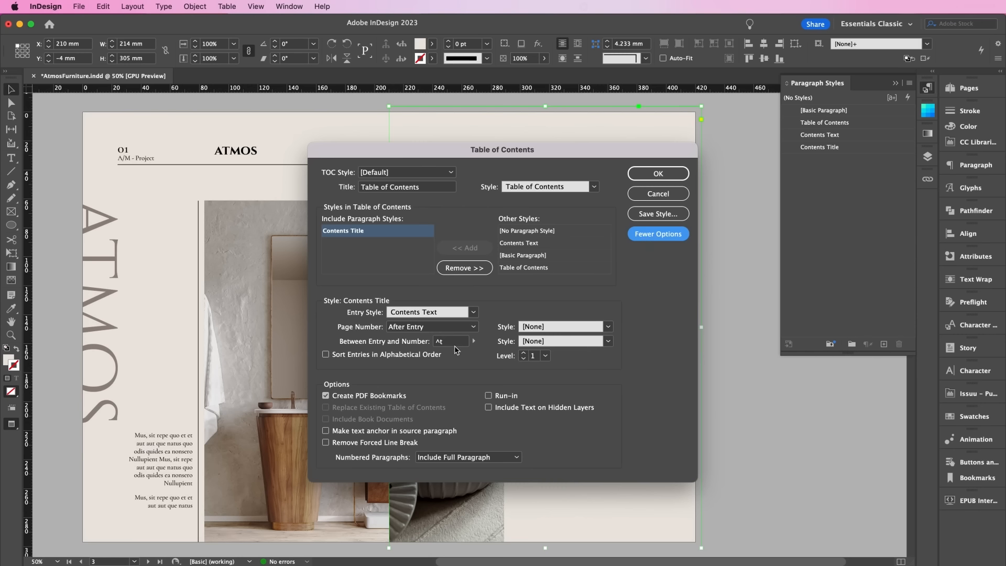
click(657, 173)
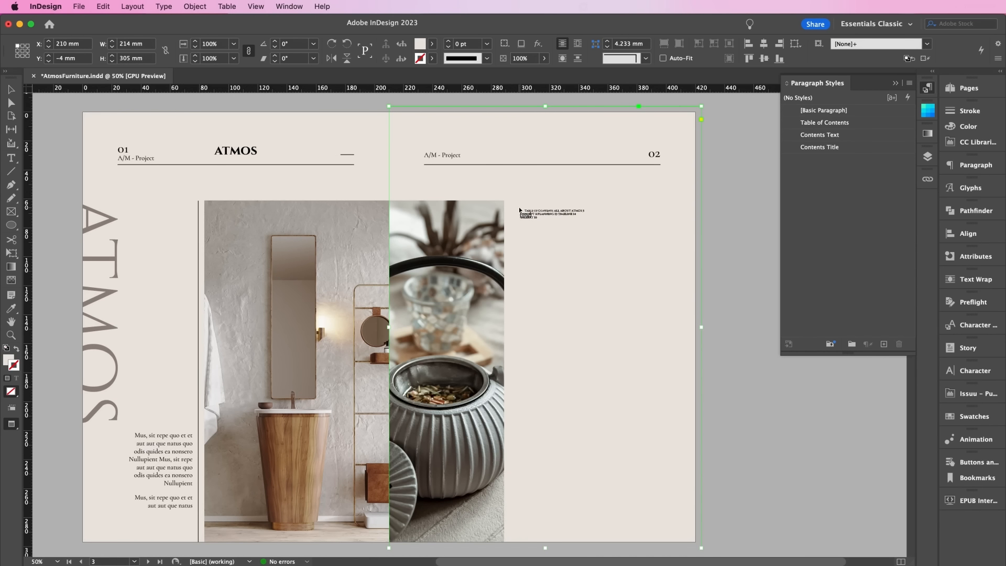
drag(519, 208, 674, 496)
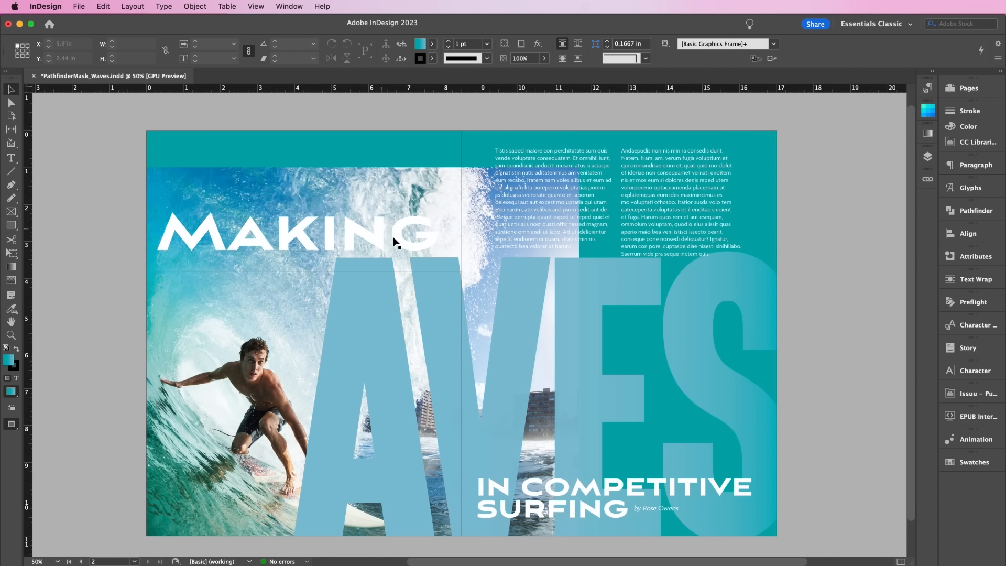
Step: In PathfinderMask_Waves, paste a copy of the AVES text frame in place and move it about 3 in left
click(397, 333)
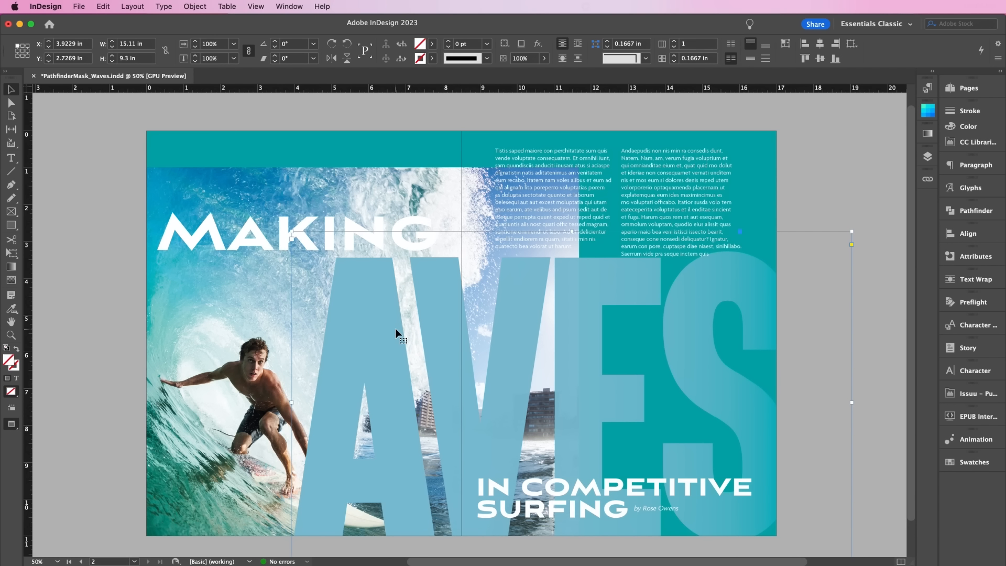
click(103, 7)
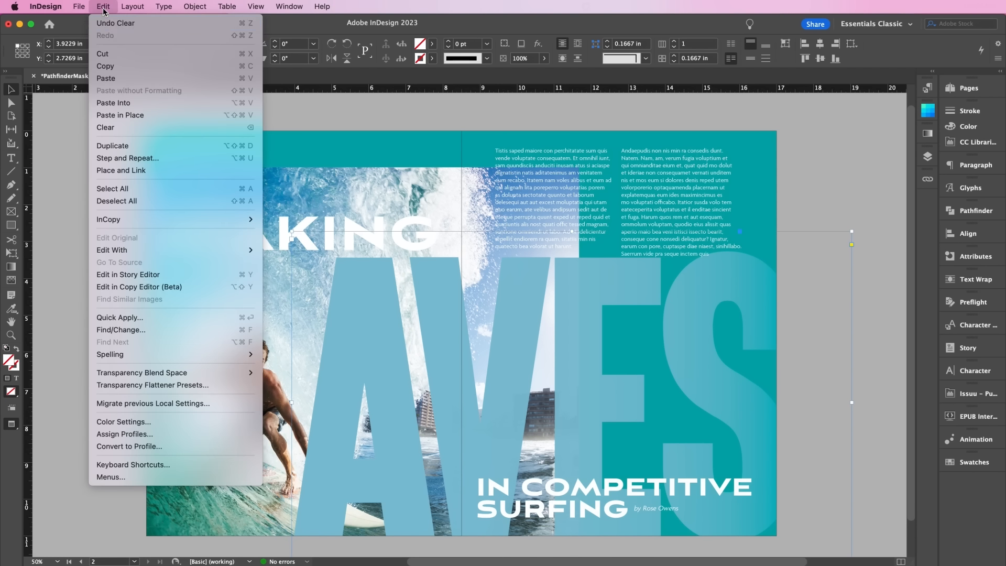
click(131, 117)
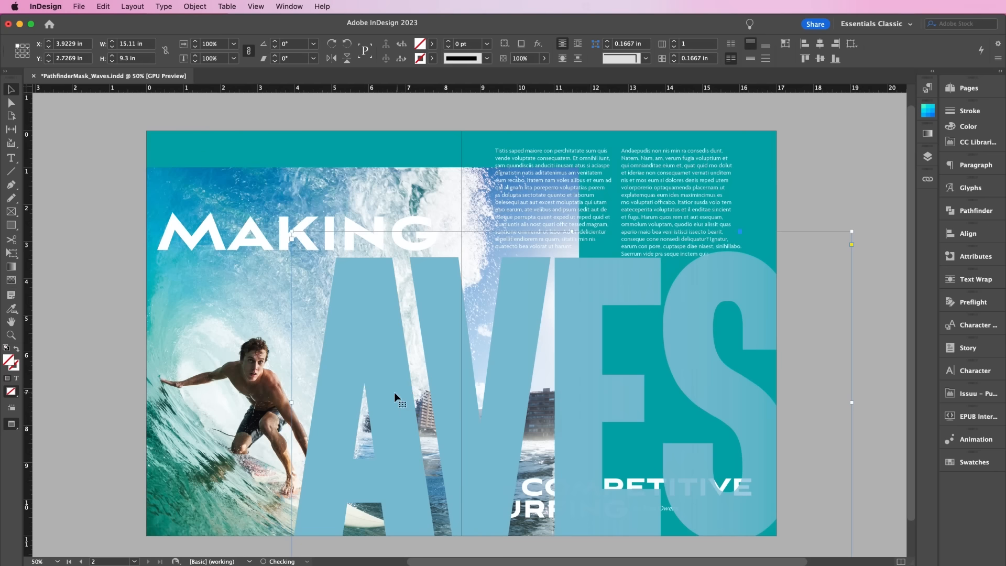
drag(393, 392, 281, 394)
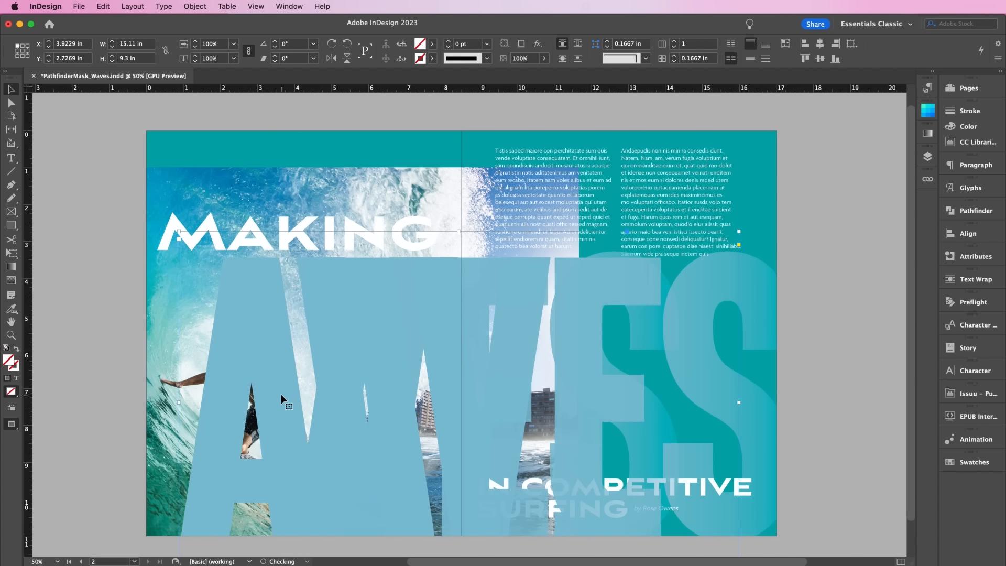
Step: Replace all the text in the shifted copy with the single letter W
double_click(303, 403)
key(super+a)
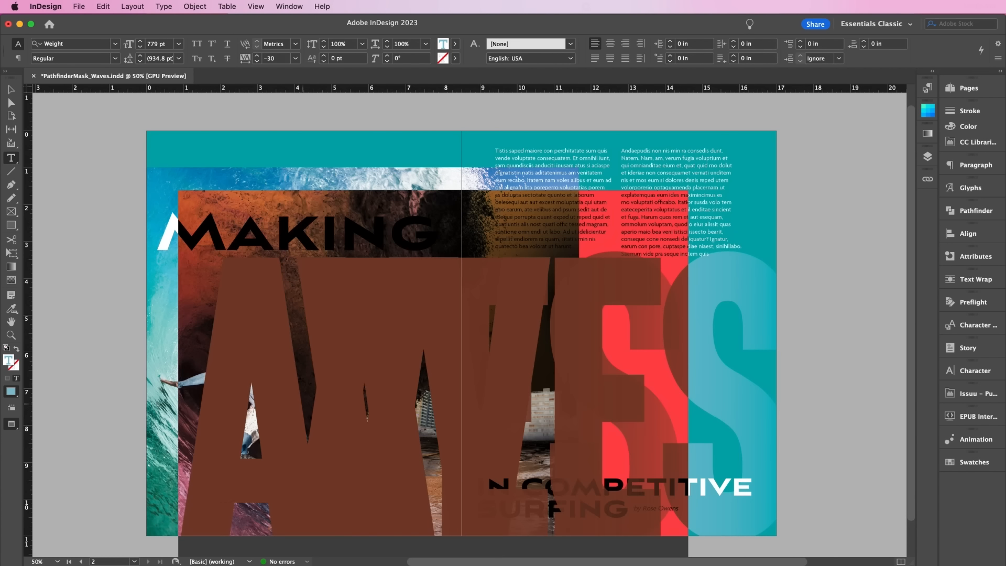
text(W)
click(11, 90)
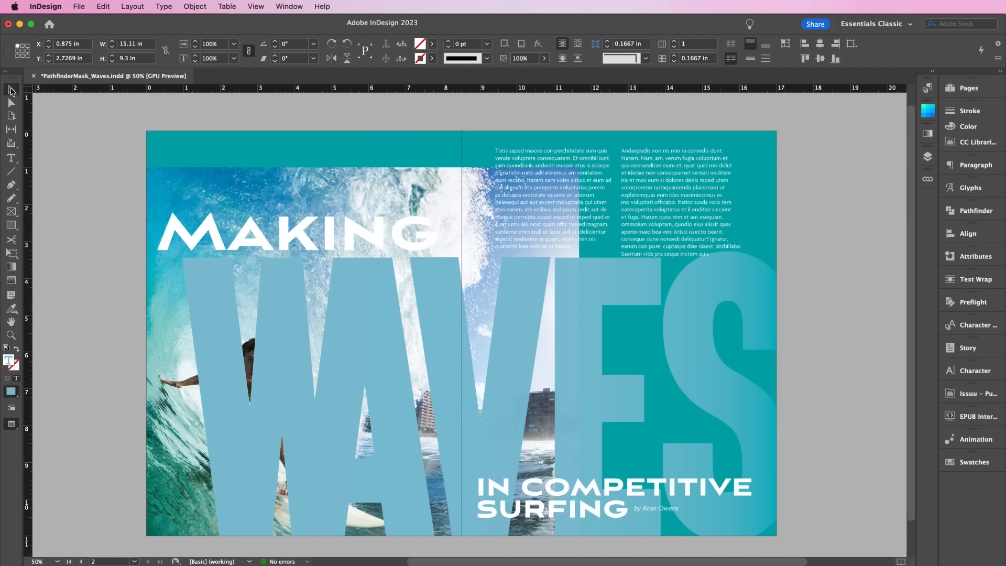
Step: Nudge the W text frame left to X -0.6944 in so it sits before the AVES lettering
key(shift+Left)
key(shift+Left)
key(shift+Left)
key(shift+Left)
key(shift+Left)
key(shift+Left)
key(shift+Left)
key(shift+Left)
key(shift+Left)
key(shift+Left)
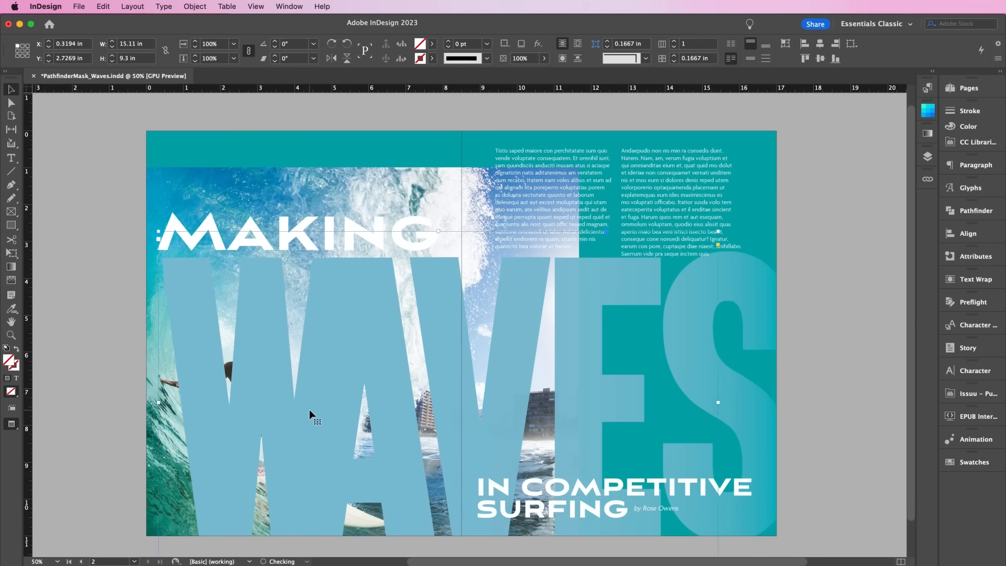
key(shift+Left)
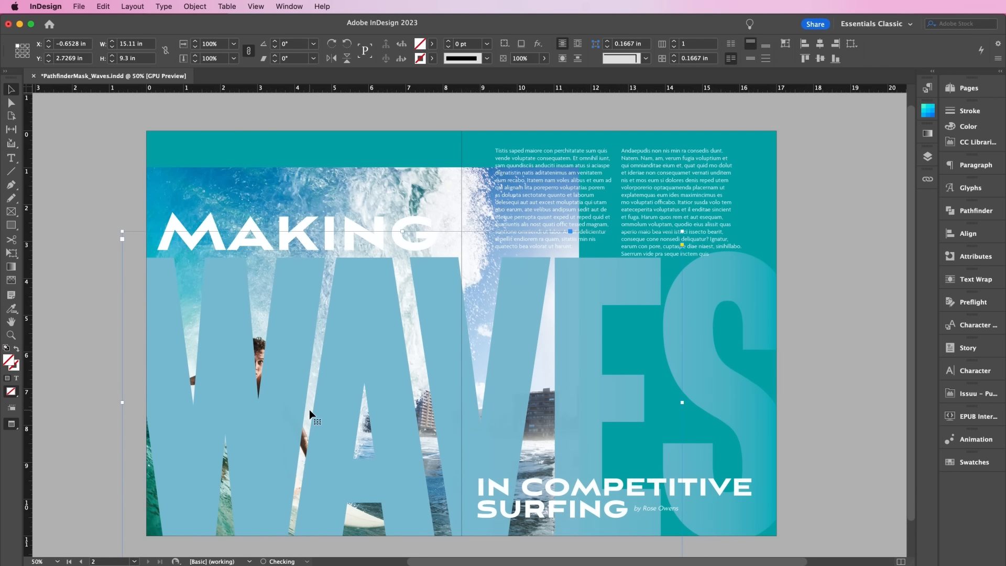
key(Left)
key(Left)
key(Left)
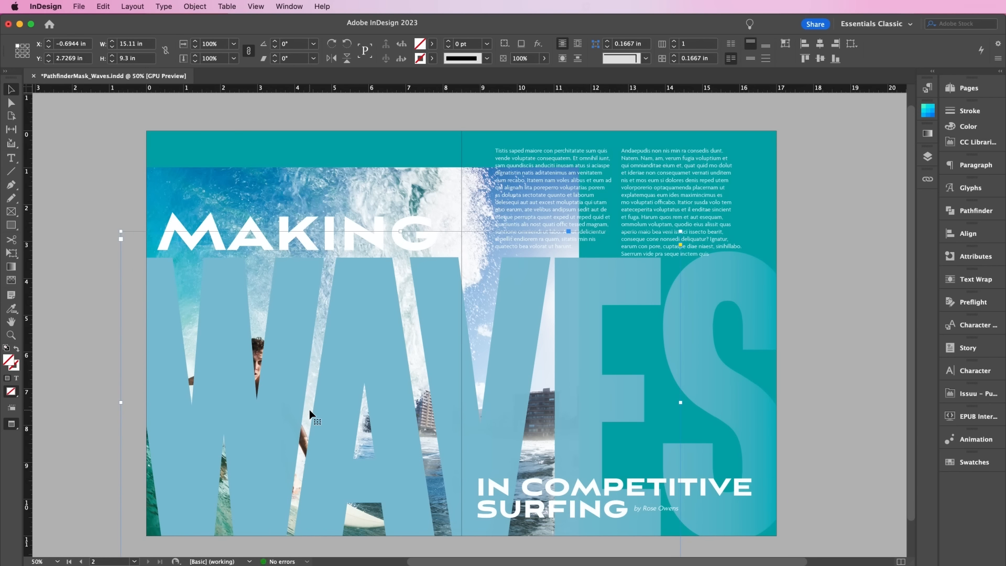
Step: Check the W's fill swatch and remove the Gradient Feather effect from its text frame
double_click(309, 409)
key(shift+Left)
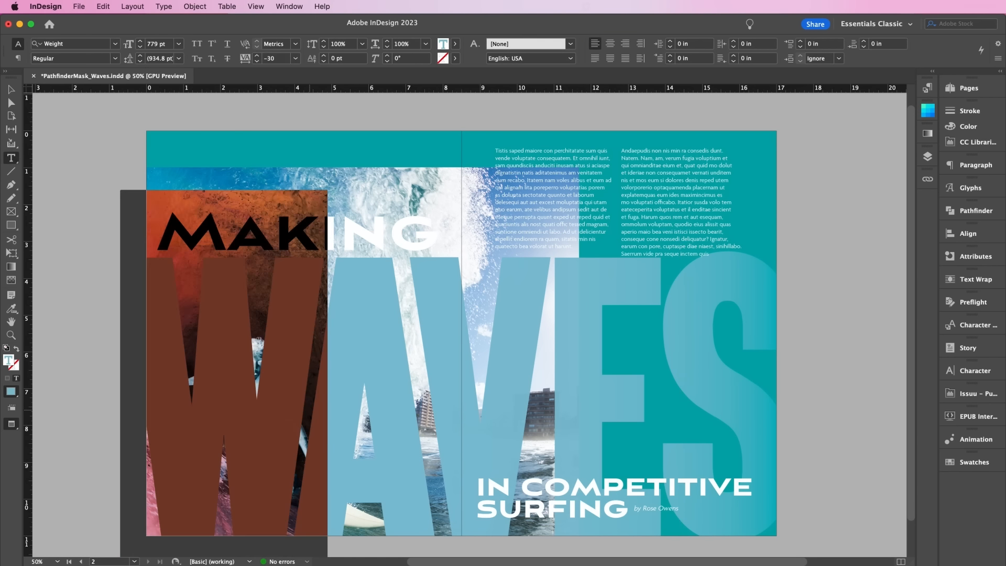
click(969, 462)
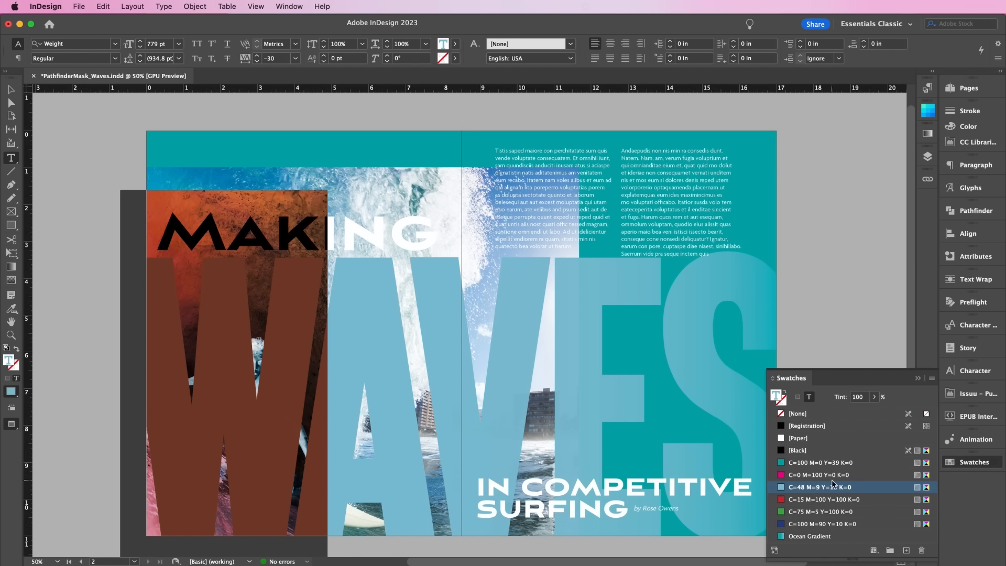
click(10, 89)
click(537, 44)
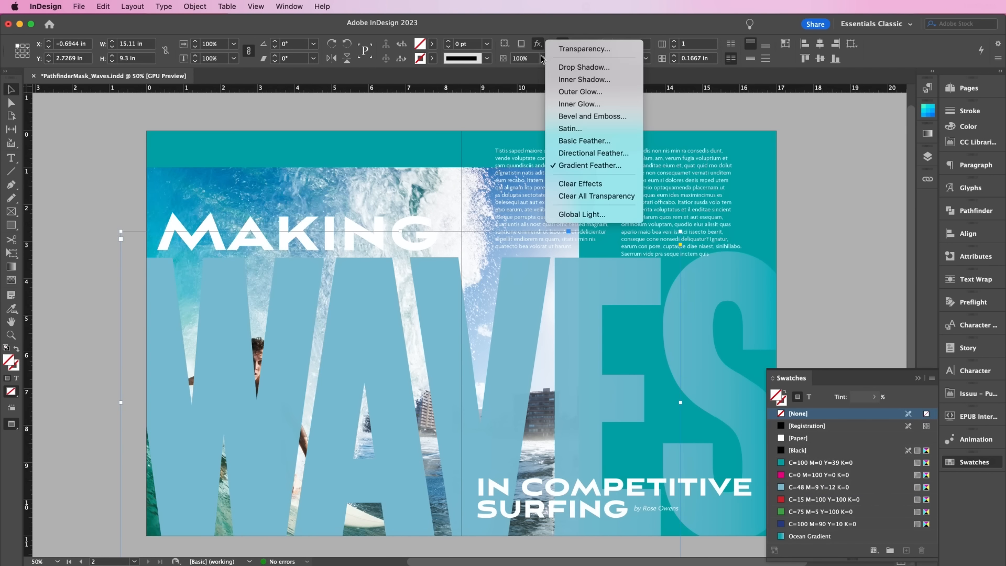
click(575, 167)
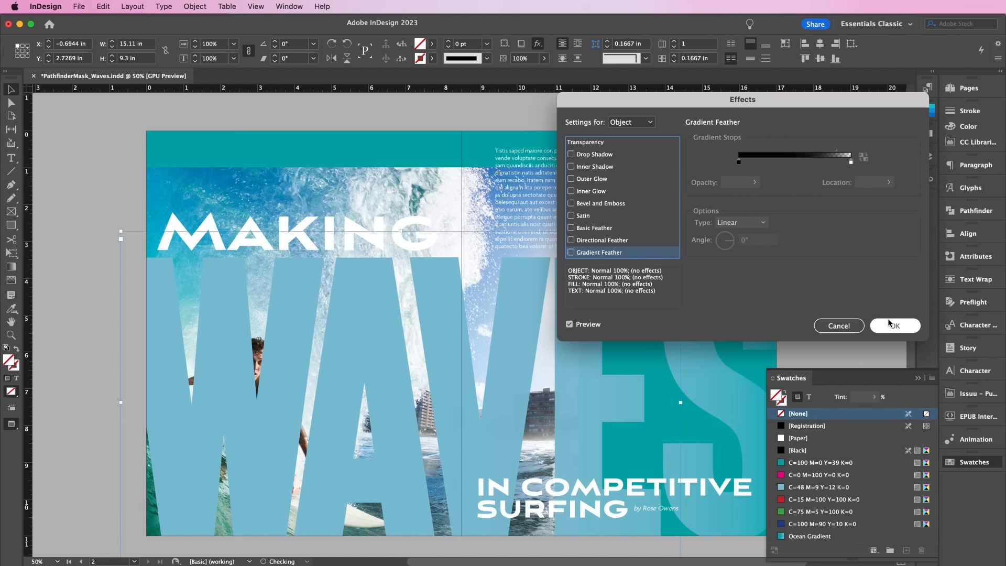
click(895, 325)
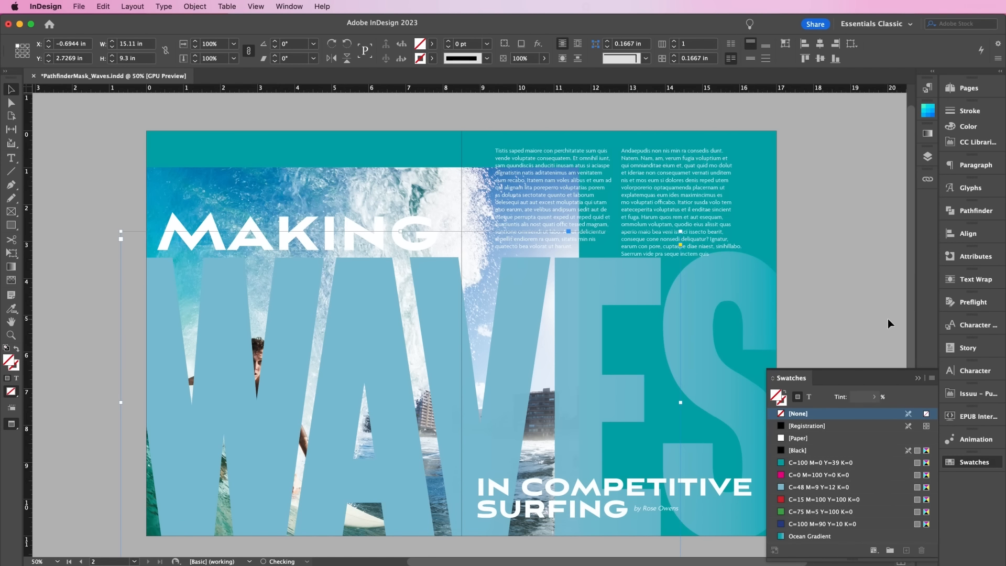
Step: Fit the W text frame's width to the letter and nudge the frame left to X -0.7361 in
double_click(680, 403)
key(Left)
key(Left)
key(Left)
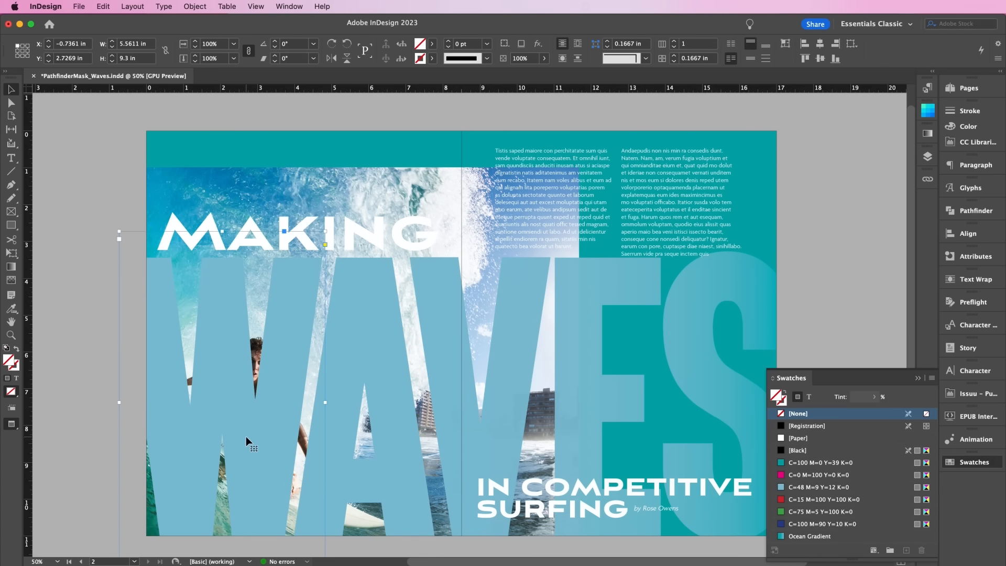
Step: Convert the letter W to outlines
key(t)
drag(289, 424, 204, 413)
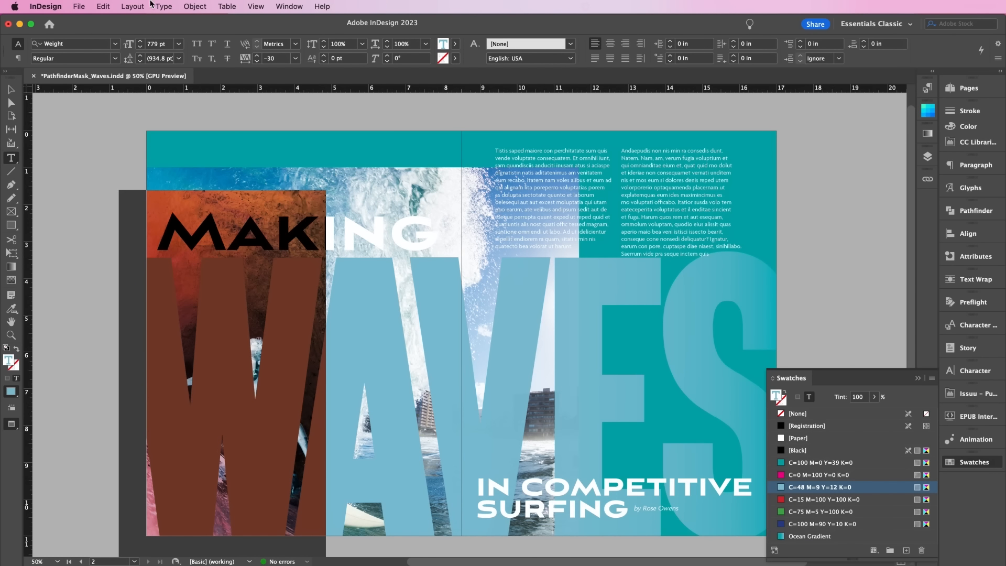
click(161, 6)
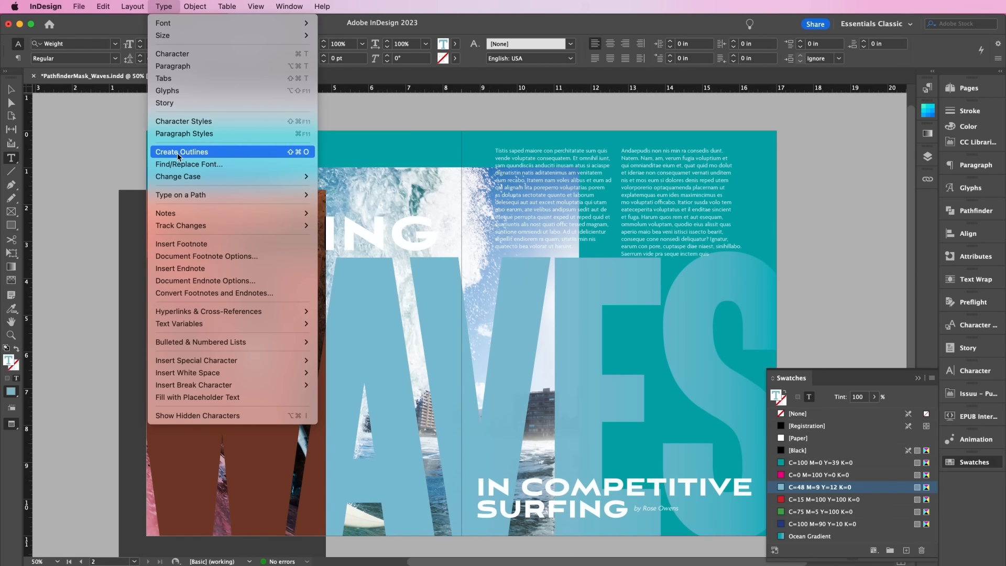
click(177, 152)
Step: Remove the outlined letter W from its text frame, keeping a copy of it on the clipboard
click(11, 90)
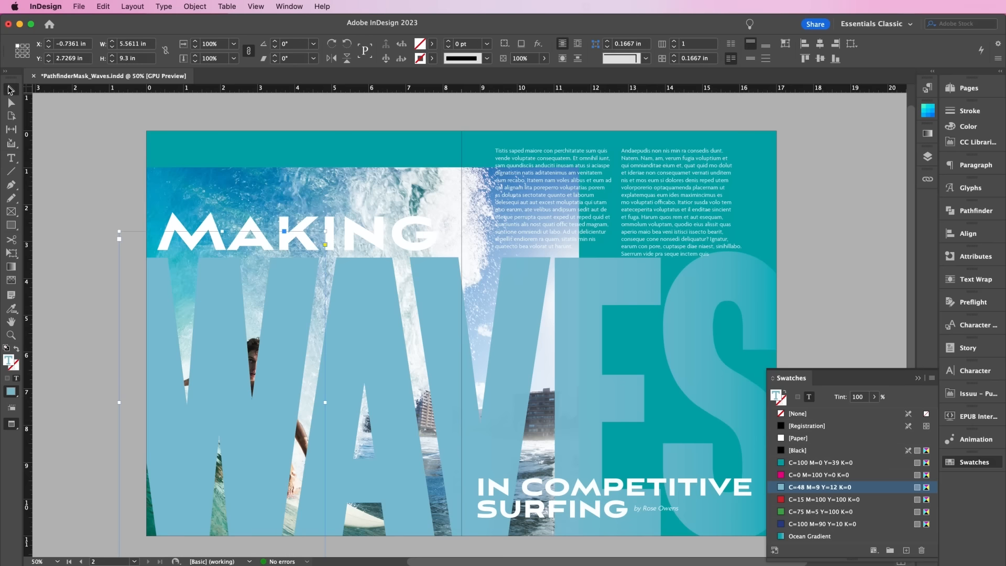
click(280, 404)
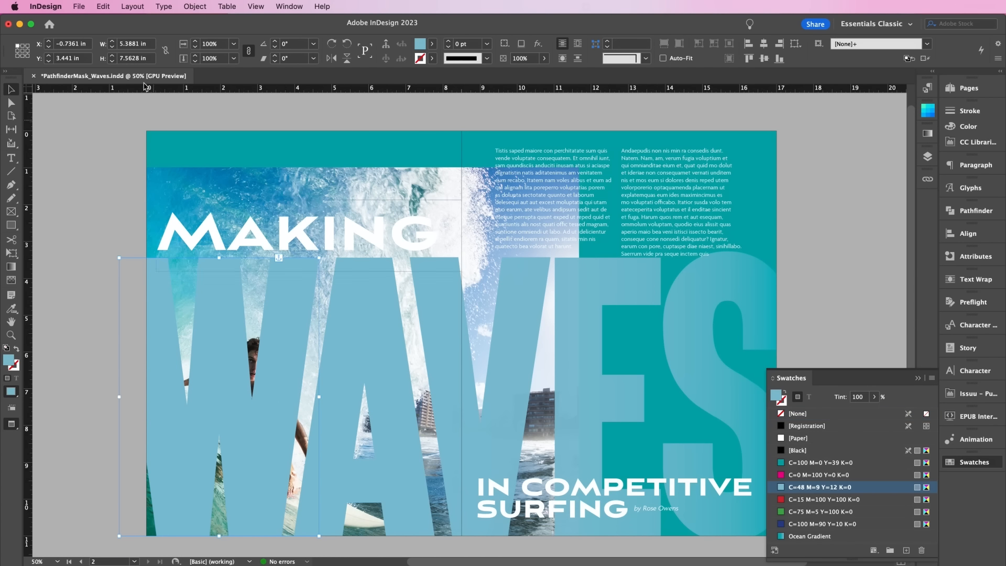
click(104, 6)
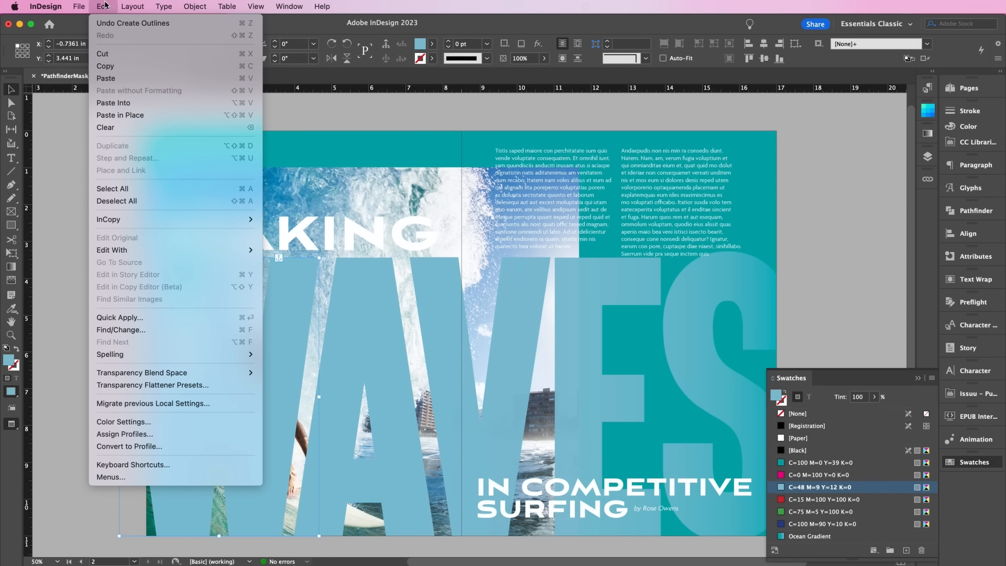
click(113, 62)
key(x)
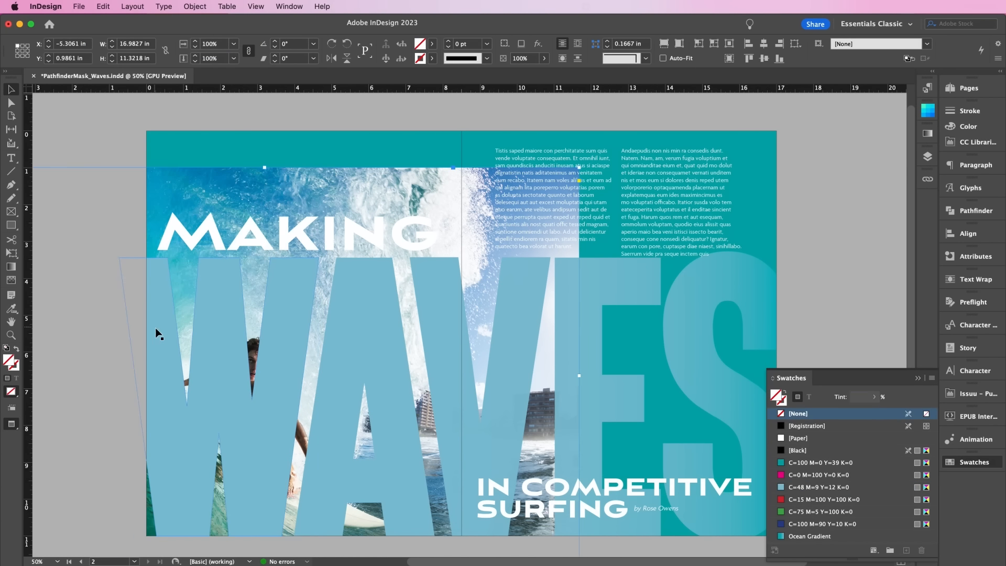
key(x)
key(Delete)
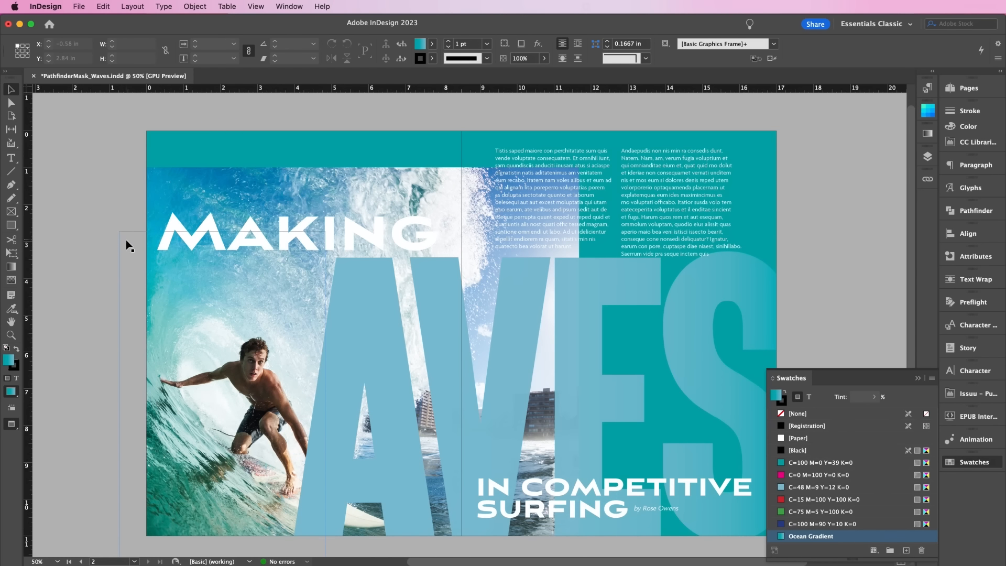
Step: Paste the outlined W onto the spread and position it before the AVES lettering at X -0.6294 in, Y 3.4372 in
click(103, 6)
click(122, 115)
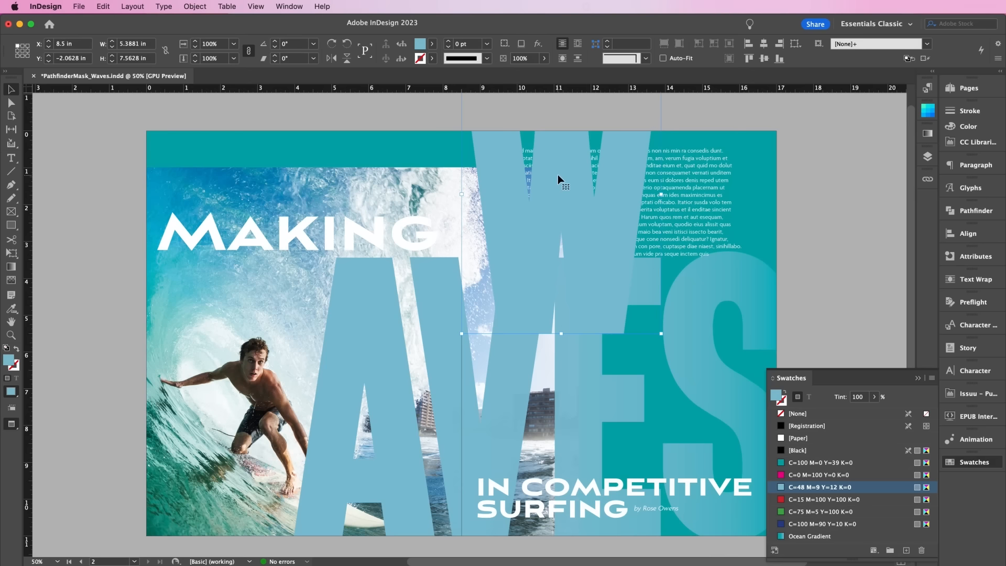
drag(558, 175, 223, 381)
key(Left)
key(Left)
key(Left)
key(Left)
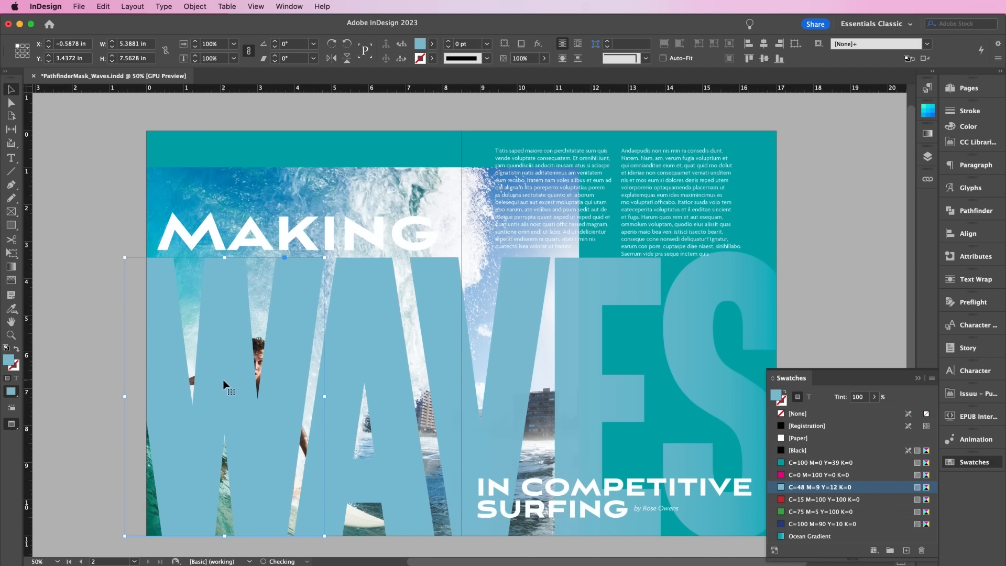
key(Left)
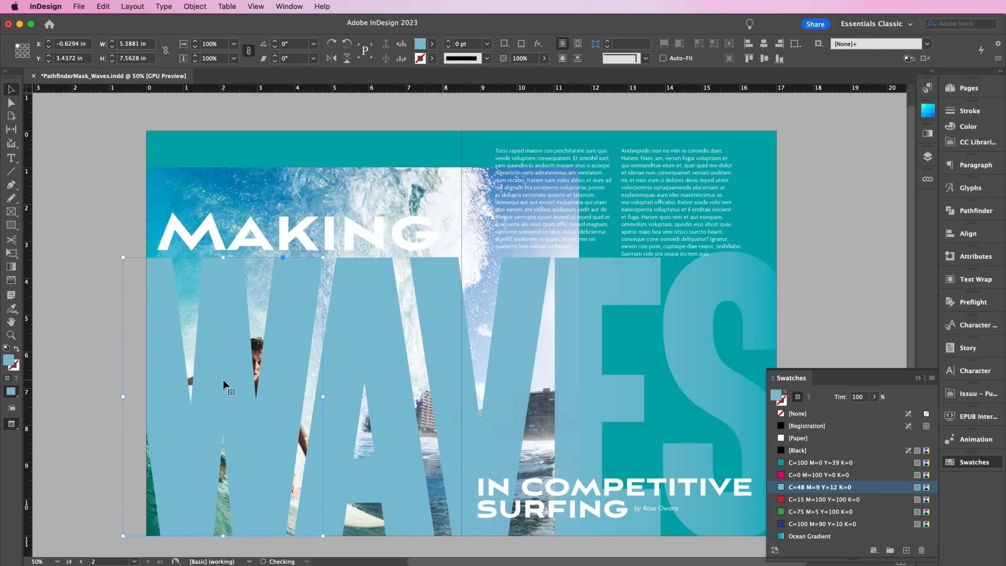
Step: Duplicate the teal background rectangle in place above the layout and fill the copy with Ocean Gradient
click(231, 153)
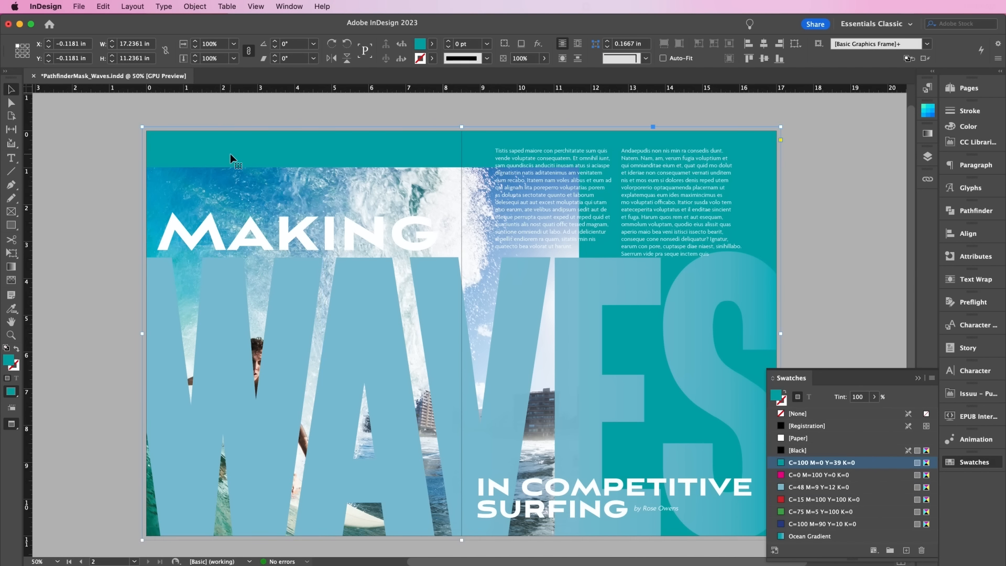
click(104, 7)
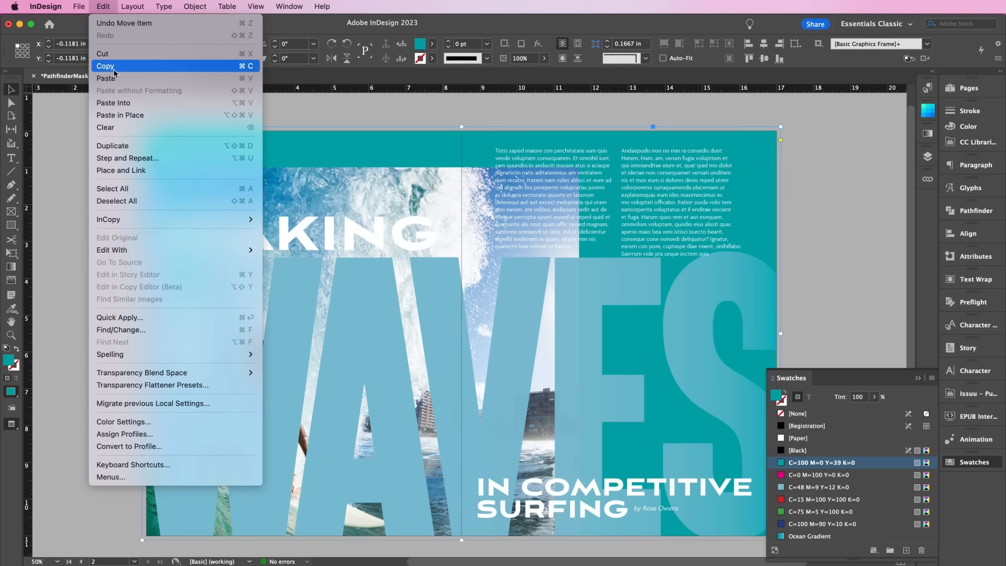
click(103, 6)
click(101, 6)
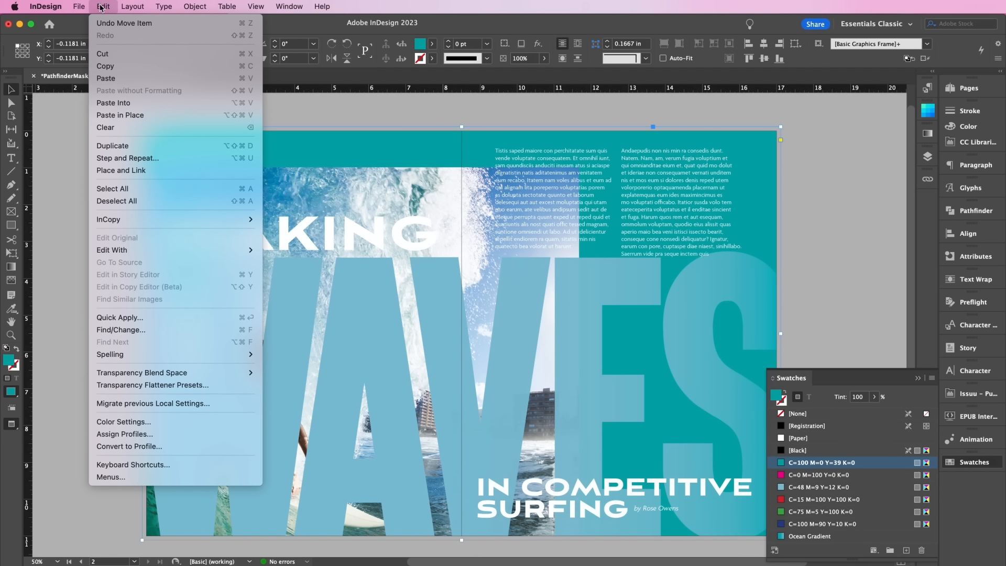
click(127, 113)
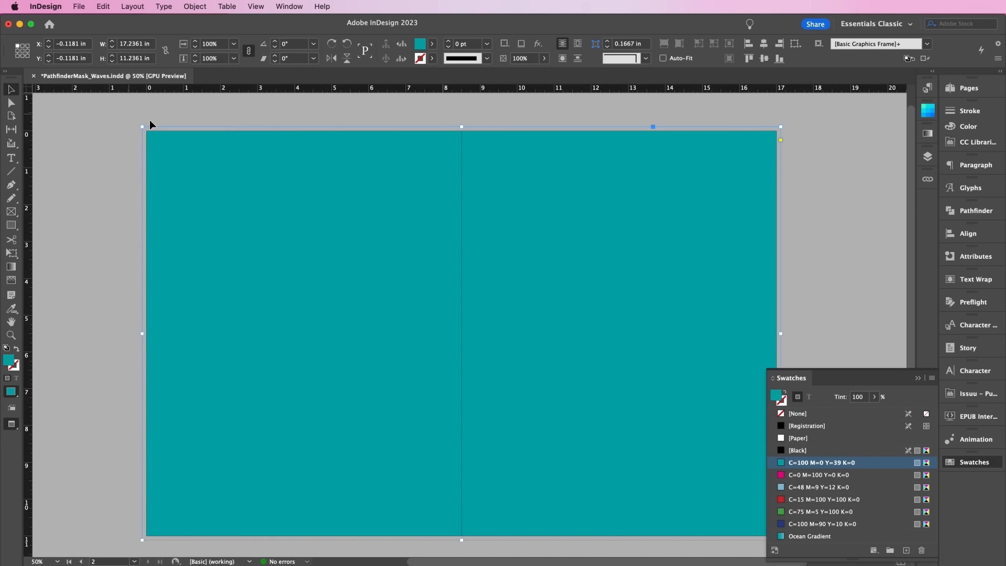
click(811, 537)
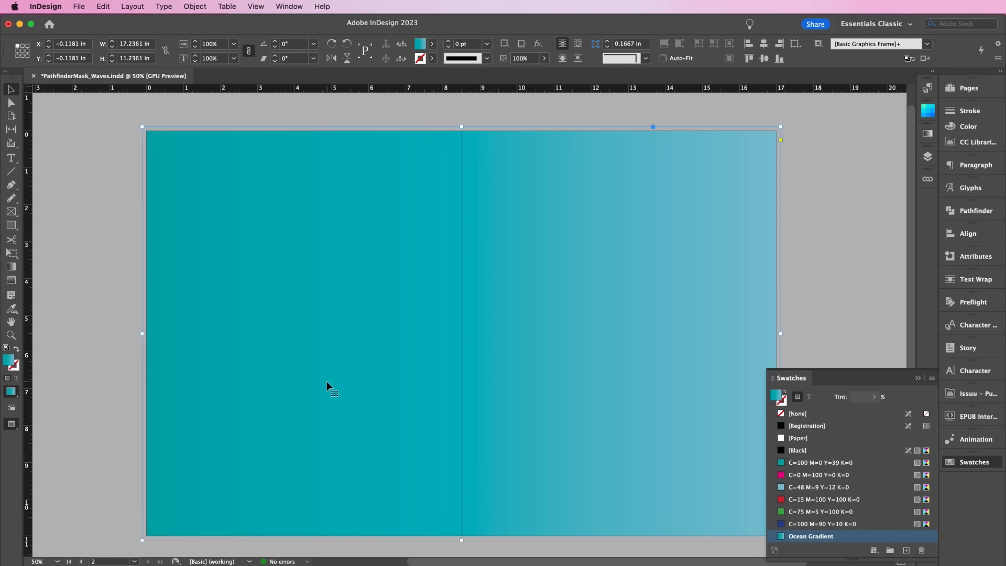
Step: Stack the gradient rectangle behind the W and subtract the W shape from it with Pathfinder
key(shift+super+bracketleft)
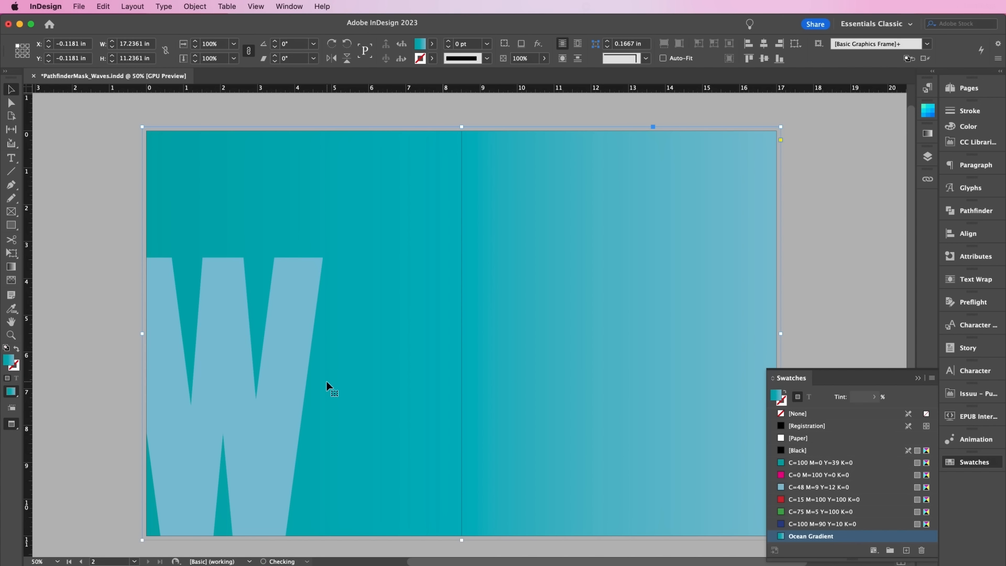
click(108, 313)
click(220, 306)
shift+click(476, 238)
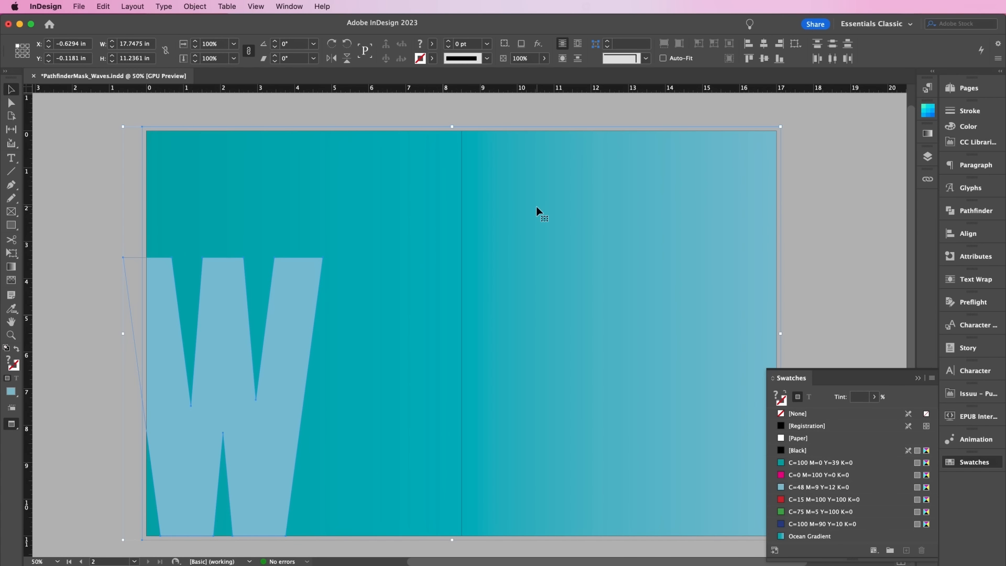
click(966, 211)
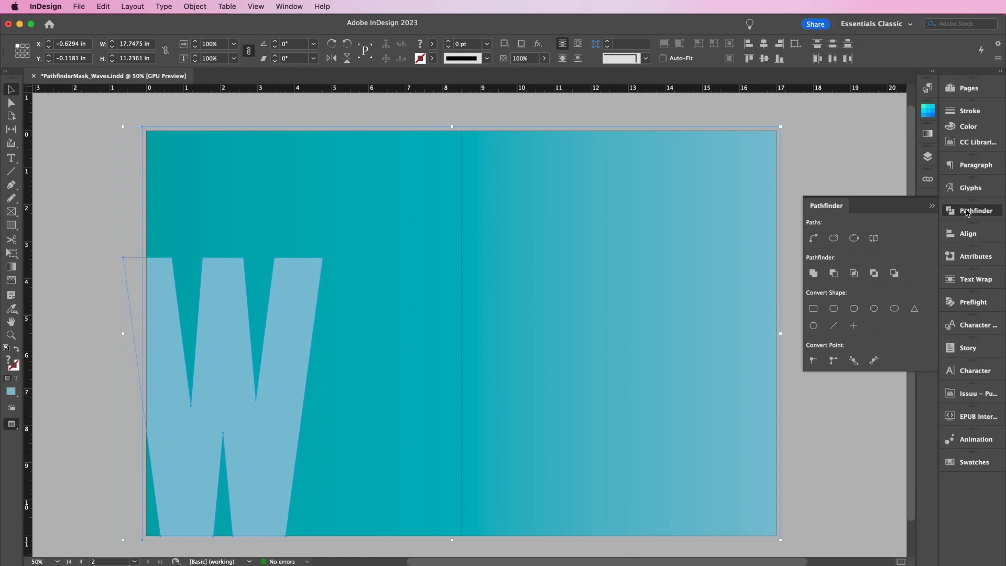
click(834, 275)
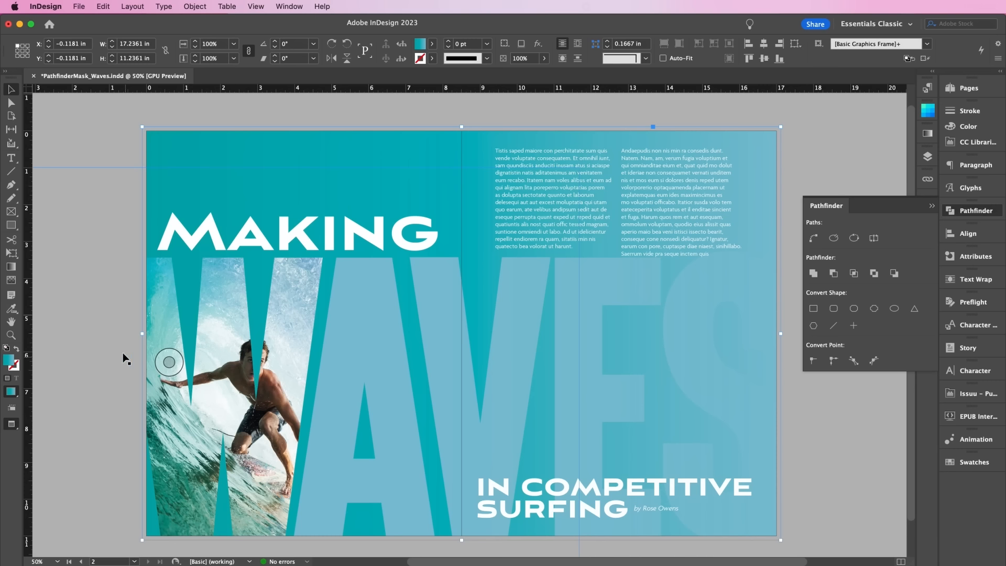
Step: Copy the surfing photo from beneath the mask and paste it in place on top of the layout
click(105, 147)
click(99, 234)
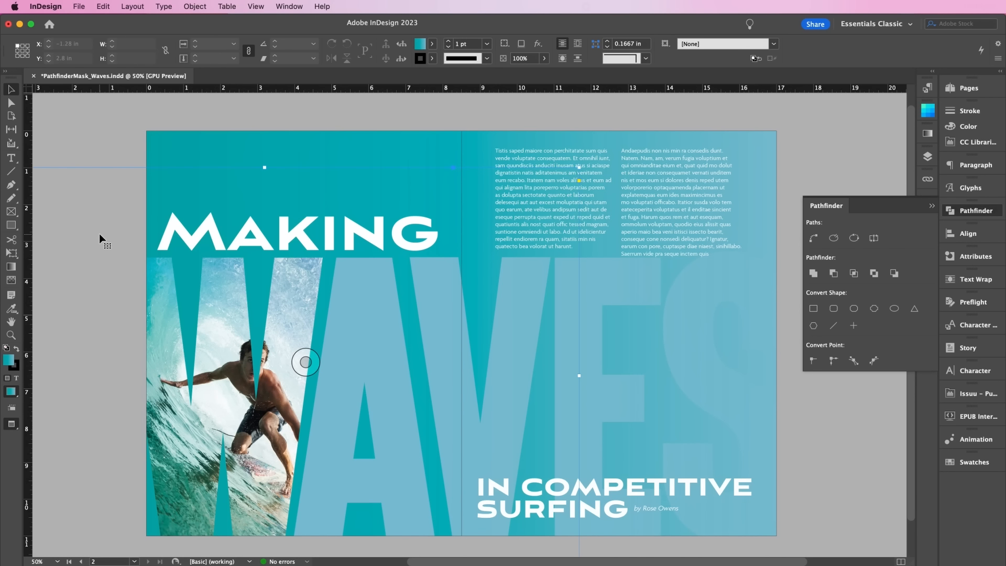
click(102, 4)
key(super+c)
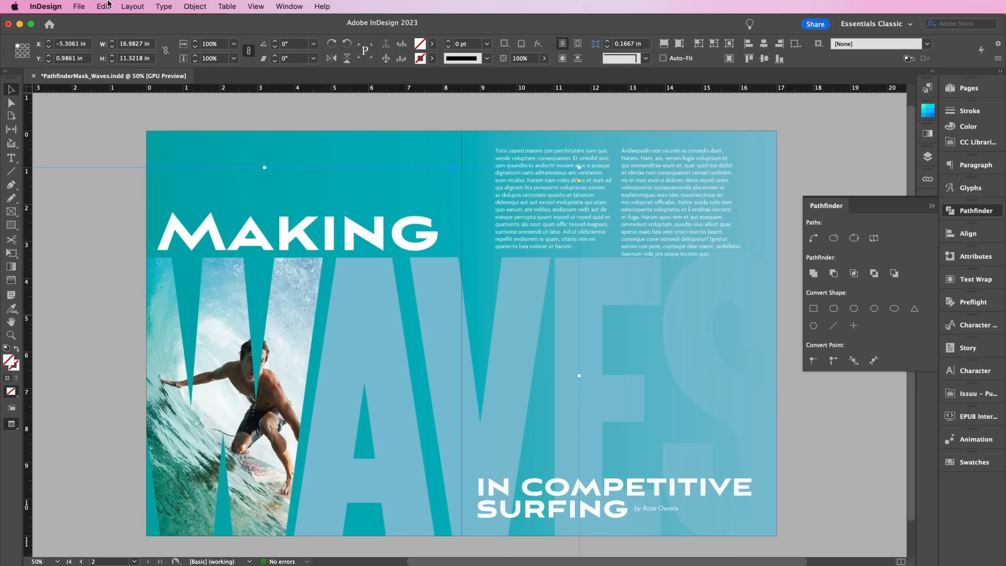
click(103, 6)
click(120, 112)
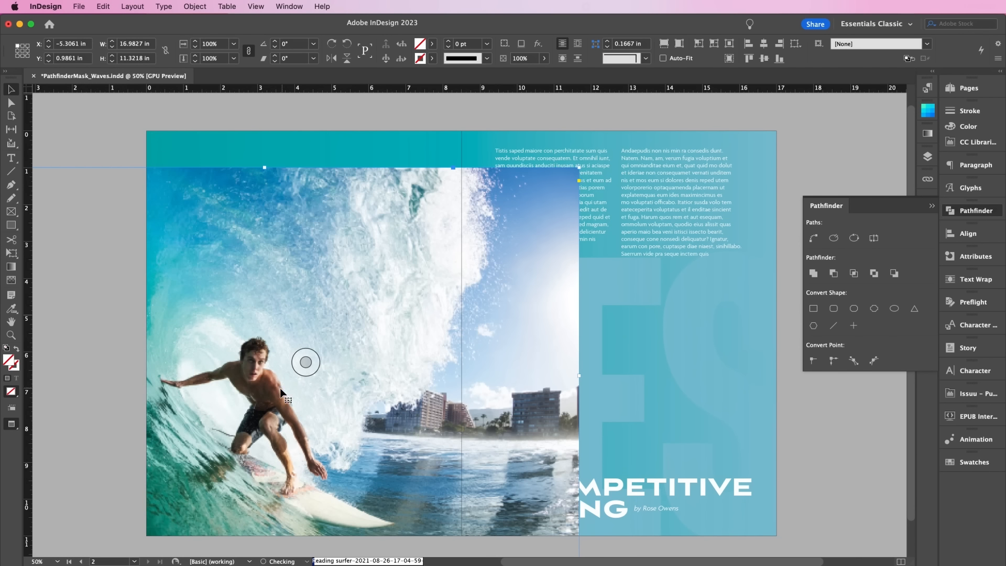
Step: Place the cut-out surfer image into the duplicated photo frame, and undo a trial shift of that frame
click(306, 362)
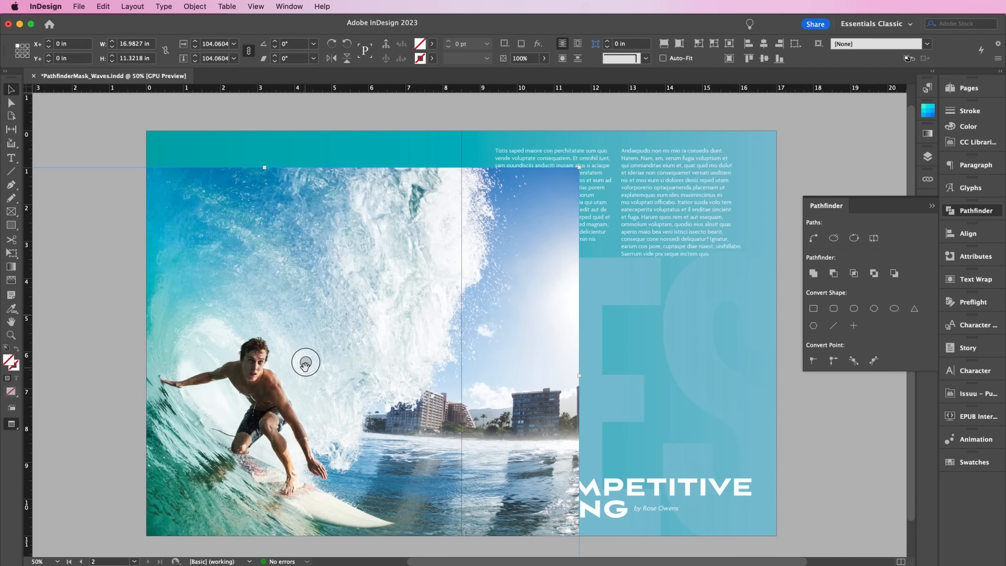
key(super+d)
double_click(411, 234)
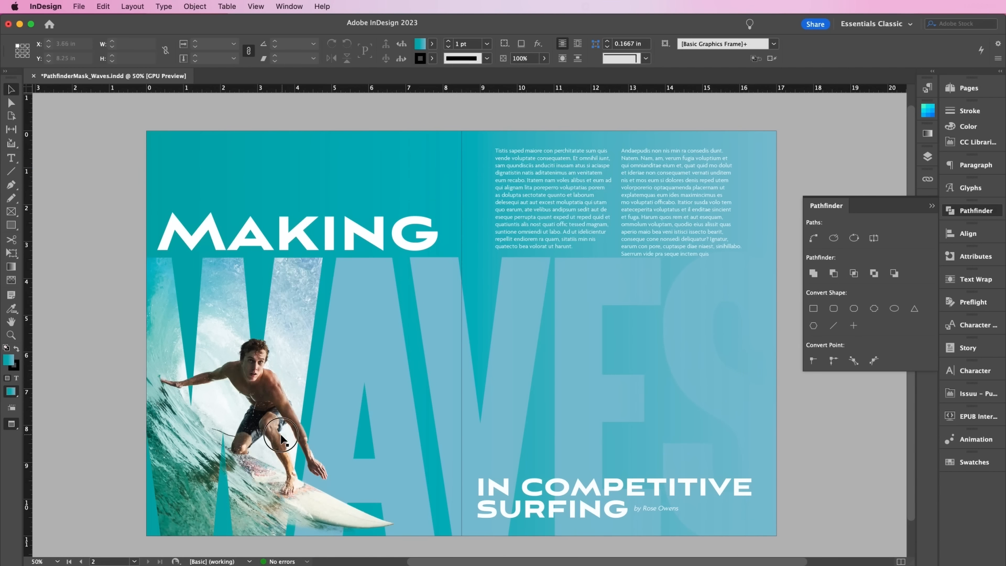
drag(275, 440, 217, 431)
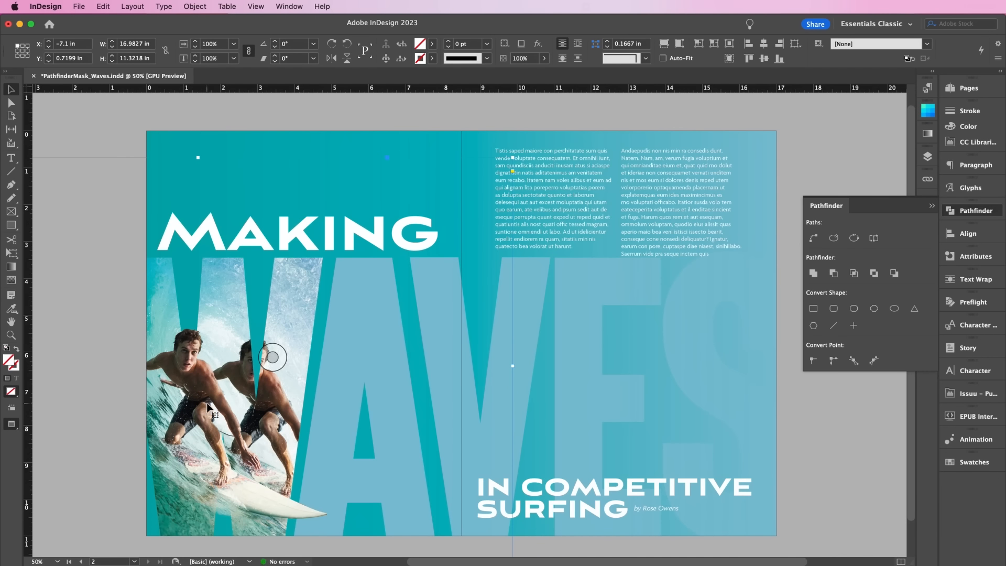
key(super+z)
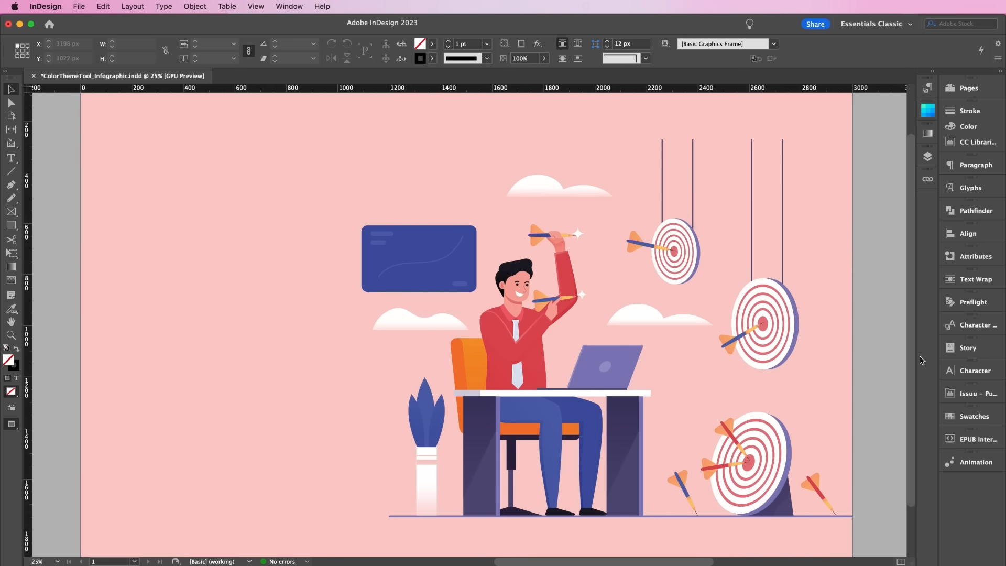
Step: In the ColorThemeTool_Infographic document, show the Swatches panel and float it over the upper part of the artwork
click(948, 417)
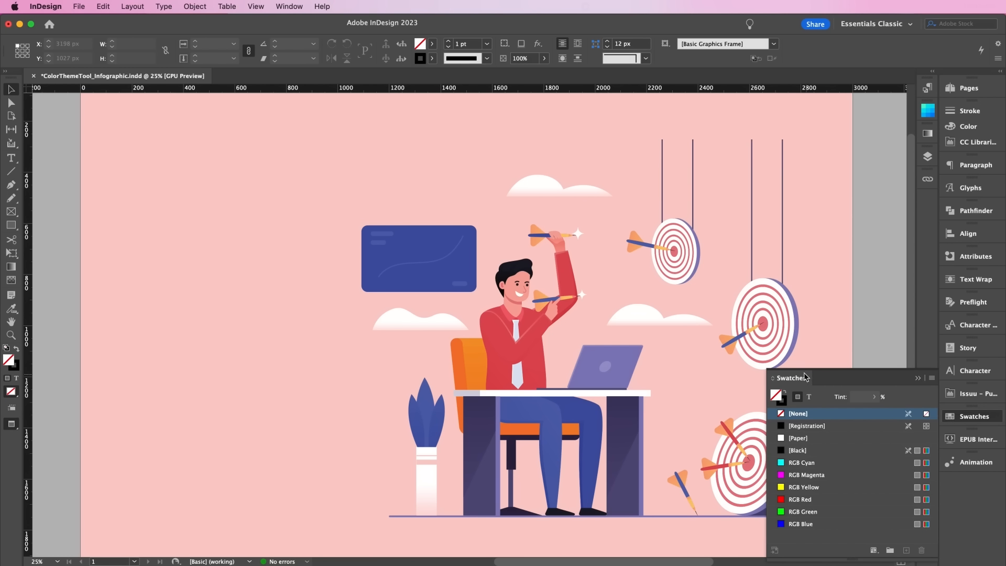
drag(799, 380, 765, 108)
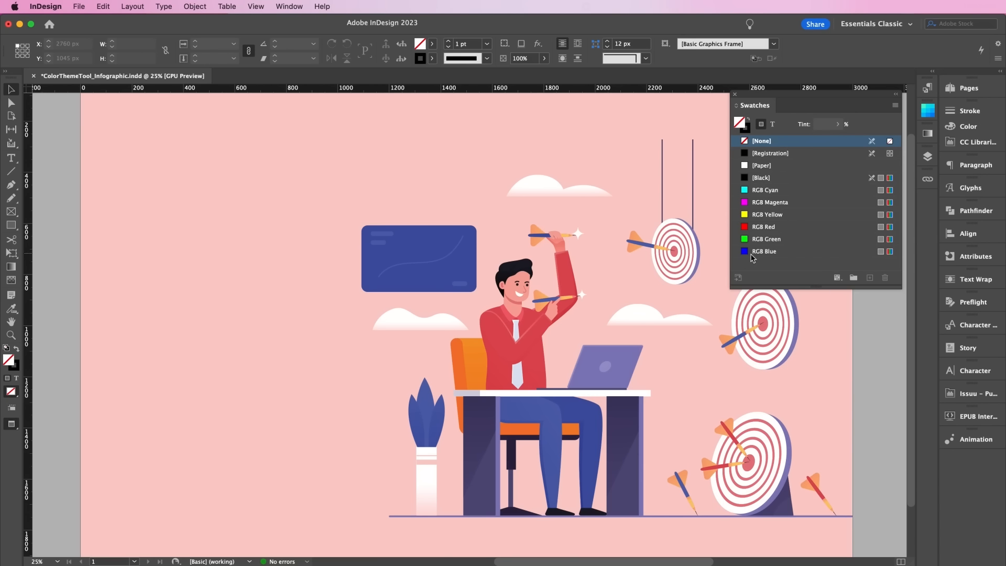
click(467, 325)
Step: Sample the blue card's colour with the Eyedropper Tool as a new swatch, and delete that swatch again
click(11, 309)
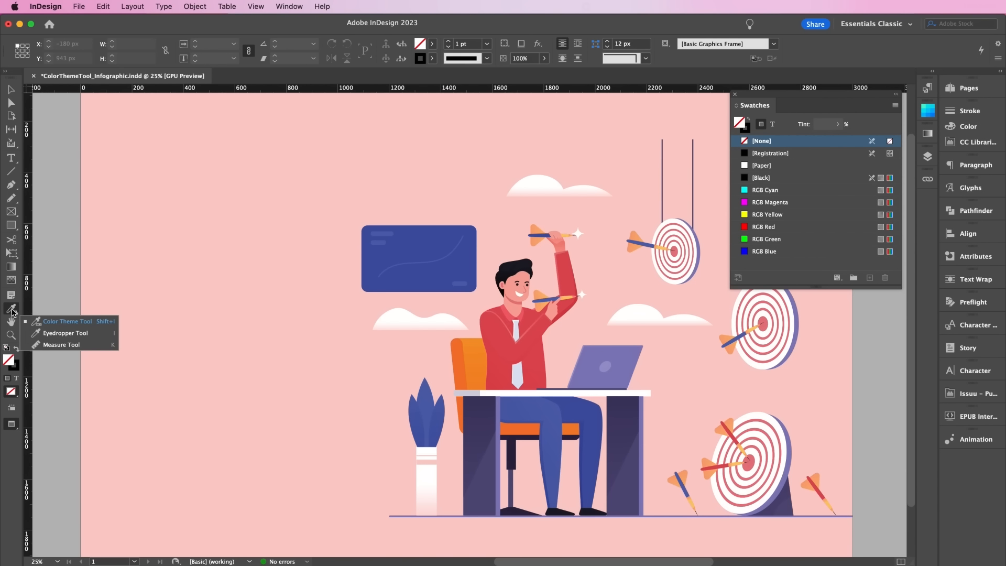
click(61, 333)
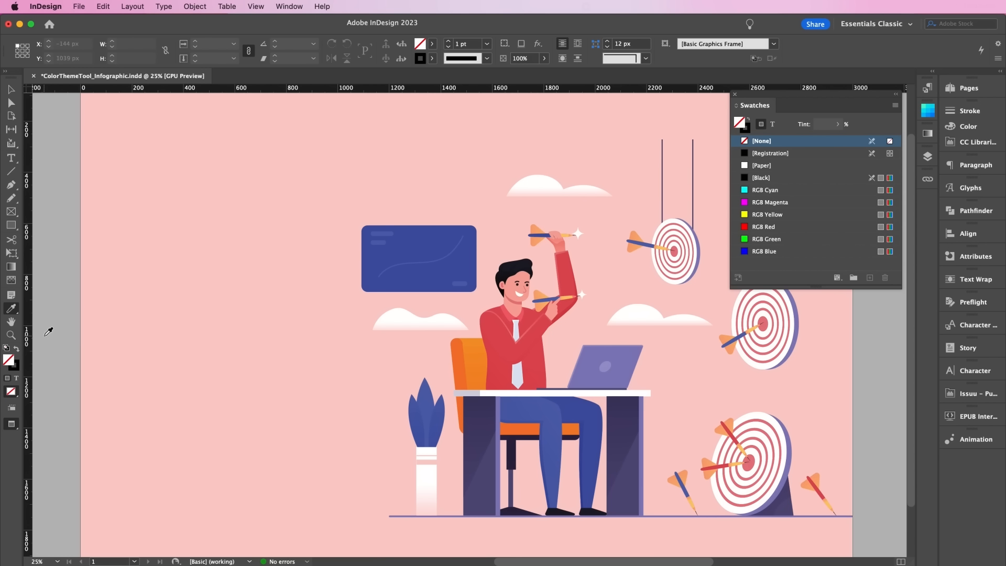
click(421, 250)
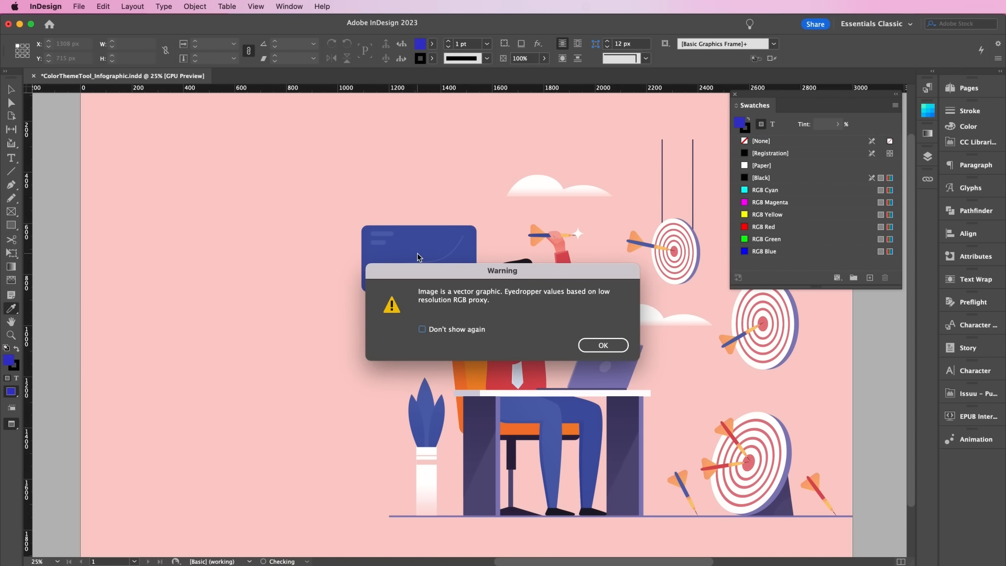
click(464, 332)
click(592, 344)
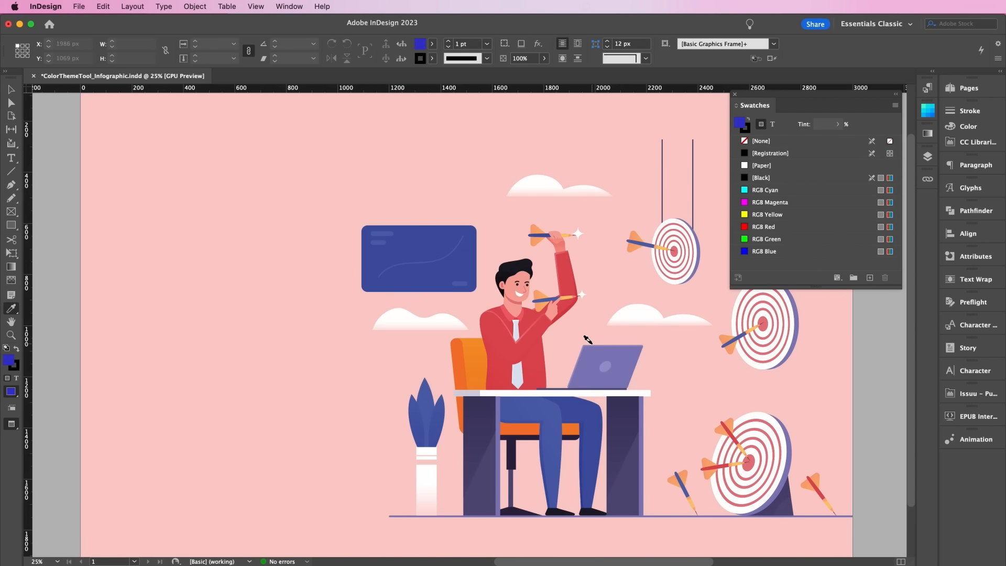
click(869, 278)
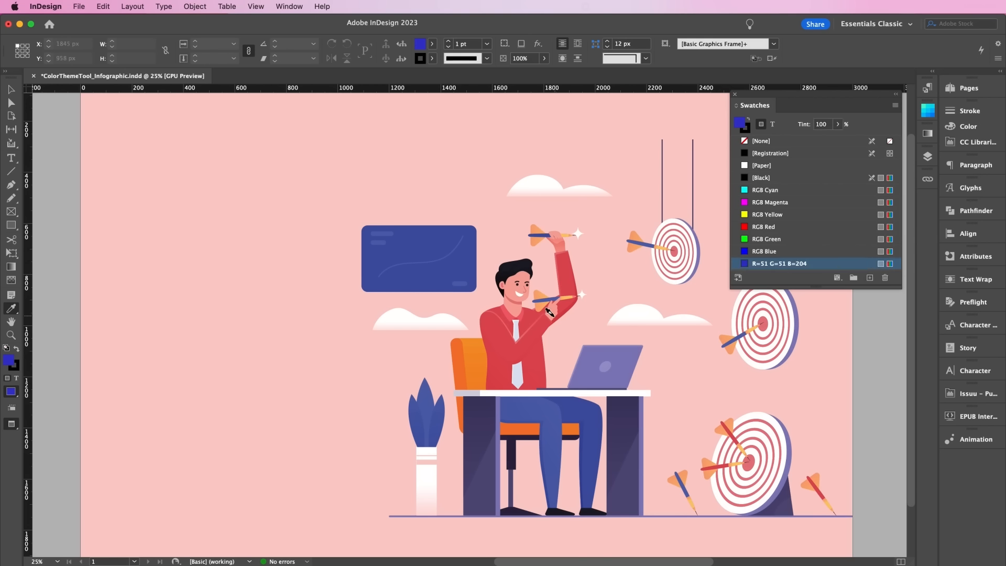
click(885, 278)
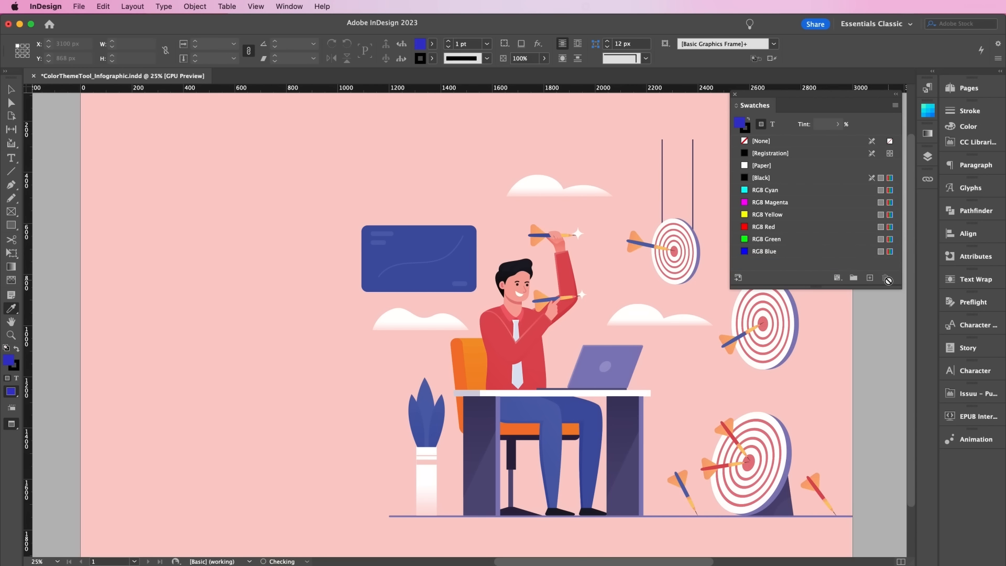
Step: Extract a colour theme from the dart illustration with the Color Theme Tool, check its variations, and add the theme to the swatches
click(11, 309)
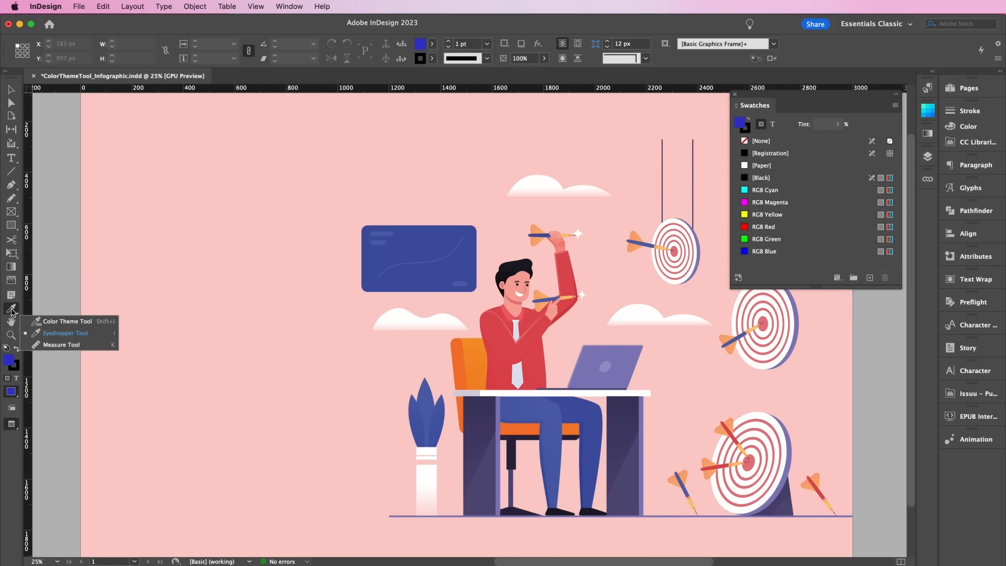
click(71, 322)
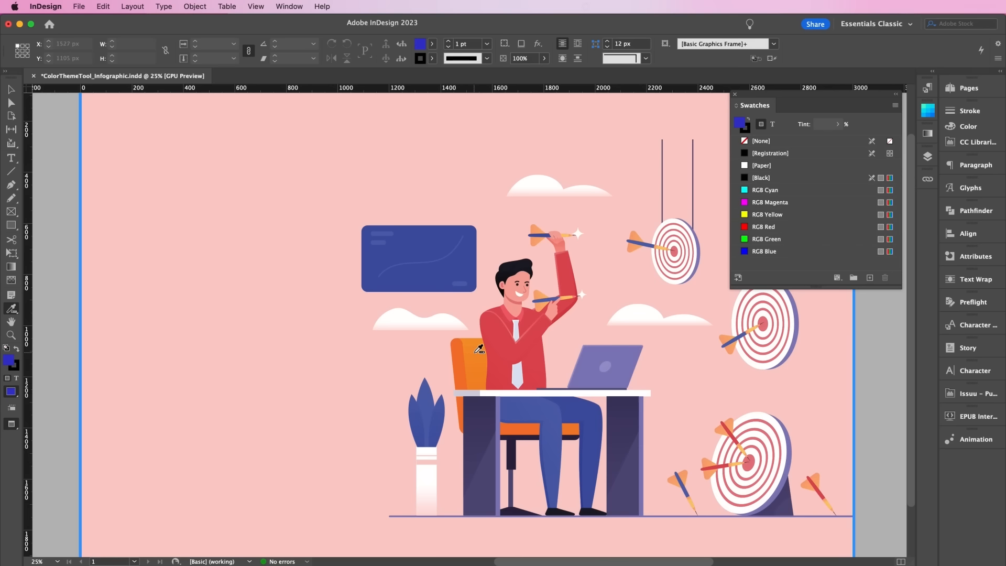
click(513, 345)
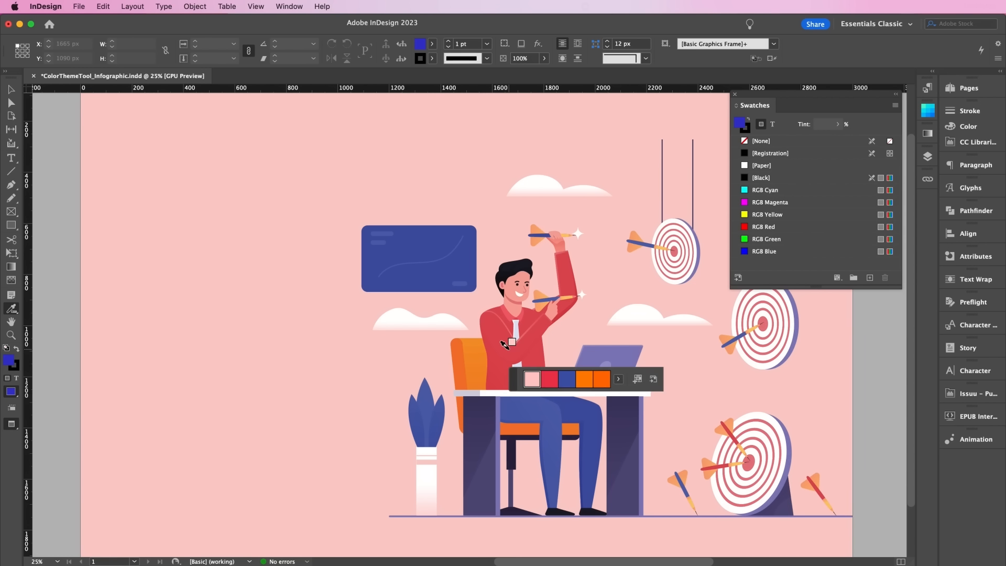
click(618, 378)
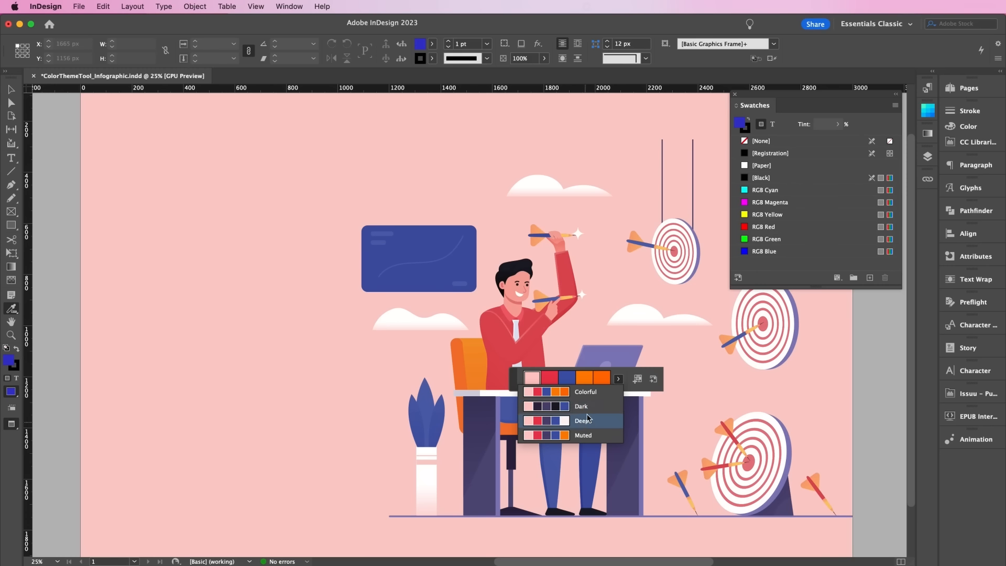
click(638, 382)
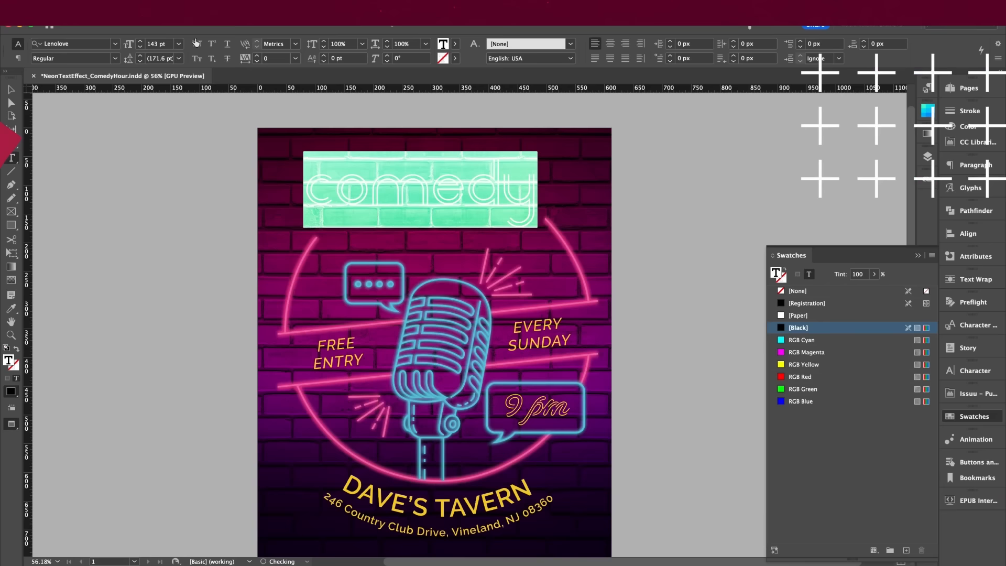
Step: In the NeonTextEffect_ComedyHour document, format the selected comedy title as centred all caps with an RGB Cyan fill
click(196, 44)
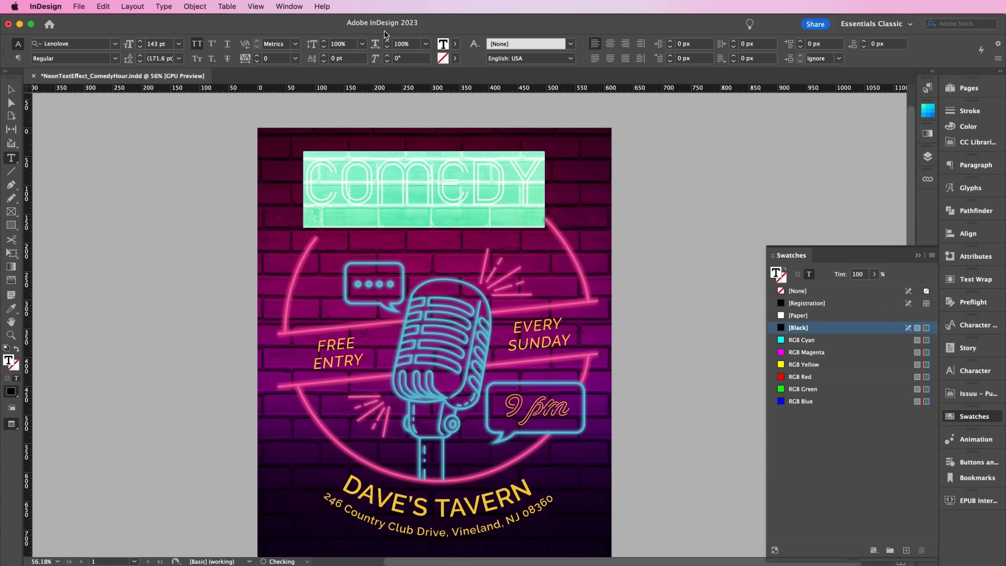
click(610, 43)
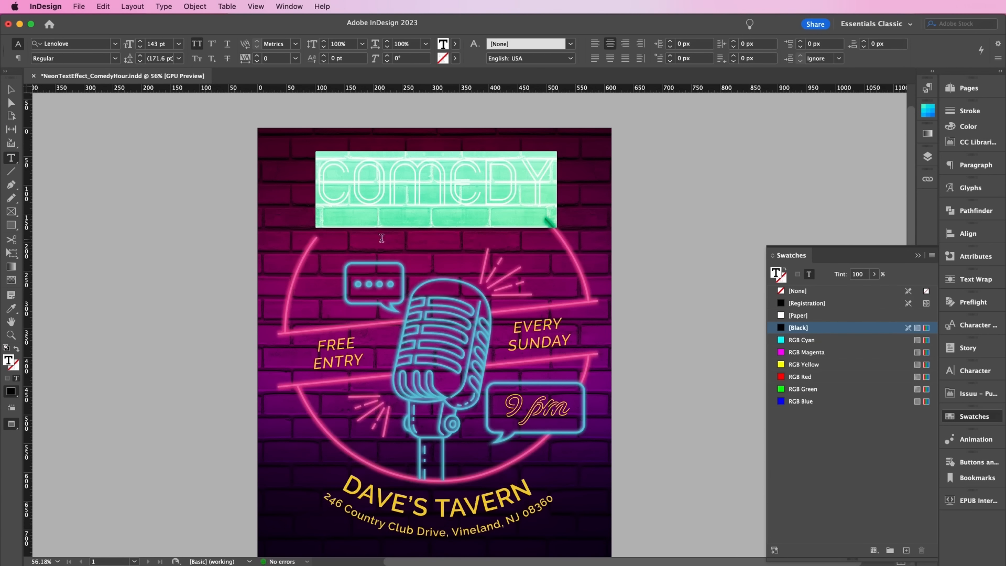
click(802, 340)
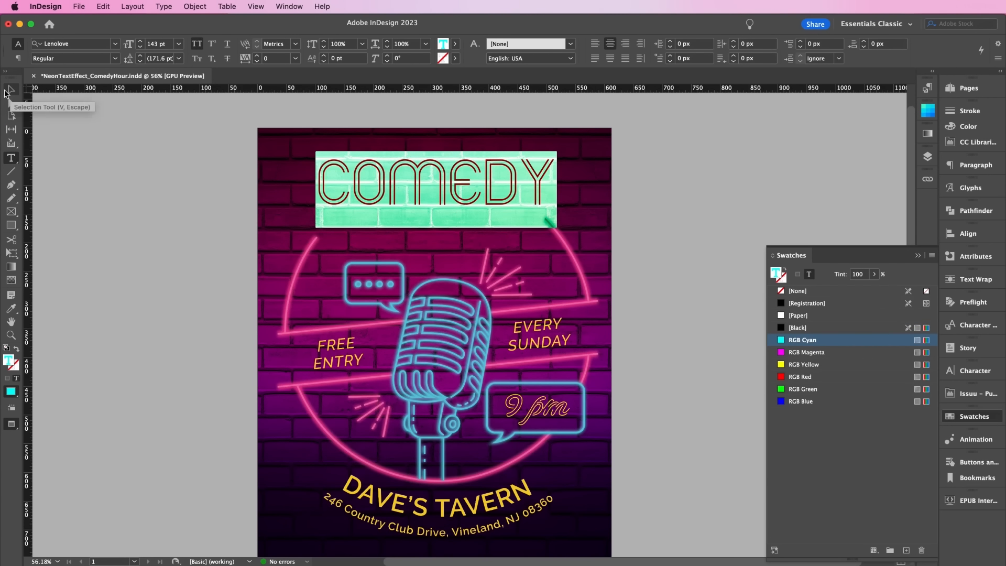
Step: Move the COMEDY text frame slightly sideways on the poster to X 77 px
click(11, 89)
key(super+1)
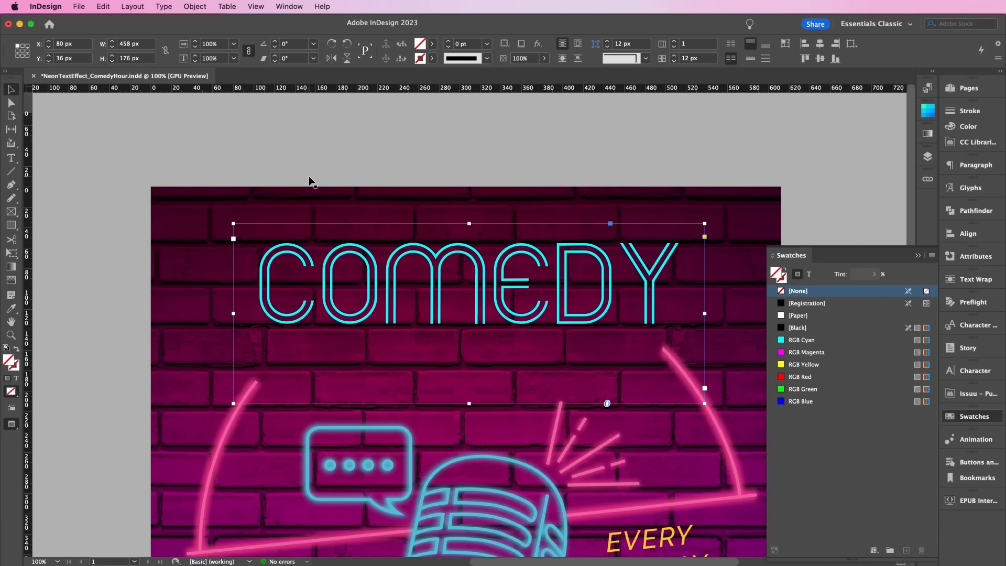
scroll(309, 181, down, 2)
drag(474, 254, 470, 252)
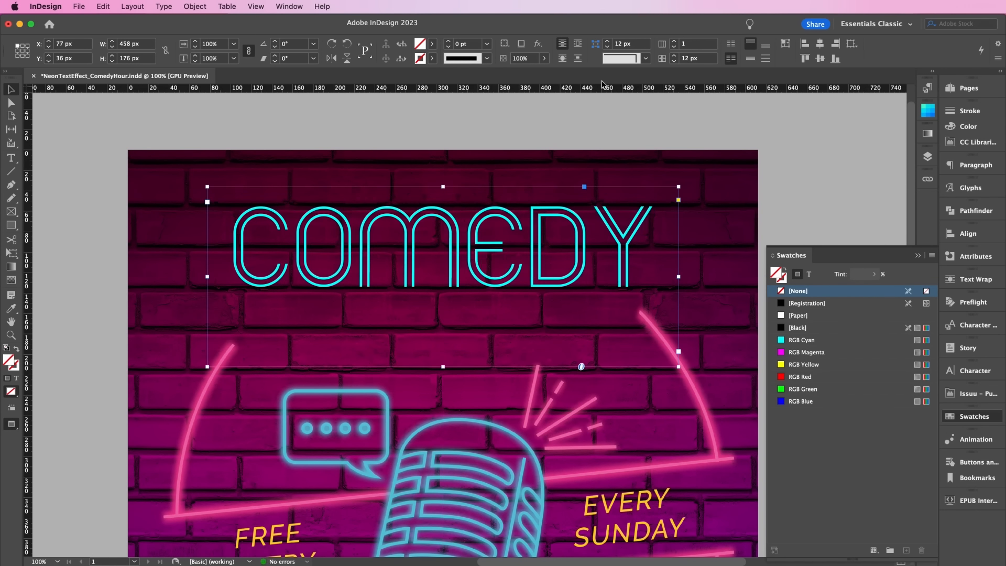
Step: Add a drop shadow to the COMEDY text frame with a distance of 5 px
click(539, 45)
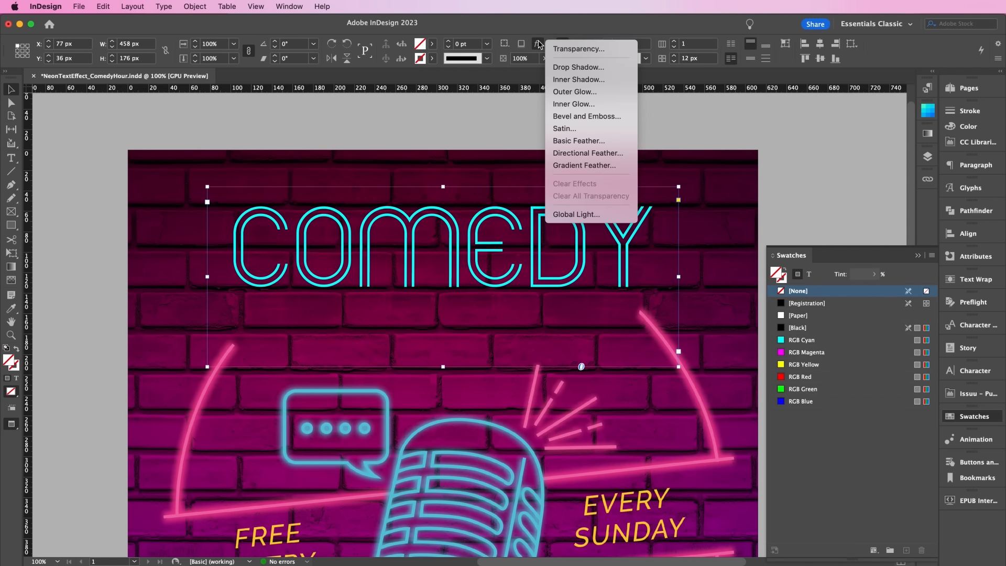
click(563, 51)
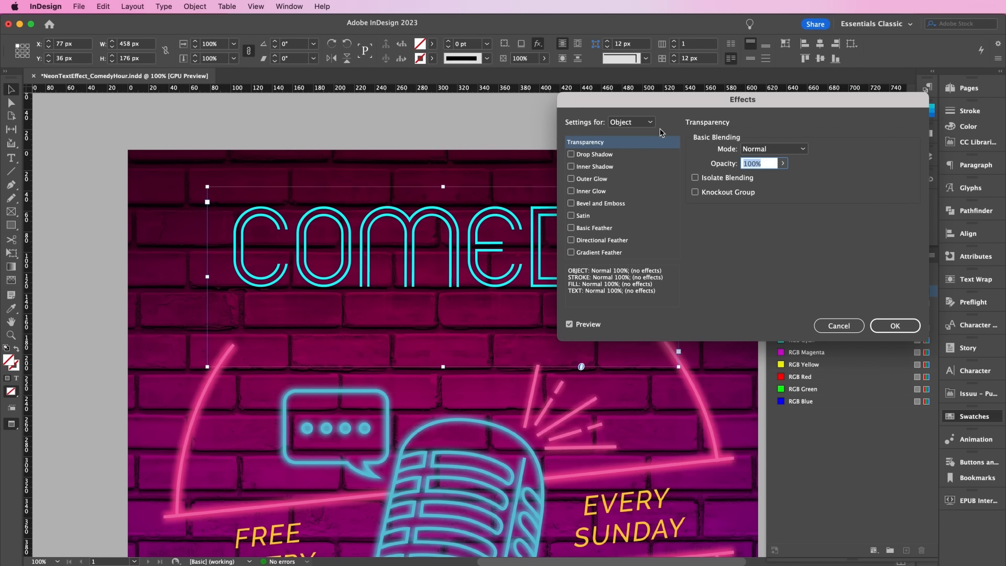
click(605, 155)
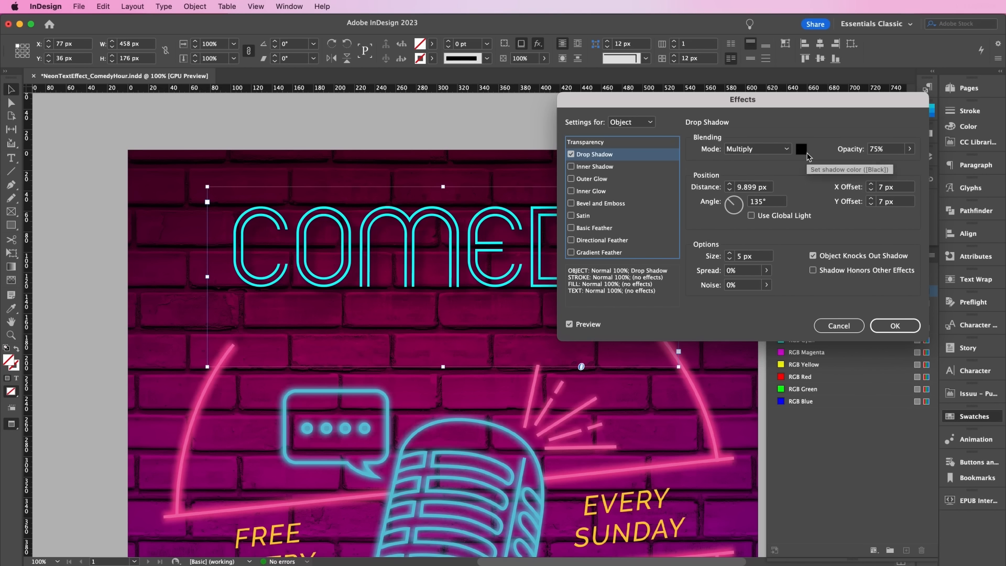
click(729, 190)
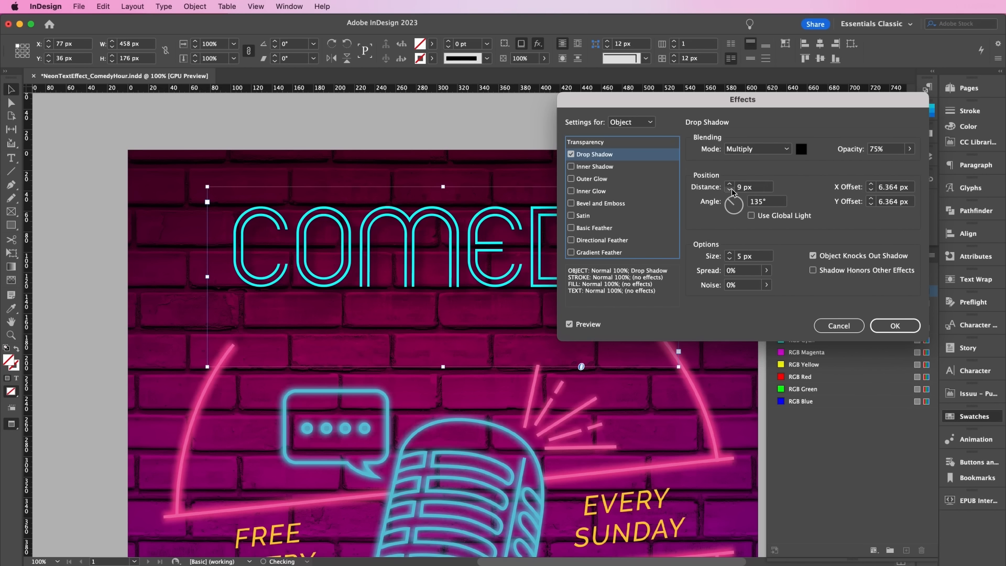
click(729, 190)
click(729, 190)
Step: Set the drop shadow's size to 2.6 px
click(730, 259)
click(730, 259)
click(730, 259)
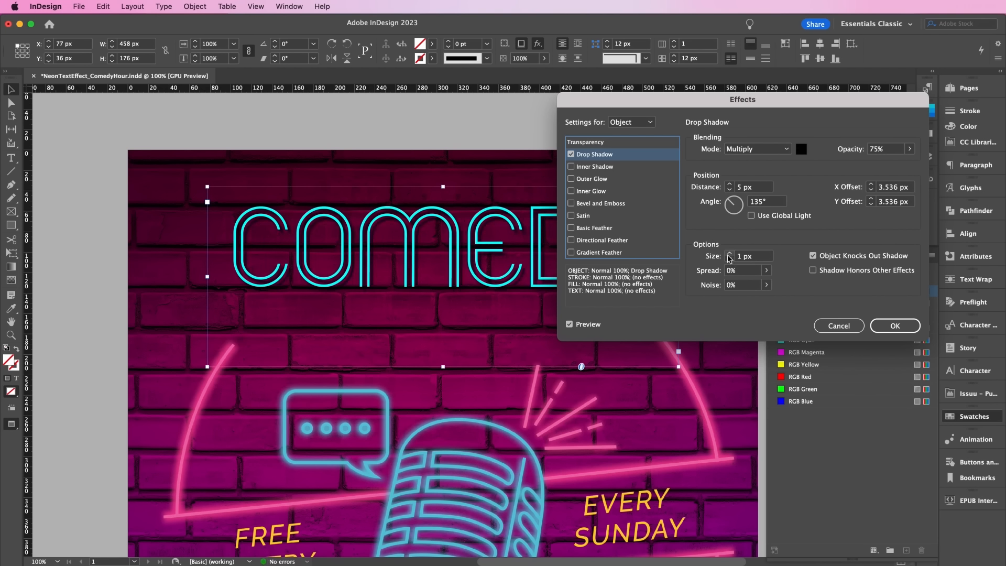
double_click(743, 257)
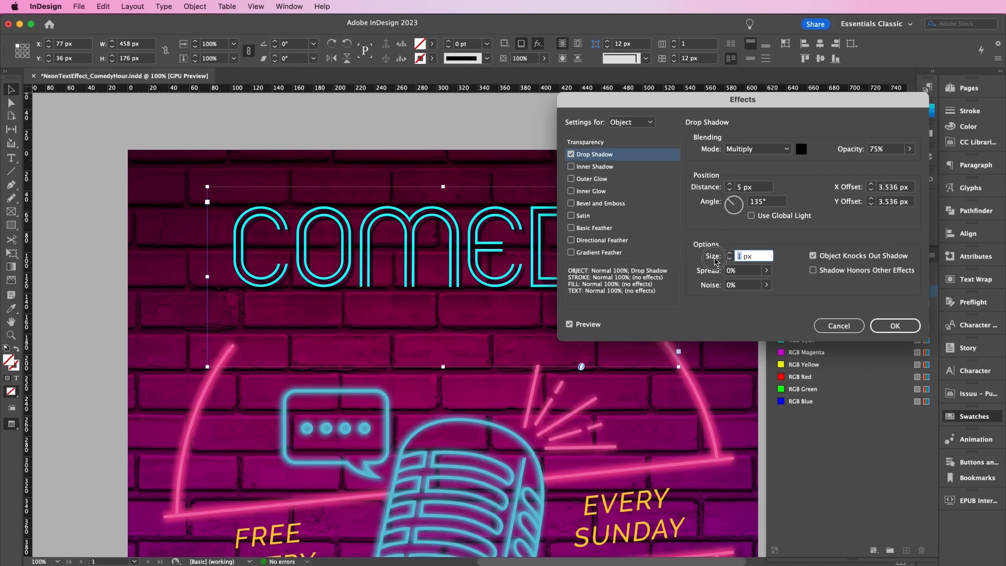
text(2.6)
Step: Add an outer glow to the COMEDY text in RGB Cyan with the Hard Light blending mode
click(606, 178)
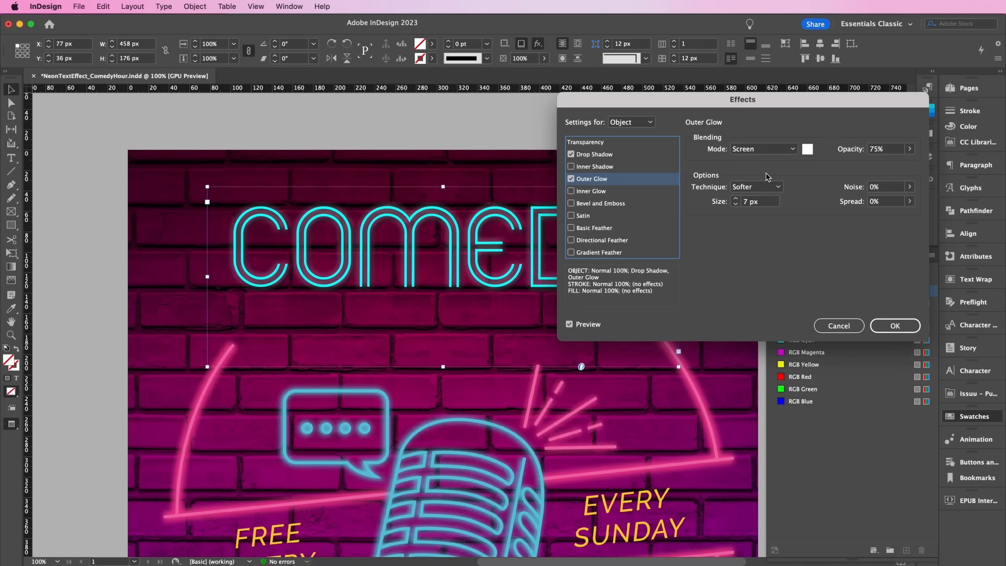
click(807, 149)
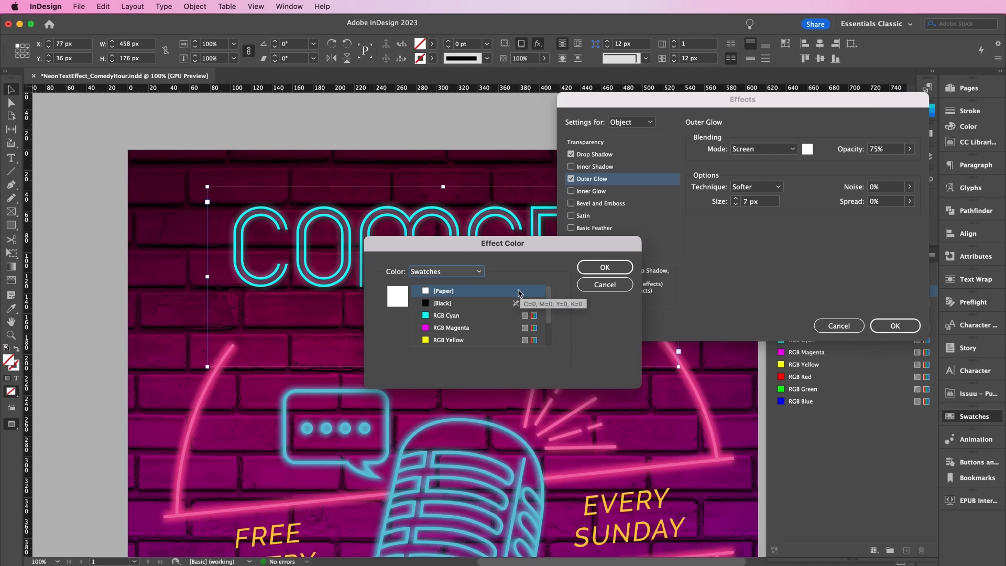
click(501, 315)
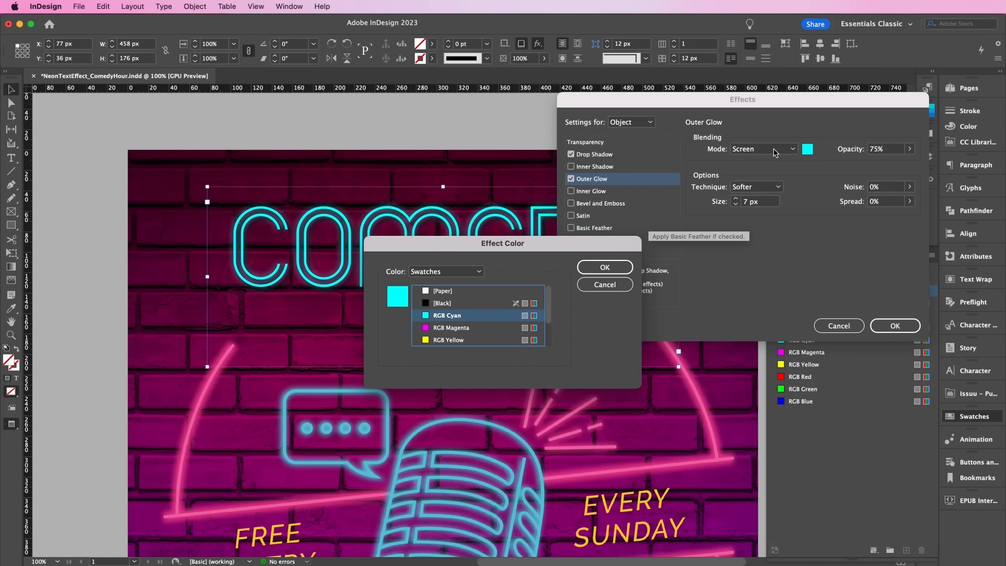
click(587, 273)
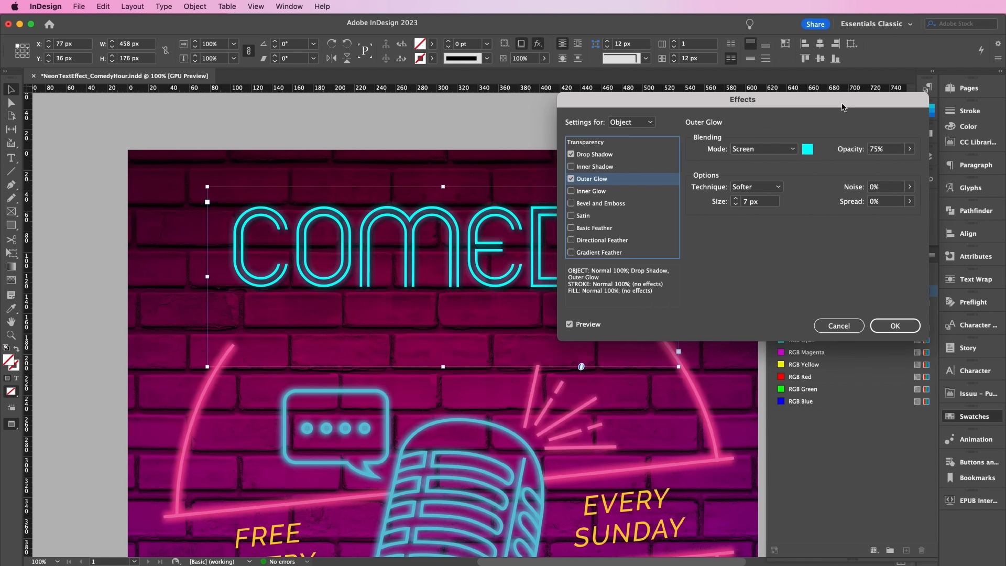
click(778, 150)
click(759, 222)
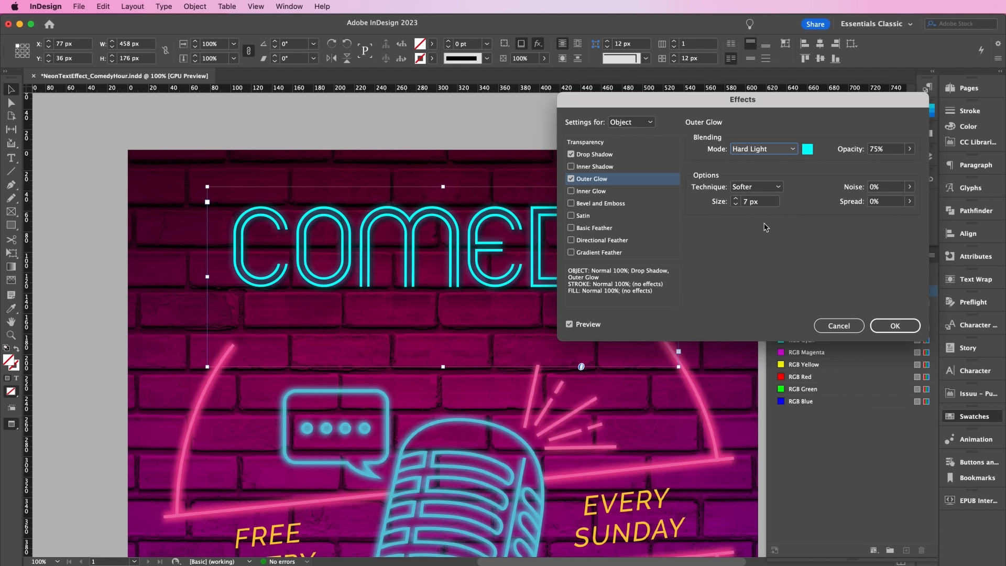
Step: Set the outer glow to 90% opacity, 21 px size, 15% noise and 8% spread
double_click(876, 149)
text(90)
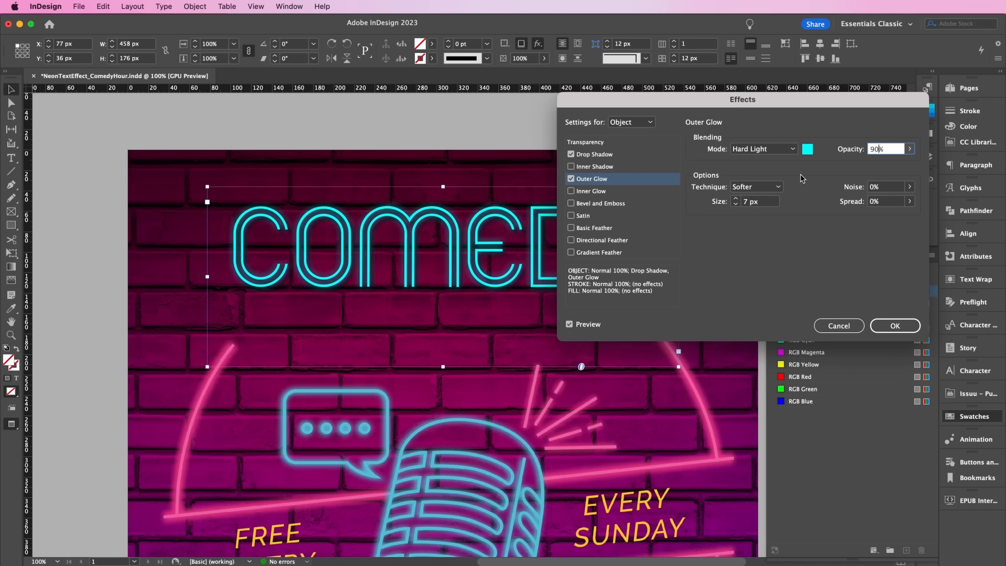
double_click(749, 202)
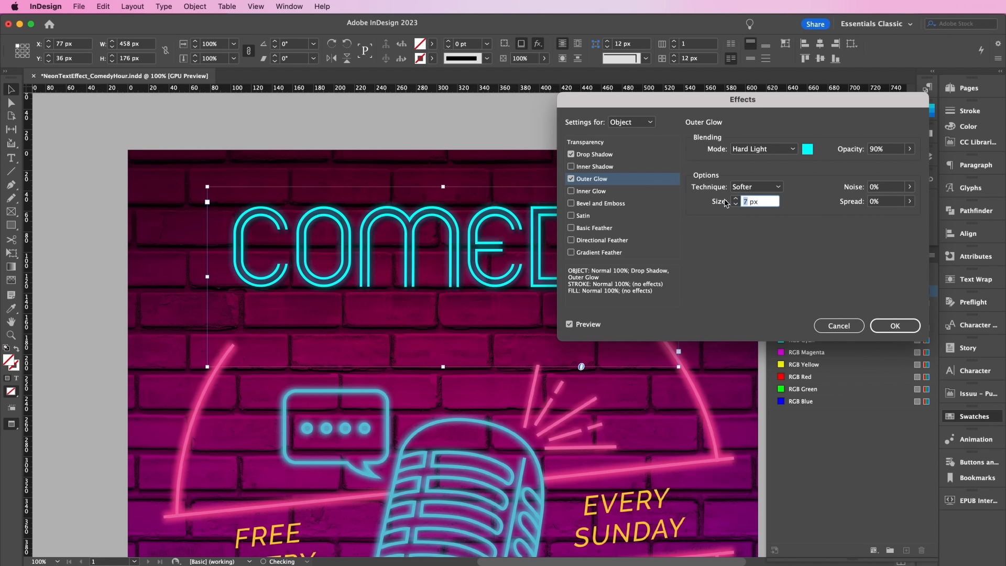
text(21)
double_click(876, 187)
text(15)
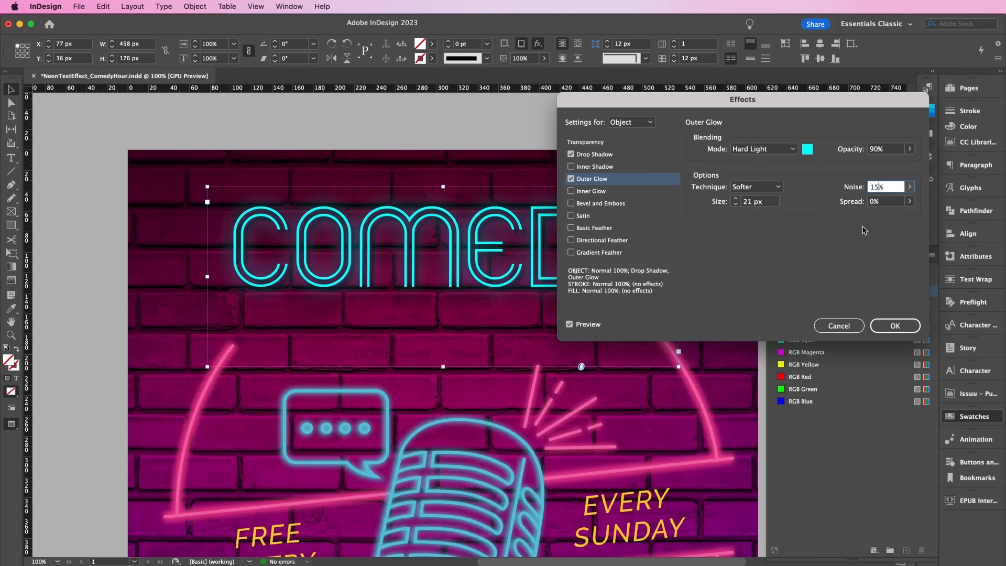
double_click(874, 204)
text(8)
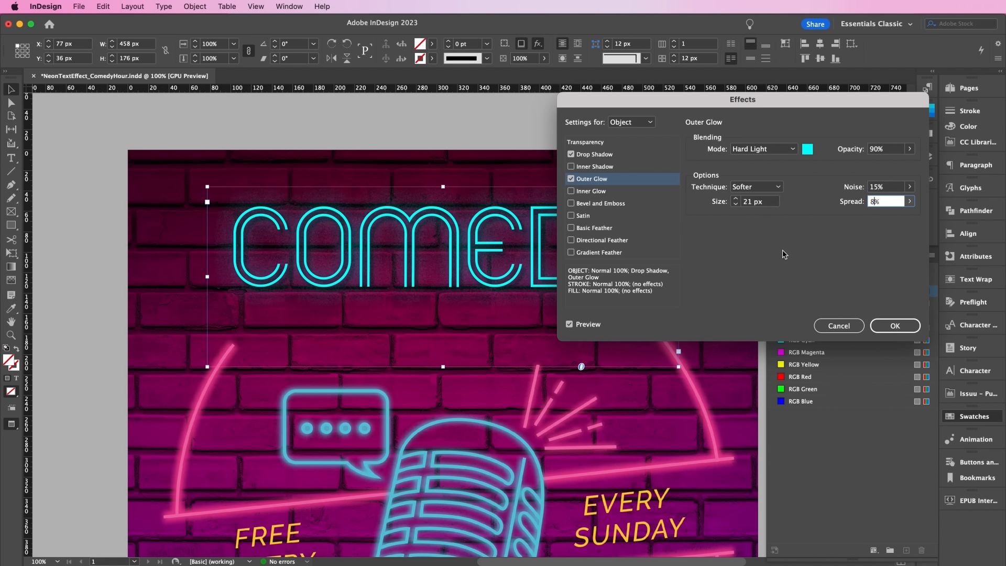
Step: Add an inner glow to the COMEDY text with 100% opacity and a size of 5 px
click(605, 192)
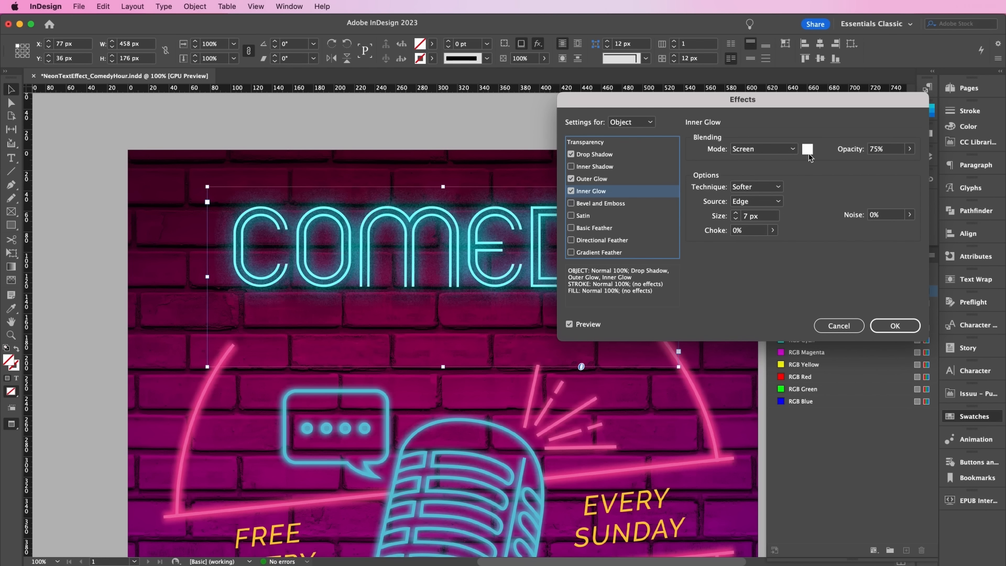
click(909, 149)
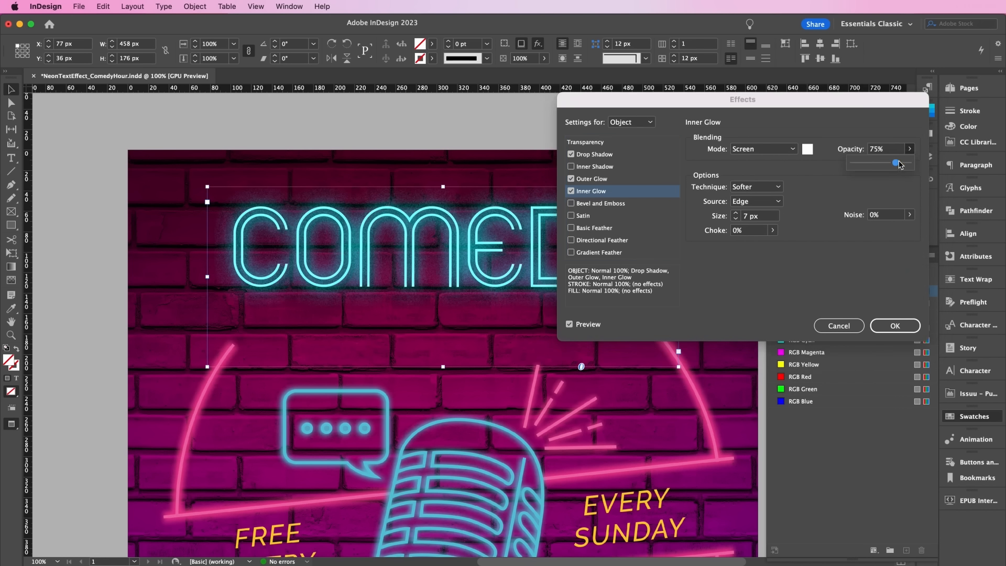
drag(897, 165, 911, 163)
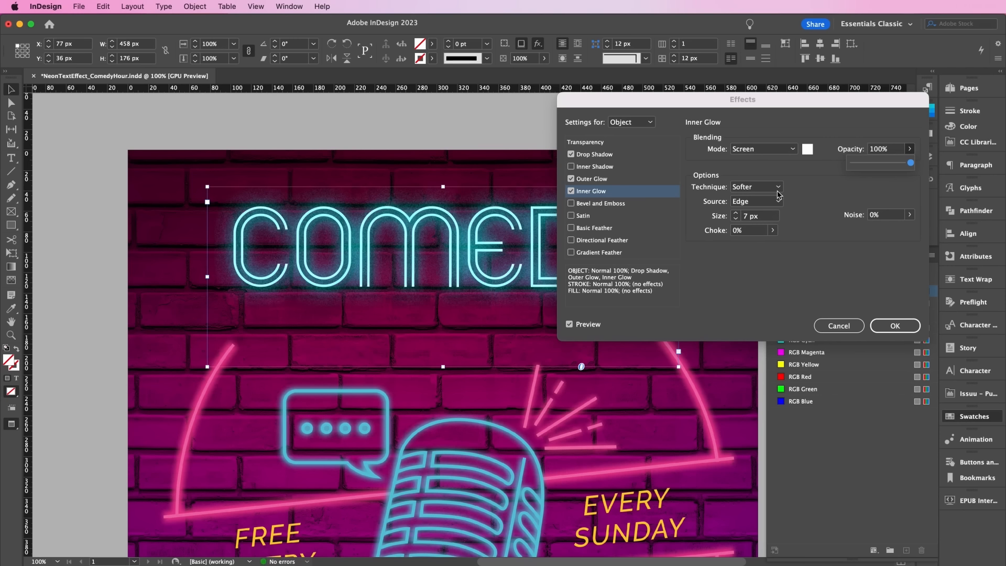
click(748, 217)
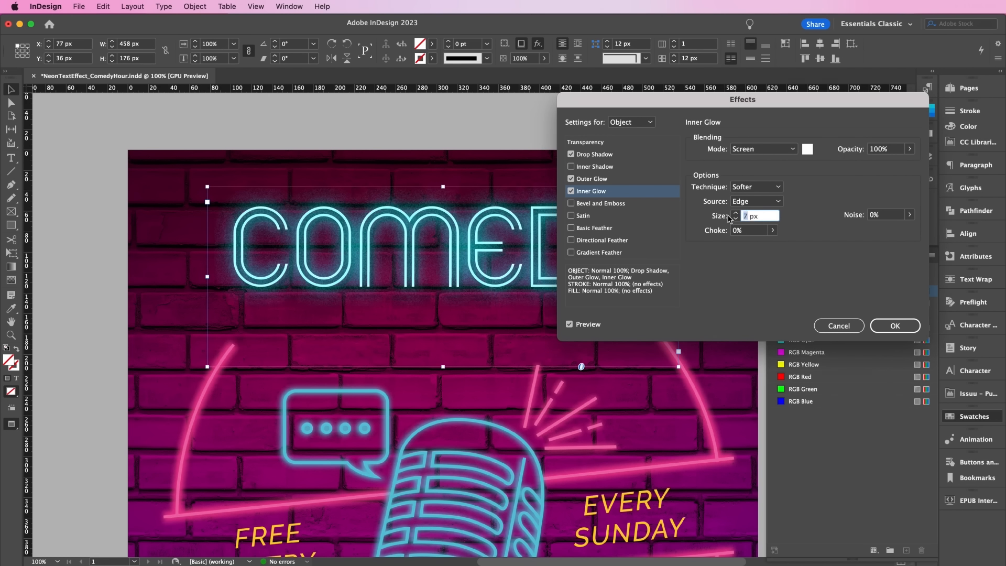
text(5)
Step: Add a Bevel and Emboss effect sized 4 px, with RGB Magenta as its shadow color
click(616, 205)
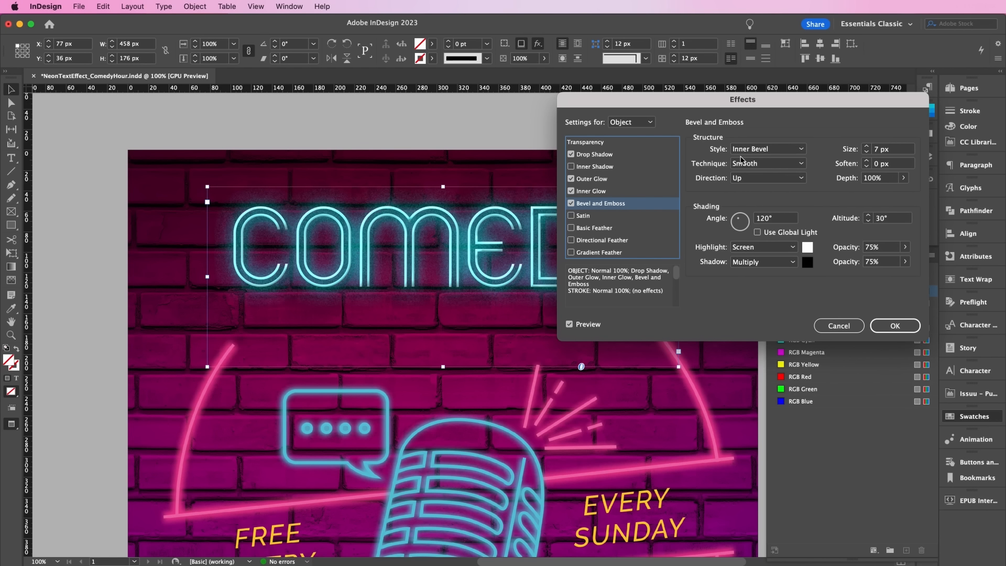
click(878, 150)
text(4)
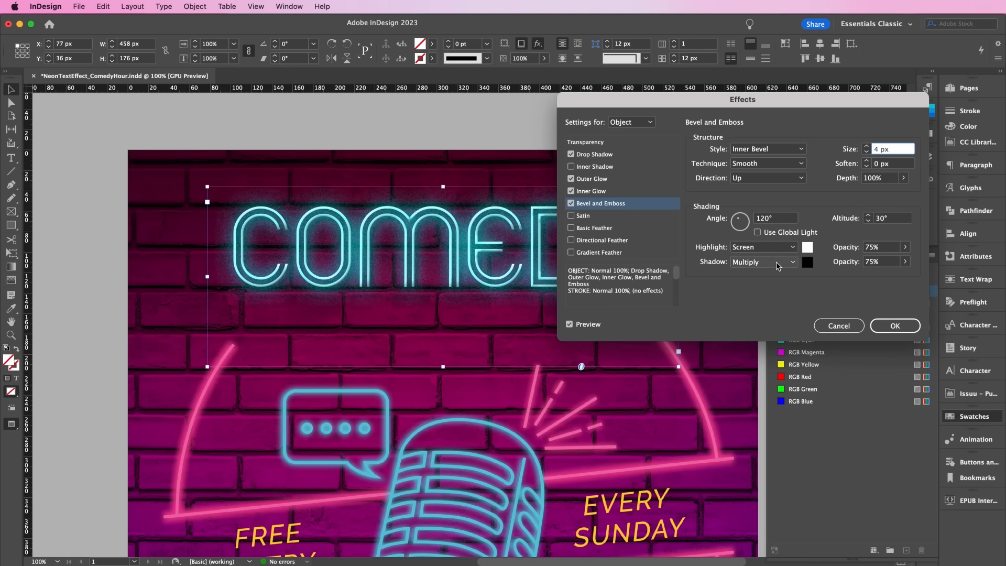
click(807, 262)
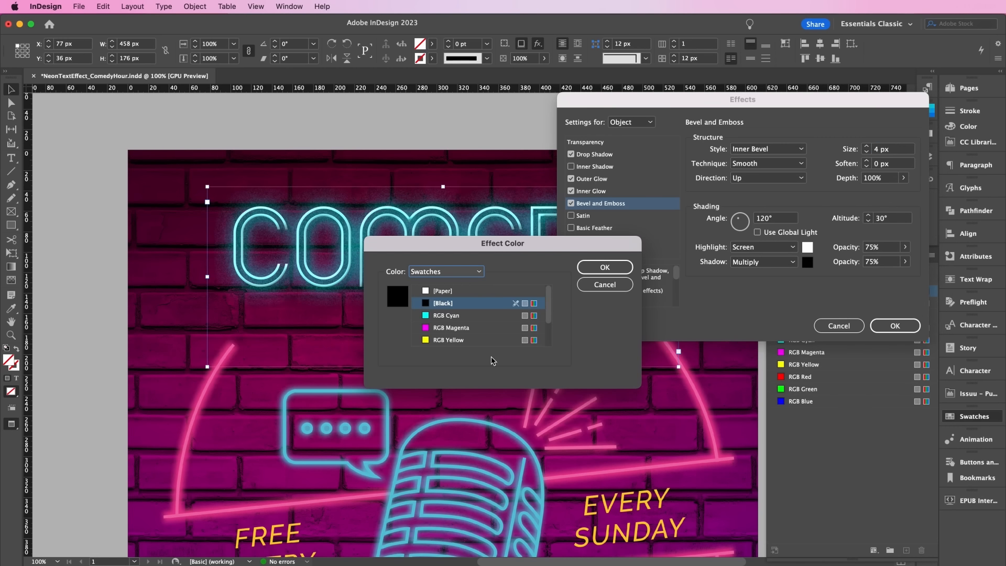
click(482, 333)
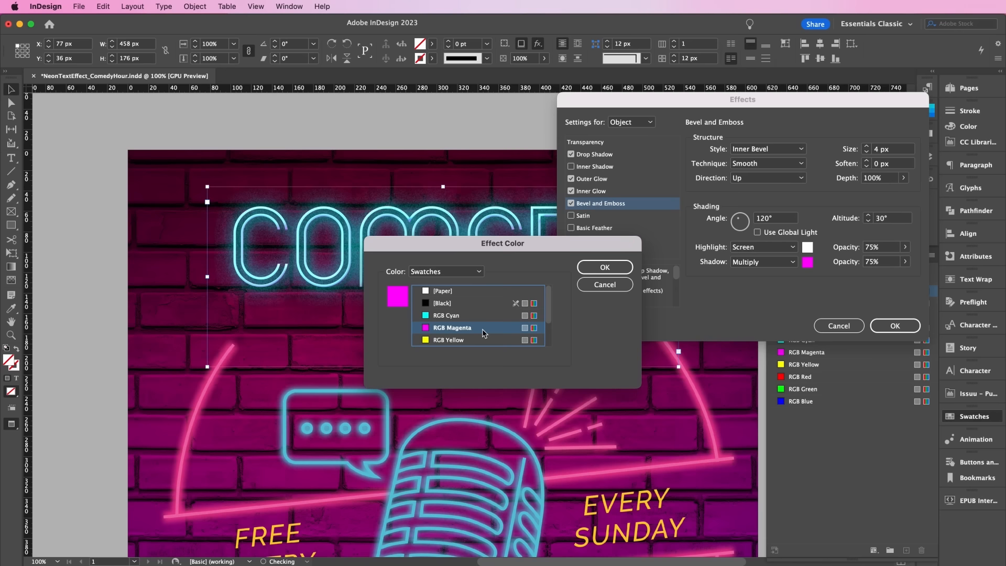
click(594, 269)
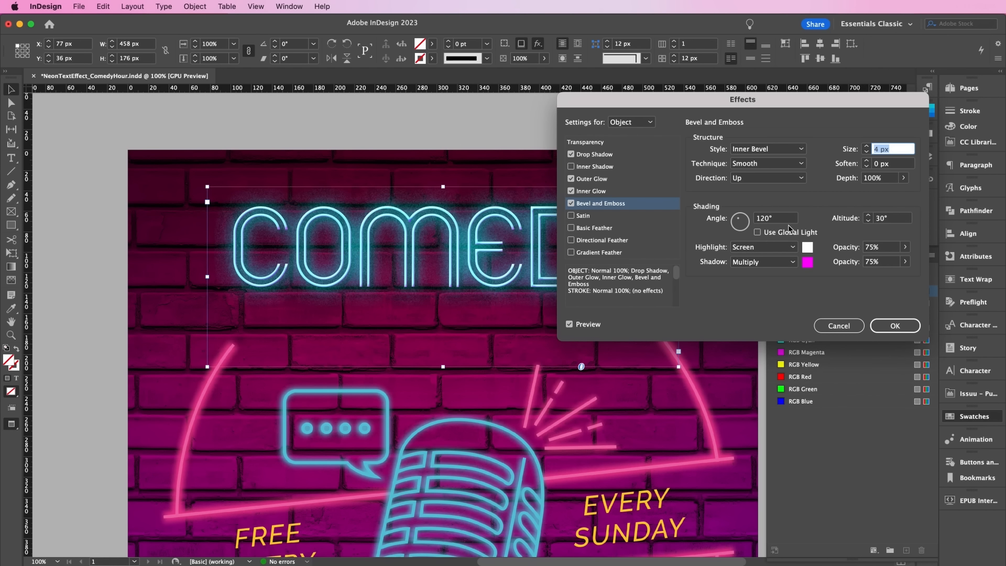
Step: Set the bevel's highlight opacity to 90% and apply all the effects to the COMEDY text
double_click(875, 248)
text(90)
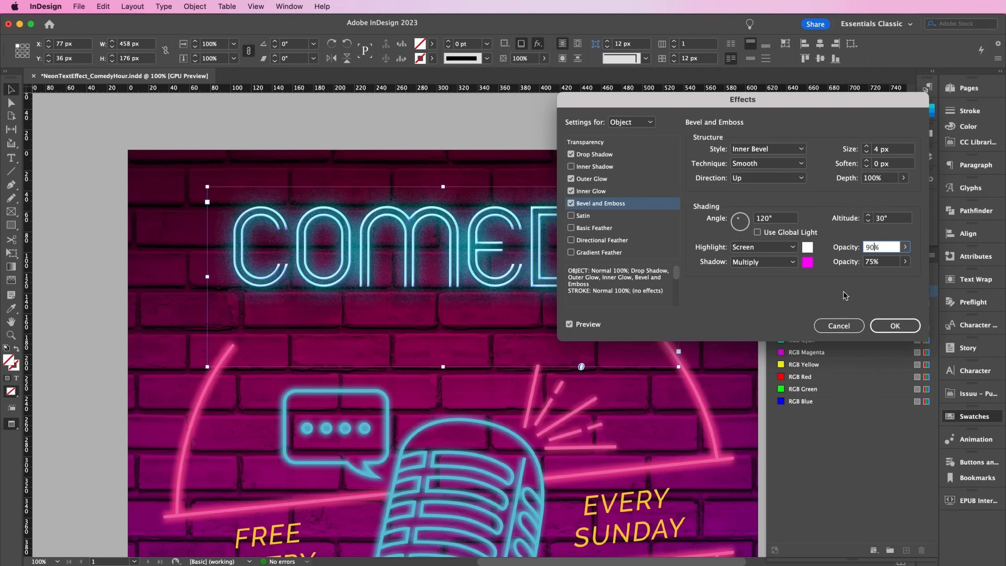
click(890, 325)
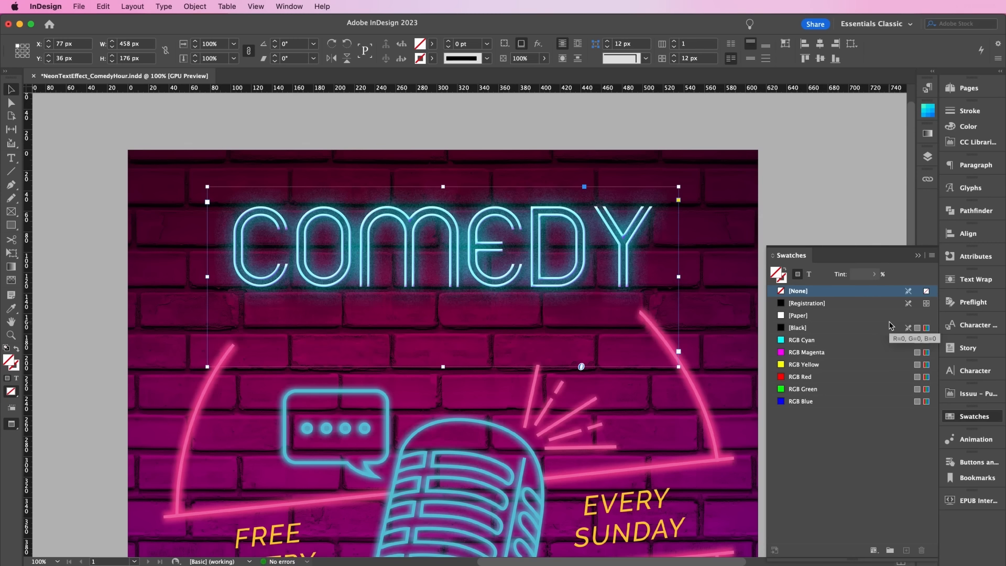
Step: Duplicate the COMEDY text frame directly below the original and change the copy's text to "night"
double_click(442, 367)
drag(405, 242, 418, 345)
double_click(418, 344)
key(super+a)
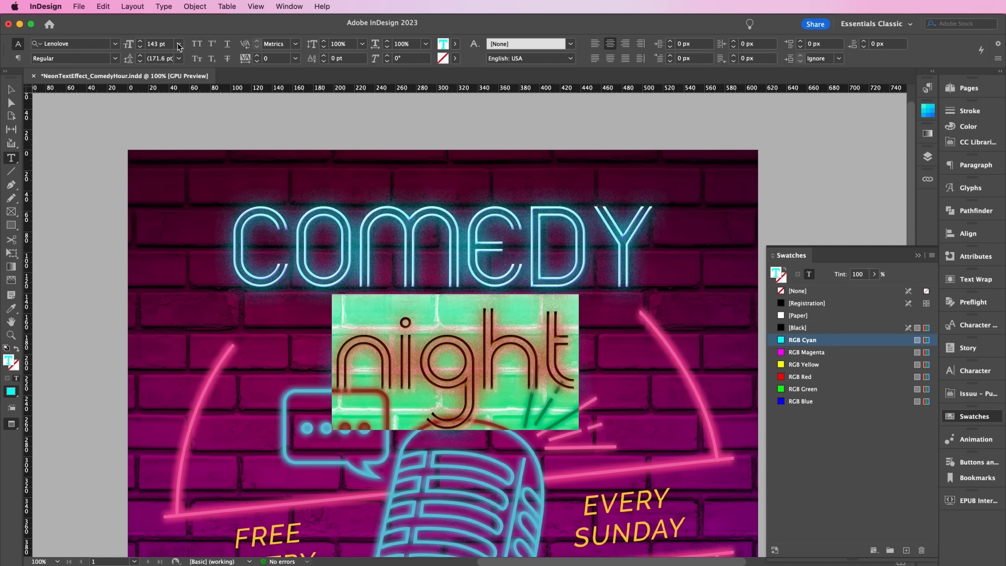
Step: Set the word "night" in Parkside Light and enlarge its frame so the text fits
click(73, 44)
text(Parkside)
click(75, 144)
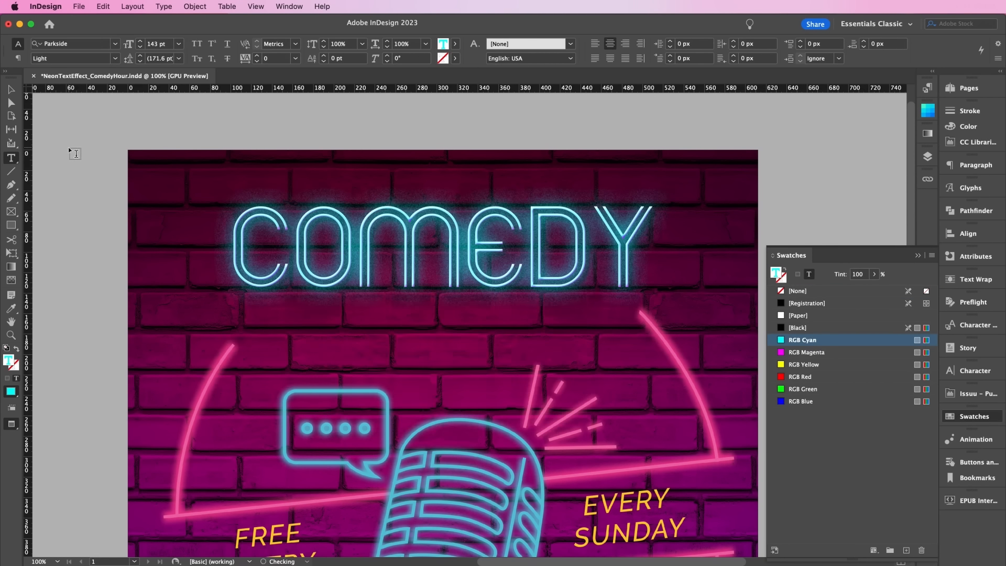
click(11, 90)
double_click(454, 397)
double_click(277, 376)
key(super+a)
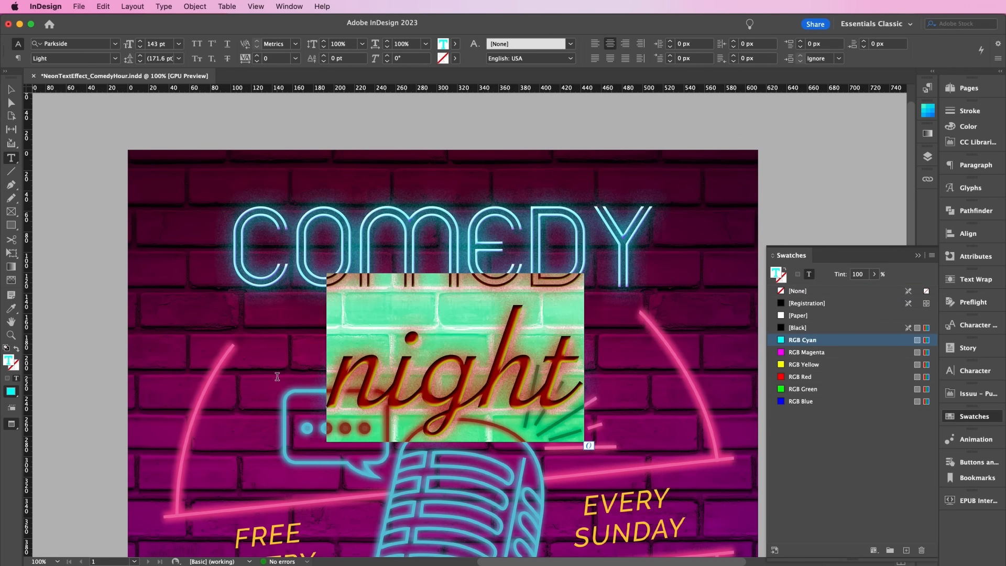
Step: Swap the fill and stroke of the "night" text for a cyan outline and set its tracking to 30
click(17, 348)
double_click(274, 59)
text(30)
key(Return)
Step: Capitalize the first letter of the second heading word so it reads "Night"
drag(381, 367, 256, 322)
text(N)
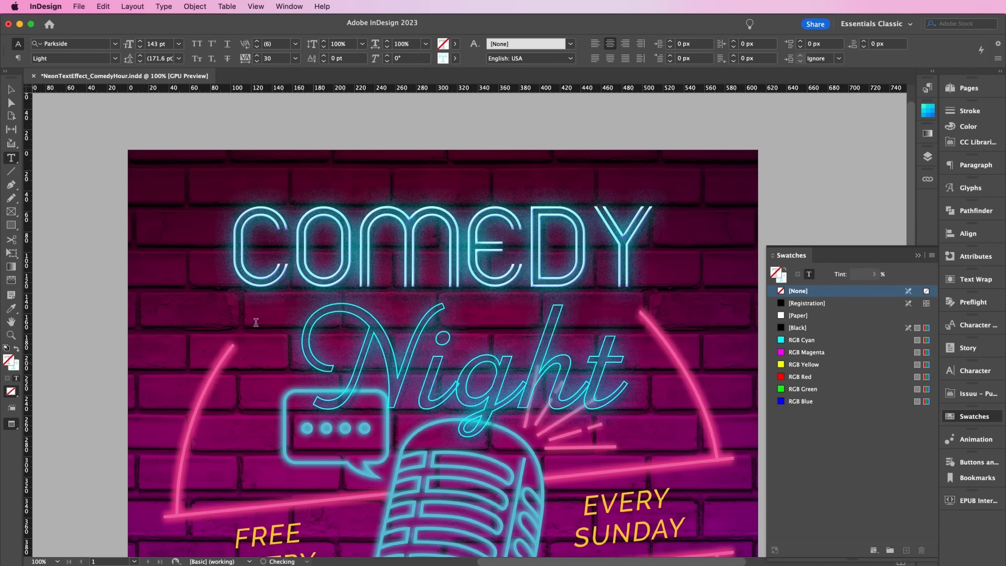
Step: Shear the Night text frame by 7° so it slants upward, and move it closer beneath COMEDY
click(11, 90)
click(195, 6)
mouse_move(210, 19)
click(344, 55)
click(545, 290)
drag(524, 325, 501, 332)
click(711, 226)
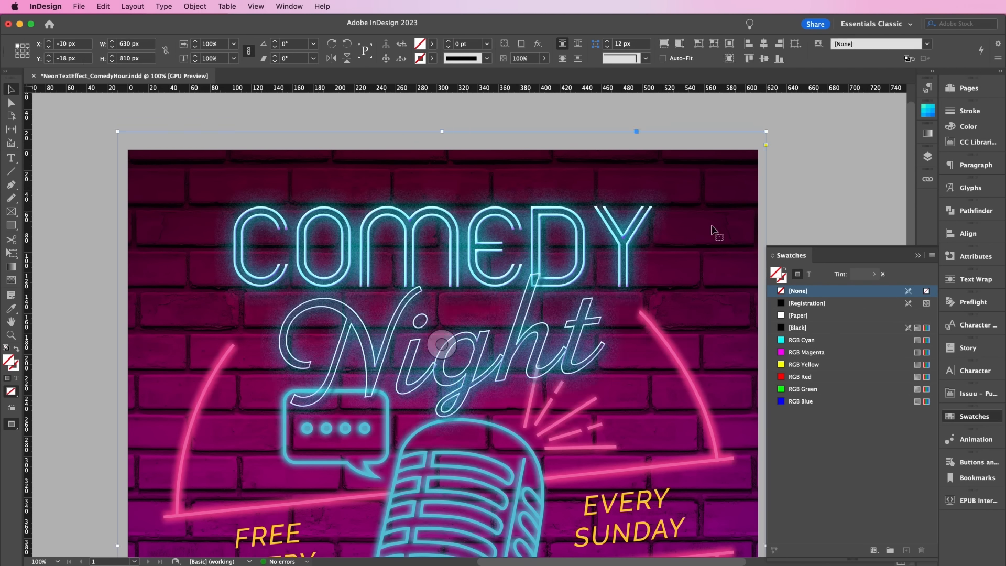
key(super+minus)
key(super+minus)
click(444, 157)
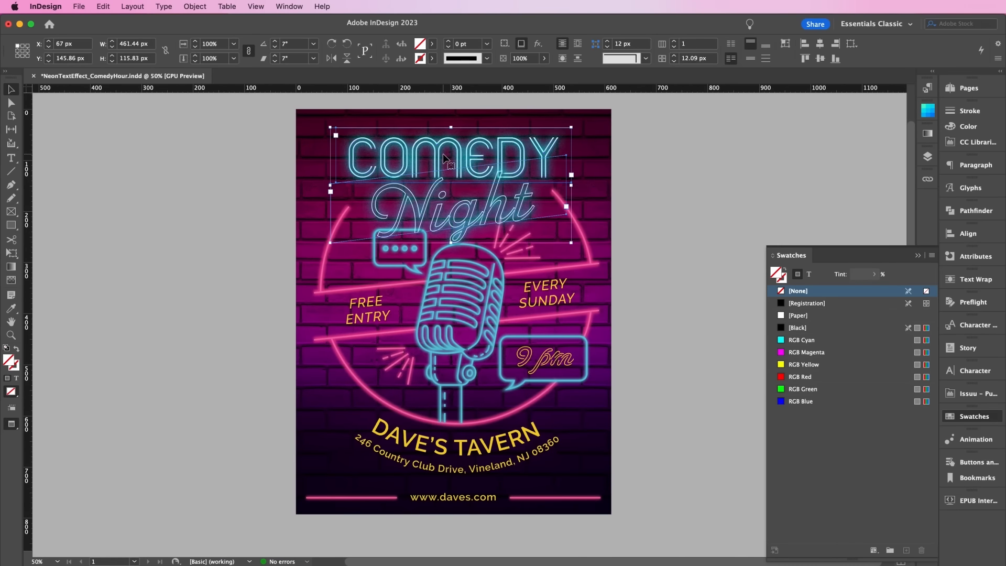
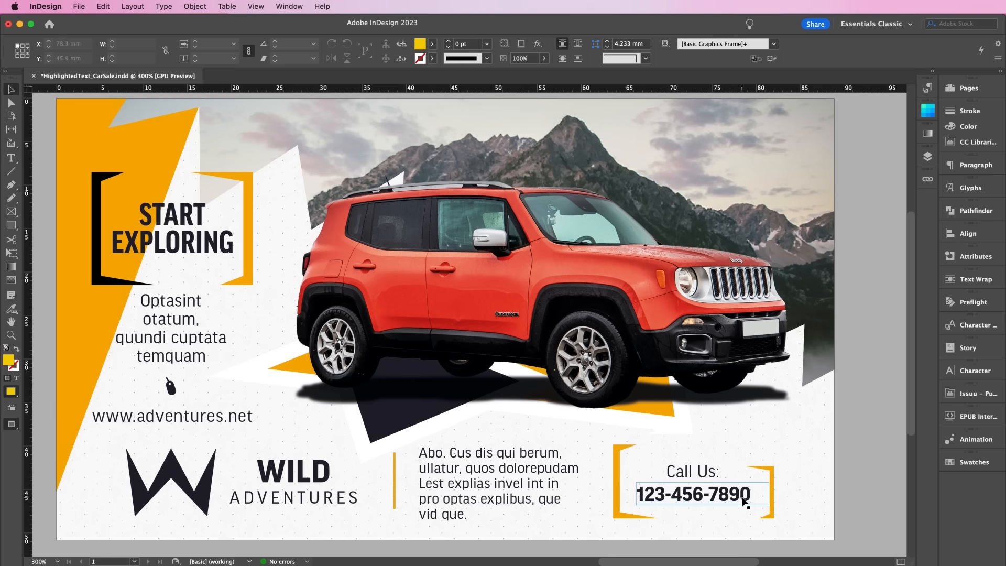
Step: Underline the phone number beneath "Call Us:" and open its underline options
double_click(750, 496)
drag(740, 492, 629, 495)
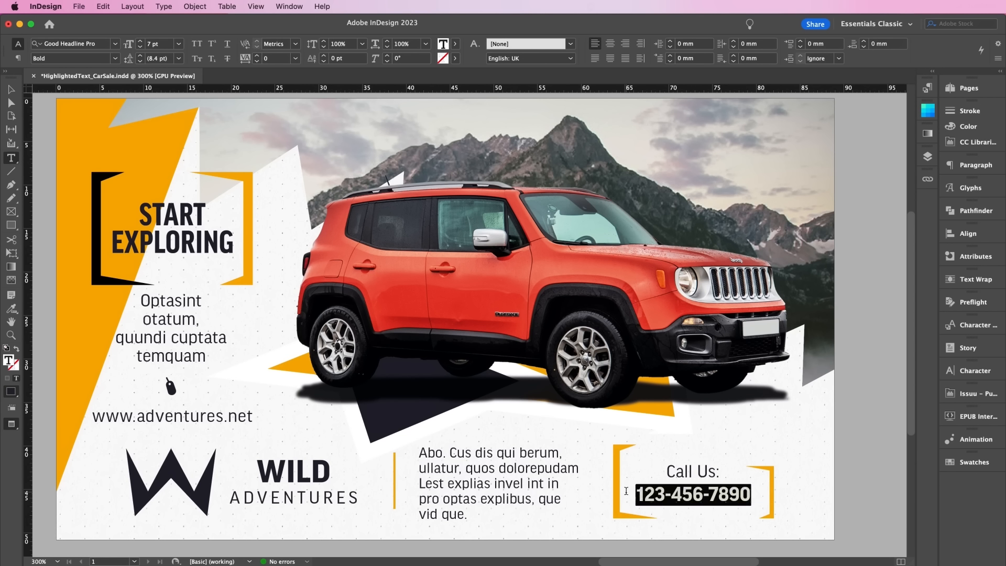
click(227, 46)
alt+click(227, 48)
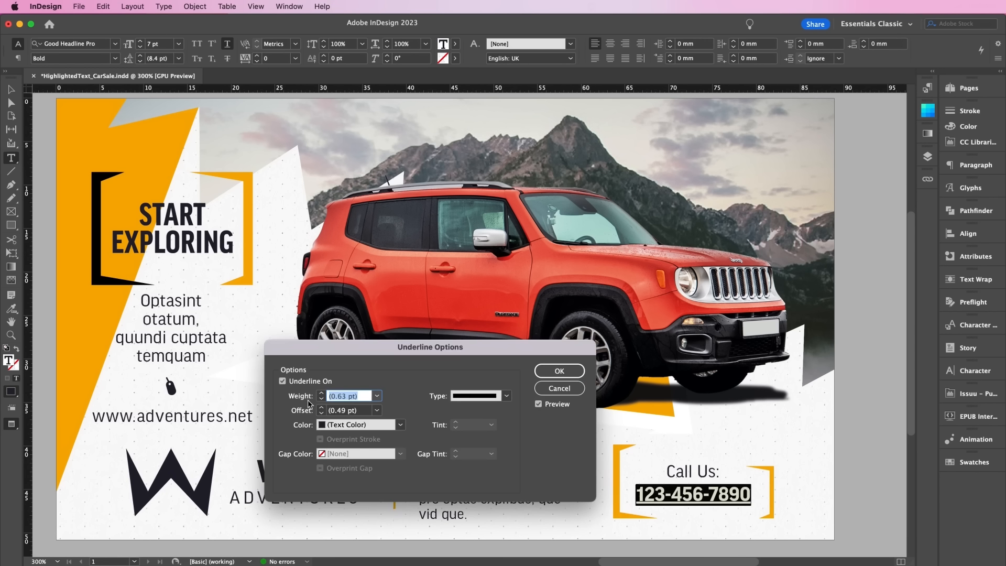
Step: Set the phone number underline's weight to 7 pt and its offset to -2 pt
click(322, 408)
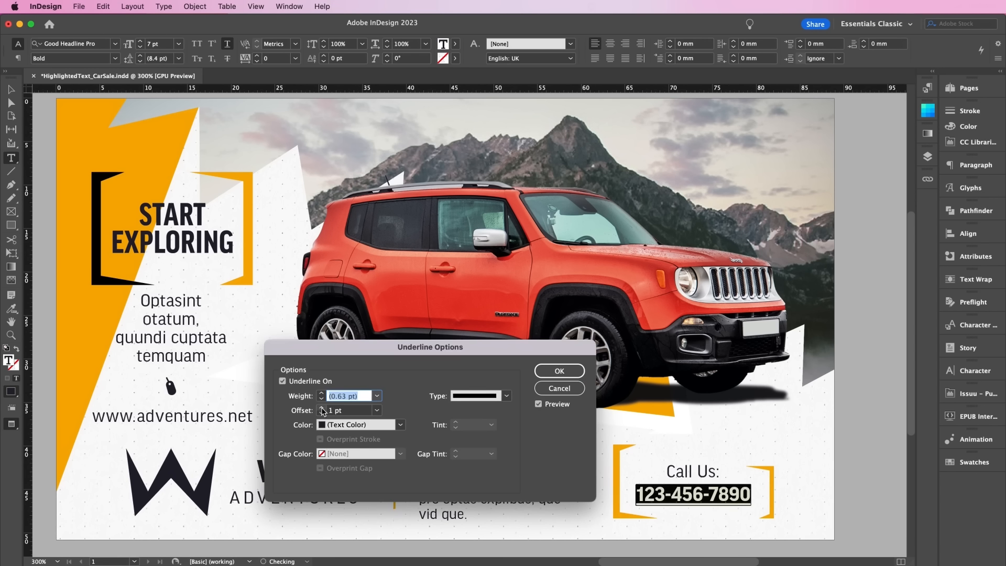
click(321, 393)
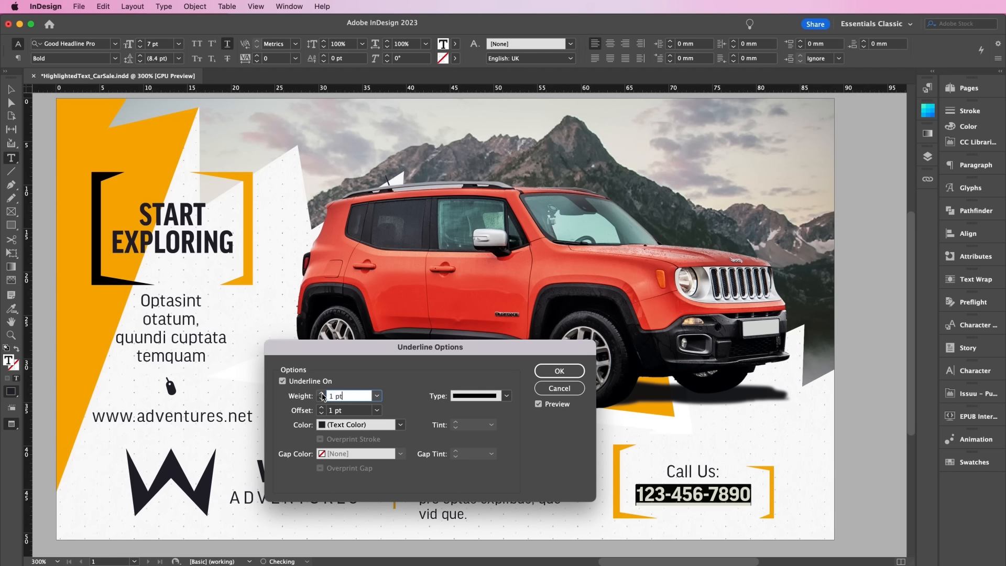
click(321, 393)
click(321, 394)
click(321, 393)
click(321, 393)
click(321, 394)
click(321, 393)
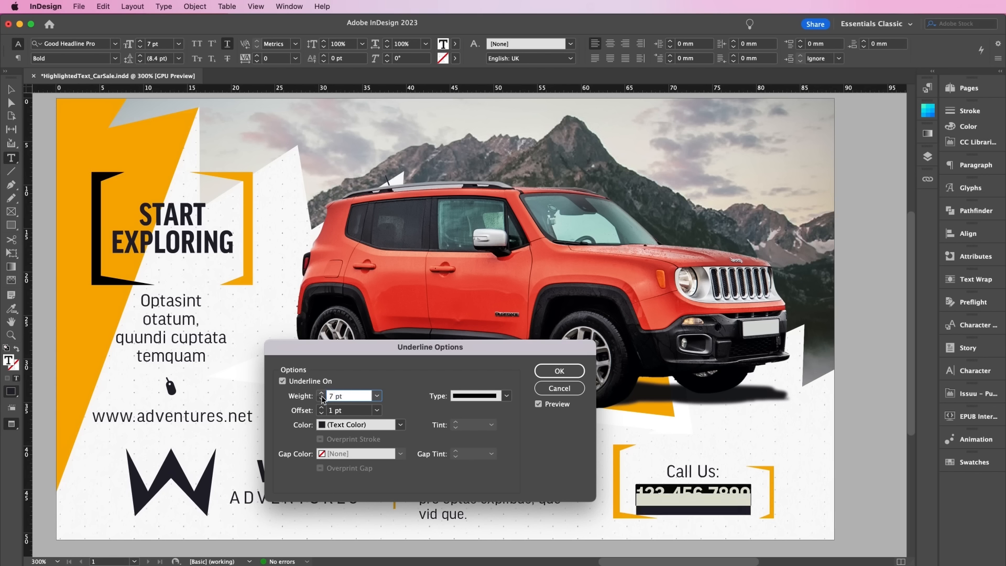
click(321, 413)
click(321, 412)
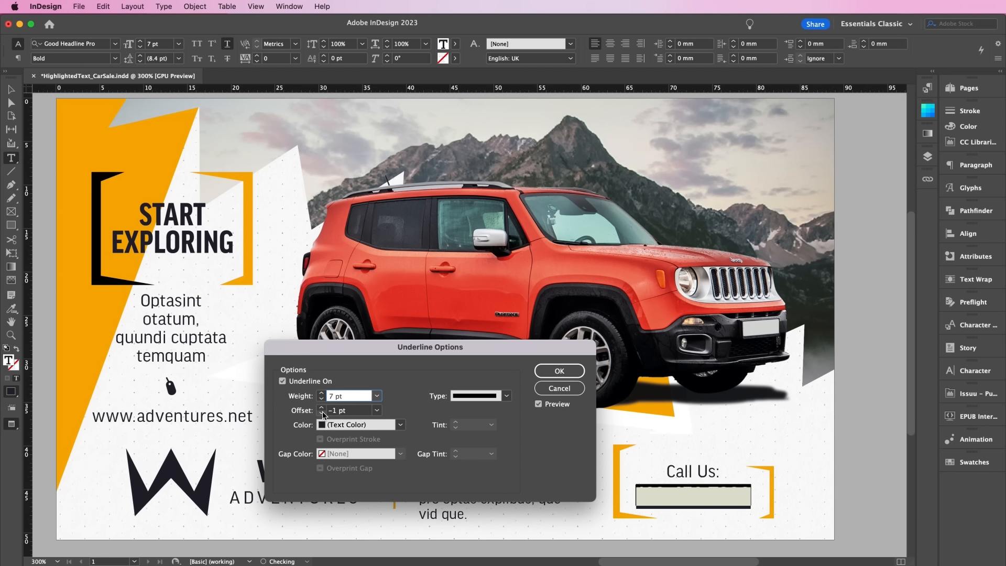
click(322, 413)
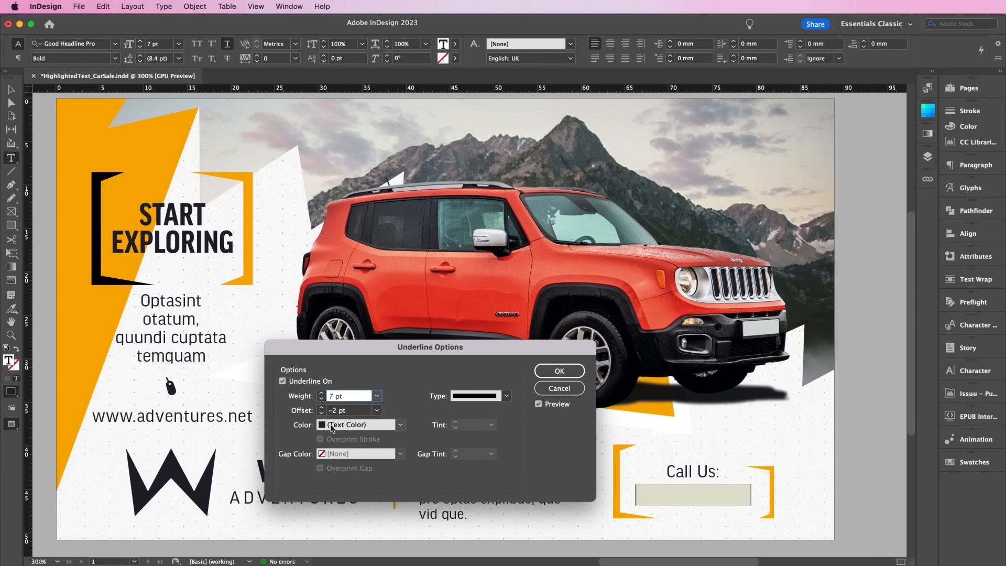
Step: Color the underline with the yellow C=5 M=16 Y=95 swatch, raise its weight to 8 pt at -2 pt offset, and apply it
click(331, 428)
click(336, 517)
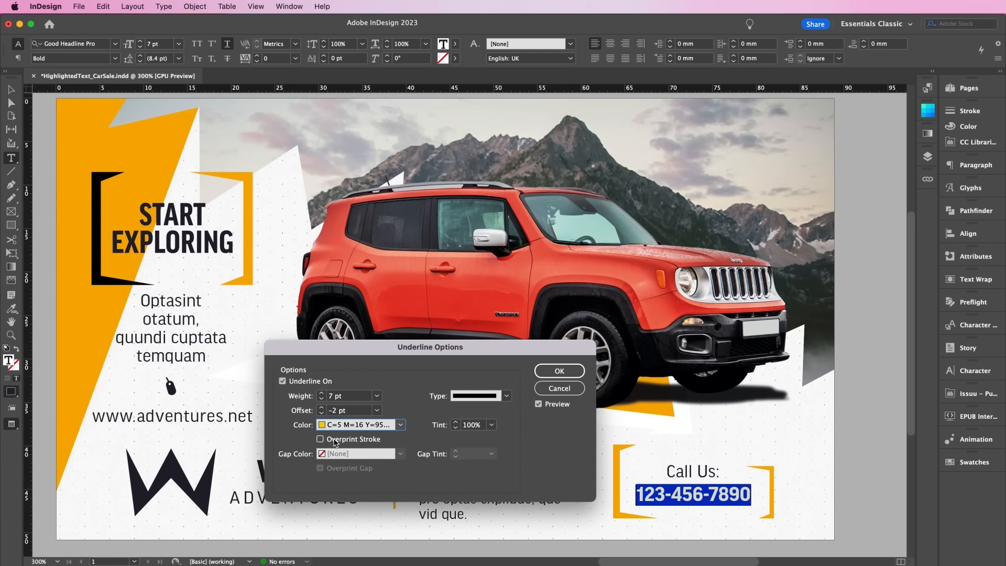
click(322, 413)
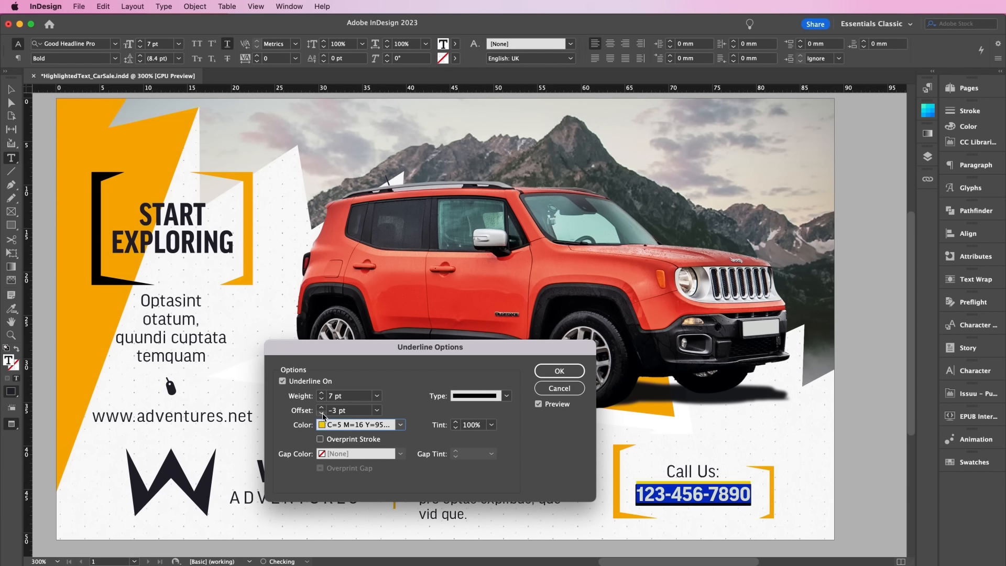
click(321, 407)
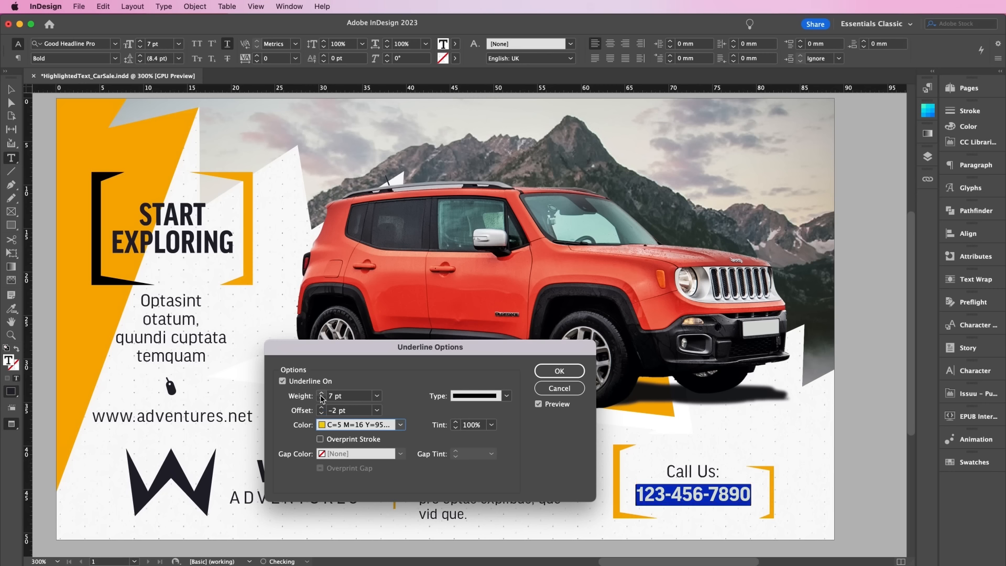
click(322, 392)
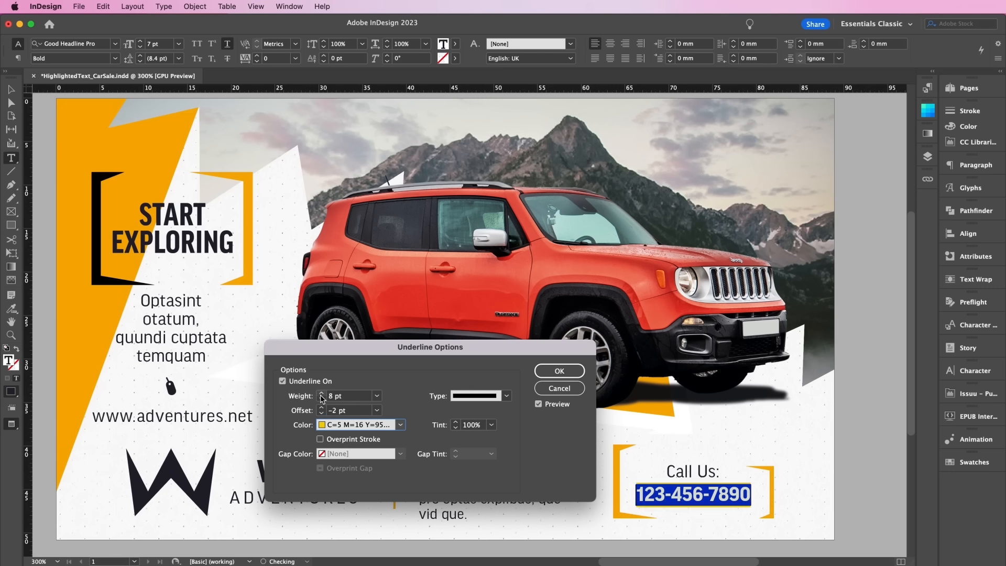
click(560, 372)
click(738, 498)
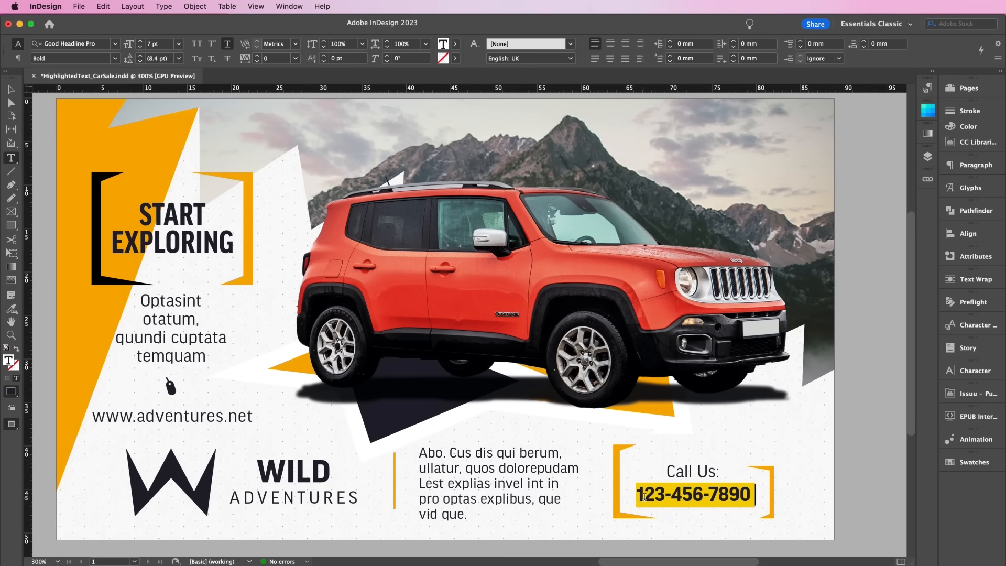
click(643, 495)
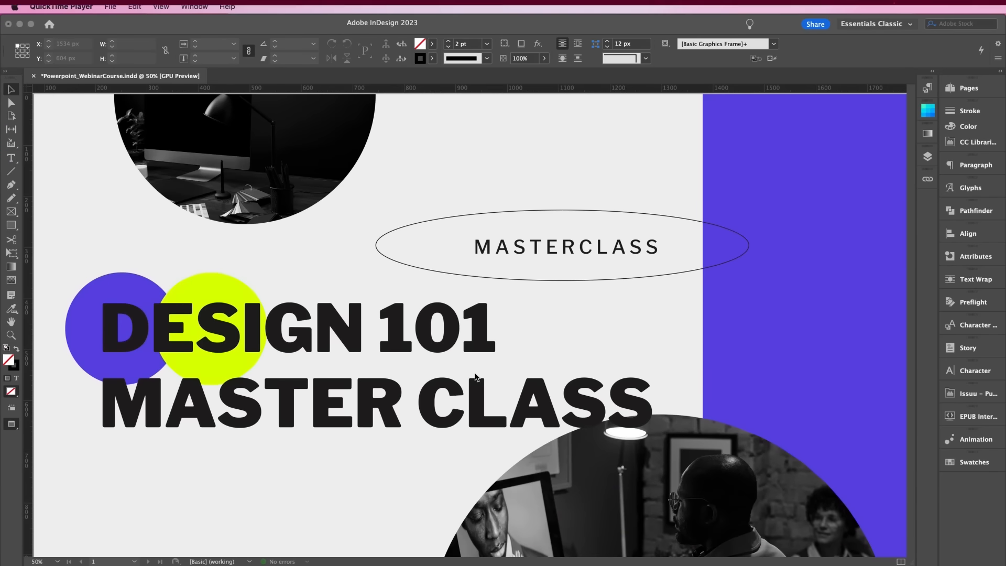
Step: Look through all the slides of the Powerpoint_WebinarCourse document, from the title slide to "Our Work", and return to the first page
click(476, 376)
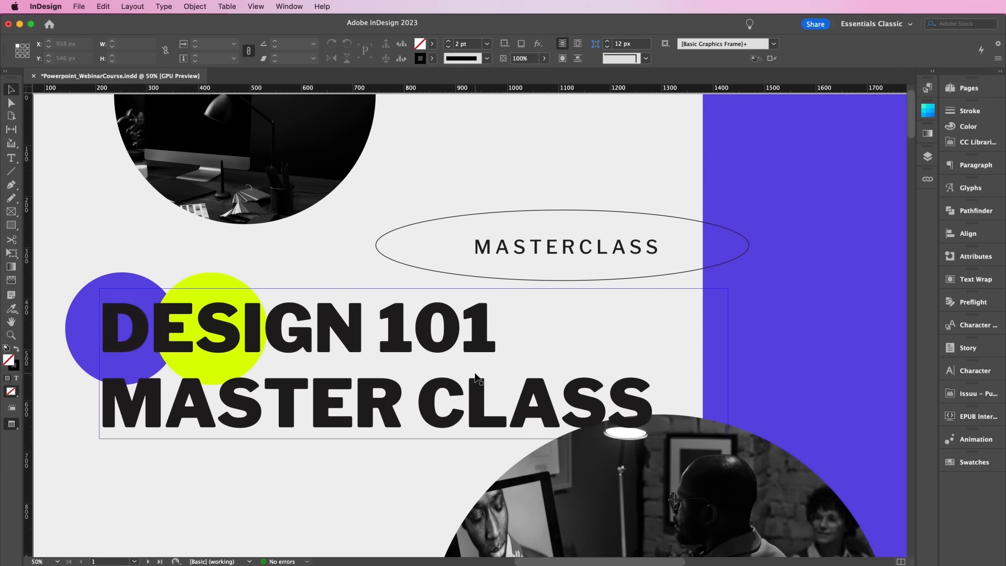
key(super+minus)
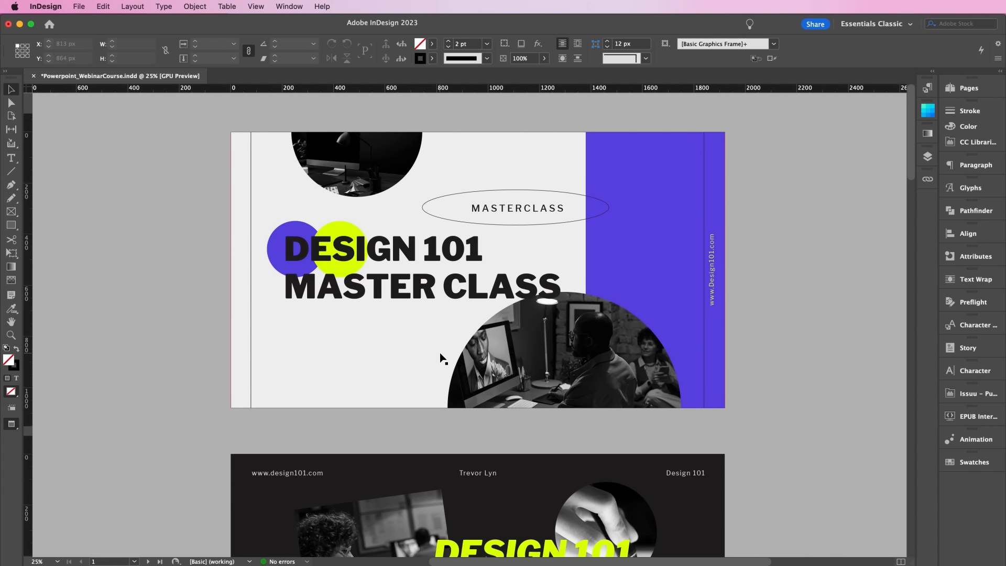
scroll(440, 357, down, 5)
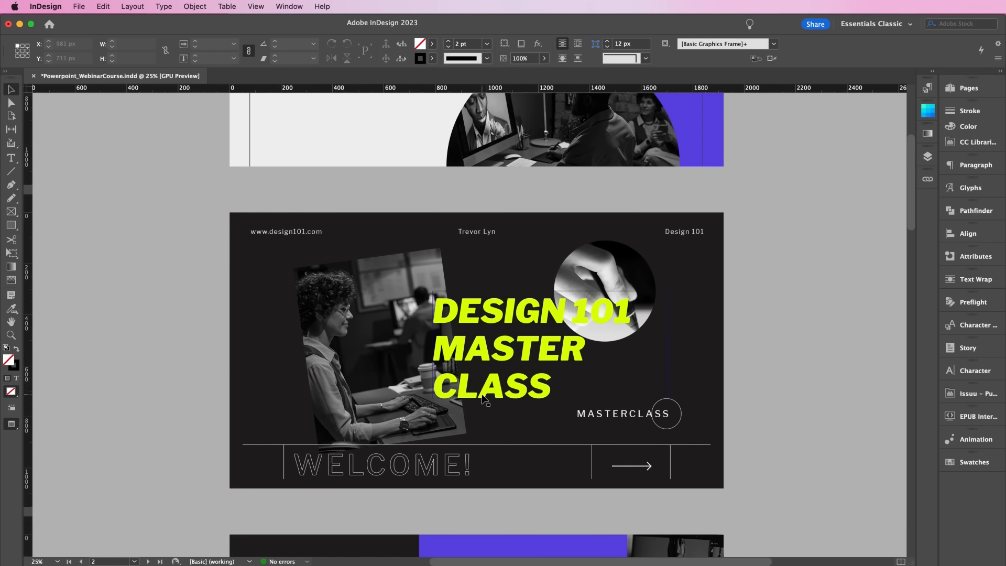
scroll(481, 398, down, 3)
scroll(482, 396, down, 10)
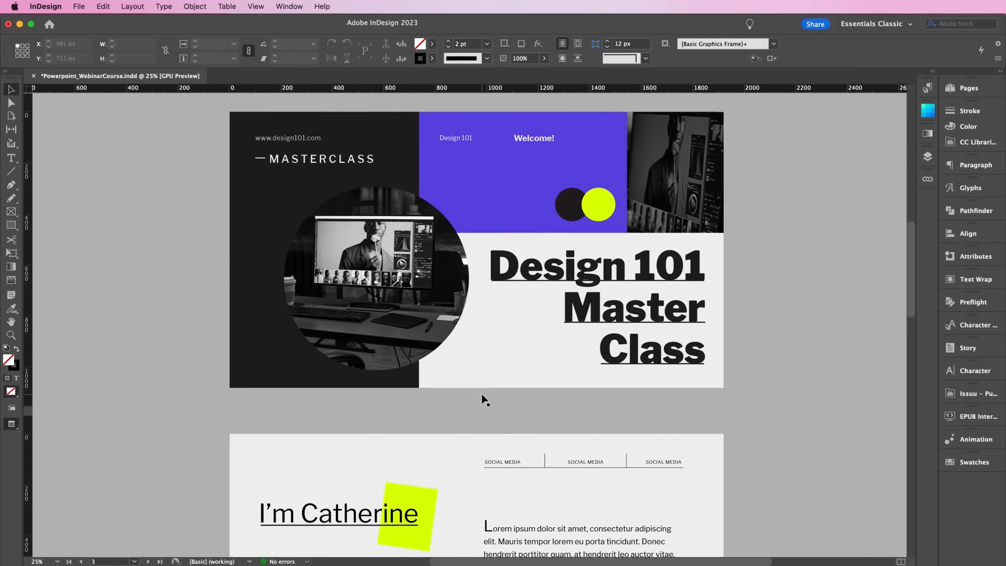
scroll(482, 398, down, 10)
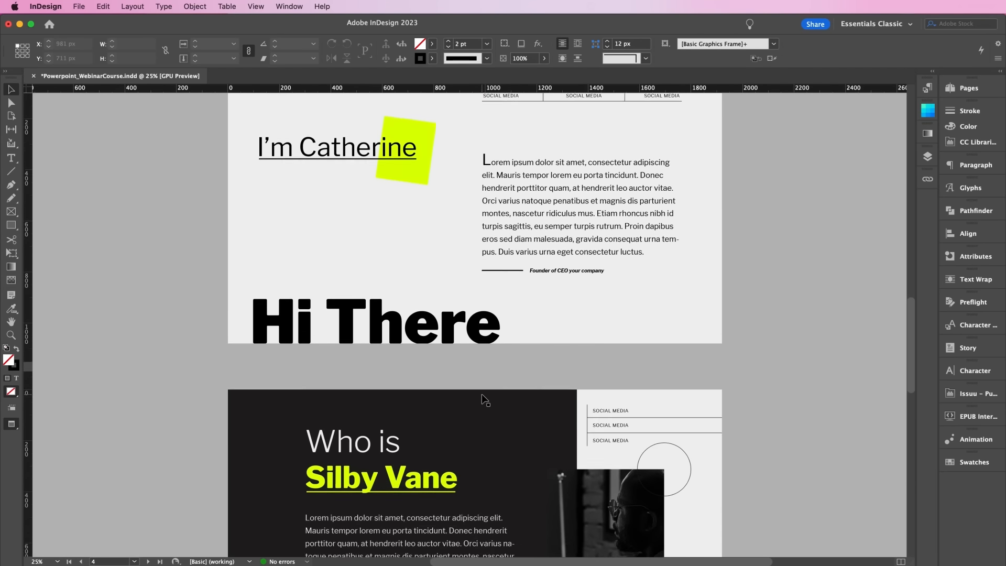
scroll(482, 394, down, 6)
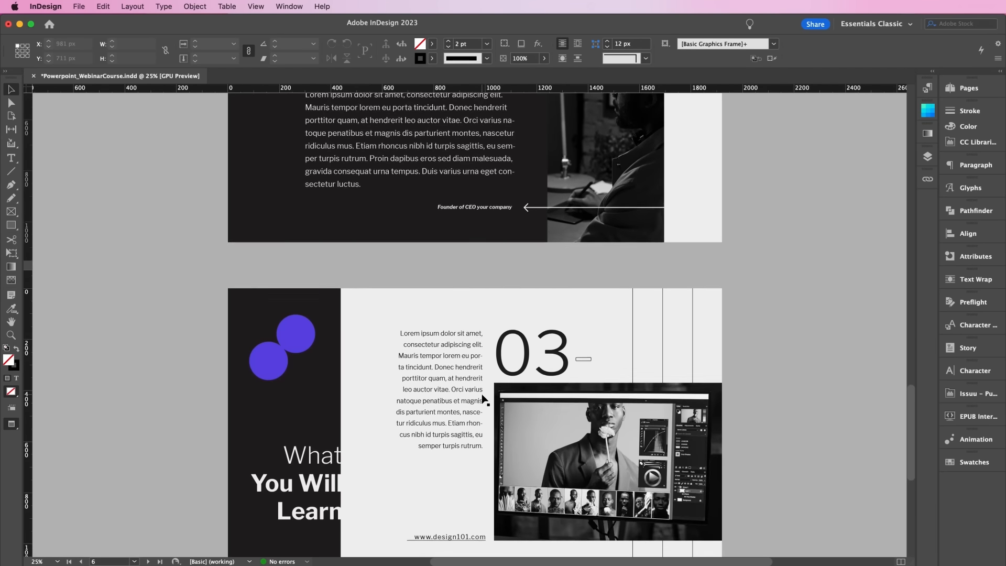
scroll(482, 396, down, 6)
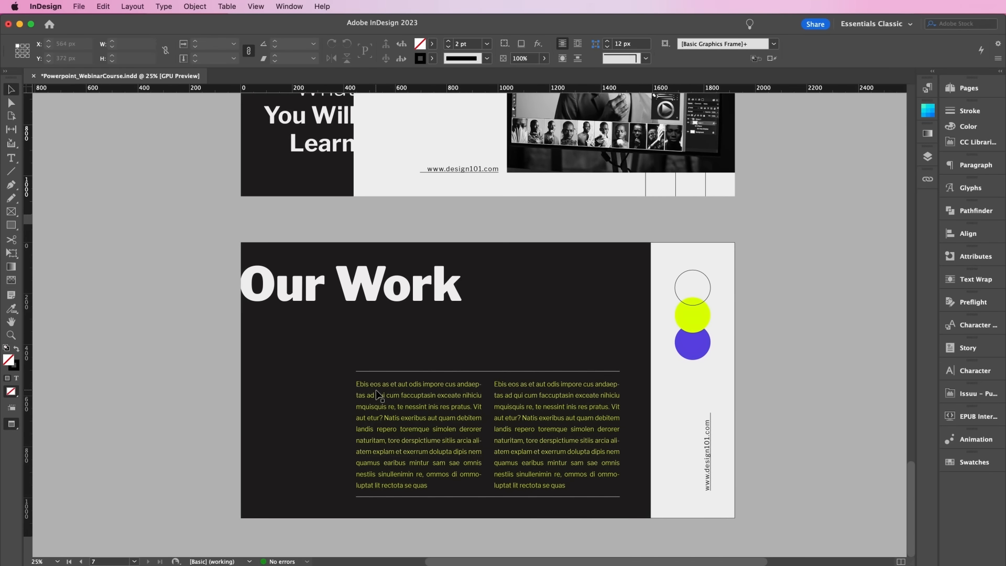
scroll(376, 389, up, 8)
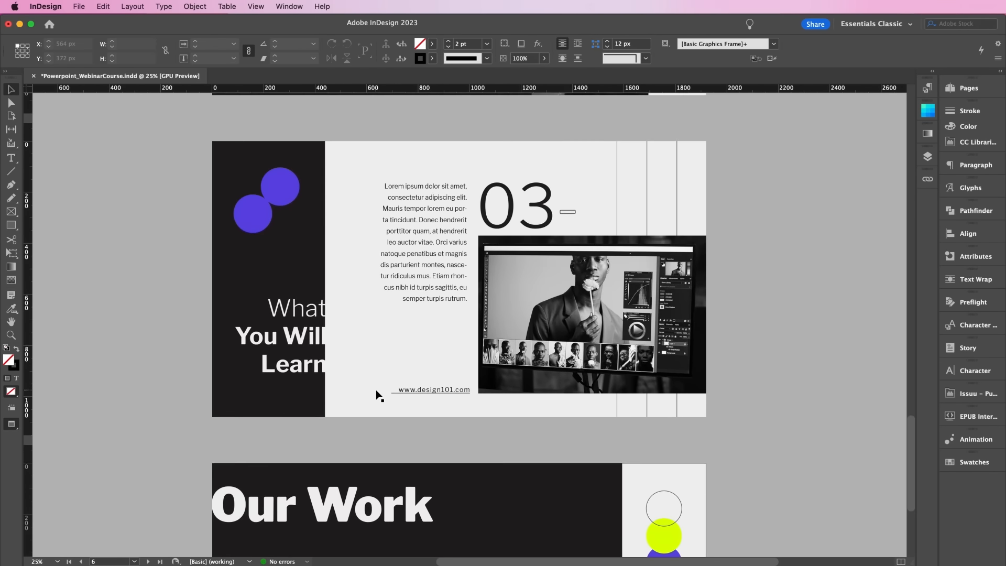
scroll(376, 391, up, 20)
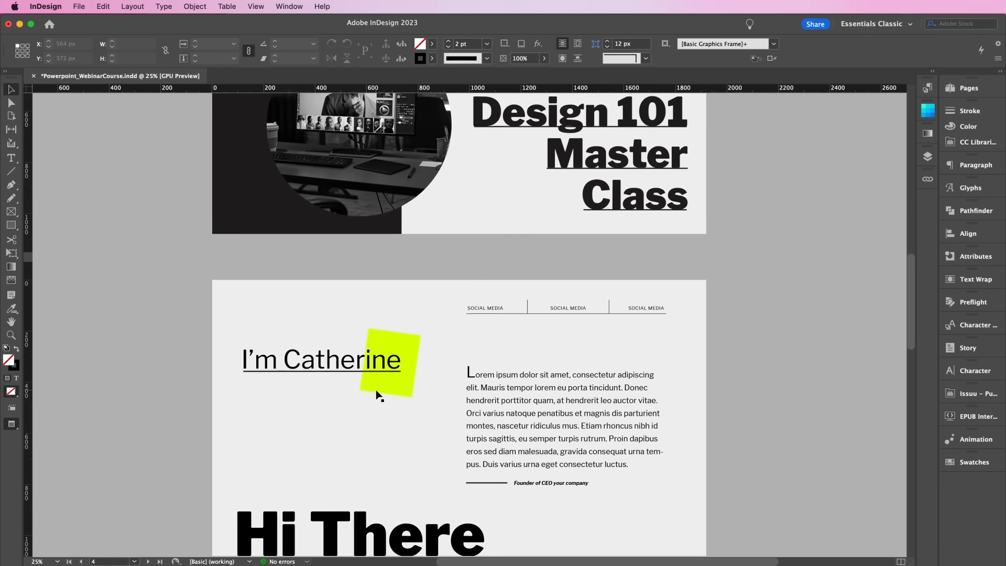
scroll(378, 395, up, 12)
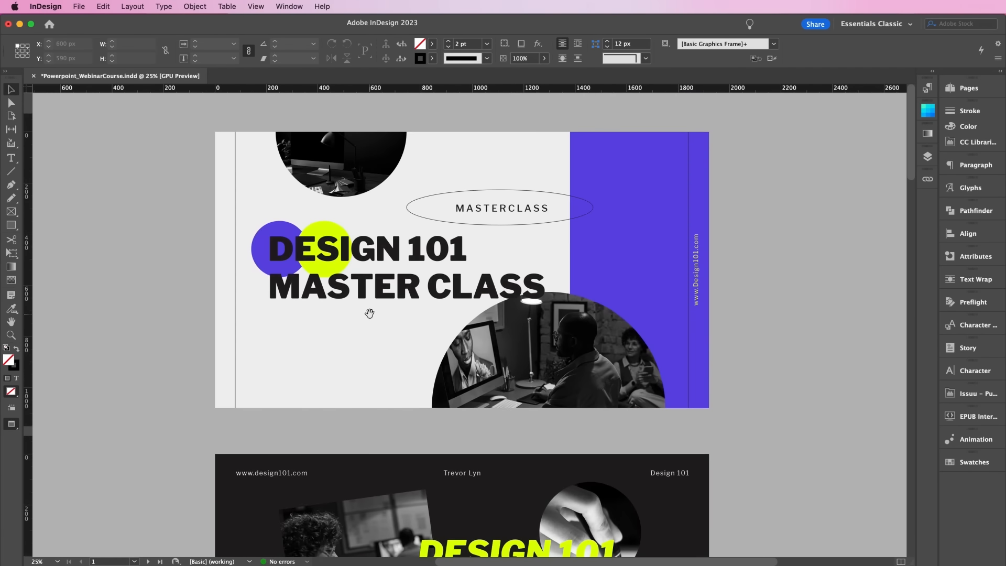
drag(369, 314, 367, 313)
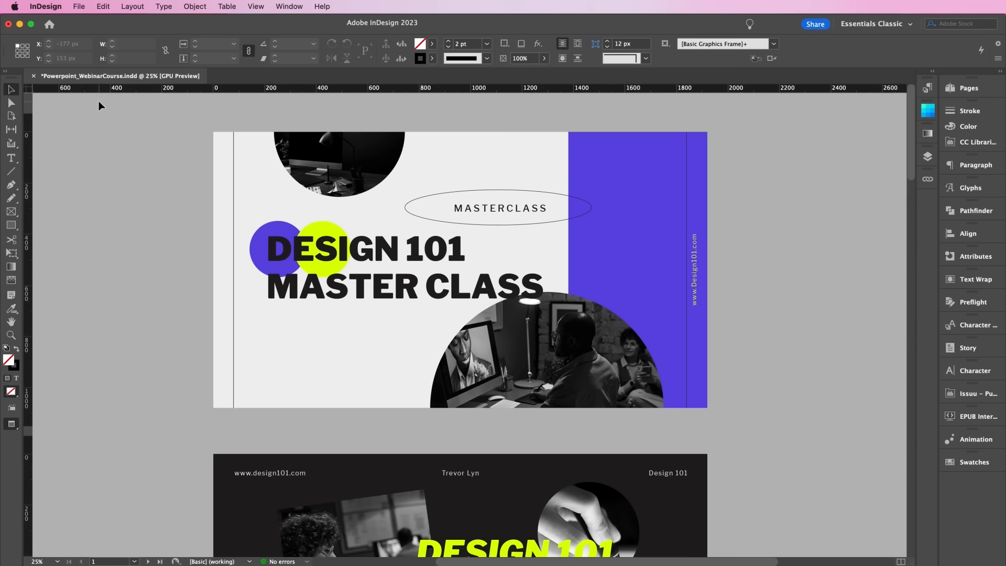
Step: Export all pages of Powerpoint_WebinarCourse as an Adobe PDF (Print) based on High Quality Print, with hyperlinks included
click(79, 7)
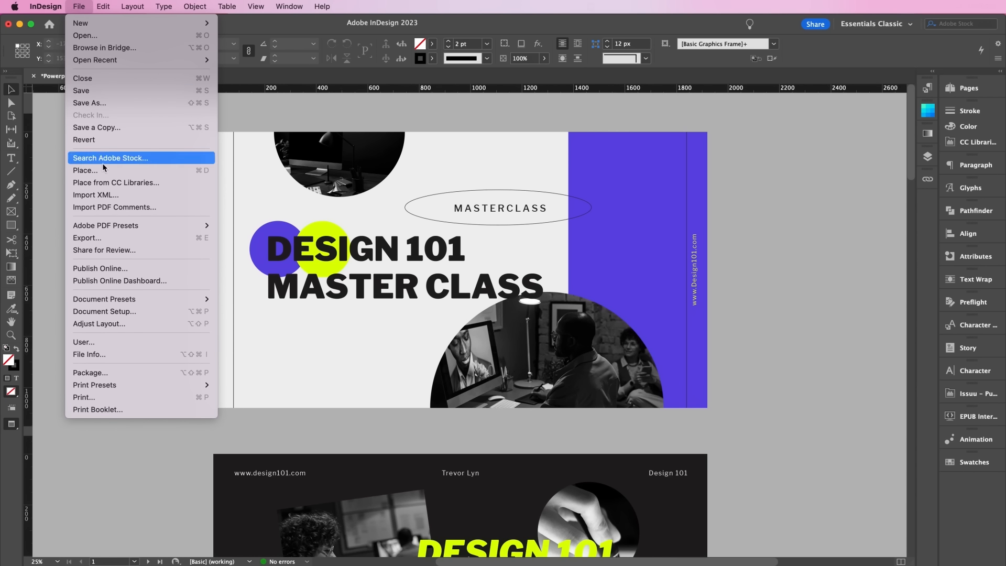
click(134, 241)
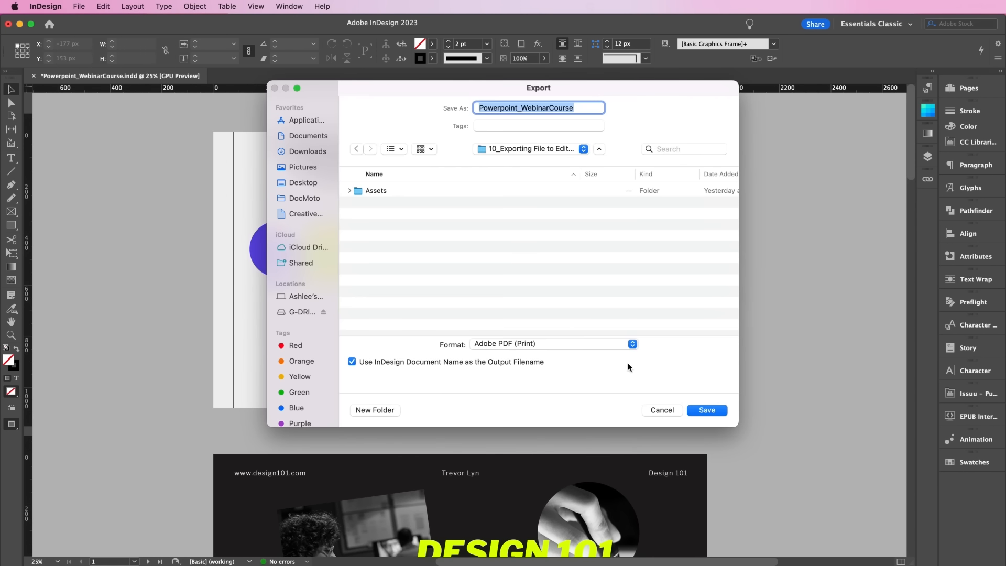
click(700, 412)
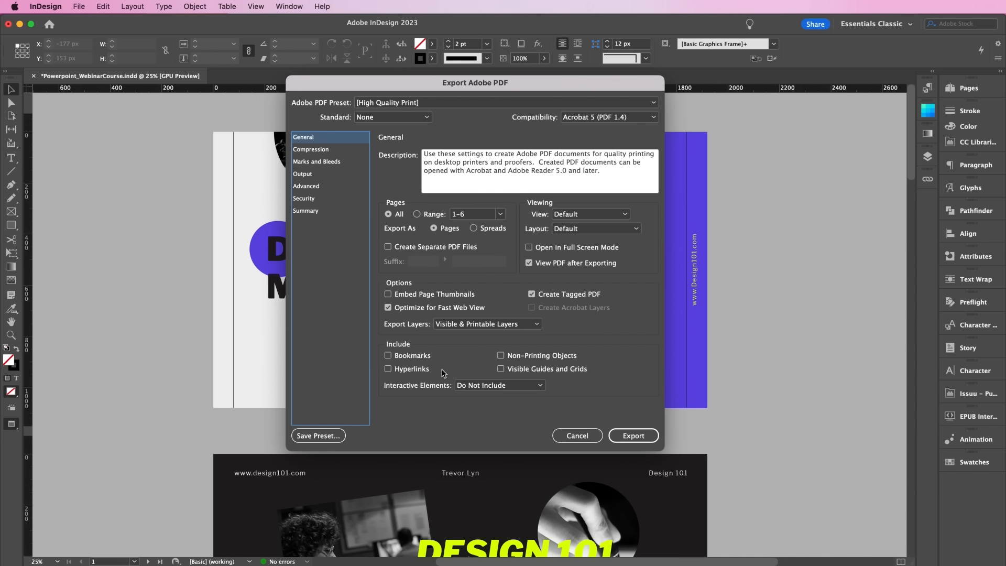
click(388, 369)
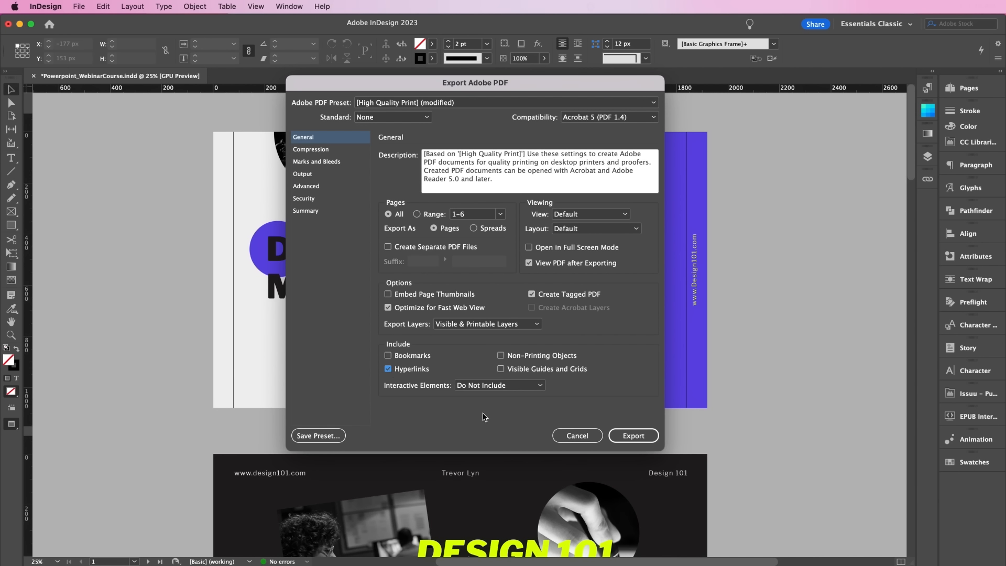
click(628, 437)
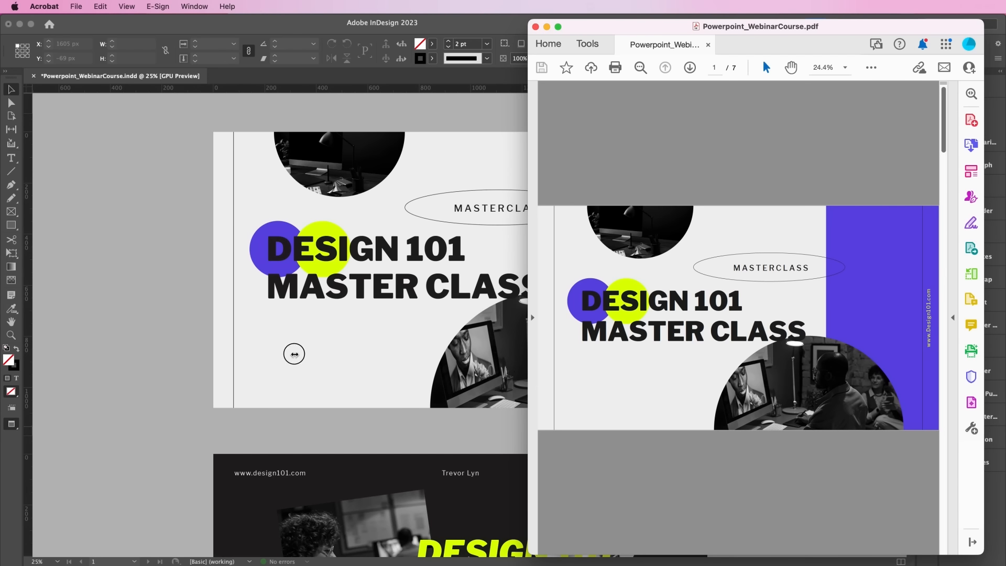
Step: Widen the Acrobat window showing the exported PDF and start exporting it as a Microsoft PowerPoint presentation
drag(286, 354, 236, 356)
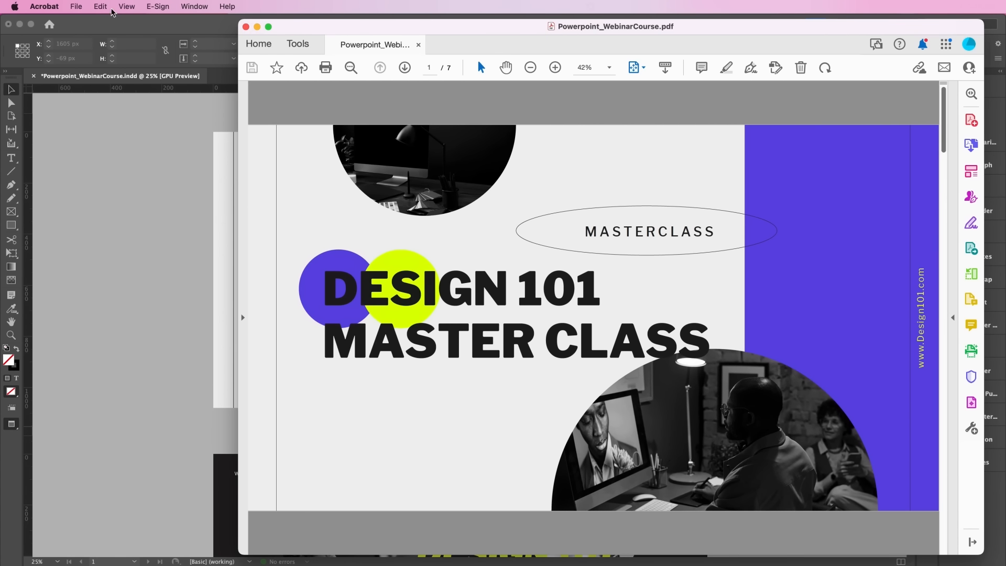
click(76, 7)
mouse_move(183, 148)
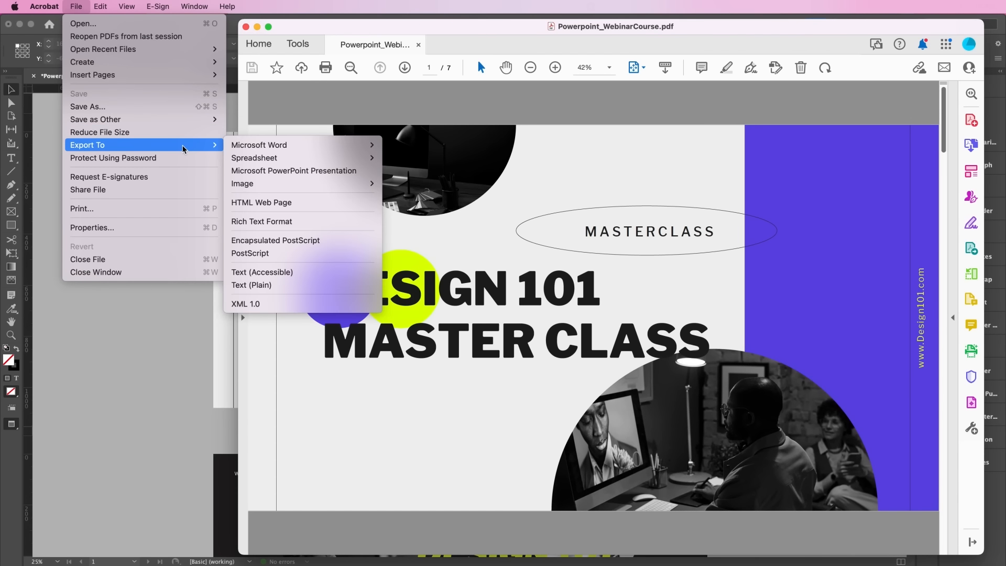
click(264, 171)
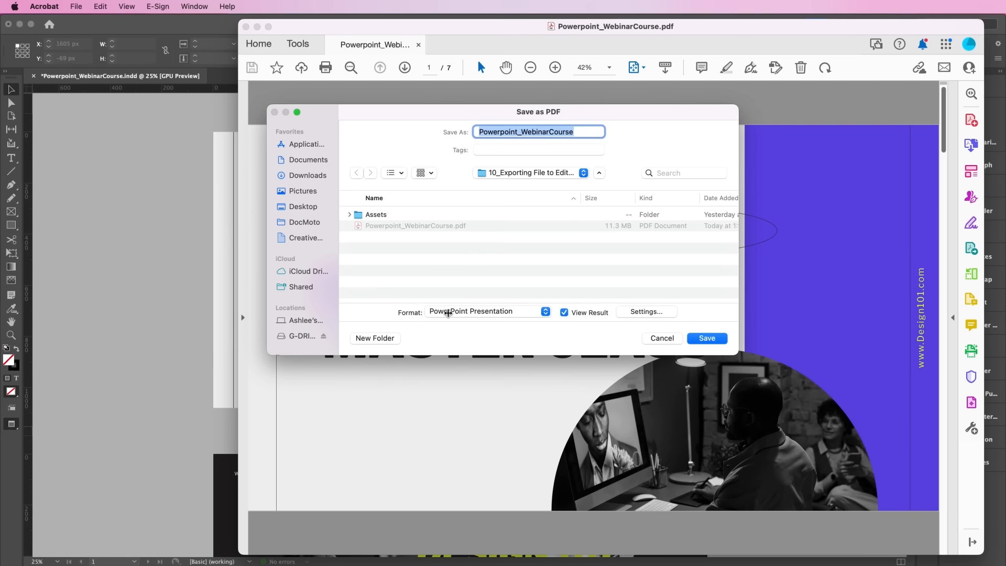
Step: Review the PPTX comment and text recognition settings, keep PowerPoint Presentation as the format, and save the export as Powerpoint_WebinarCourse
click(653, 316)
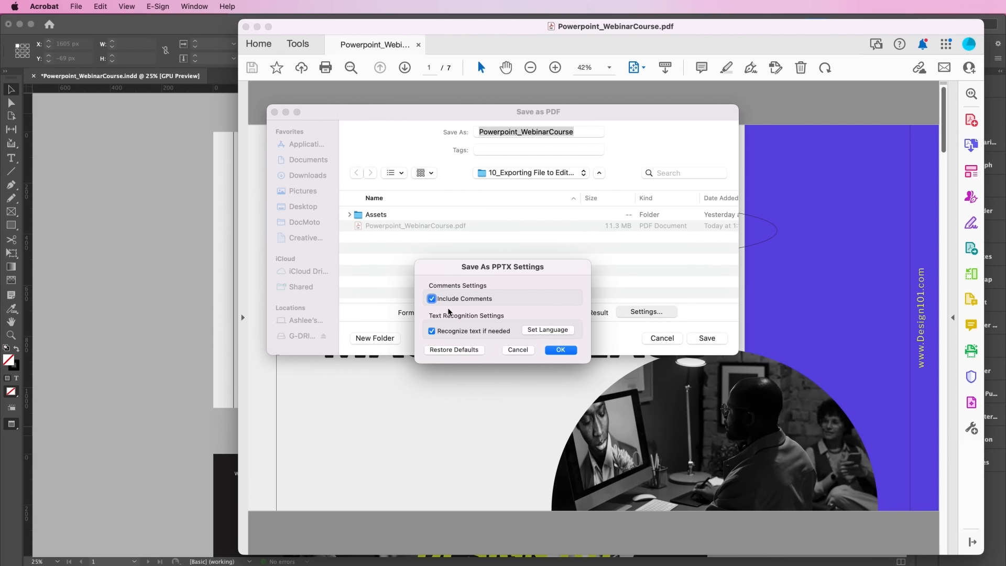
click(433, 299)
click(559, 350)
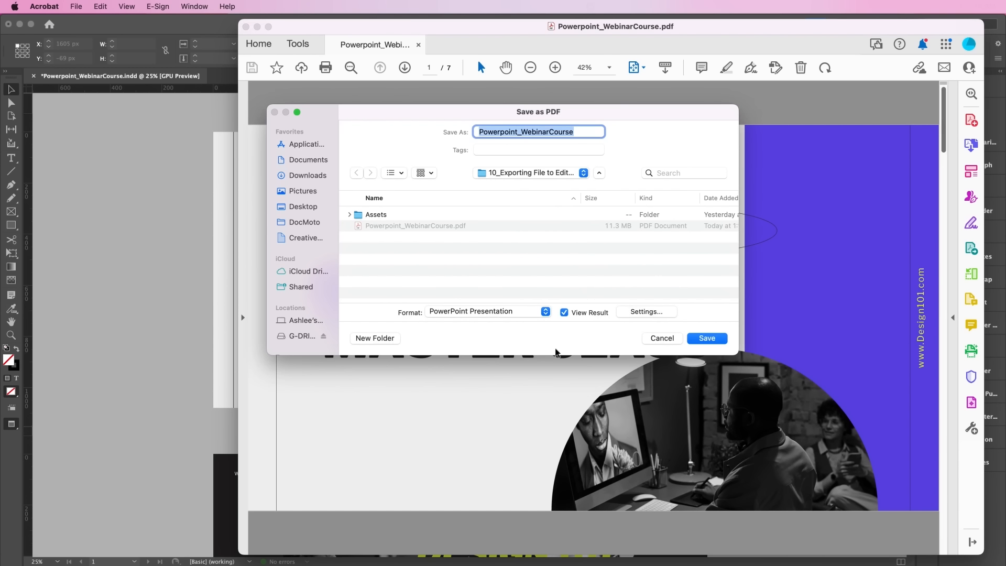
click(545, 312)
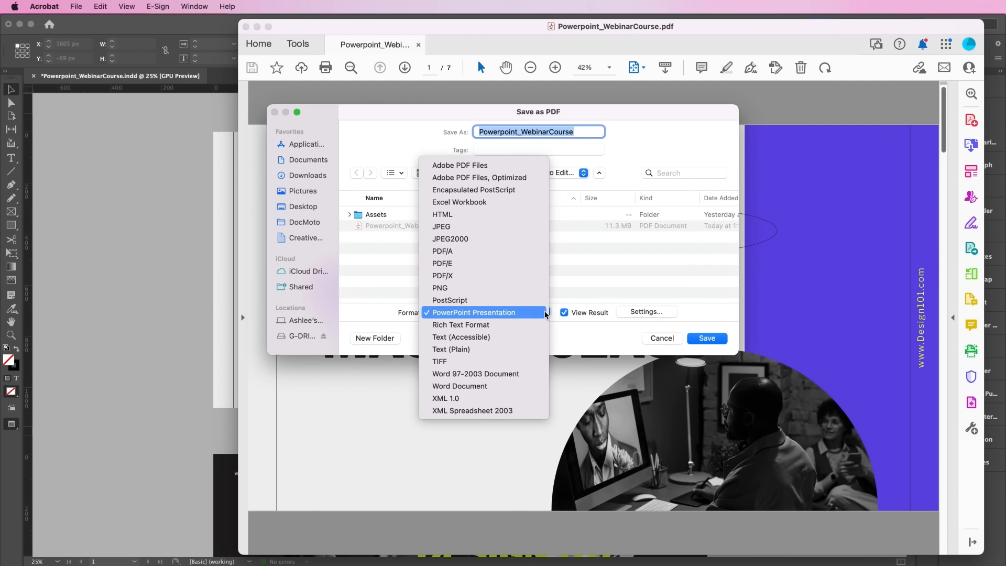
click(517, 314)
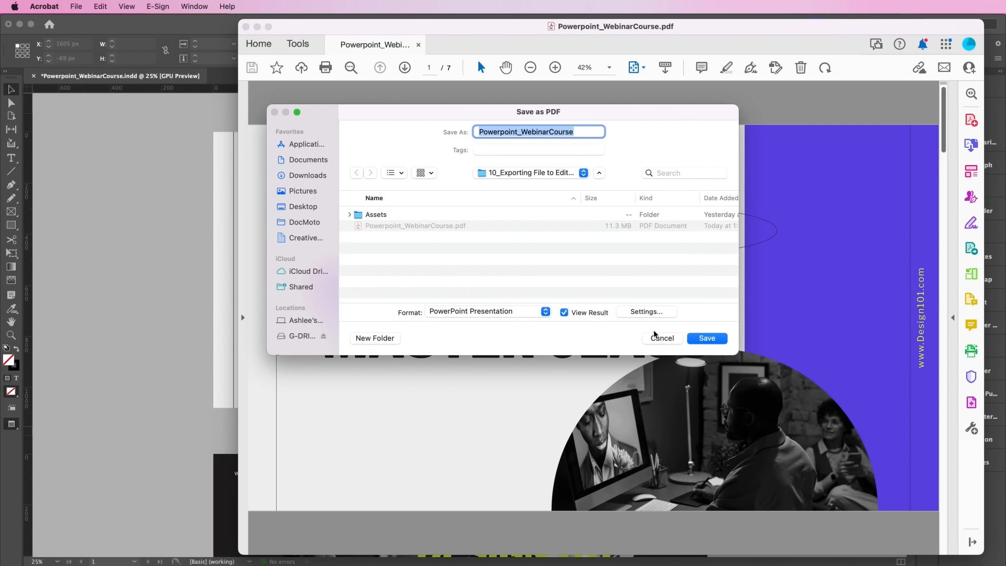
click(702, 340)
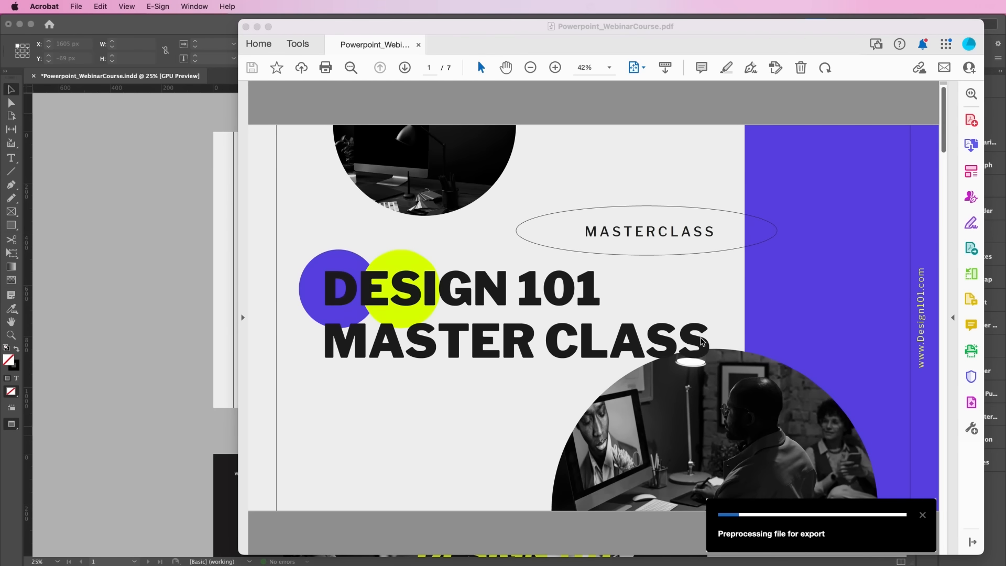
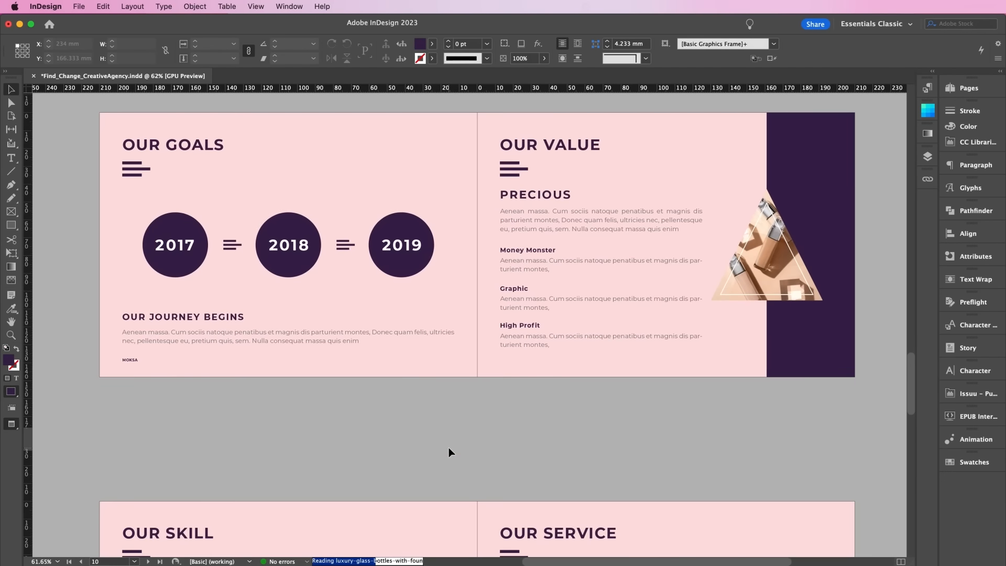
Step: Look through the Find_Change_CreativeAgency document for the MOKSA name, from the cover title to the labels at the foot of the inner pages
scroll(448, 452, down, 15)
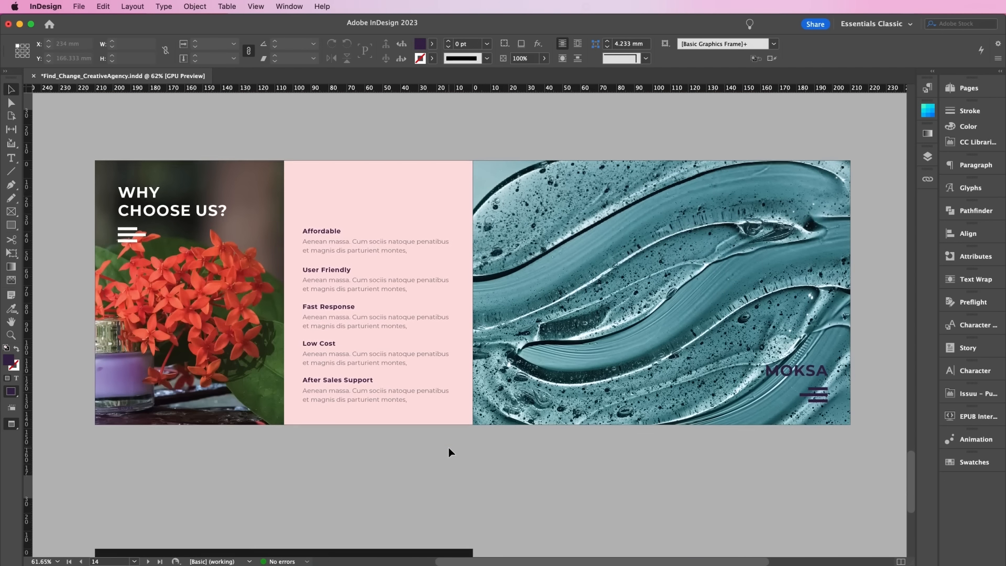
scroll(450, 452, up, 20)
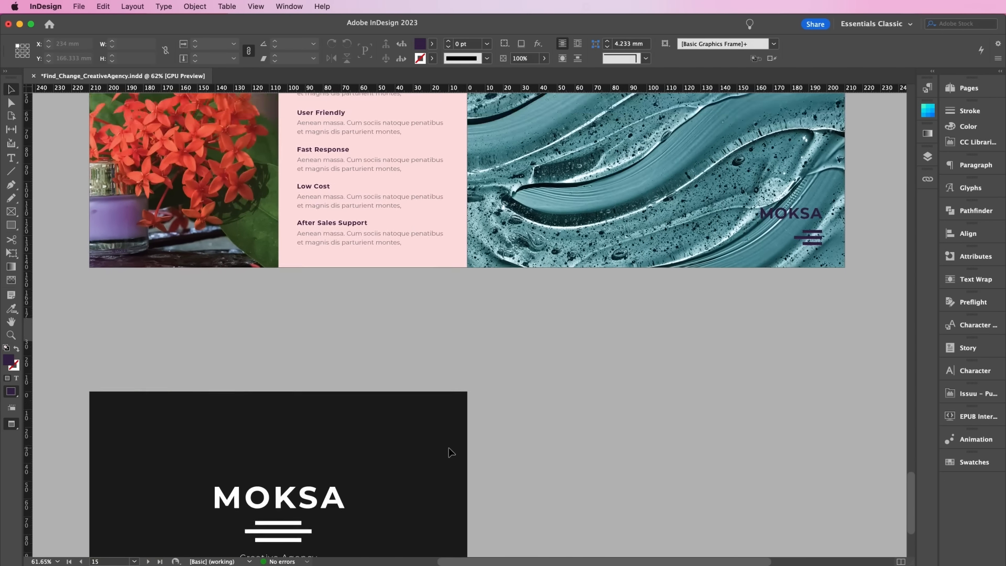
scroll(448, 452, up, 10)
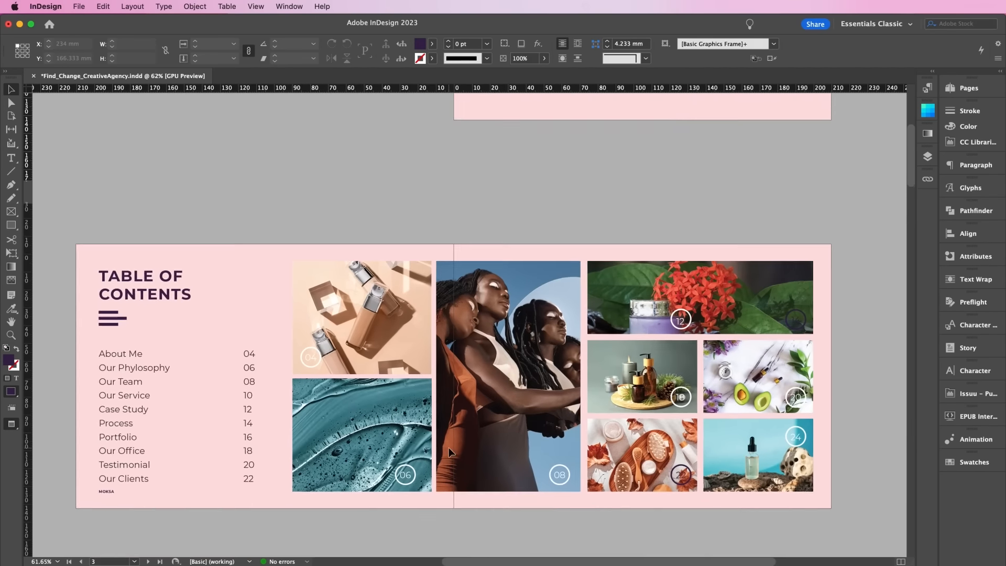
click(612, 264)
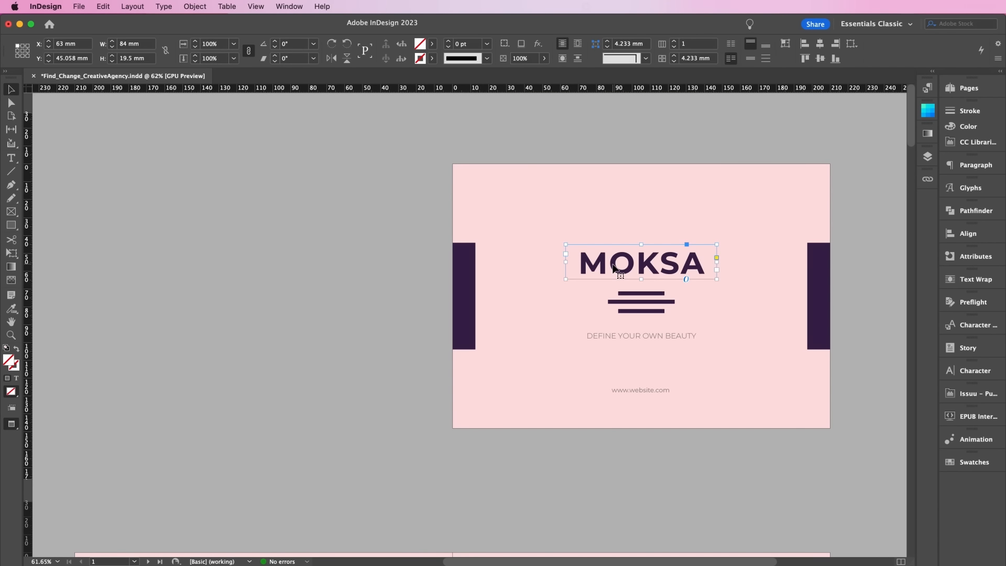
key(super+equal)
key(super+equal)
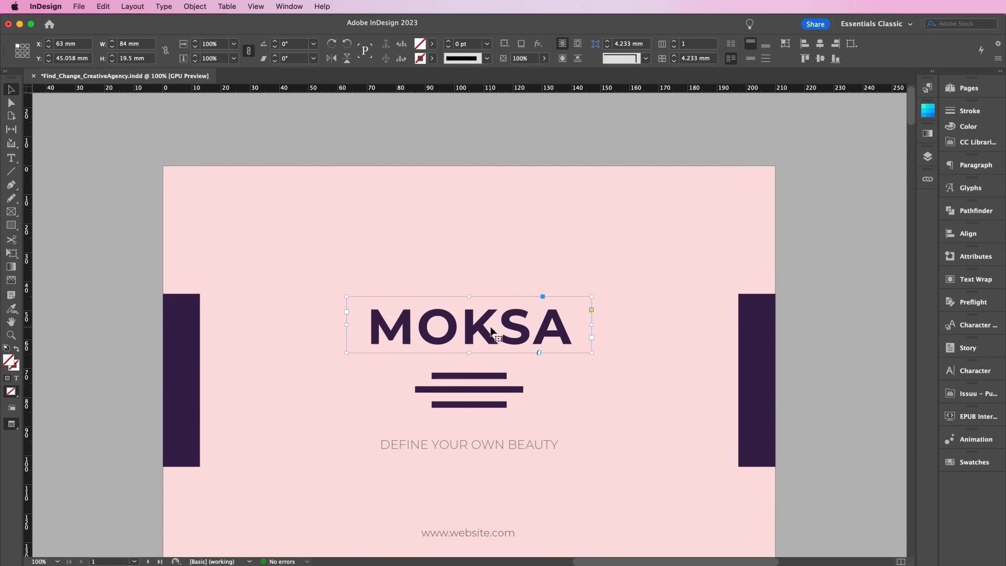
scroll(491, 329, down, 15)
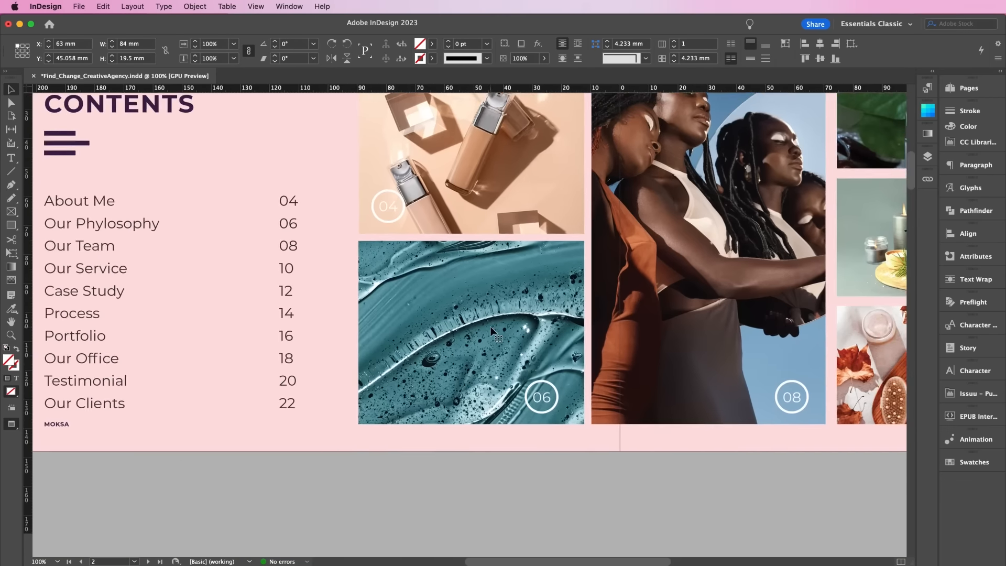
scroll(491, 329, down, 3)
scroll(491, 329, left, 3)
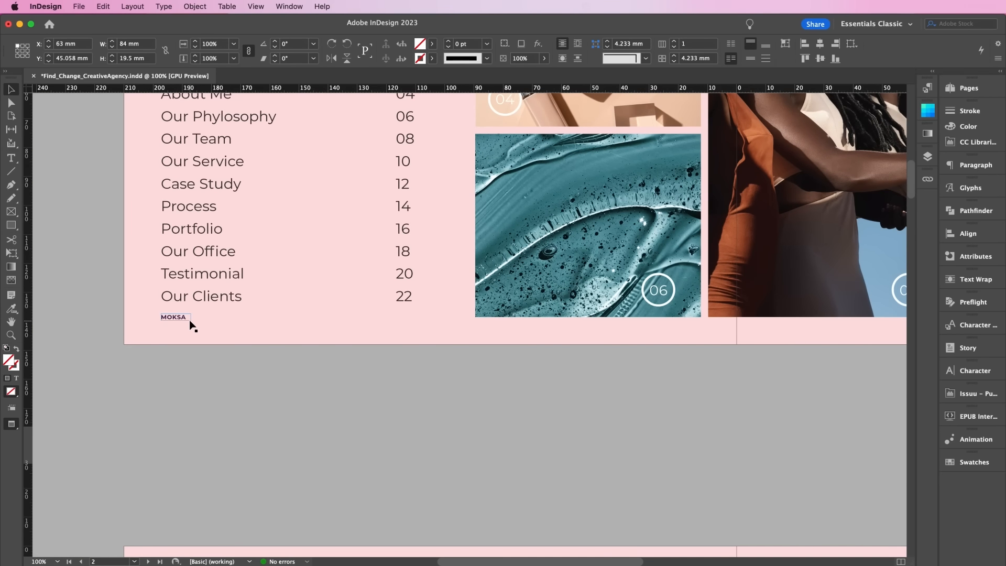
scroll(220, 424, down, 12)
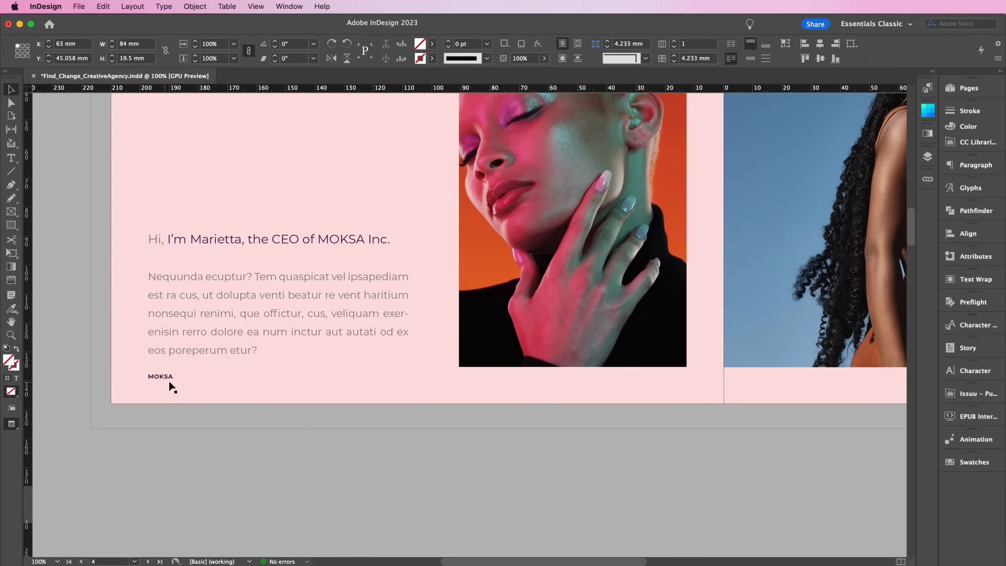
scroll(191, 382, down, 12)
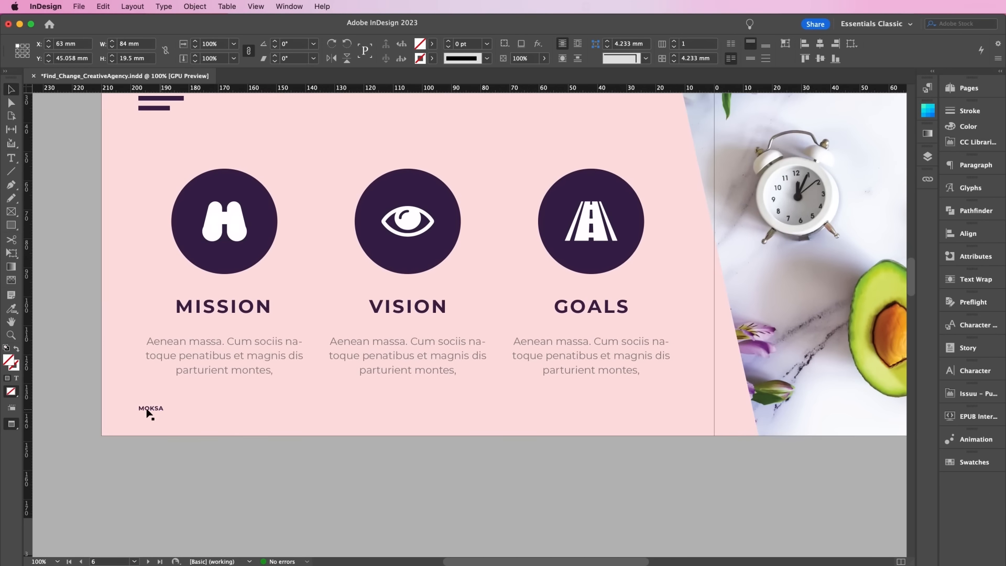
scroll(167, 421, up, 16)
scroll(168, 421, right, 4)
scroll(168, 417, up, 20)
scroll(168, 417, right, 7)
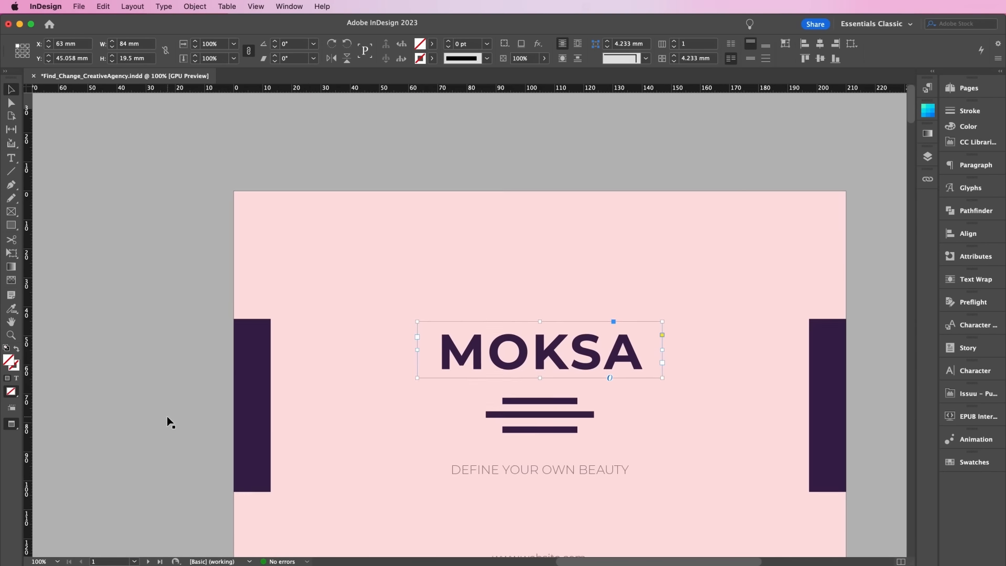
Step: Try retyping the cover title MOKSA as "luna", undo the typing, and deselect everything
double_click(439, 343)
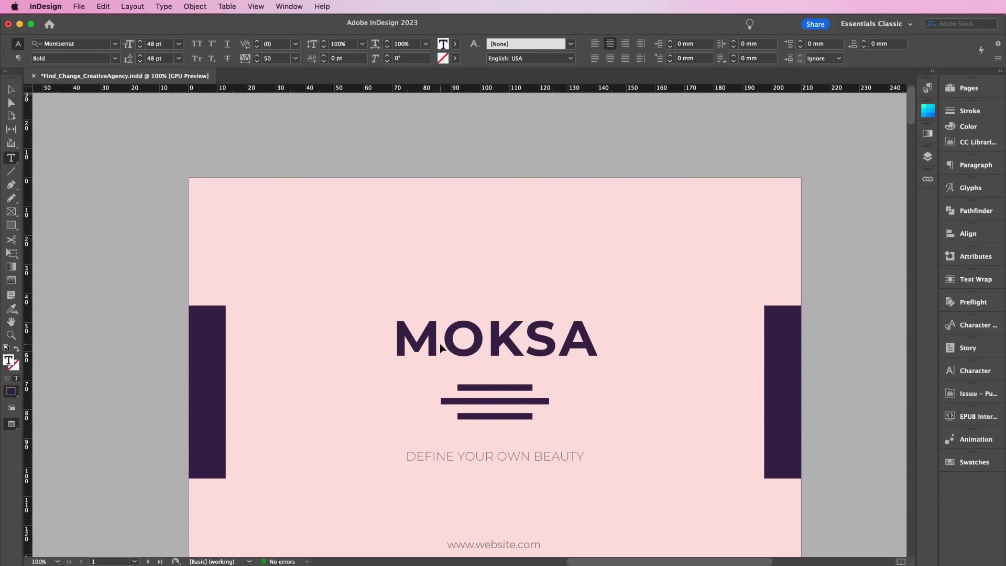
key(super+a)
text(I)
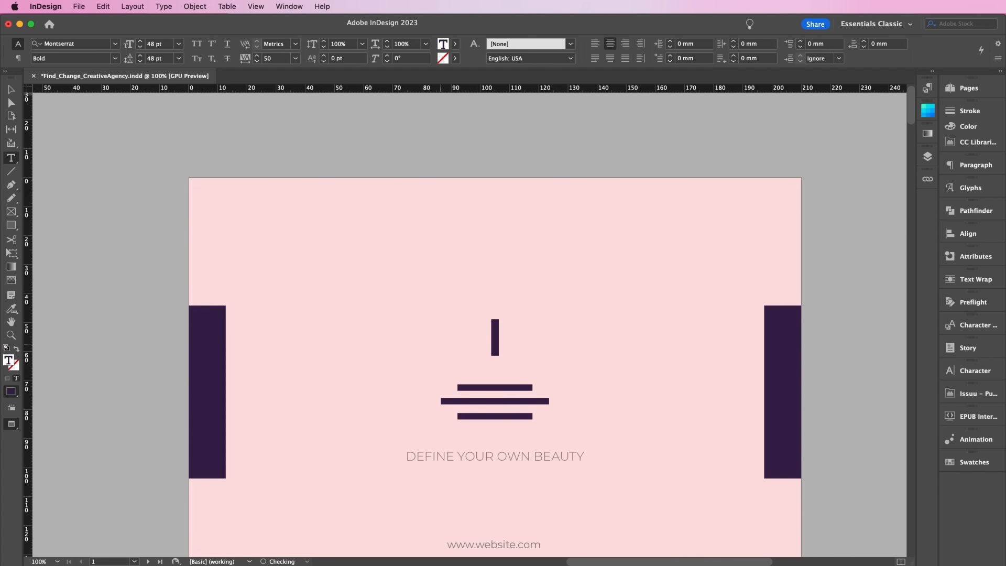
text(una)
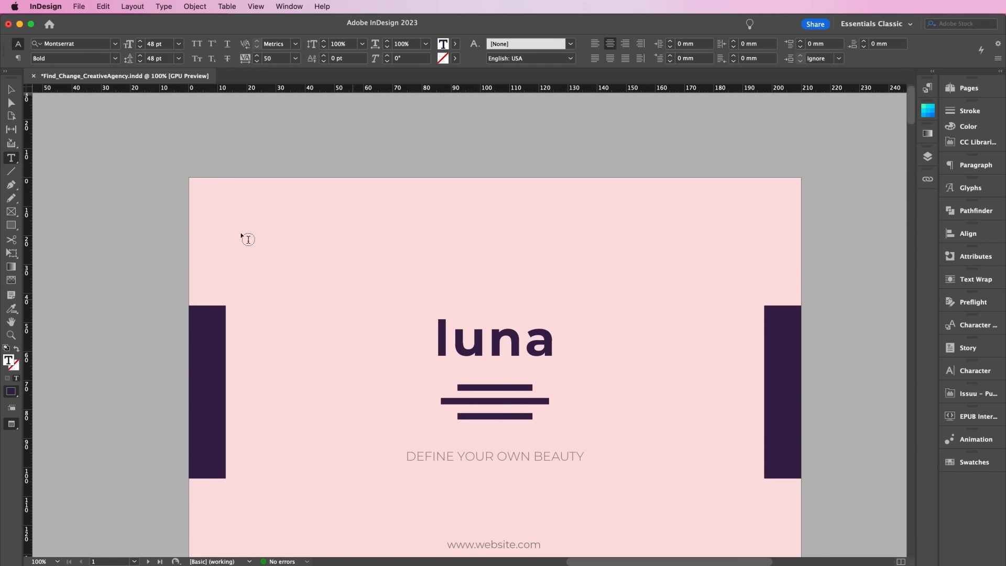
key(super+z)
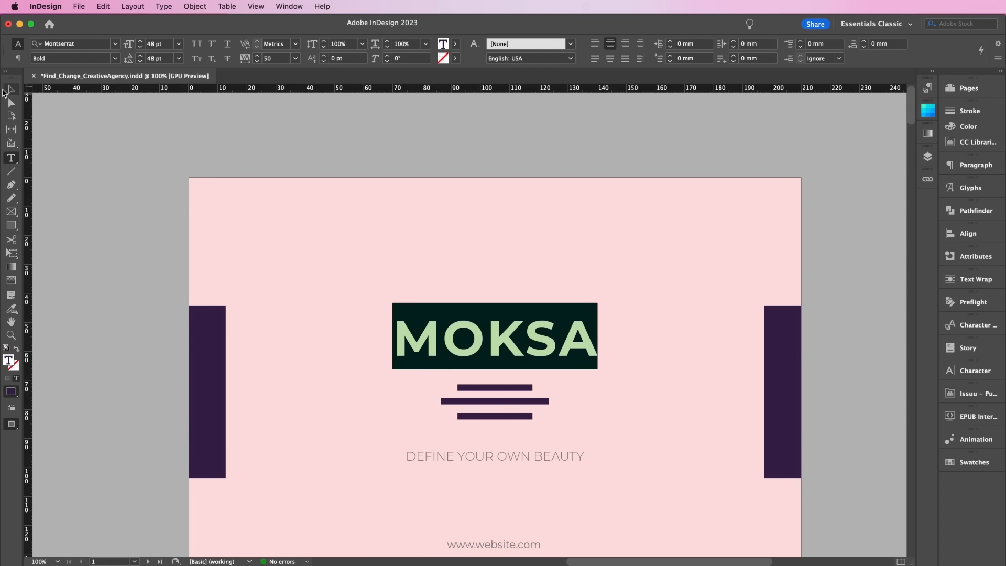
click(11, 90)
key(shift+super+a)
Step: Use Find/Change on the document's text to find the cover title MOKSA and change it to LUNA
click(103, 6)
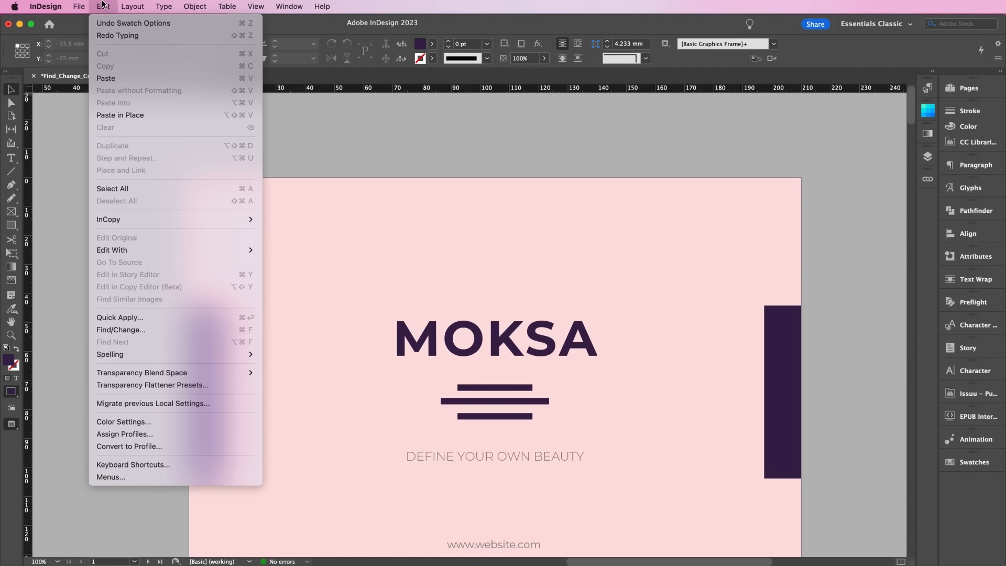
click(134, 329)
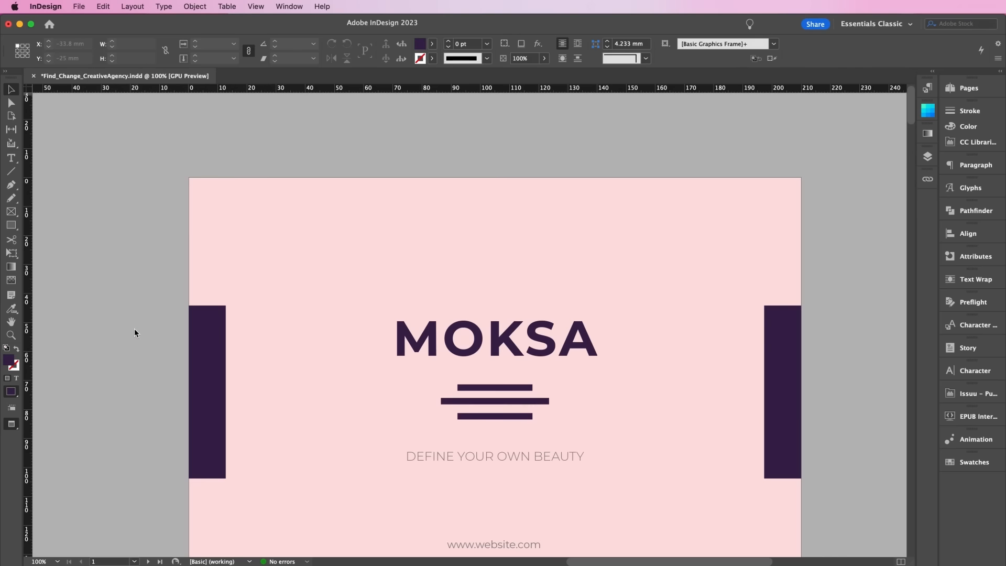
scroll(276, 331, right, 5)
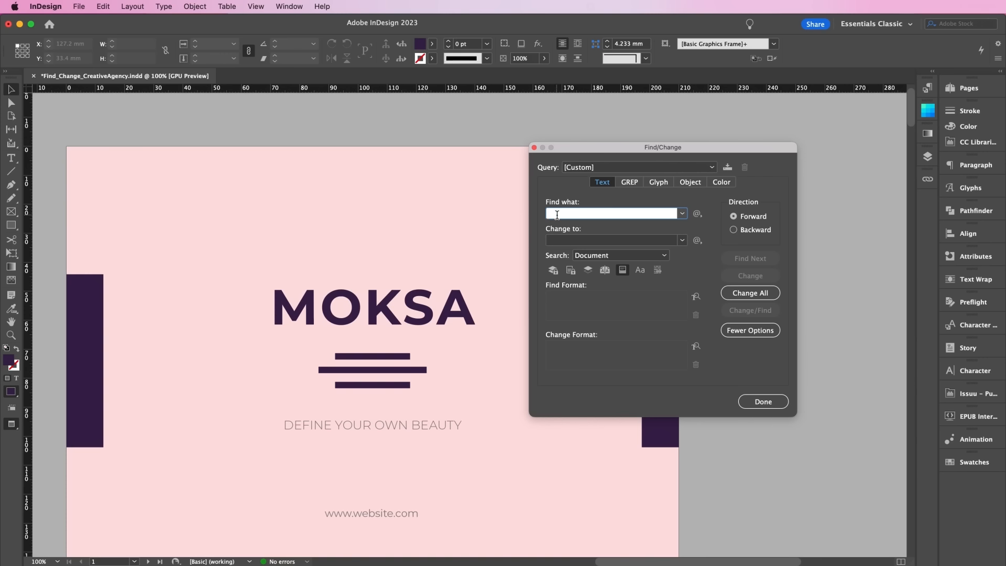
text(MOKSA)
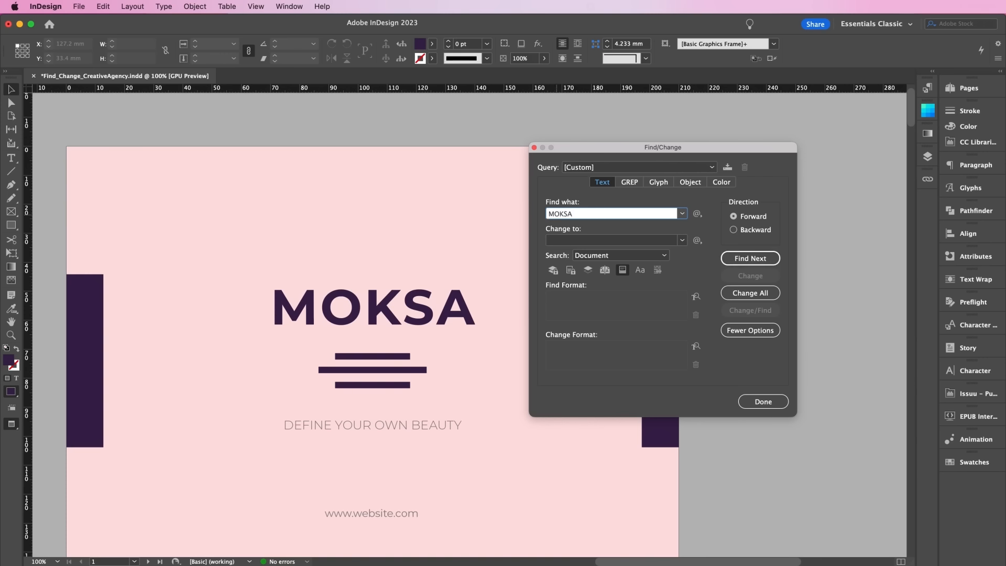
click(558, 241)
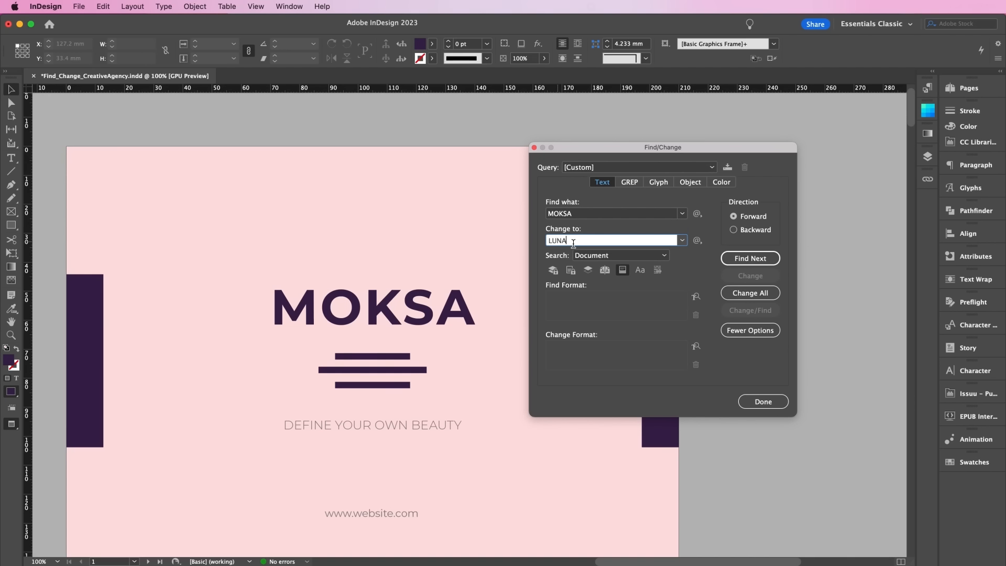
click(744, 259)
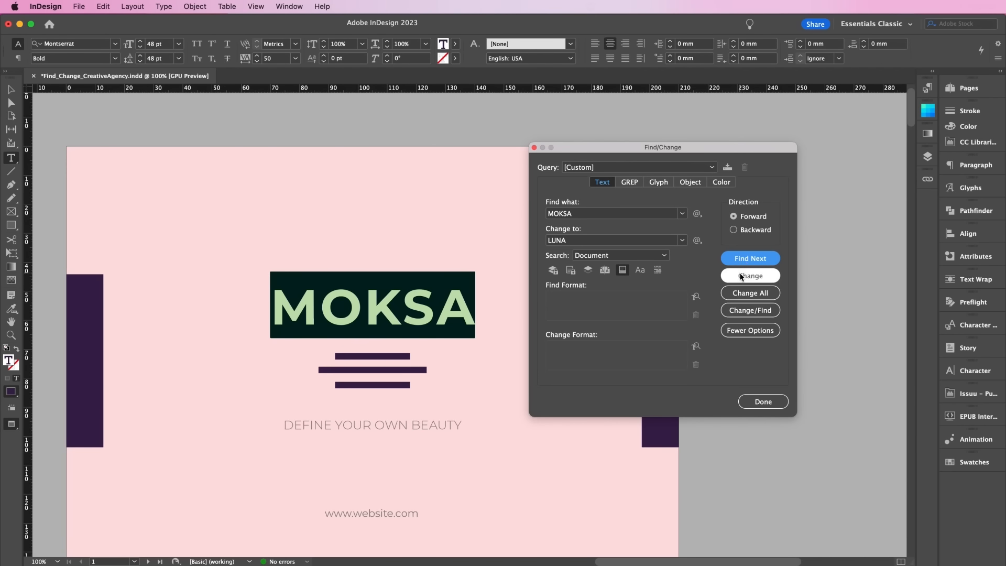
click(740, 276)
Step: Change all remaining instances of MOKSA in the document to LUNA, close Find/Change, and check the labels at the foot of the pages
click(735, 295)
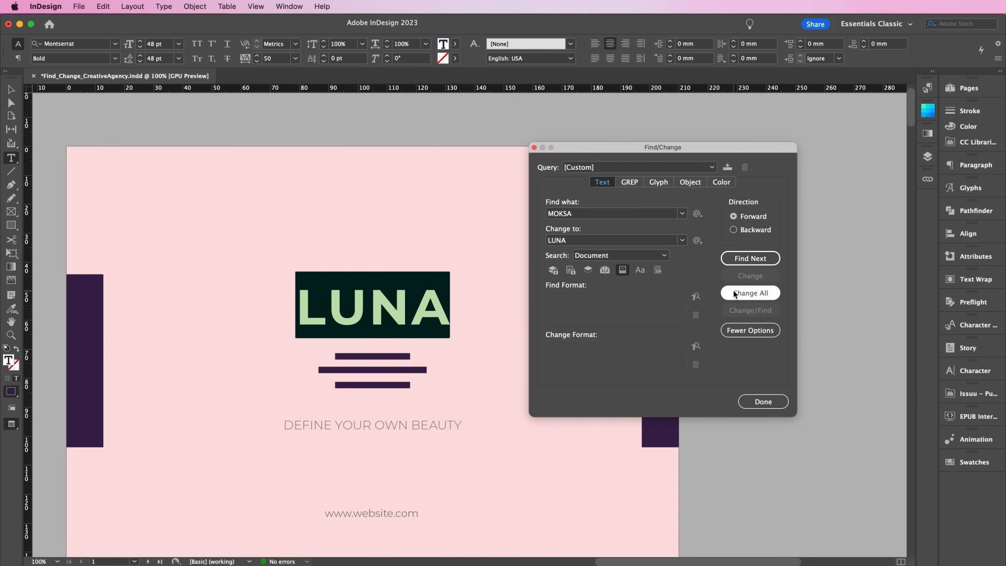
scroll(352, 341, down, 10)
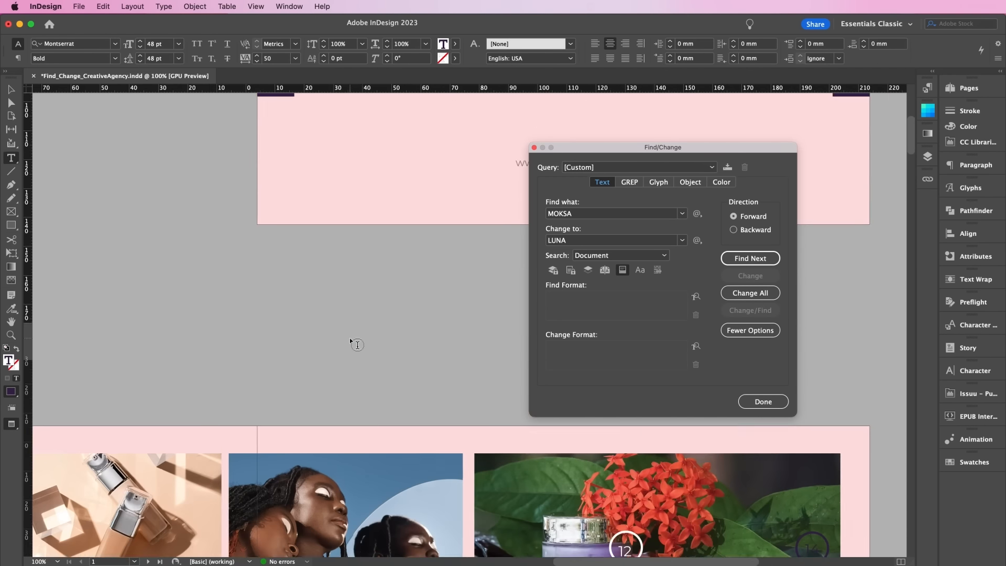
scroll(360, 345, left, 5)
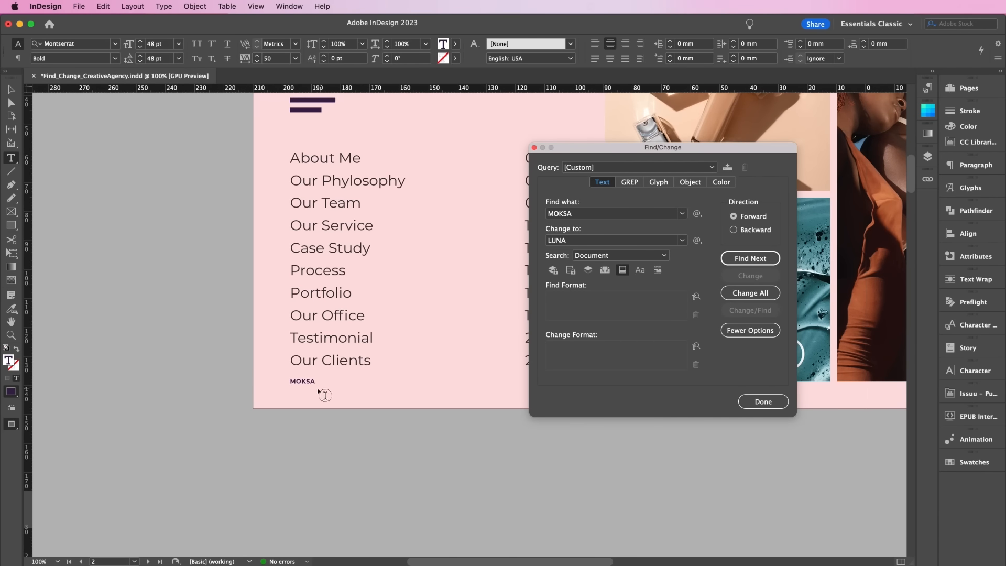
click(735, 295)
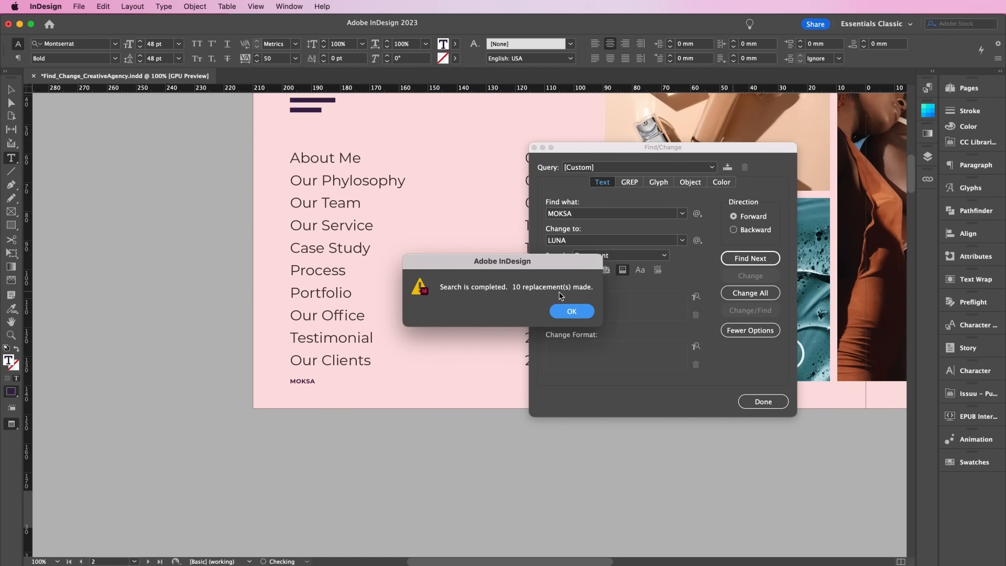
click(571, 311)
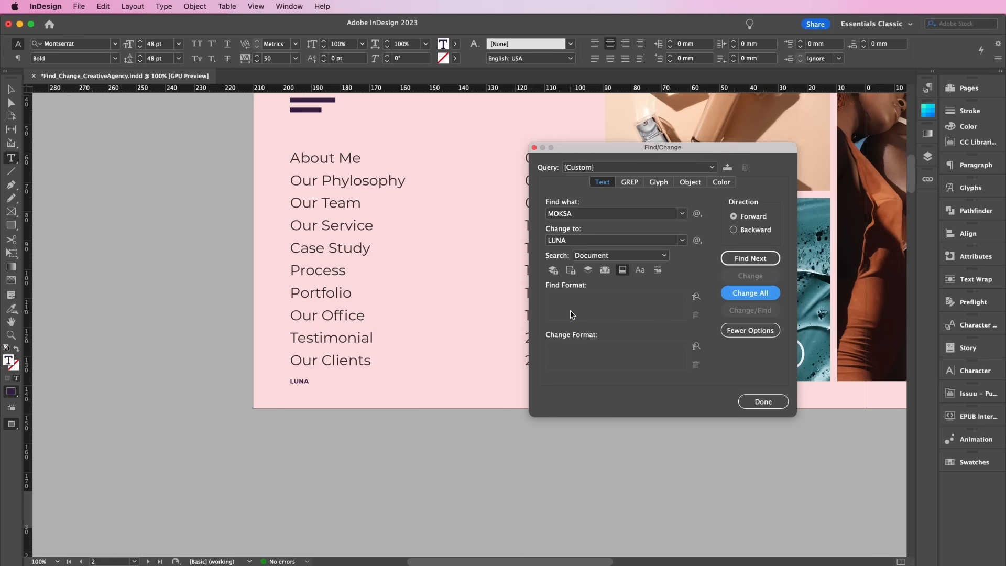
click(762, 402)
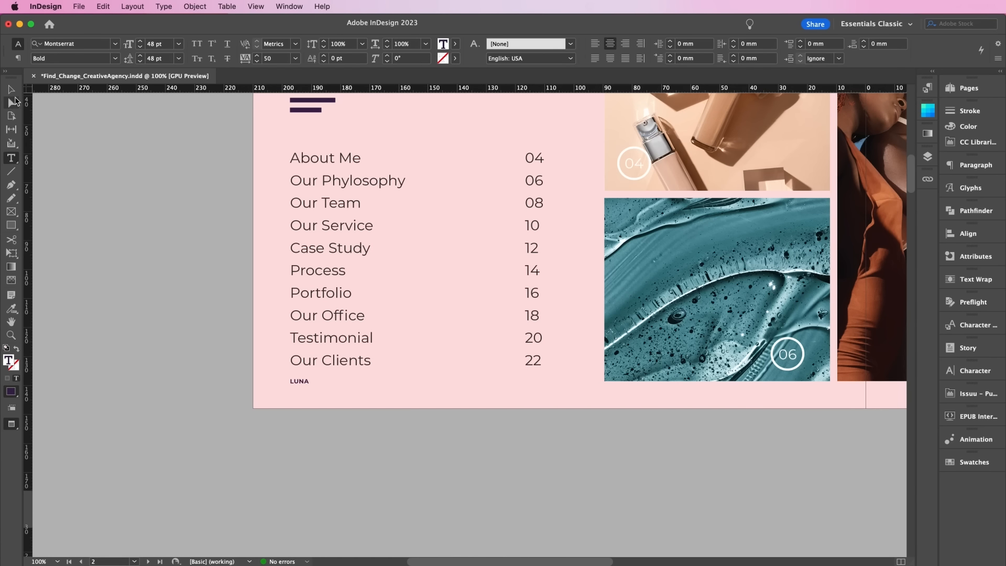
click(15, 89)
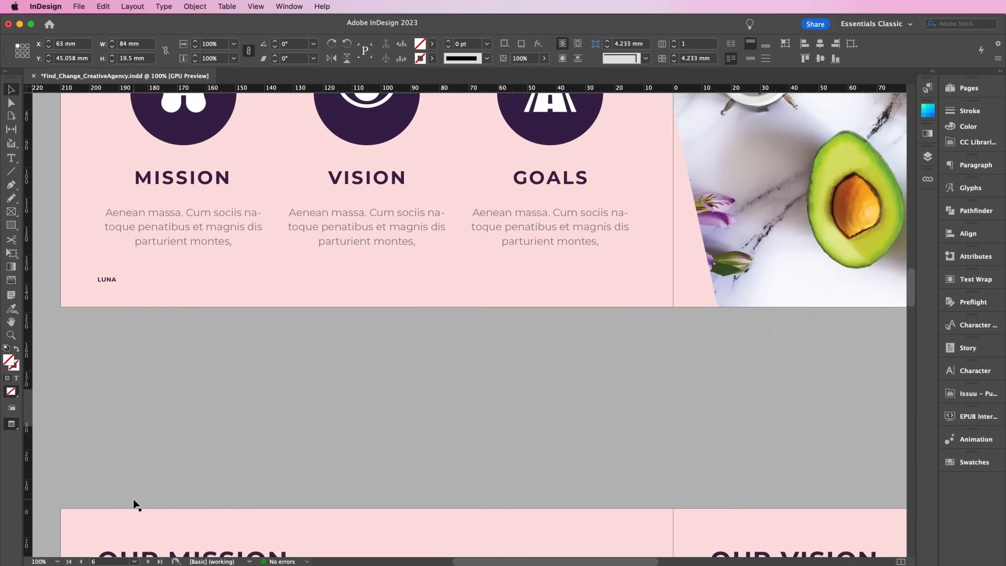
scroll(133, 499, down, 10)
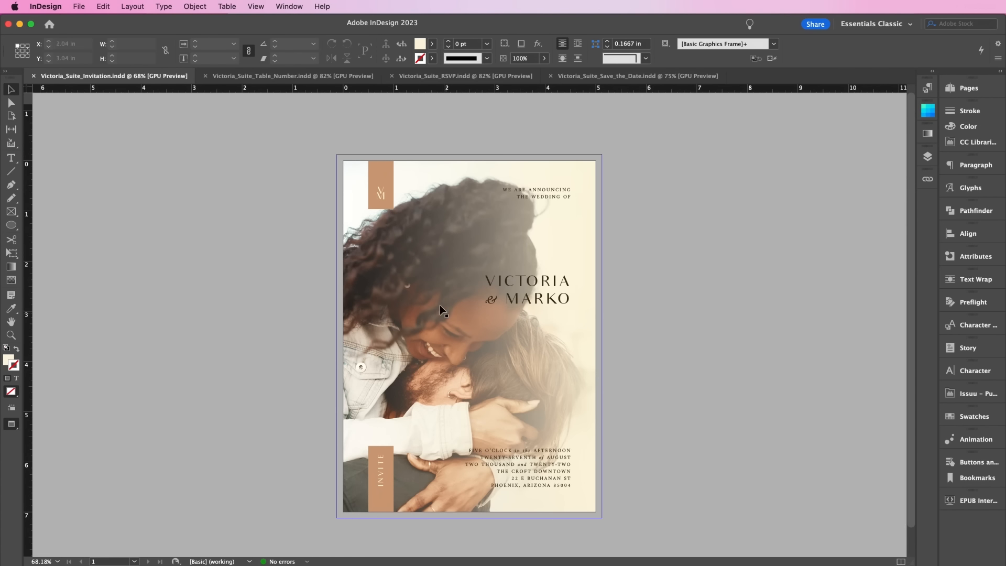
Step: Look through the Table Number, RSVP, Save the Date and Invitation documents of the wedding suite
click(270, 79)
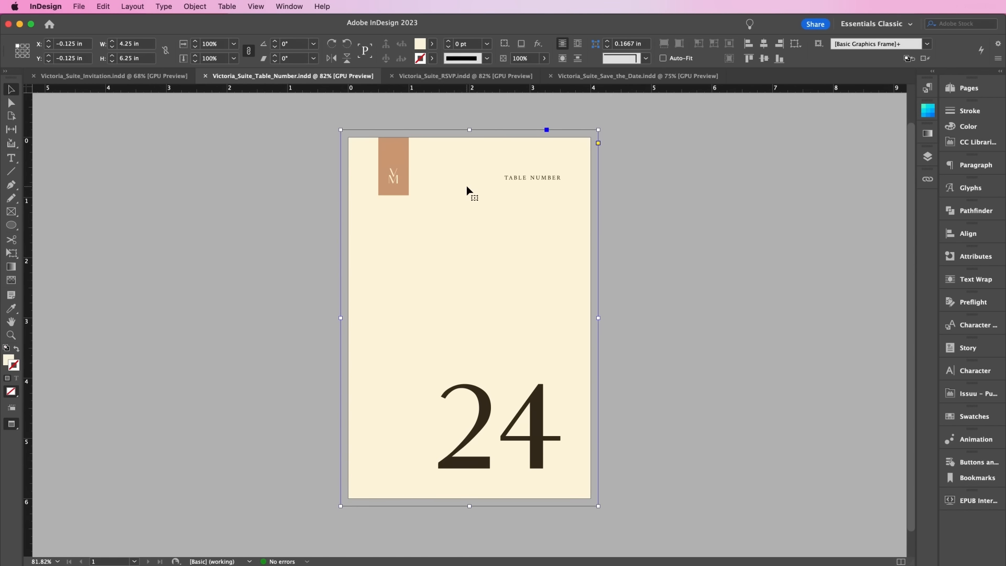
click(472, 76)
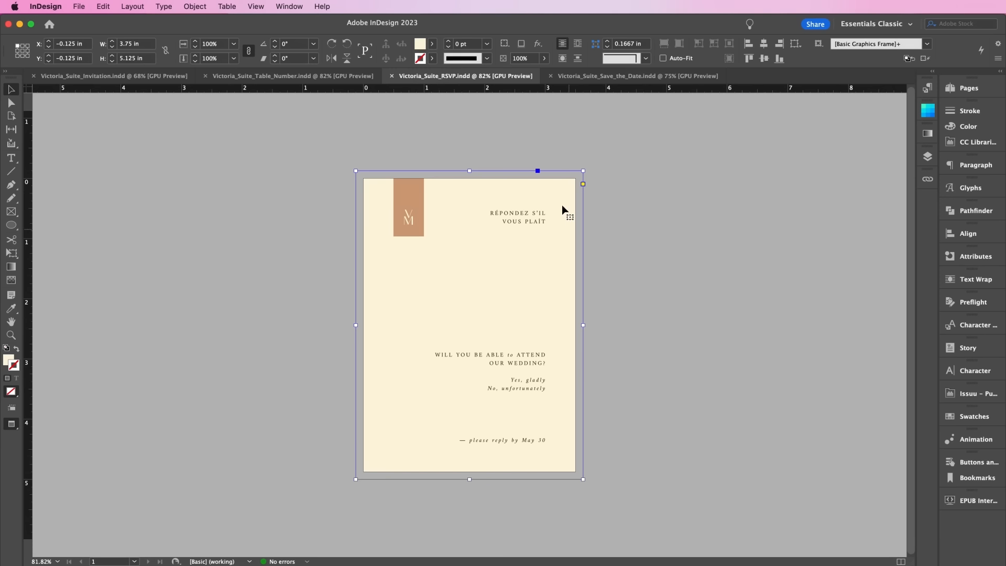
click(582, 79)
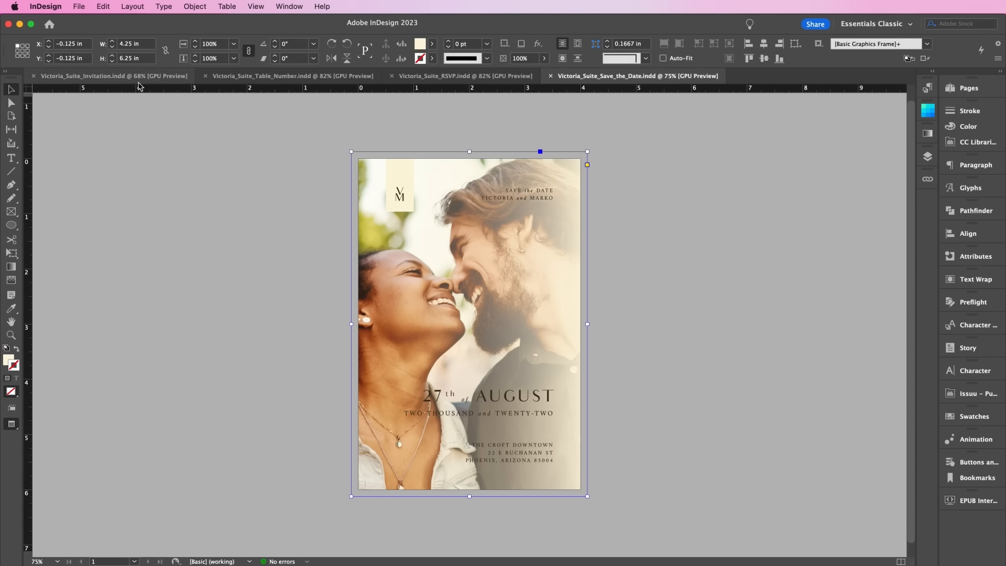
click(115, 75)
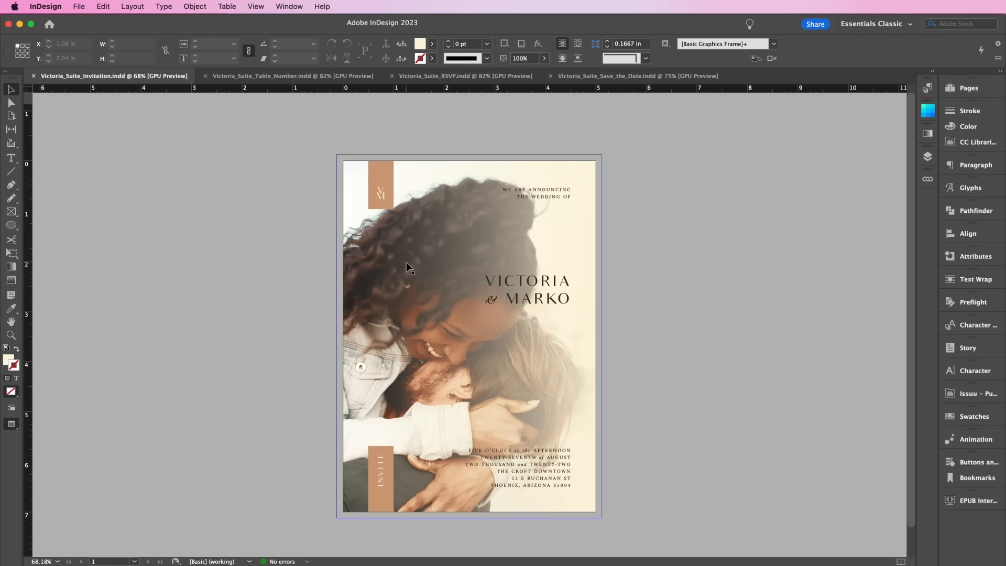
click(286, 77)
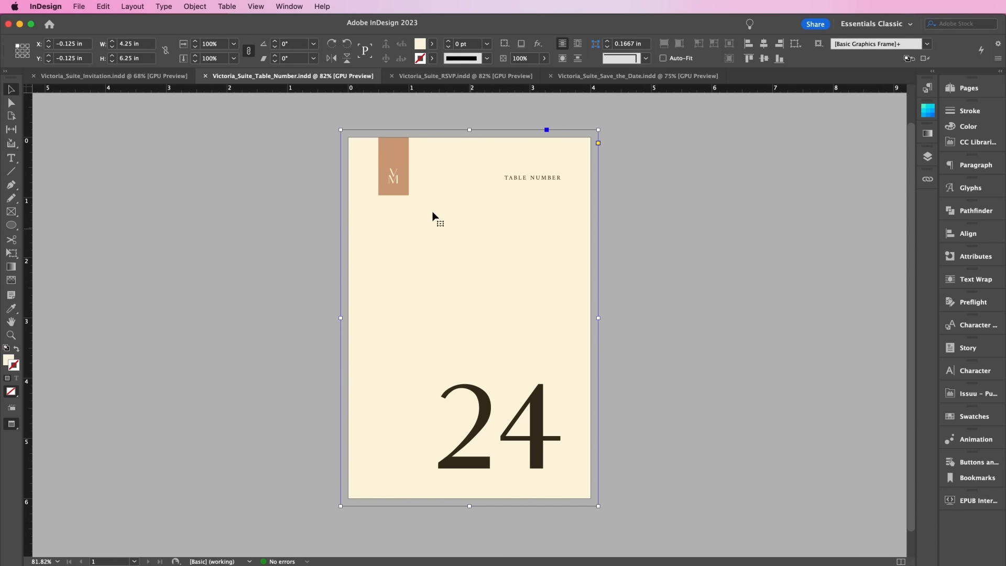
click(155, 77)
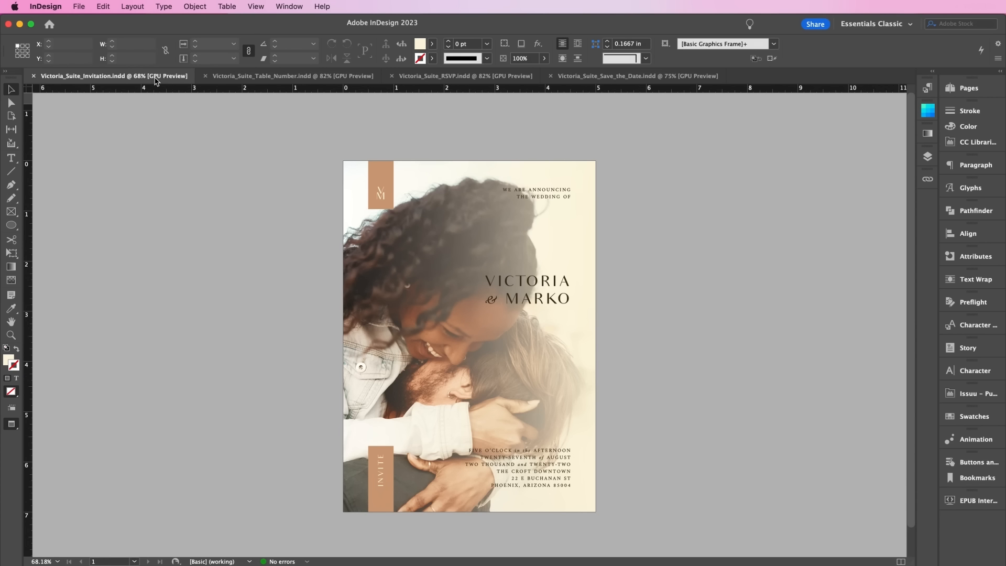
click(395, 202)
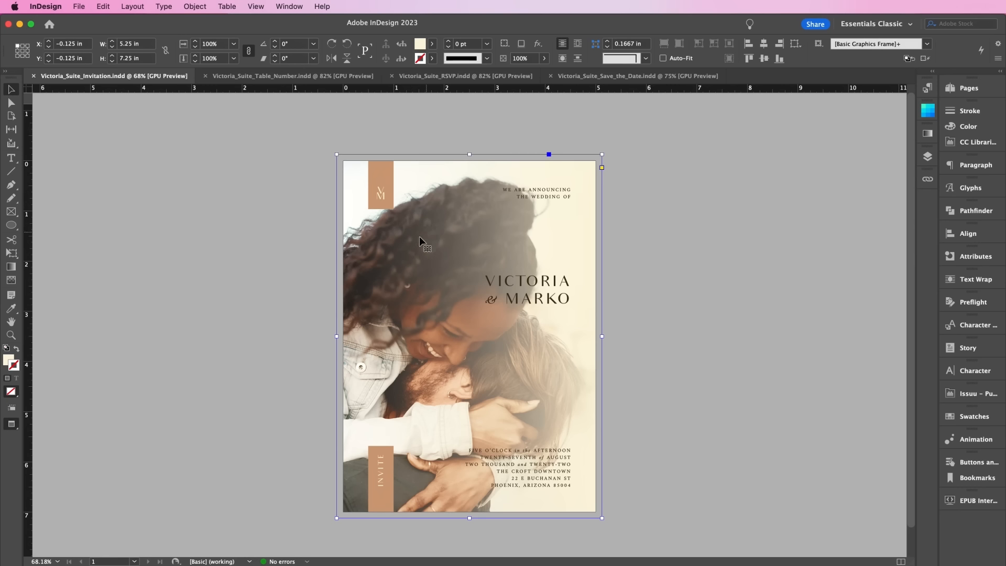
Step: Add a second page to the Invitation document and resize it to 4 in wide by 6 in high
click(953, 91)
click(906, 514)
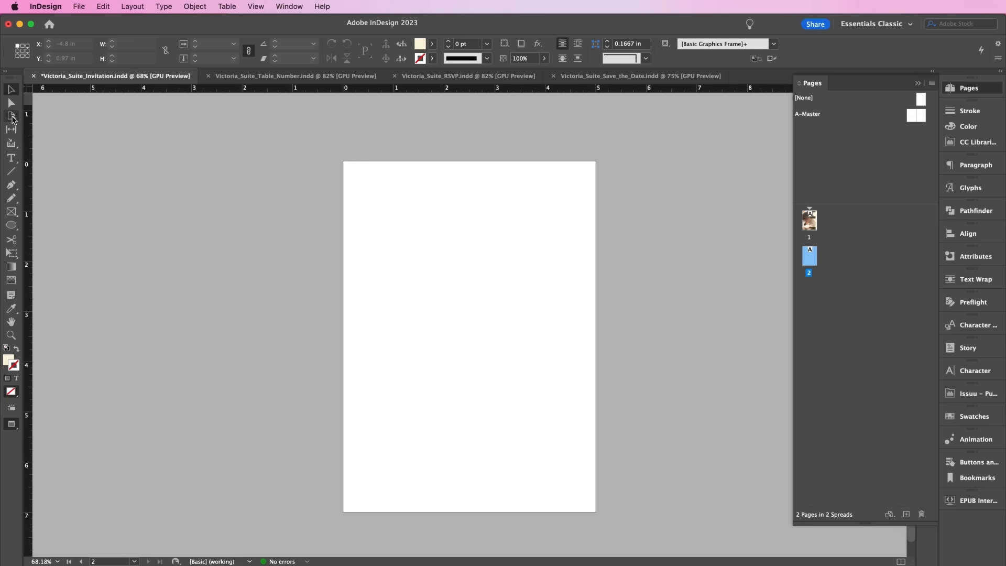
click(12, 117)
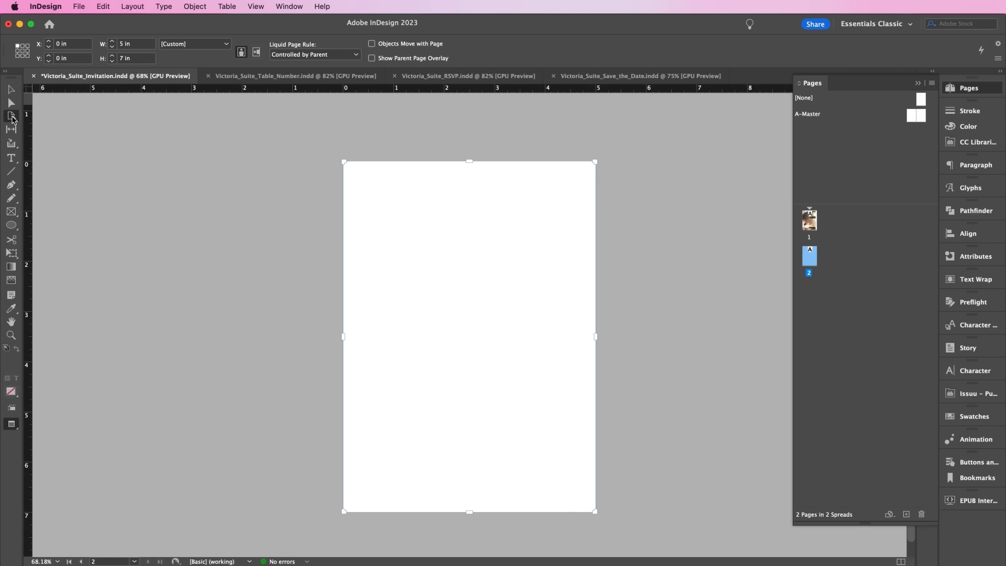
double_click(122, 43)
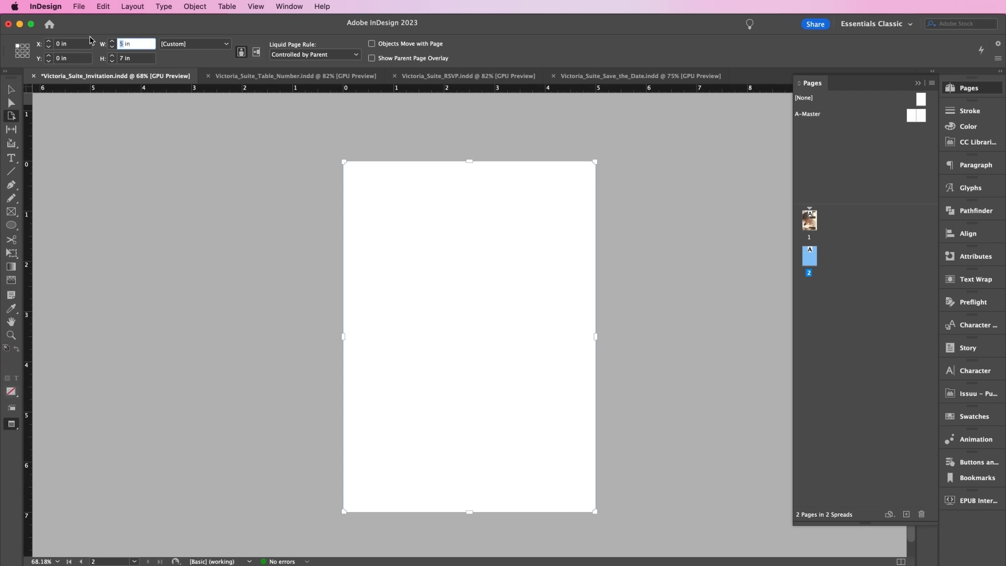
double_click(123, 54)
text(6)
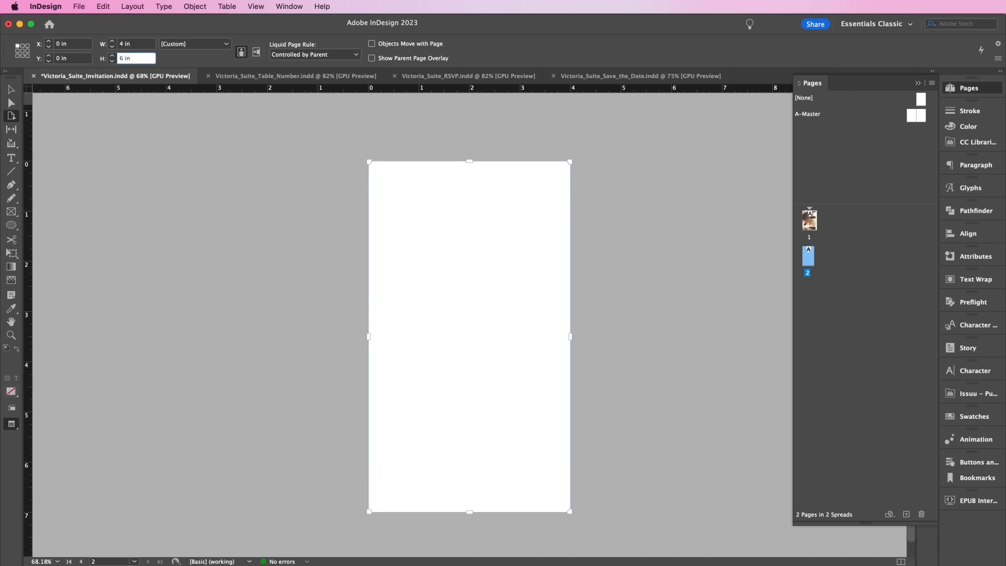
key(Return)
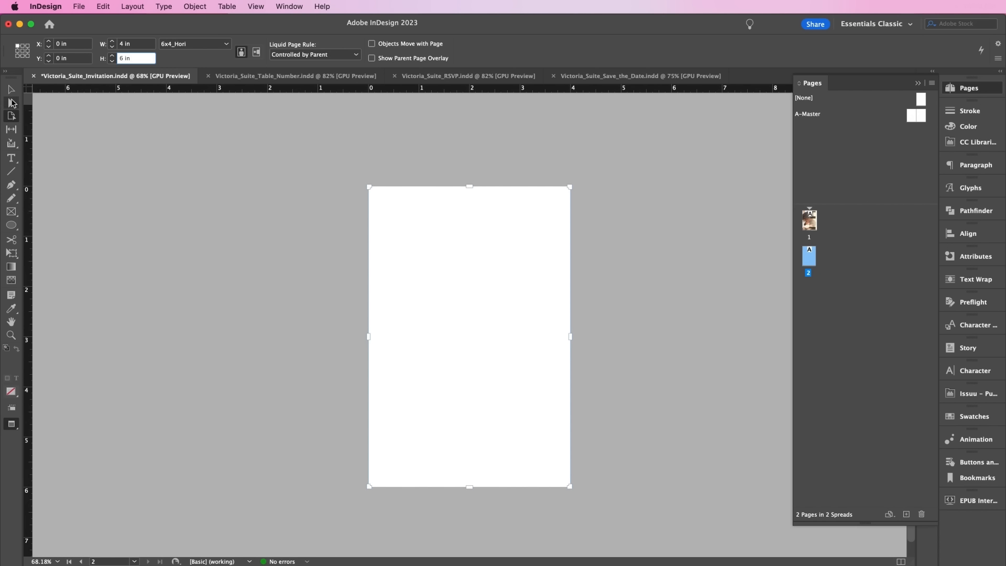
click(11, 89)
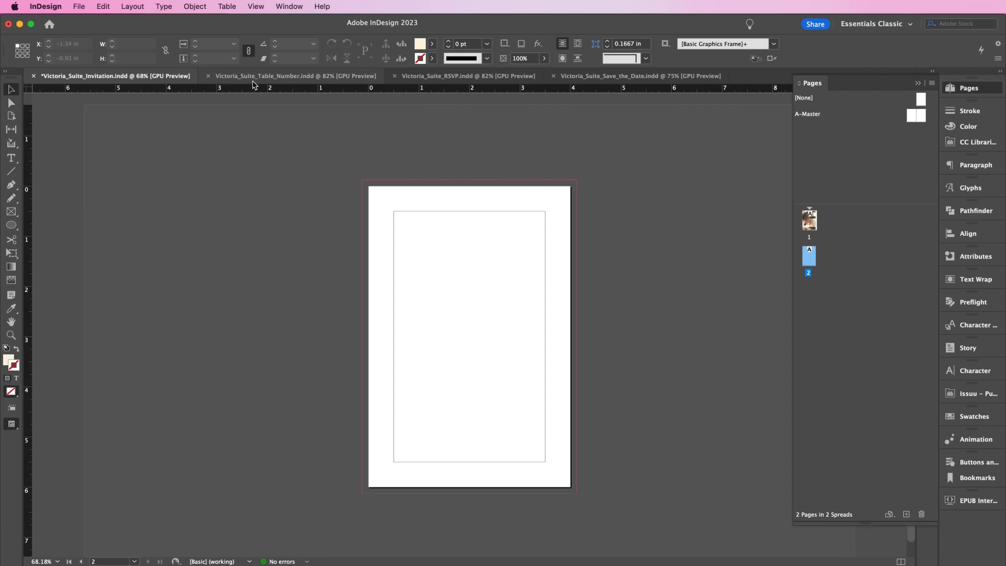
Step: Copy all the Table Number artwork onto page 2 of the Invitation document and align it with the page's bleed
click(253, 80)
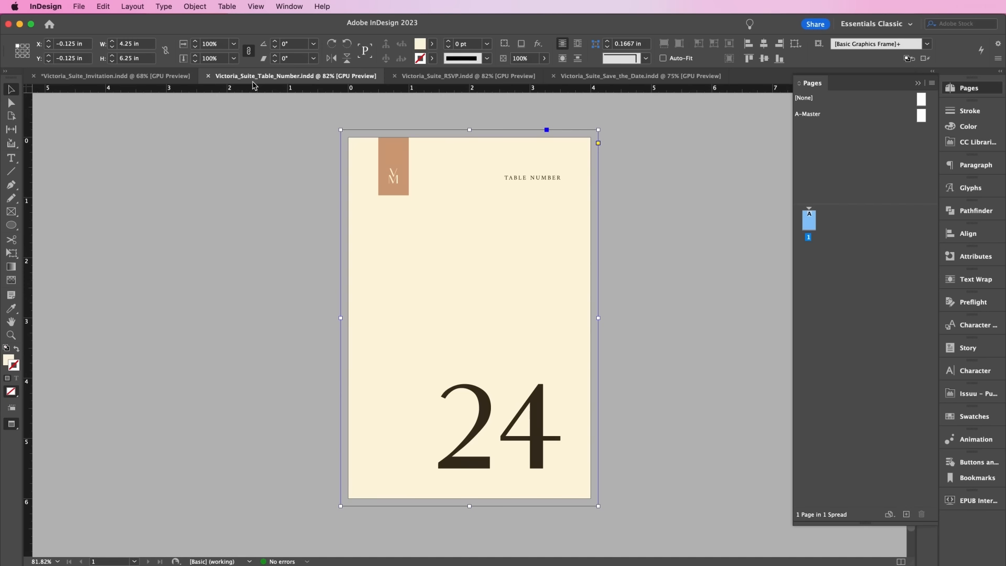
drag(316, 121, 615, 509)
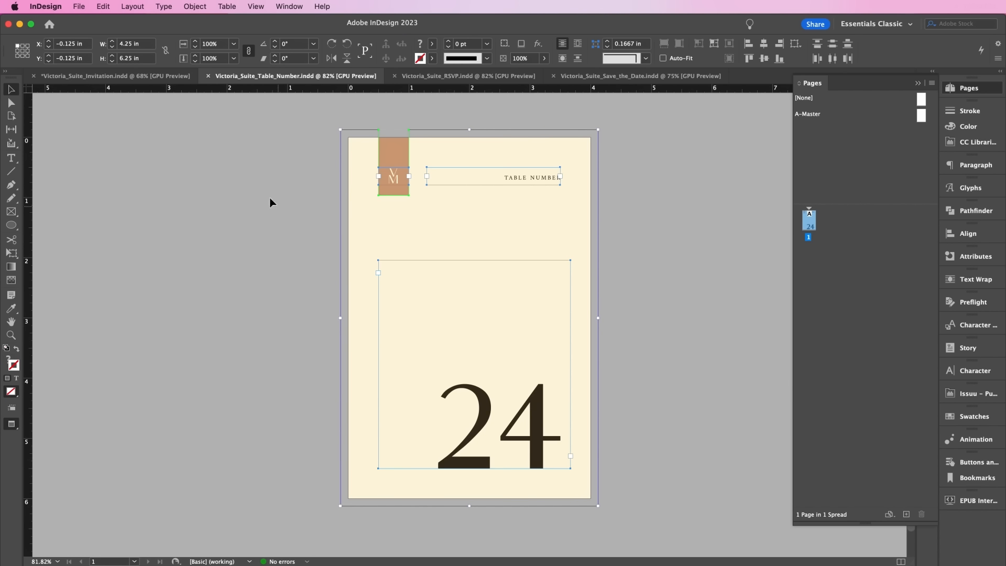
click(102, 10)
click(109, 66)
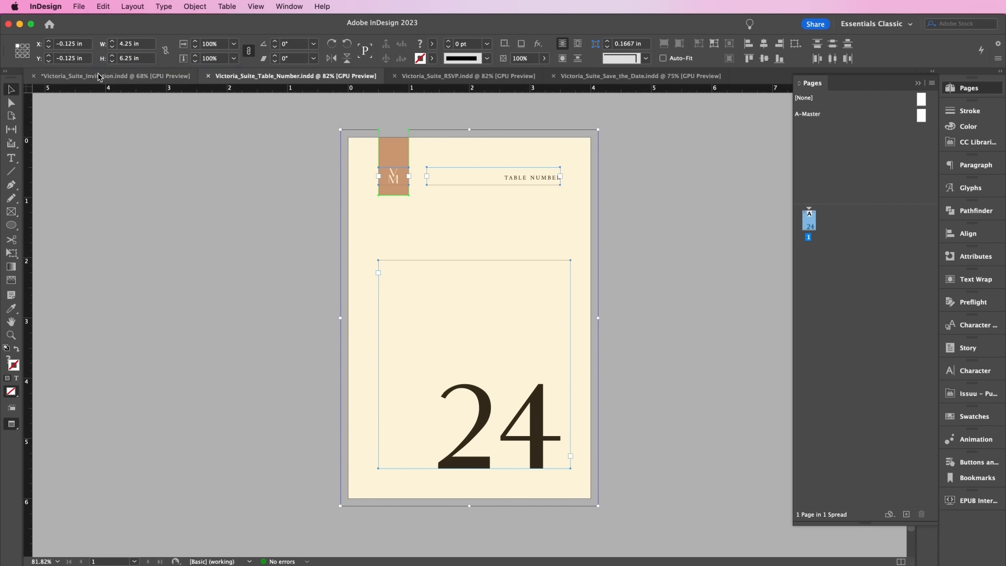
click(101, 77)
click(103, 7)
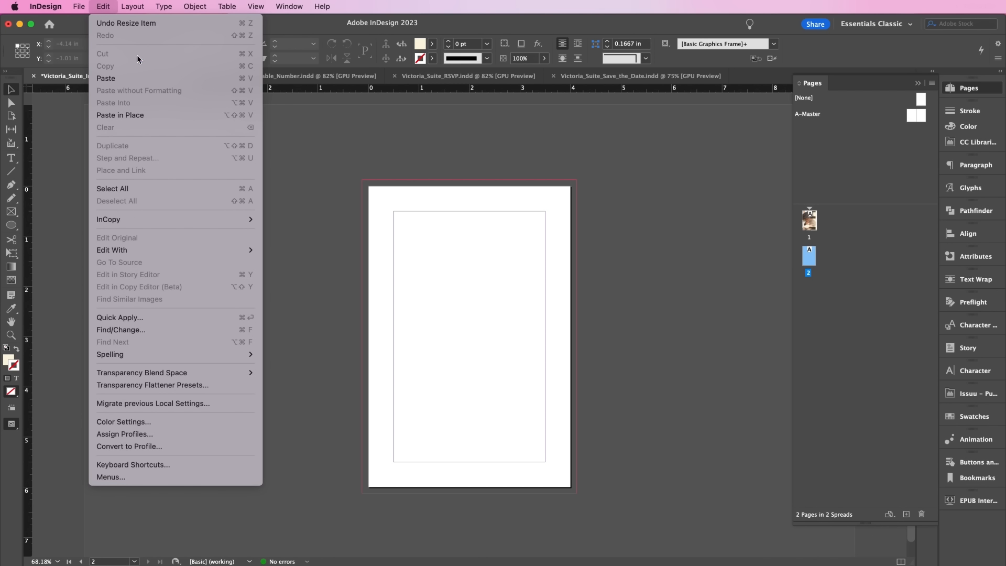
click(109, 76)
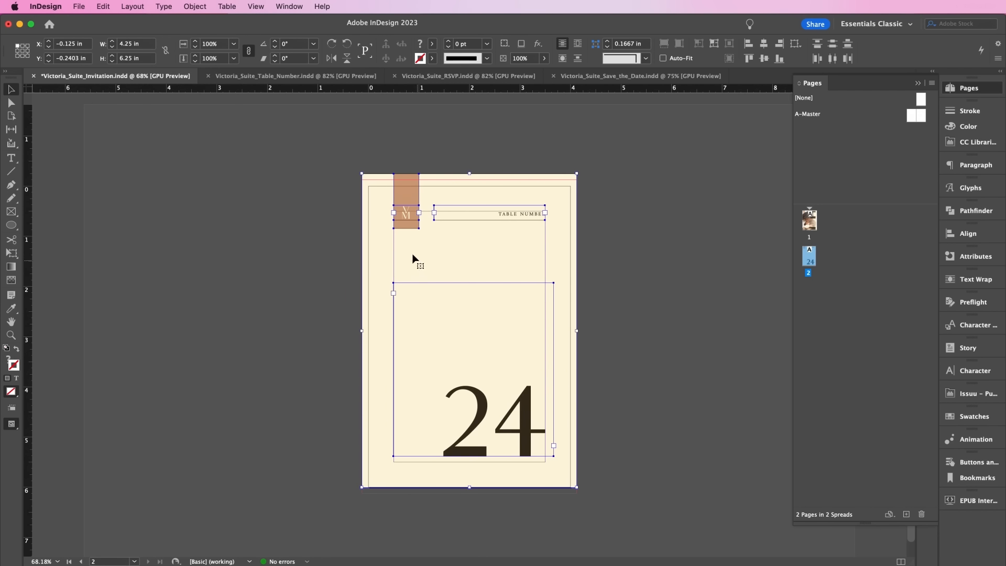
drag(377, 232, 379, 242)
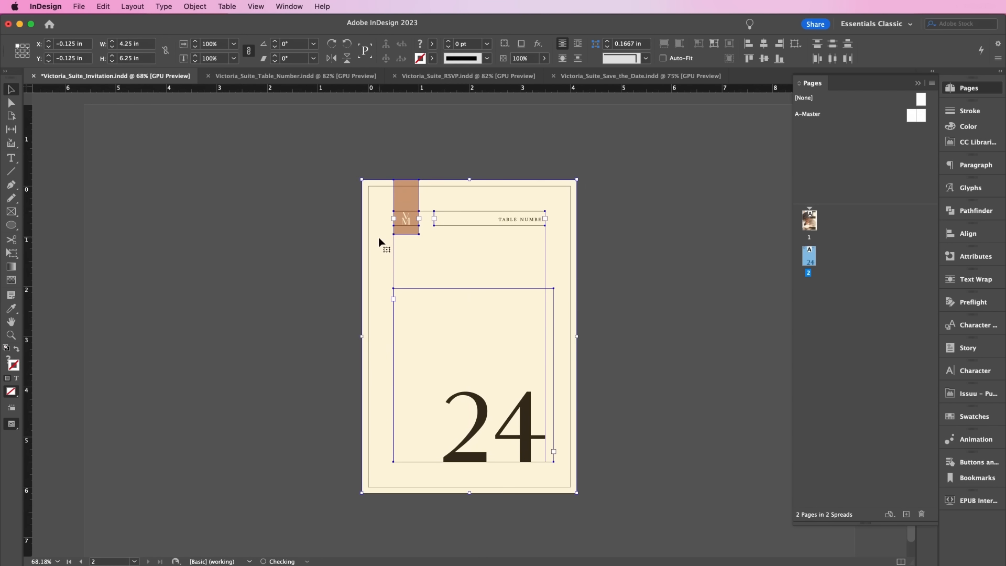
Step: Compare the Invitation document's two page sizes, and look over the RSVP, Table Number and Save the Date documents
scroll(485, 288, up, 10)
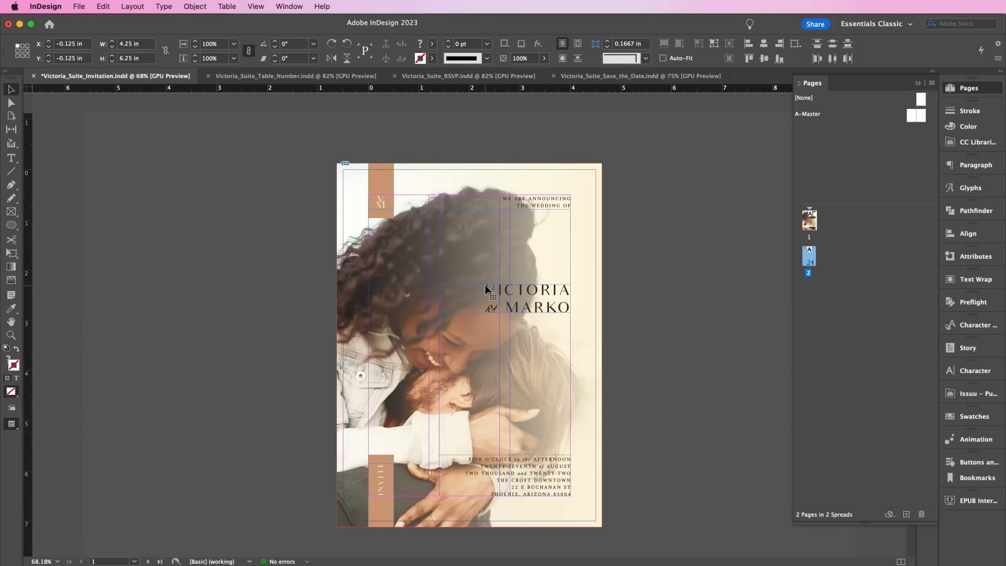
click(366, 196)
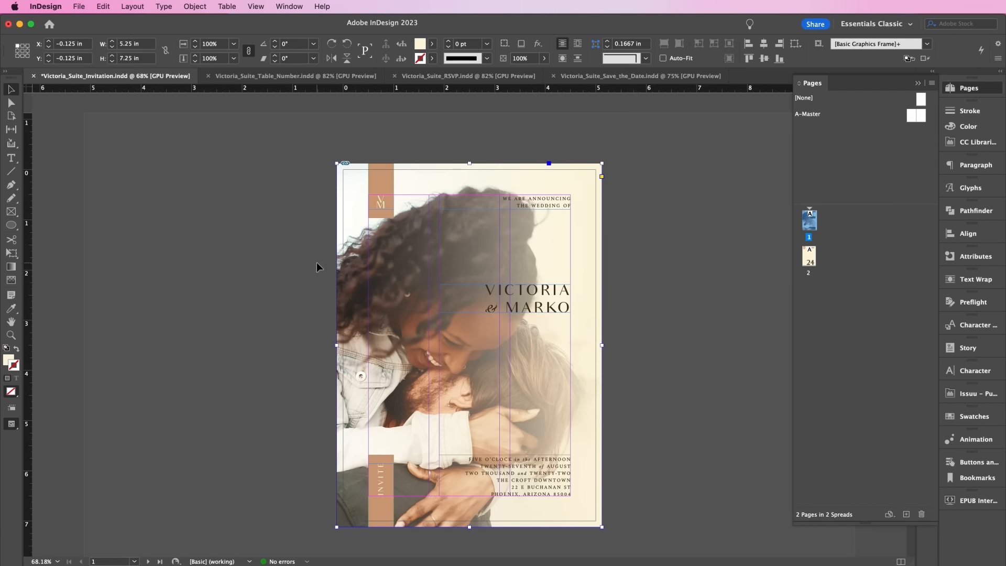
scroll(316, 267, down, 10)
click(368, 255)
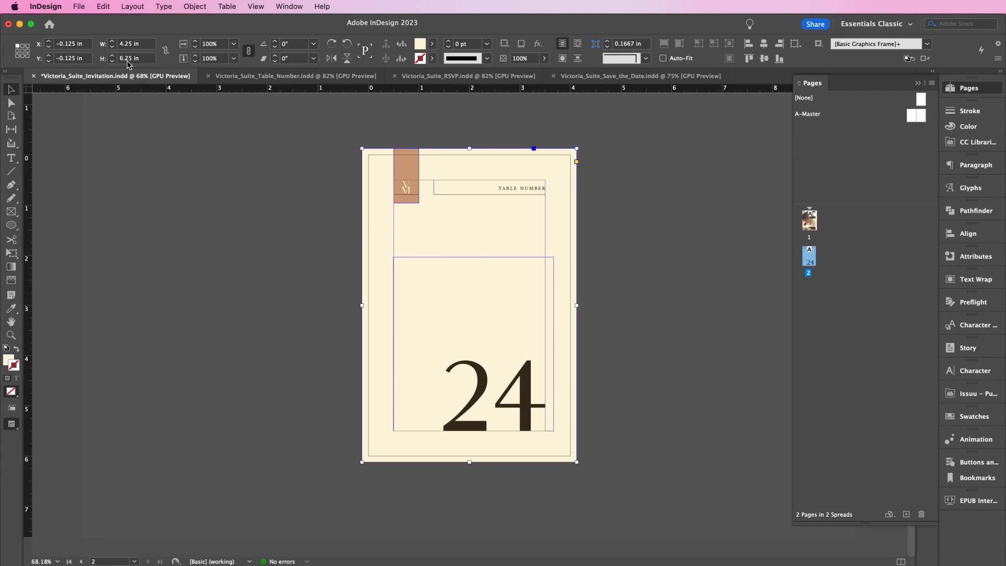
click(422, 77)
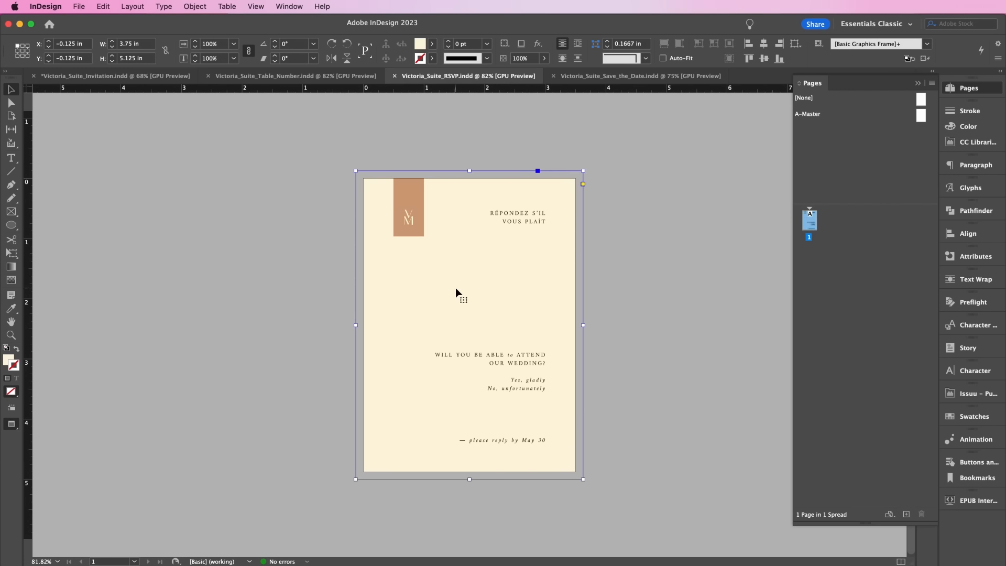
click(310, 76)
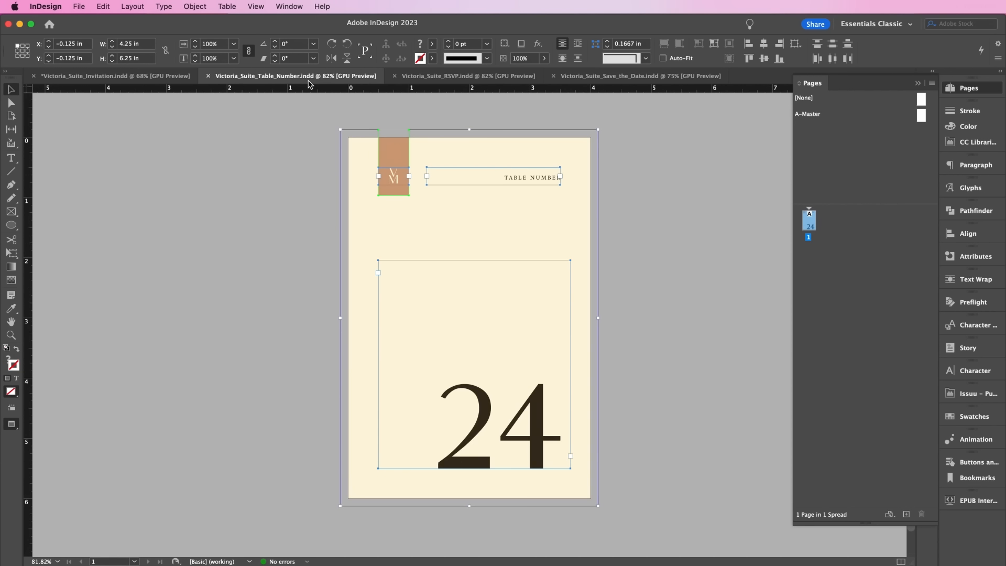
click(485, 80)
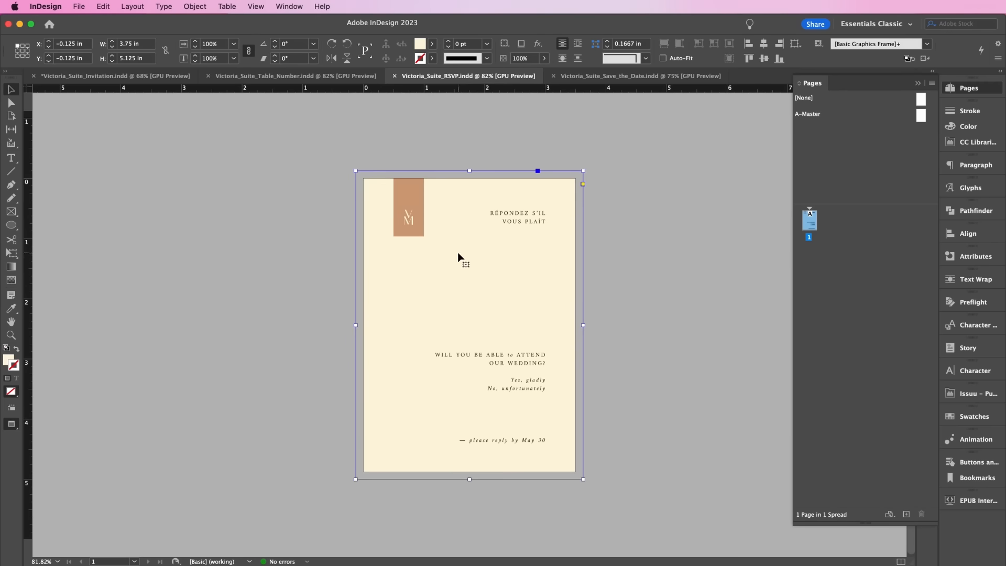
click(607, 77)
Step: Add a third page to the Invitation document and paste all the Save the Date artwork onto it
click(137, 77)
click(906, 514)
scroll(516, 209, up, 10)
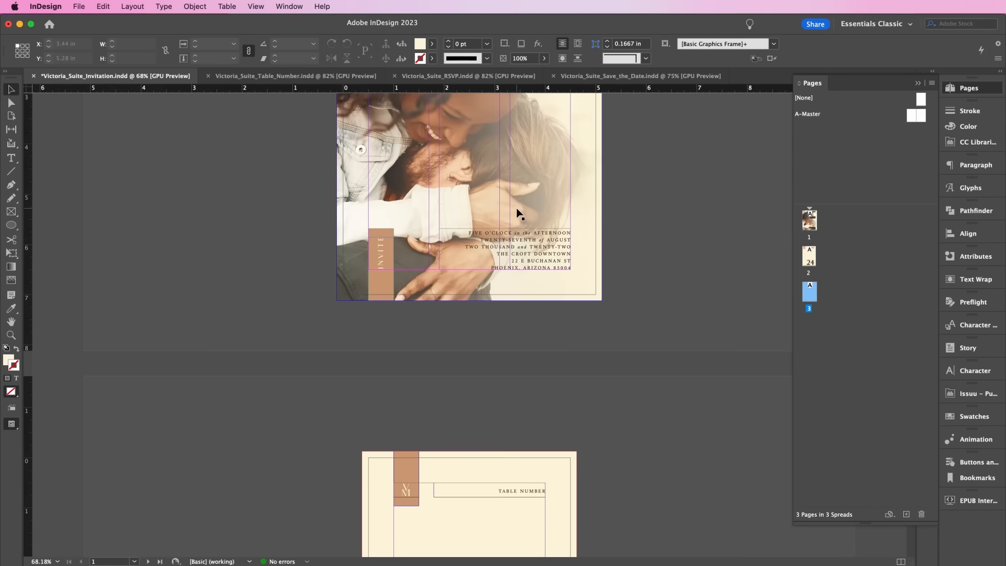
scroll(516, 209, down, 10)
click(594, 79)
click(337, 142)
key(super+a)
key(super+c)
click(123, 77)
key(super+v)
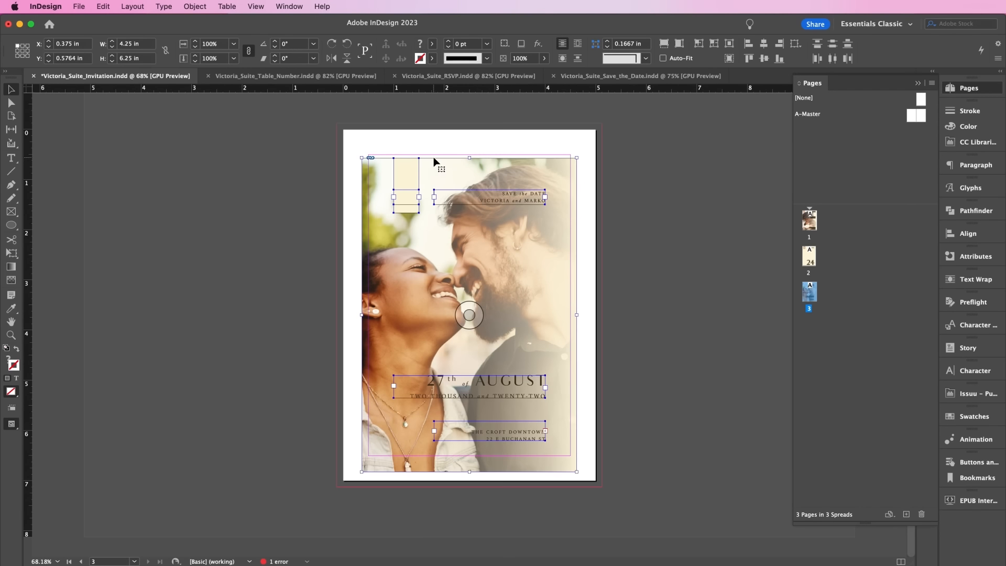
Step: Resize page 3 of the Invitation document to 4 in wide by 6 in high
click(231, 197)
click(10, 119)
click(362, 146)
drag(131, 44, 109, 57)
text(4)
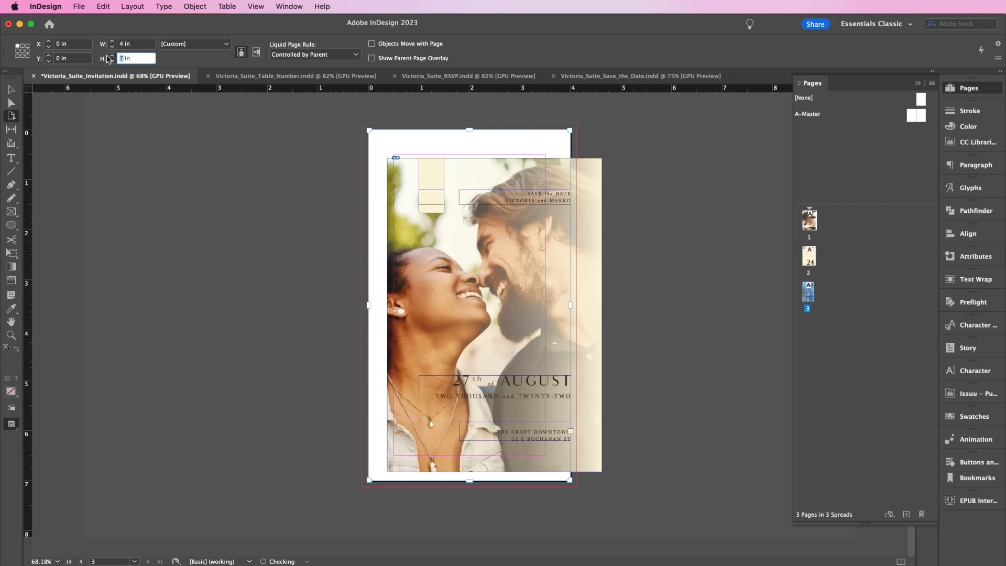
text(6)
click(339, 147)
Step: Move the pasted Save the Date artwork into alignment with page 3's bleed and deselect it
click(10, 91)
drag(363, 178, 623, 520)
drag(536, 328, 511, 293)
click(492, 421)
drag(490, 411, 490, 399)
click(297, 247)
scroll(296, 247, up, 15)
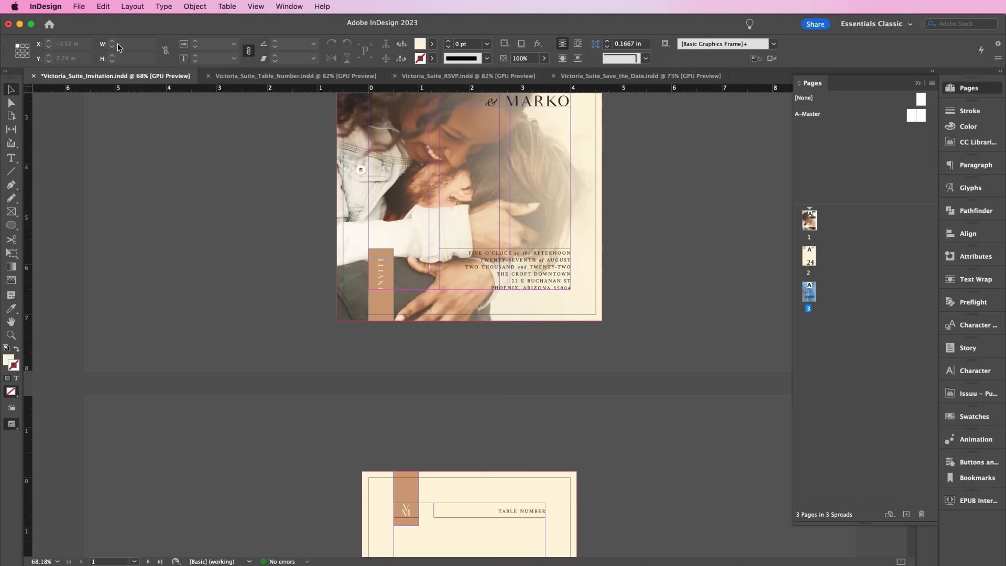
Step: Start exporting the Invitation document in Adobe PDF (Print) format under its existing file name, Victoria_Suite_Invitation
click(78, 6)
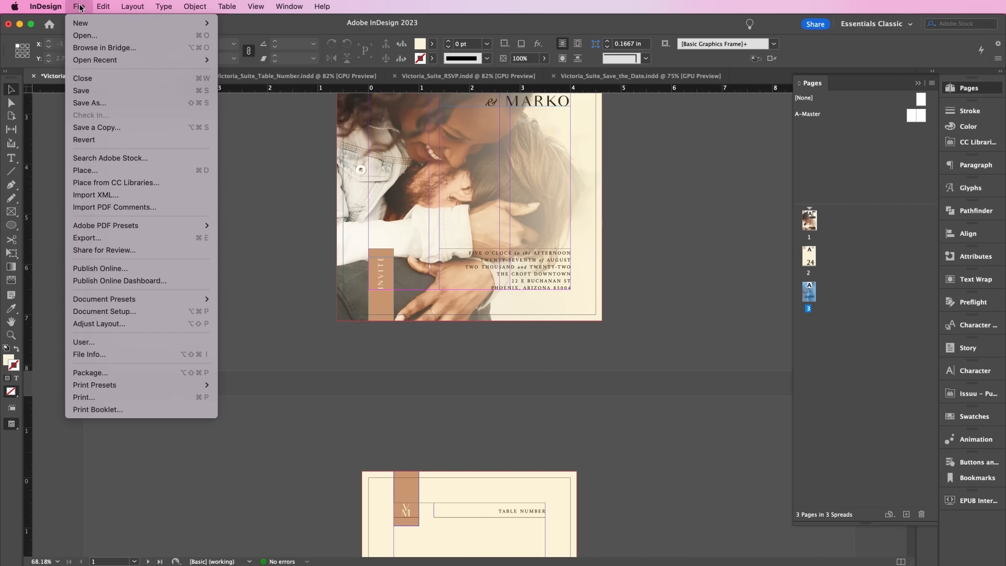
click(149, 239)
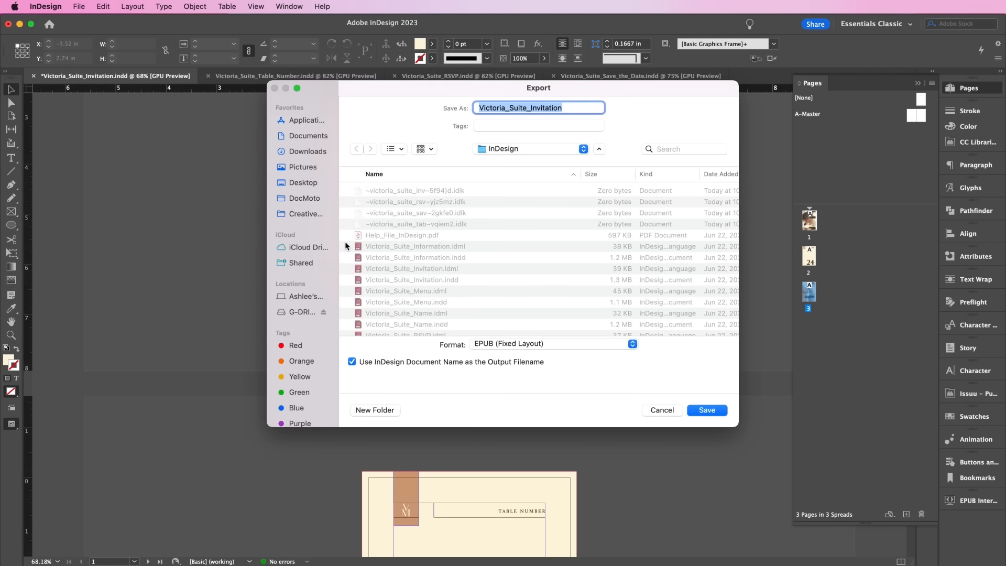
click(569, 350)
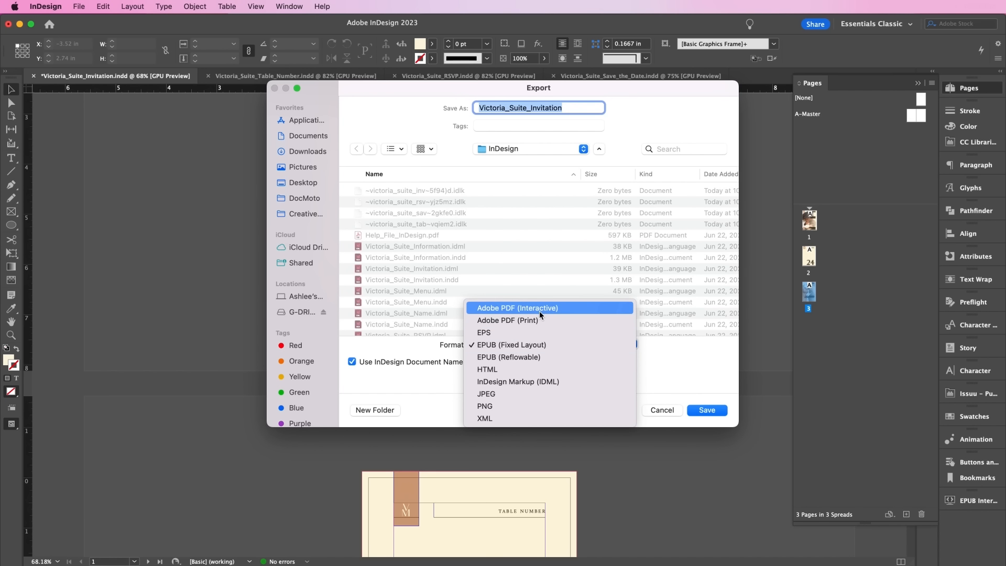
click(535, 324)
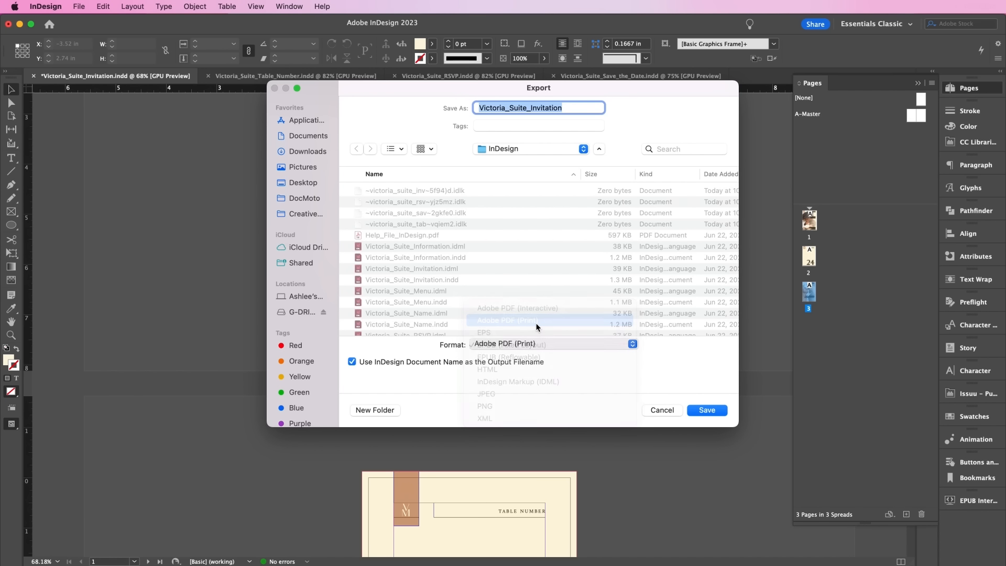
click(707, 411)
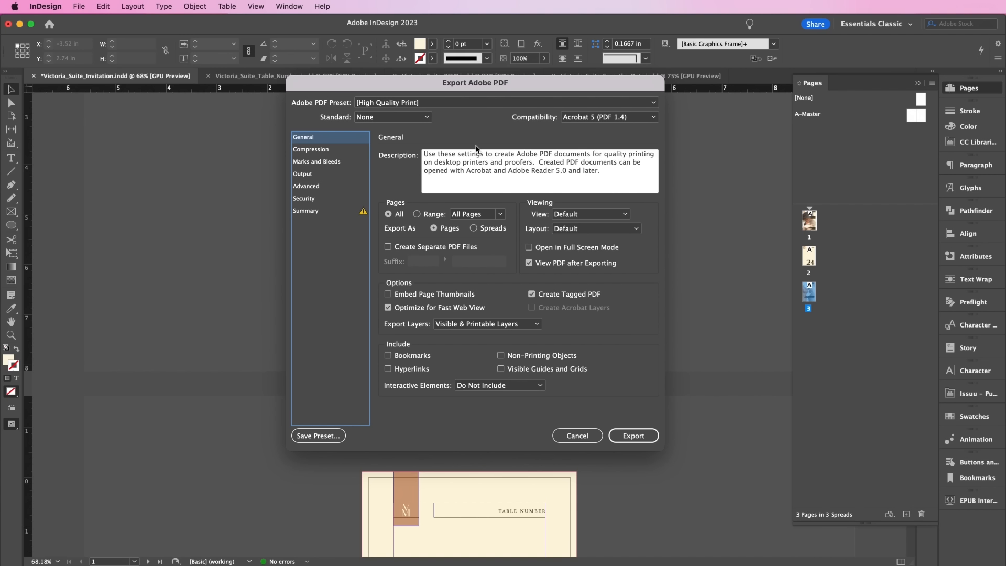
Step: Export the pages as separate PDF files, using the document bleed settings
click(407, 251)
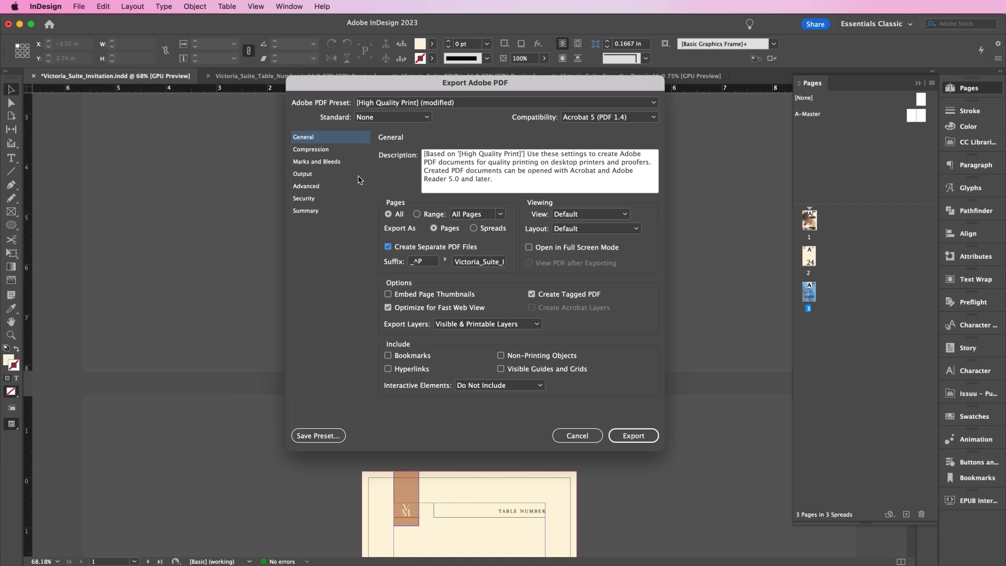
click(334, 151)
click(331, 162)
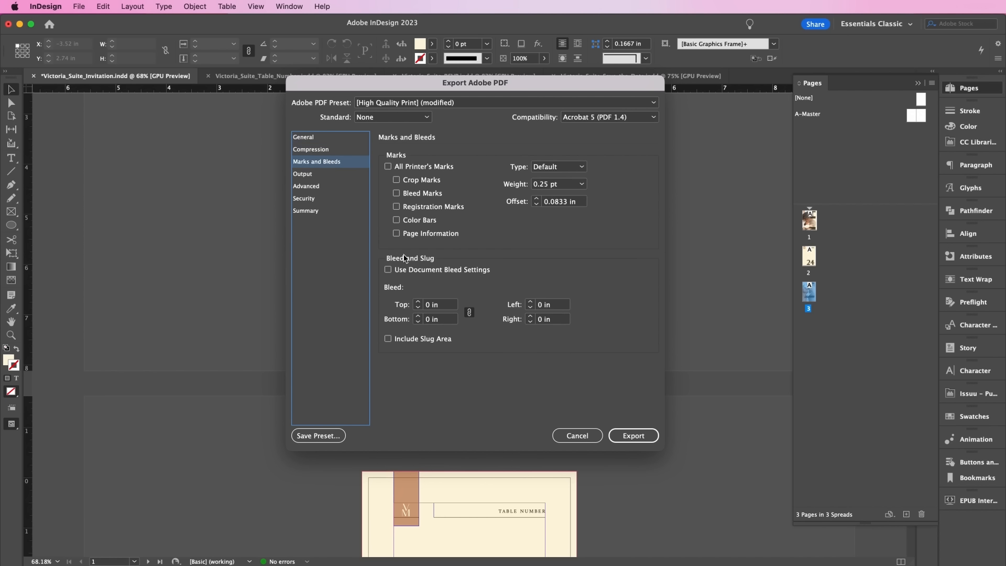
click(423, 271)
click(653, 437)
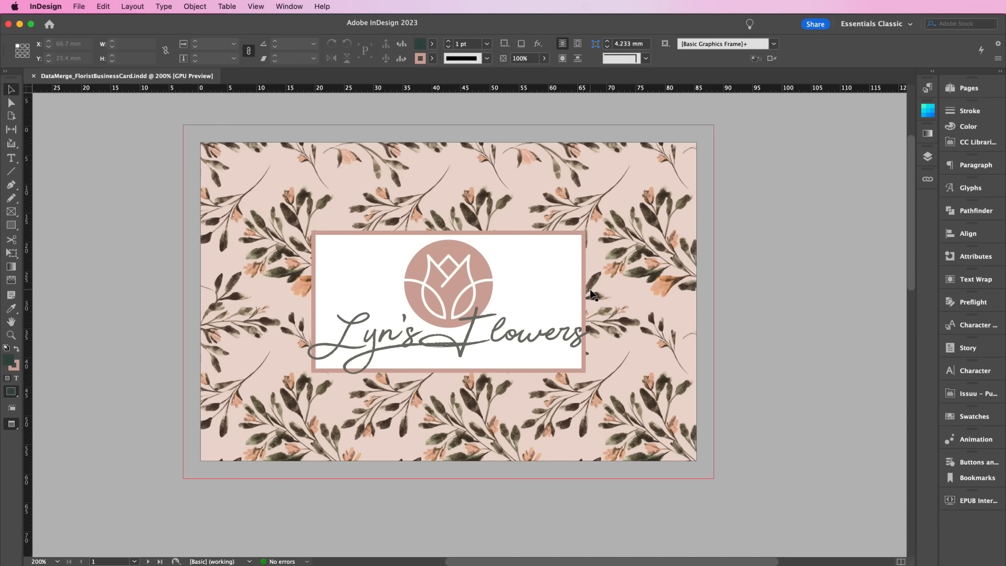
Step: Look over both sides of the florist business card, then switch to the Employees spreadsheet in Excel and widen the Name and Job Title columns
scroll(592, 295, down, 10)
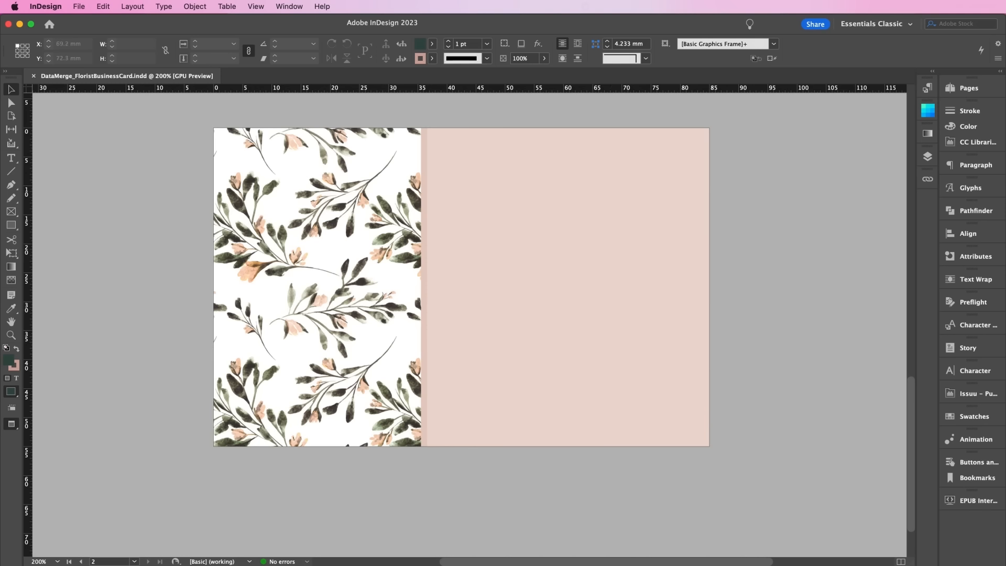
click(869, 565)
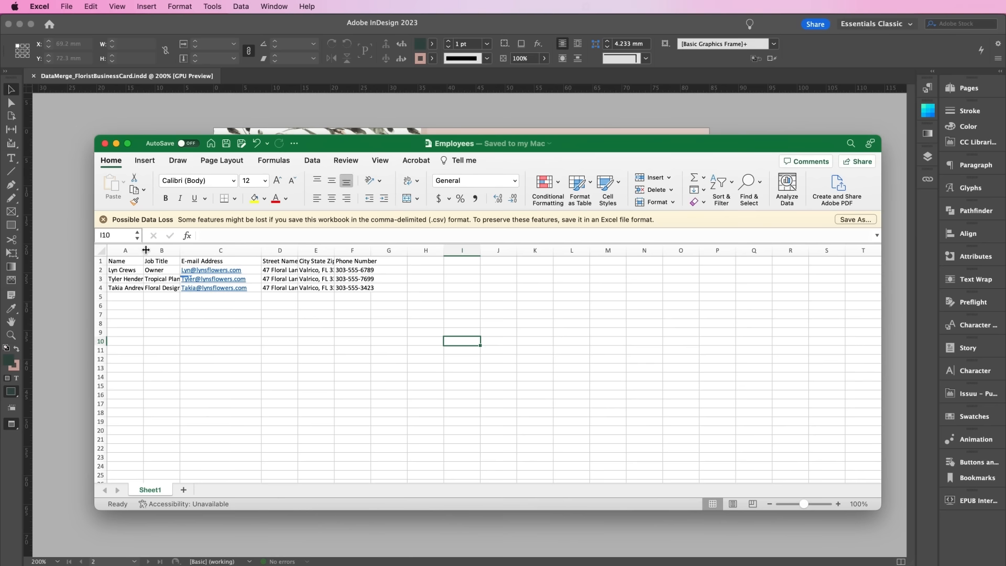
drag(144, 250, 218, 260)
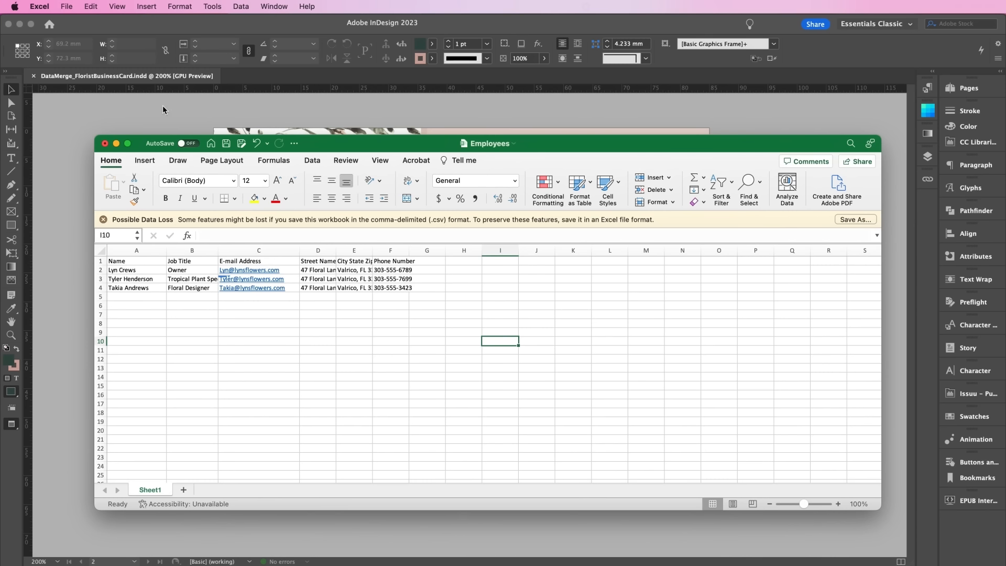
Step: Save Employees in the Data Merge folder as MS-DOS Comma Separated (.csv), replacing the existing file, and return to the InDesign business card
click(75, 5)
click(81, 100)
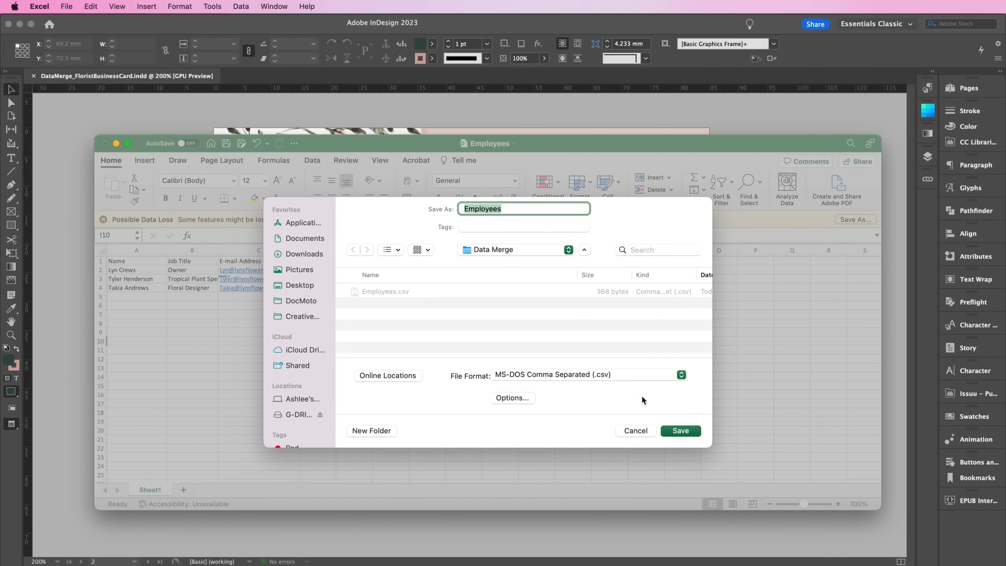
click(680, 431)
click(521, 376)
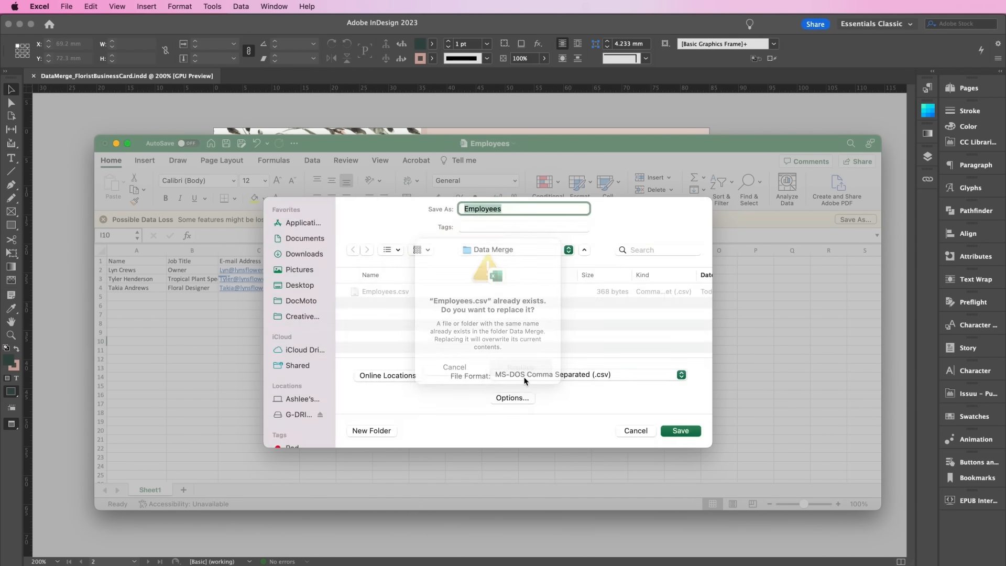
click(112, 113)
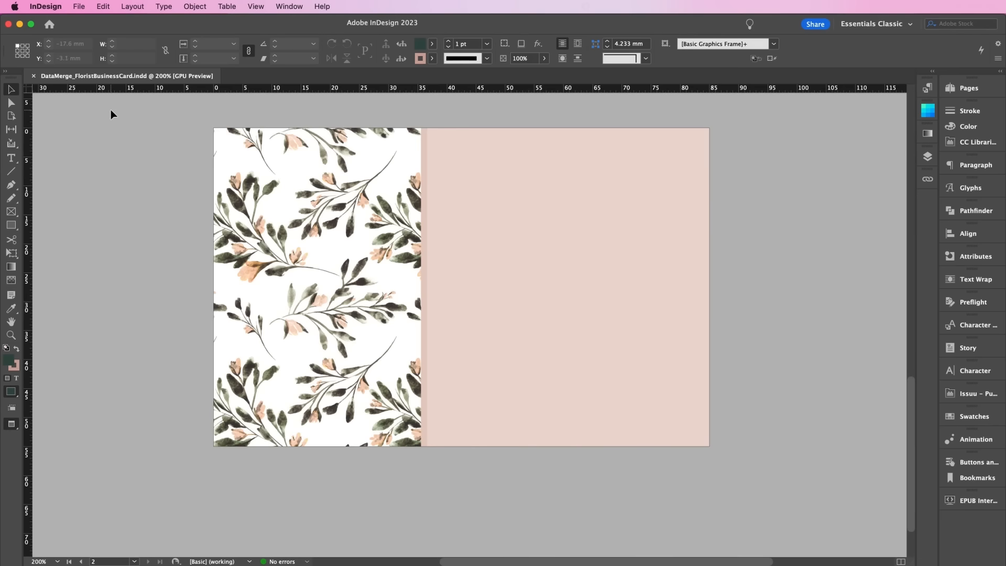
Step: Draw a text frame about 39.8 by 43.1 mm on the pink area of page 2, with its outer edge on the margin guide
click(11, 157)
drag(453, 163, 678, 411)
click(11, 89)
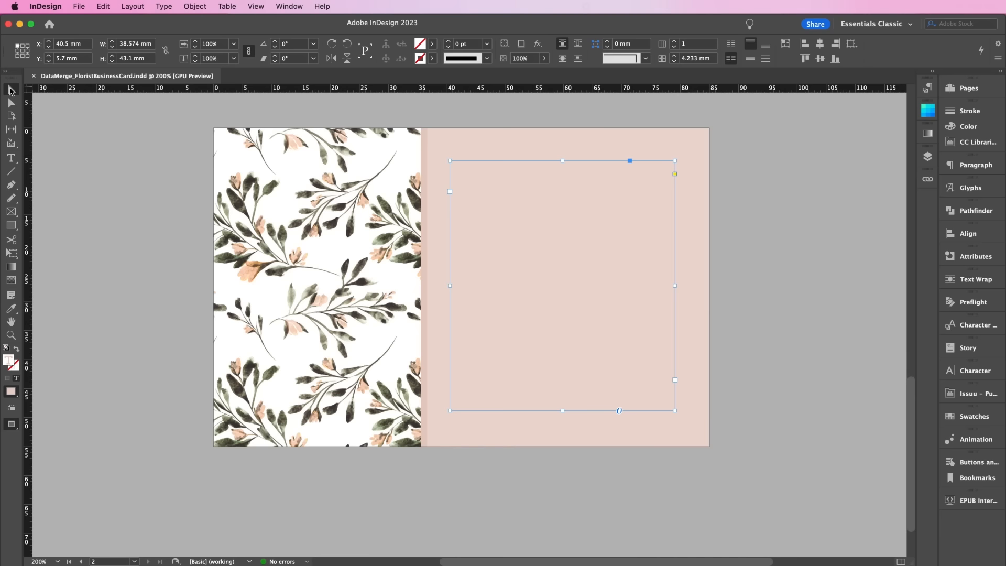
key(w)
drag(576, 304, 574, 306)
drag(673, 289, 680, 288)
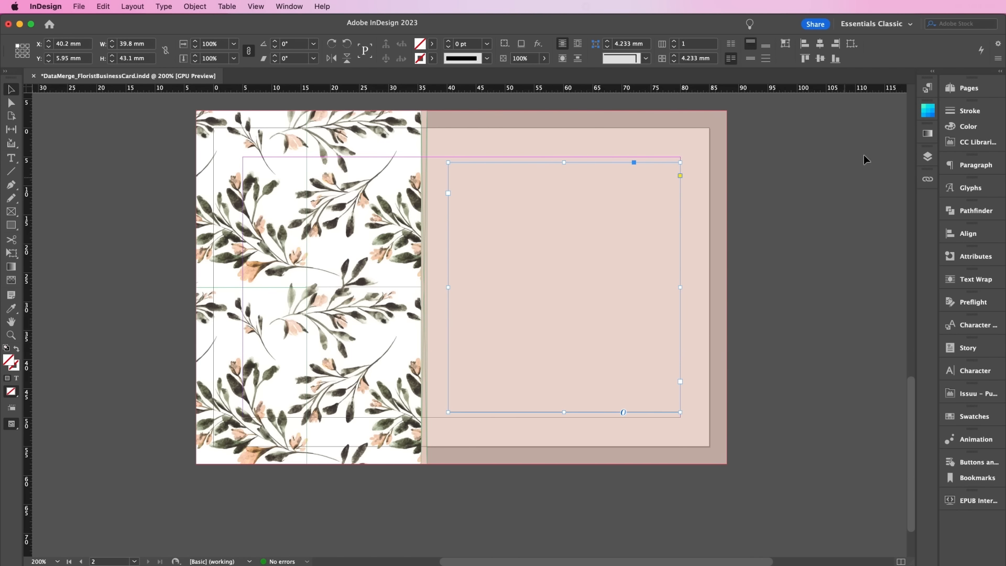
Step: Show the paragraph styles and load Employees.csv as the Data Merge source
click(928, 88)
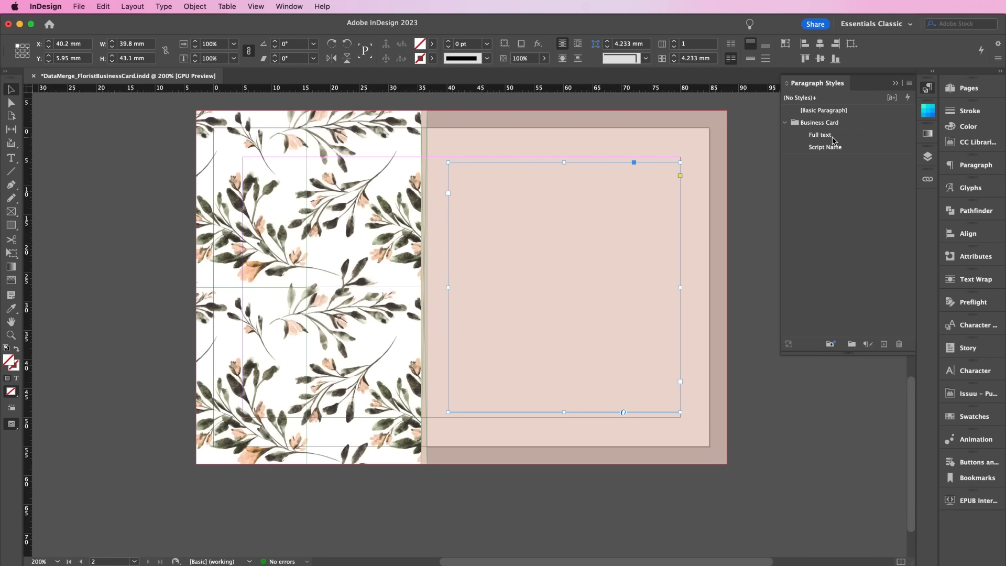
click(294, 6)
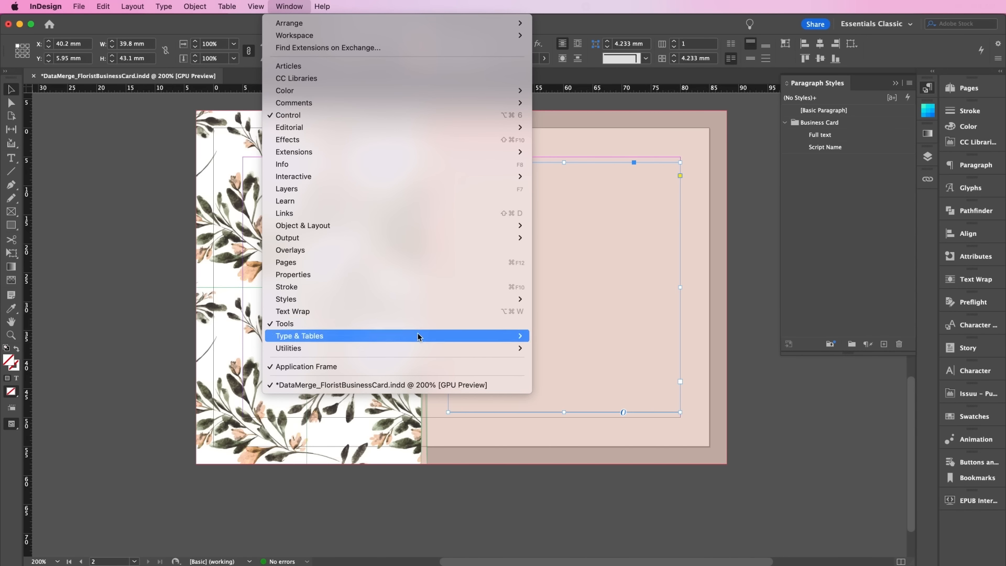
mouse_move(440, 348)
click(546, 361)
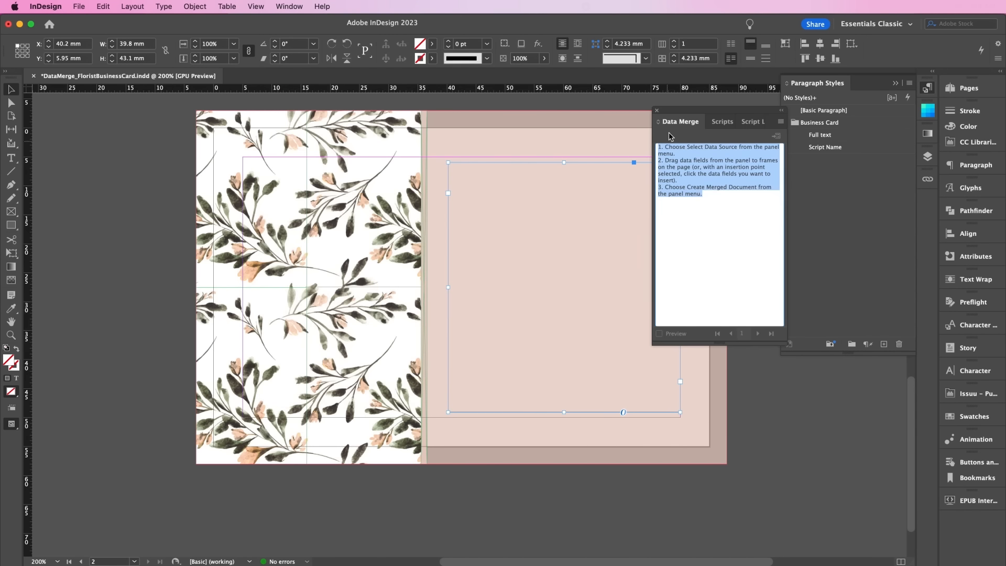
click(780, 122)
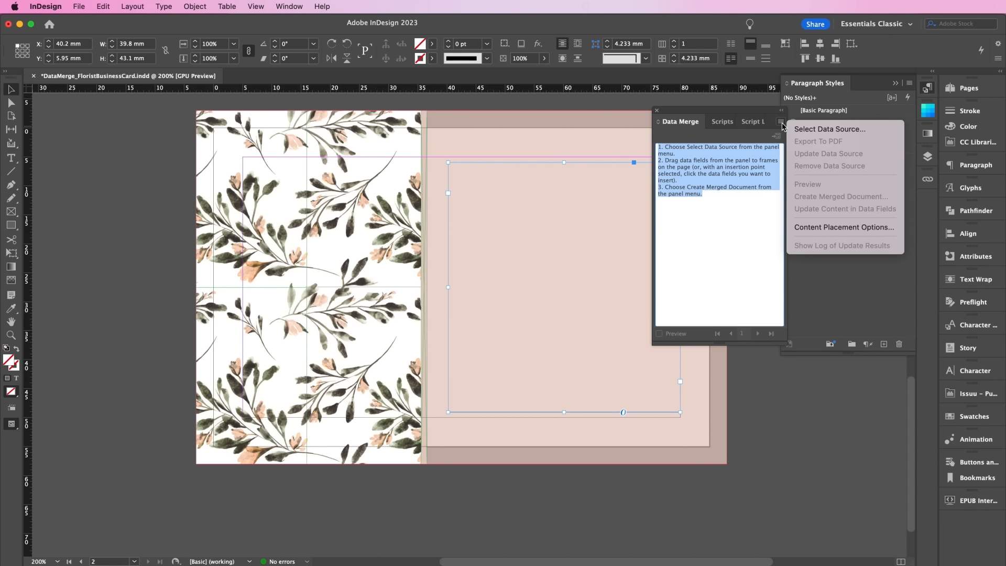
click(798, 130)
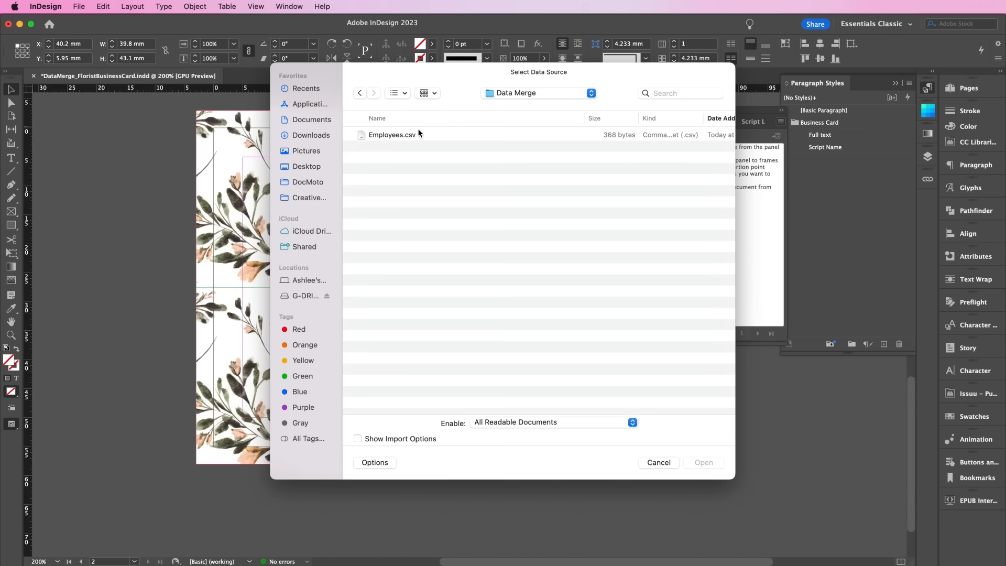
click(418, 137)
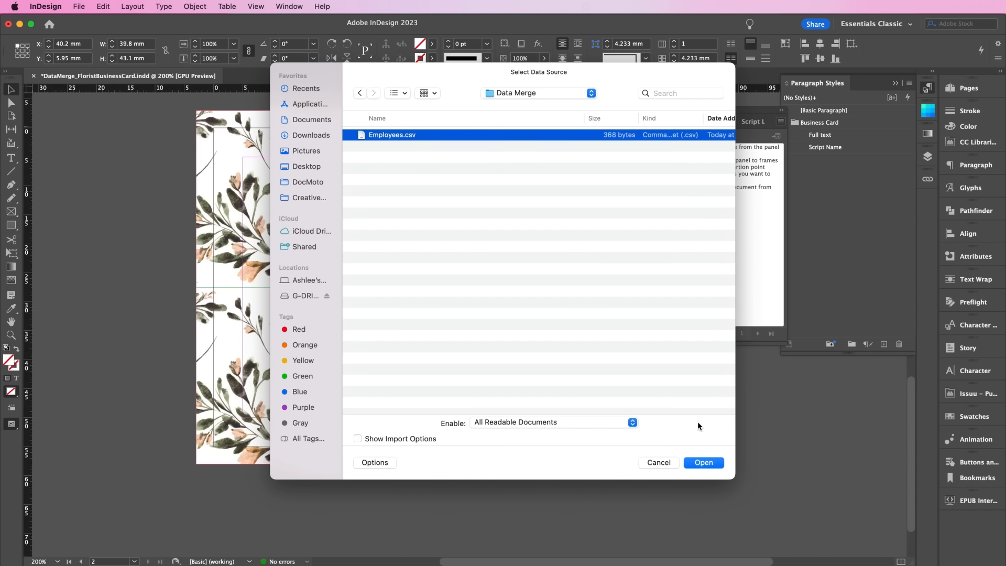
click(700, 461)
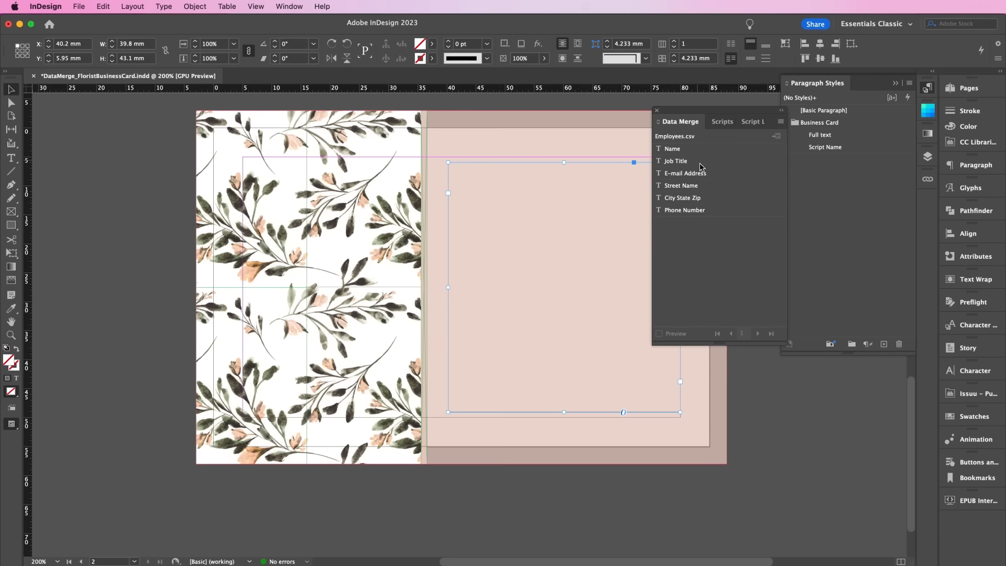
Step: Insert the Name data field into the text frame and color its text [Black]
drag(672, 149, 552, 196)
double_click(592, 189)
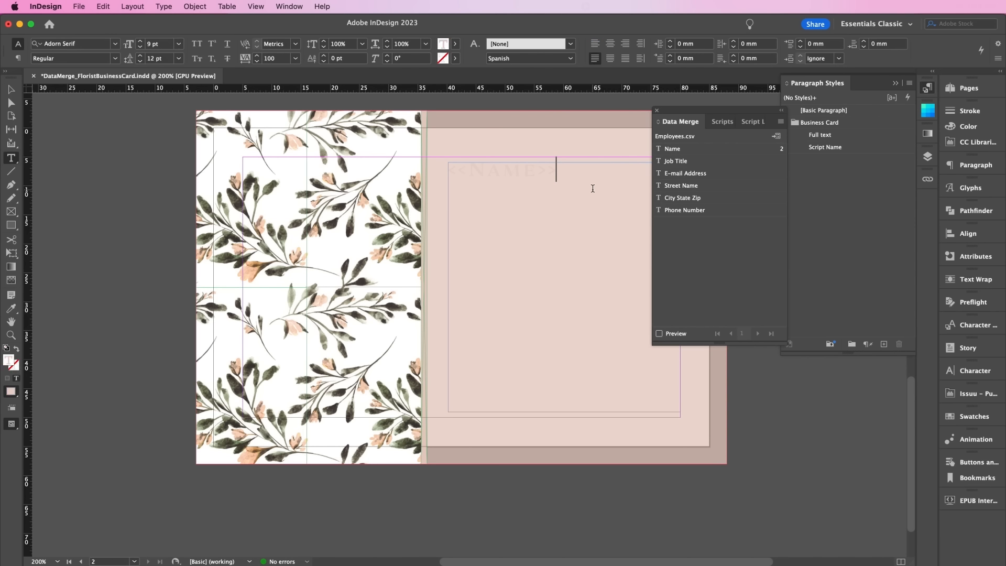
scroll(604, 198, right, 2)
scroll(604, 198, up, 1)
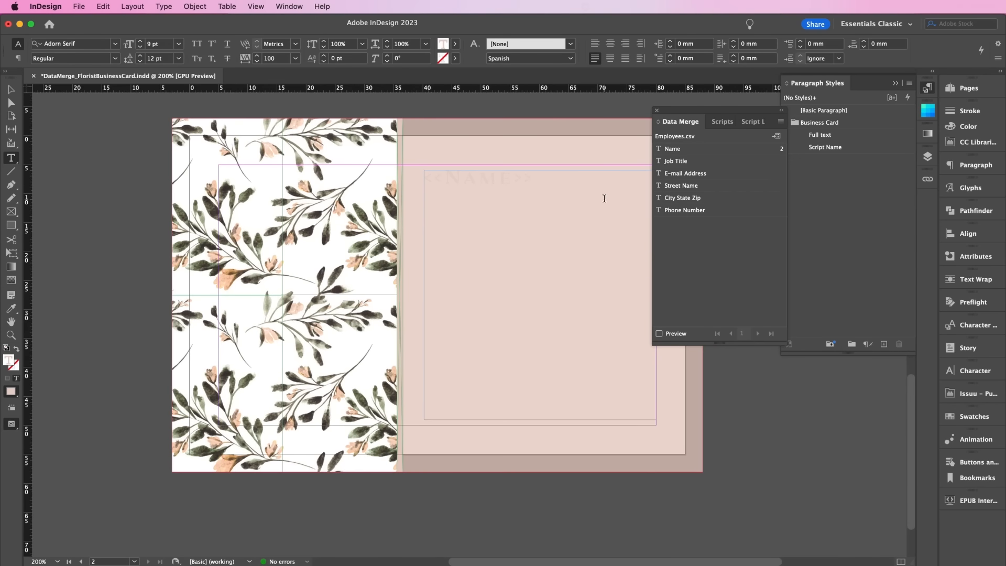
double_click(556, 187)
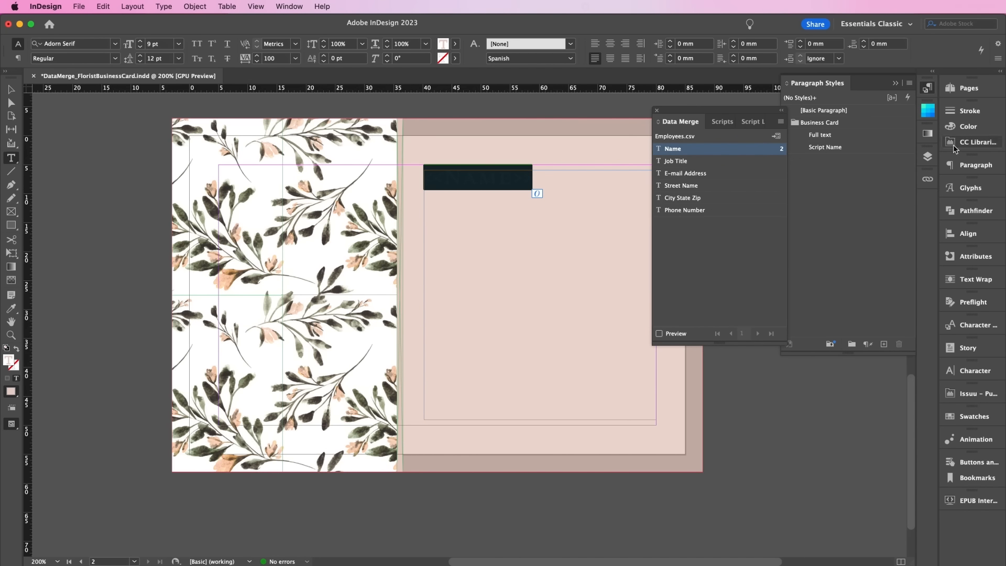
click(969, 416)
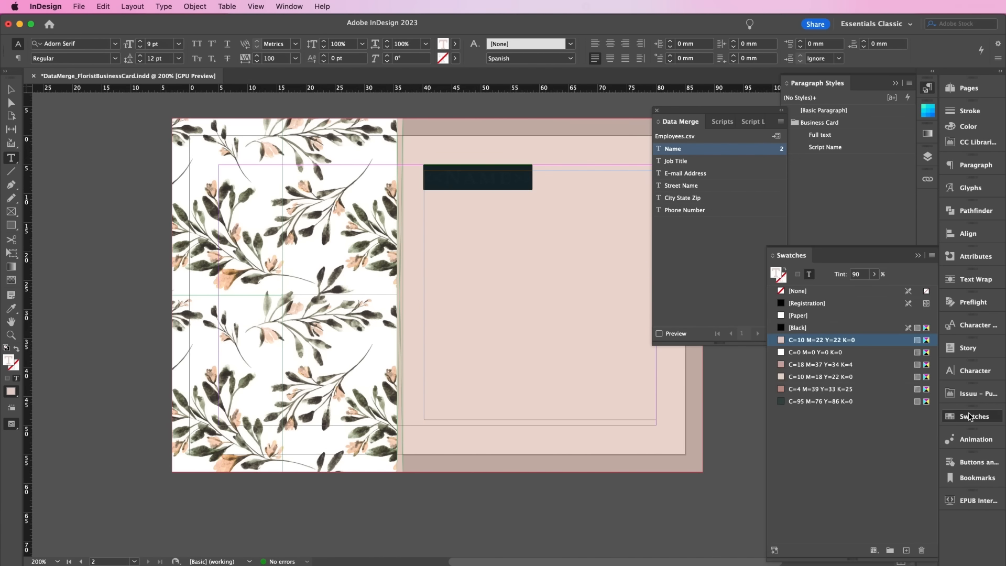
click(799, 328)
click(539, 178)
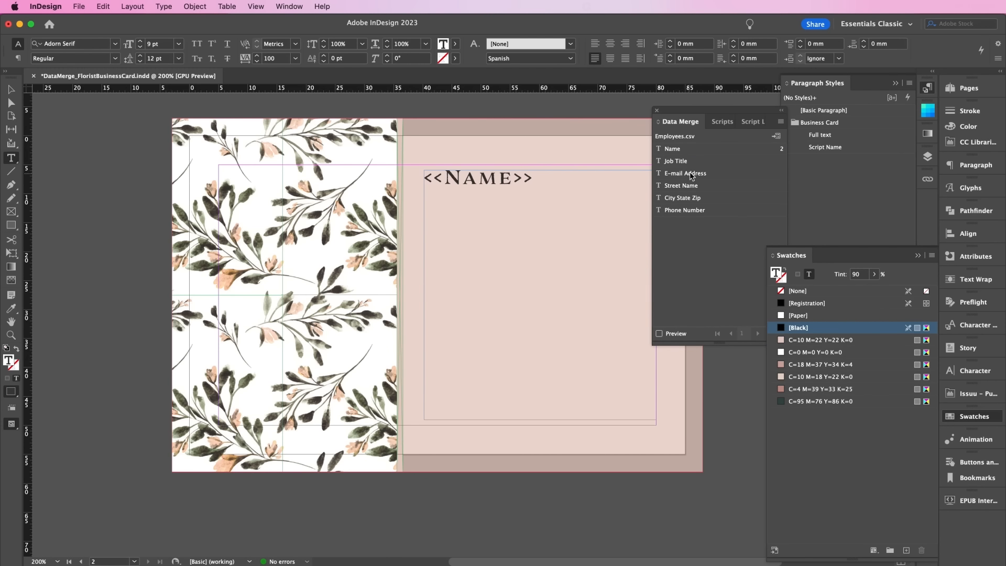
Step: Add the Job Title, E-mail Address, Street Name, City State Zip and Phone Number fields below Name, each on its own line
key(Return)
click(675, 161)
key(Return)
click(685, 173)
key(Return)
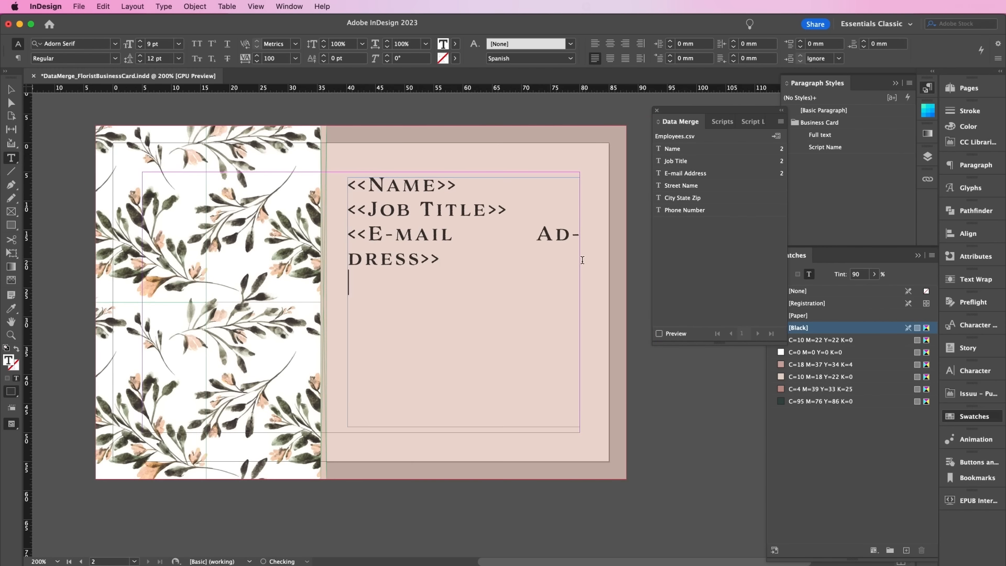
click(681, 186)
key(Return)
click(683, 197)
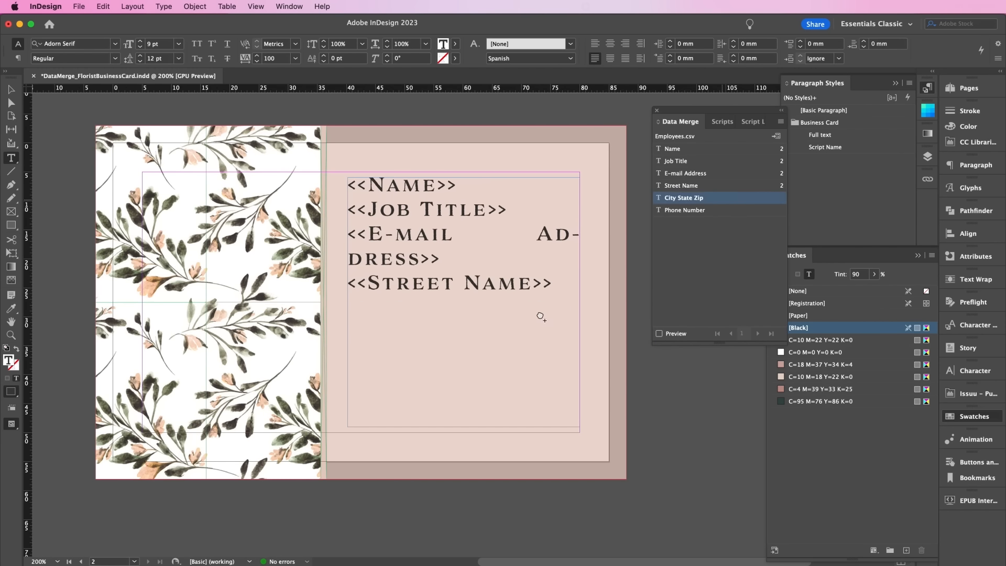
drag(539, 316, 543, 317)
key(Return)
drag(709, 210, 473, 392)
Step: Left-align all the data field text in the frame
key(super+a)
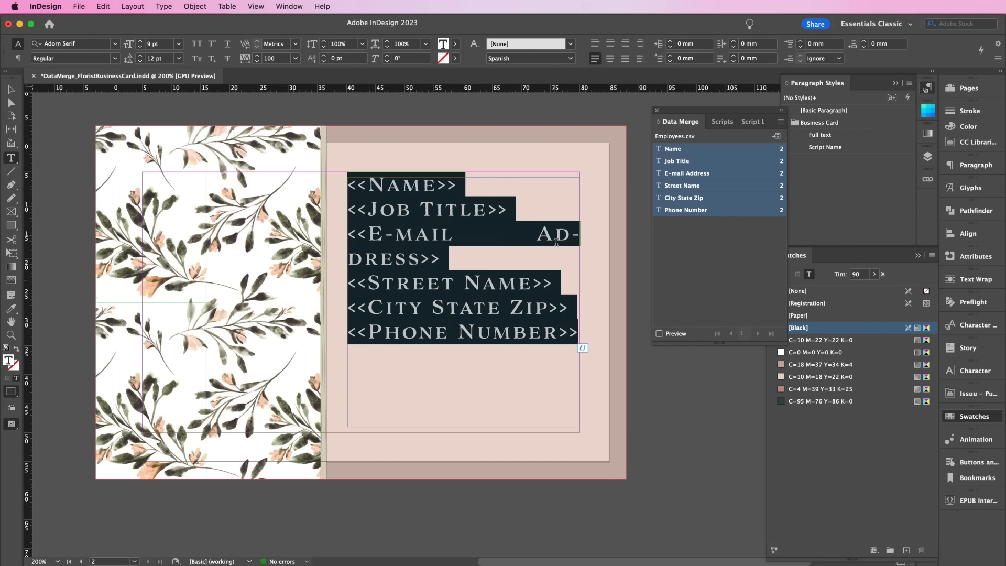
key(super+shift+l)
key(Escape)
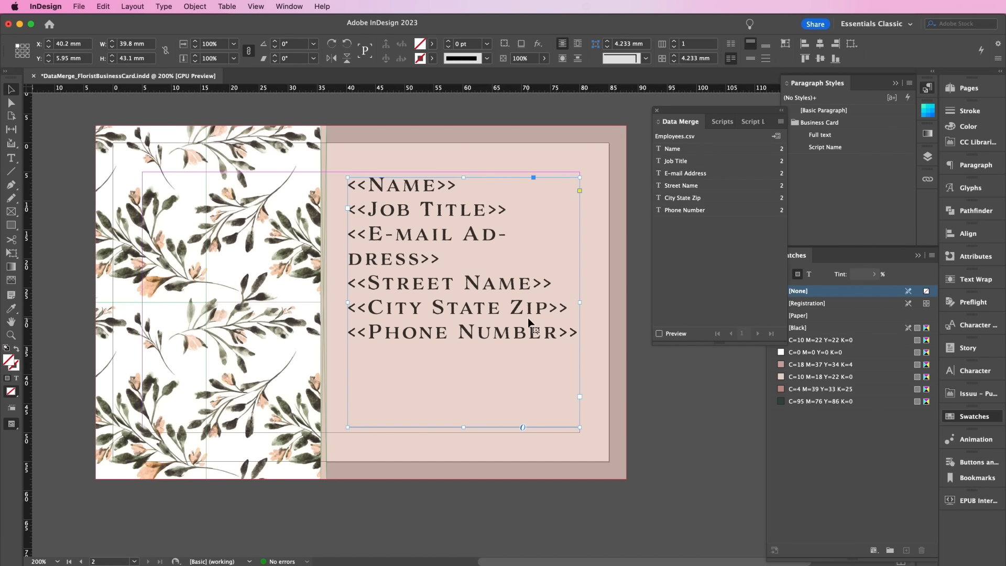
Step: Apply the Full text paragraph style to the lines from Job Title through Phone Number
triple_click(529, 317)
drag(578, 334, 343, 217)
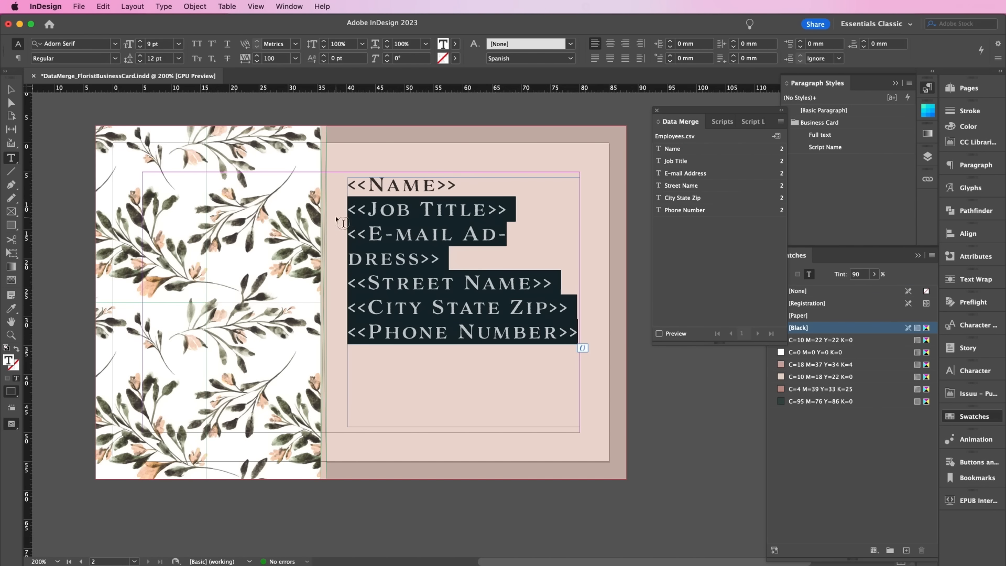
click(815, 136)
triple_click(381, 231)
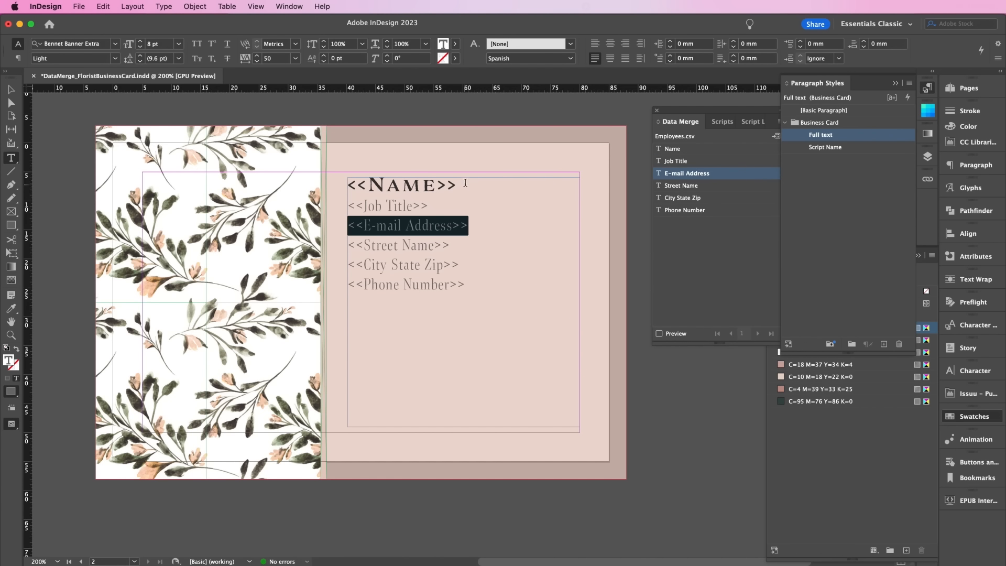
Step: Apply the Script Name paragraph style to the Name line and preview the merged data through the second record
drag(465, 183, 332, 161)
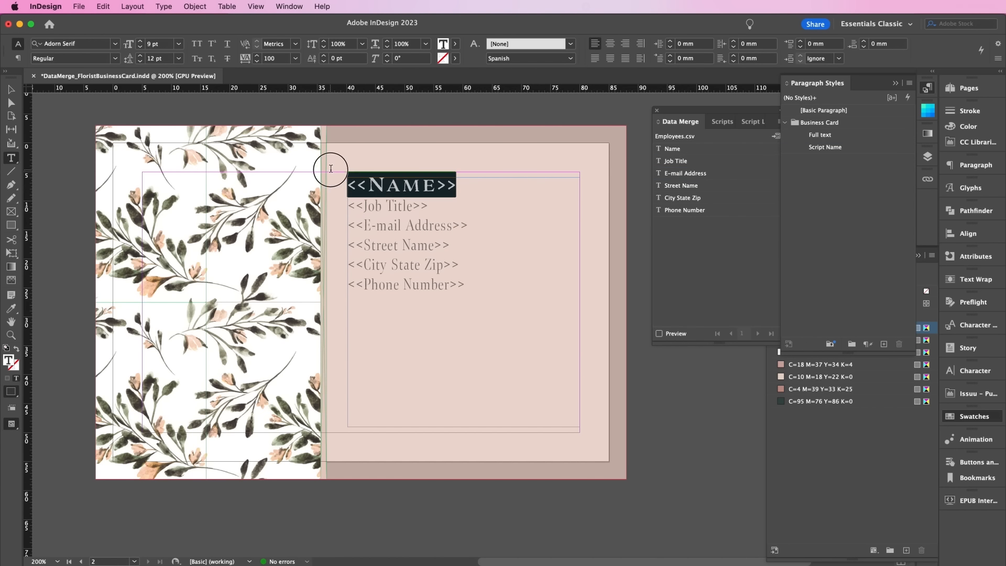
click(820, 148)
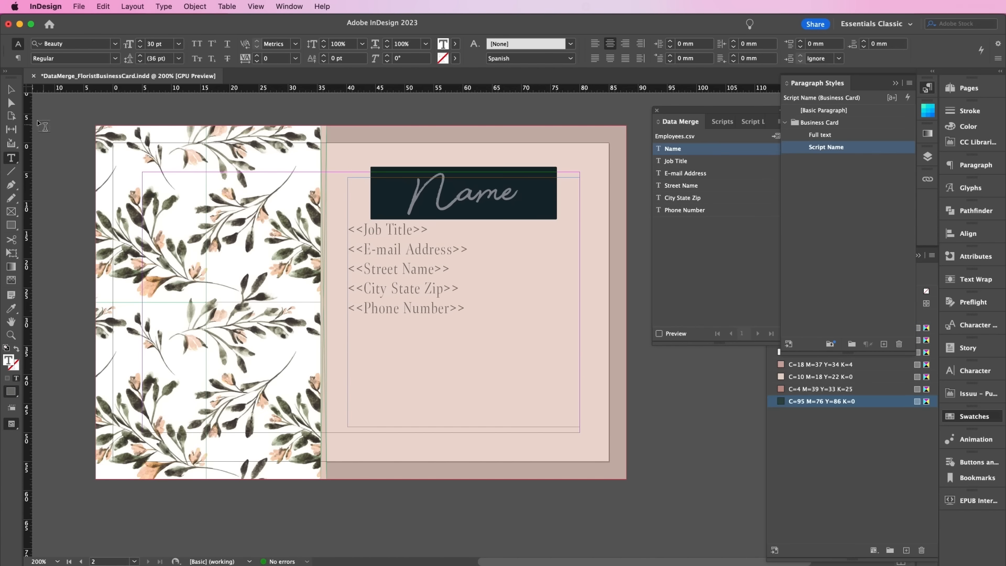
click(11, 89)
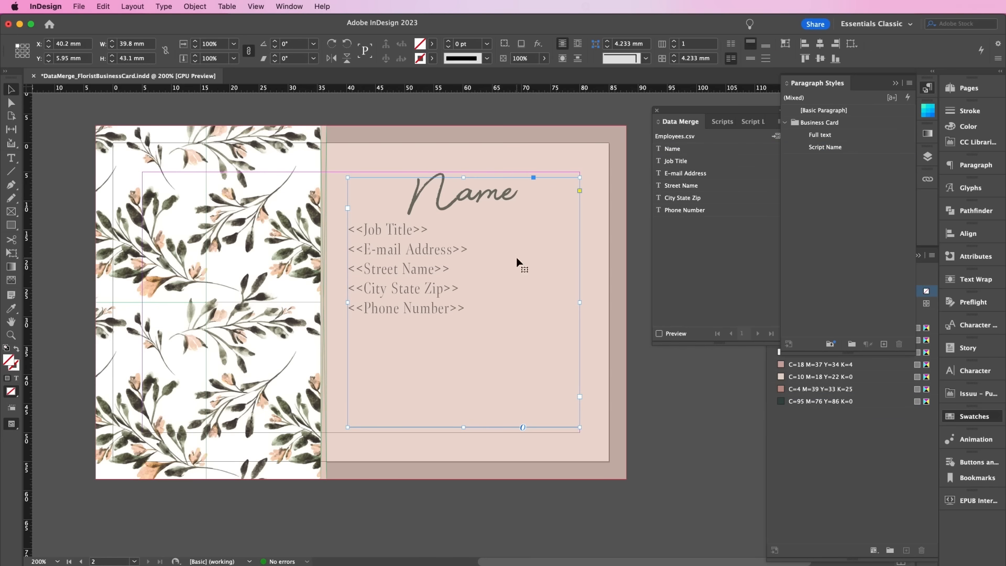
click(661, 334)
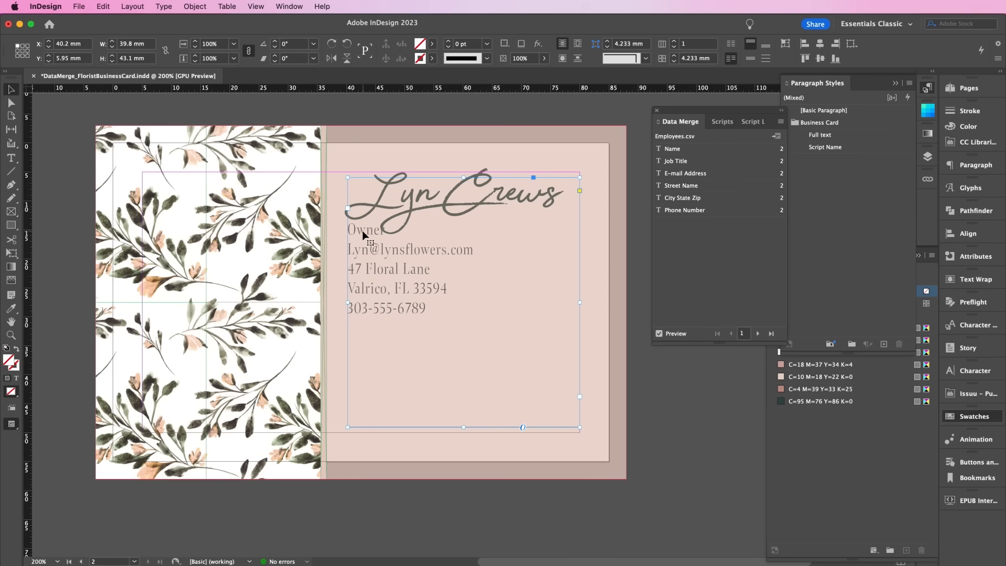
click(757, 334)
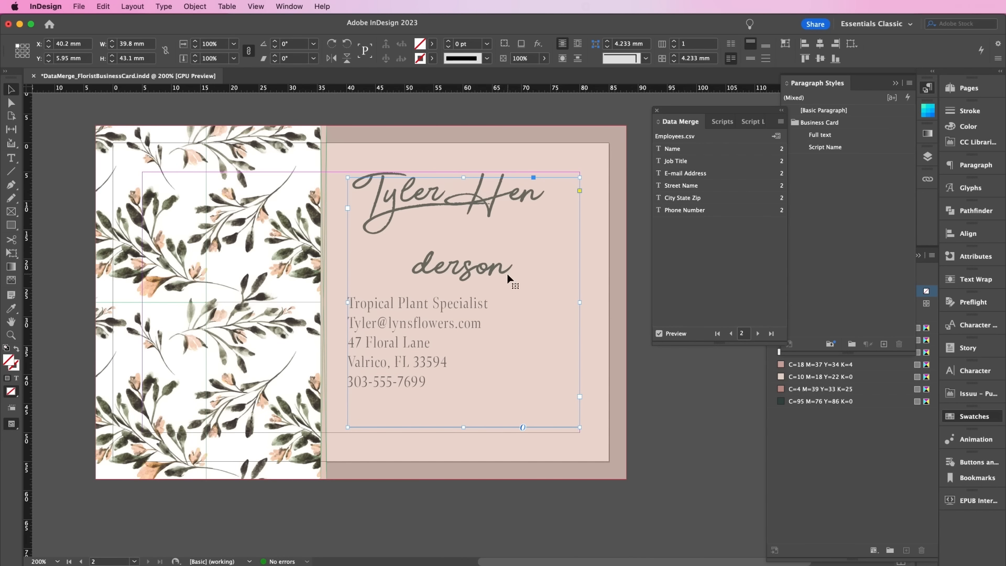
Step: Set the font size of the Script Name paragraph style to 18 pt
click(666, 400)
double_click(839, 148)
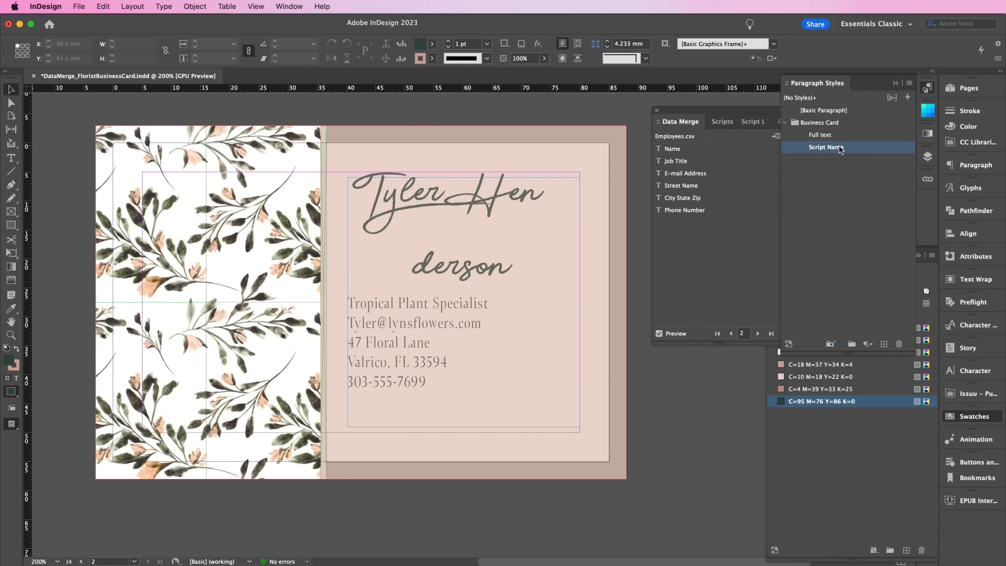
click(295, 156)
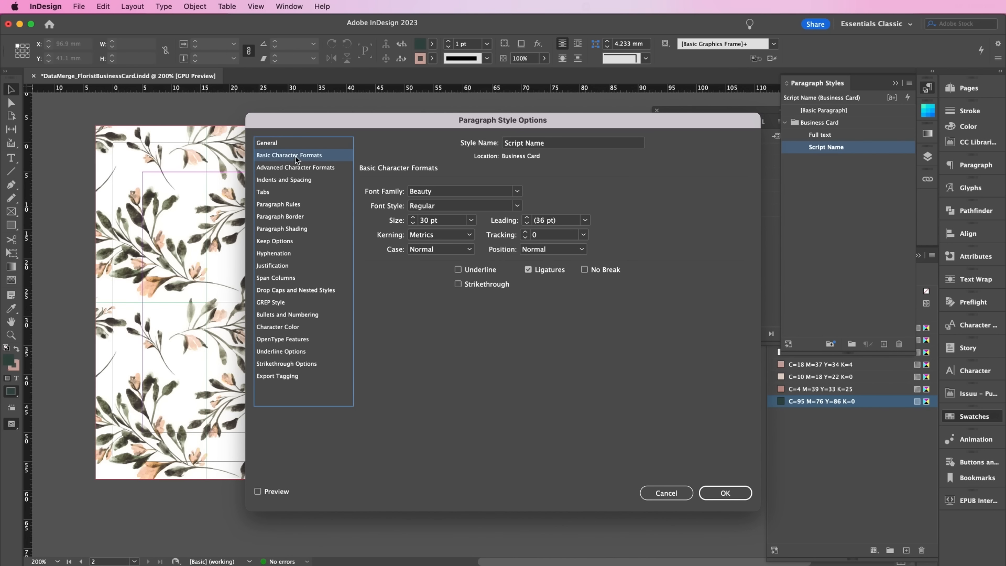
click(471, 222)
click(451, 316)
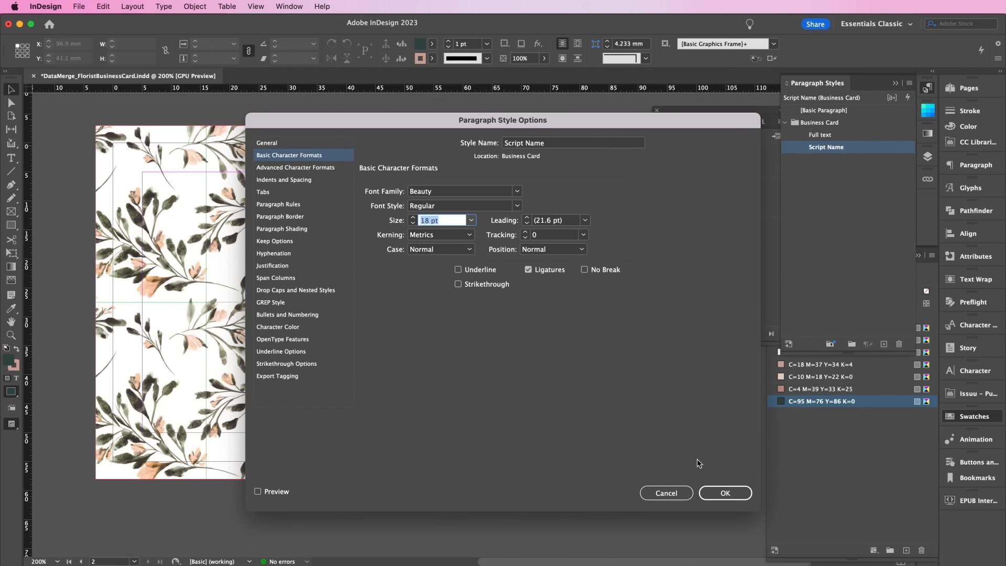
click(713, 493)
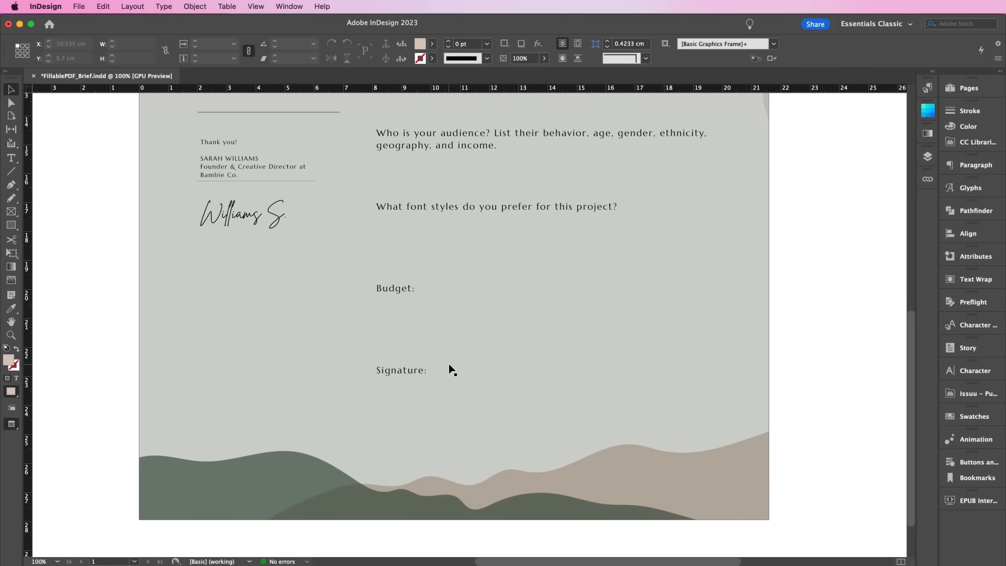
Step: In FillablePDF_Brief, draw a frame about 11.7 by 0.56 cm below the project name question and convert it to a text field
scroll(448, 364, down, 2)
scroll(449, 363, up, 10)
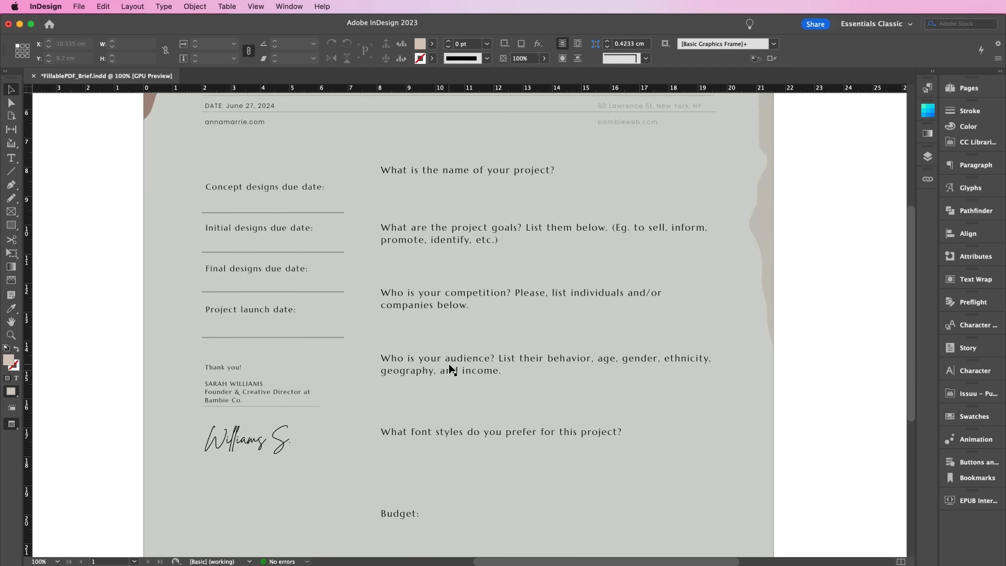
scroll(448, 364, up, 2)
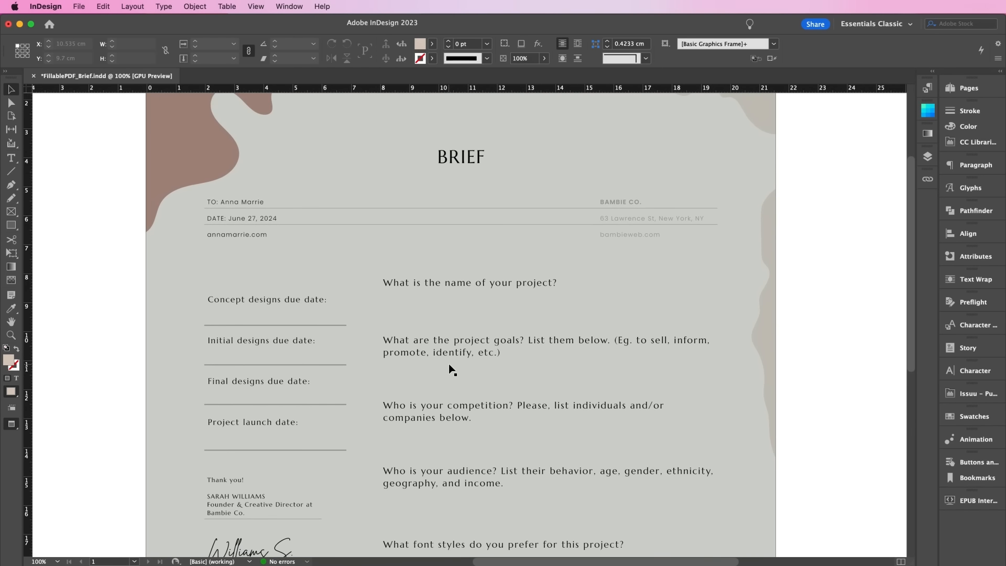
click(12, 213)
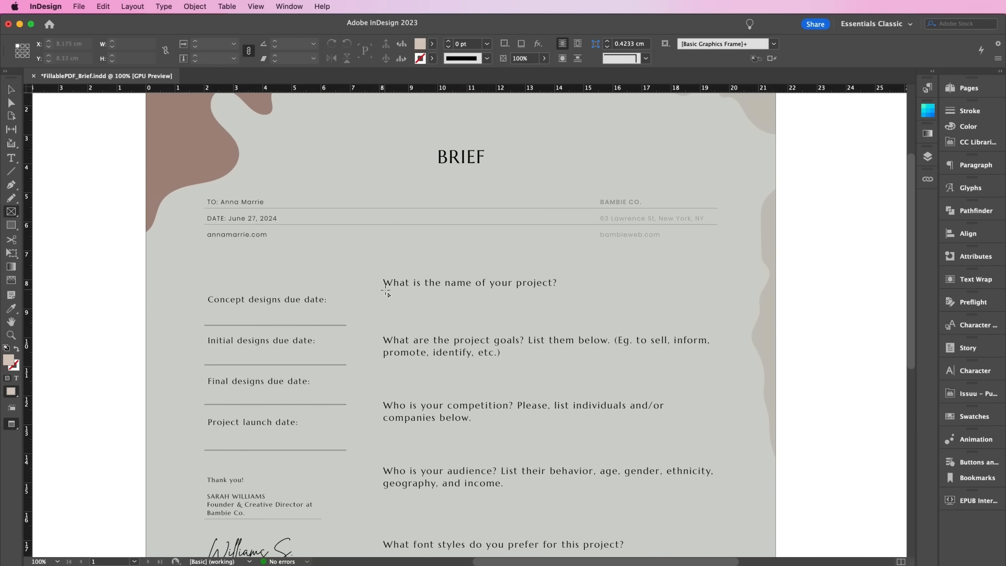
drag(383, 292, 726, 307)
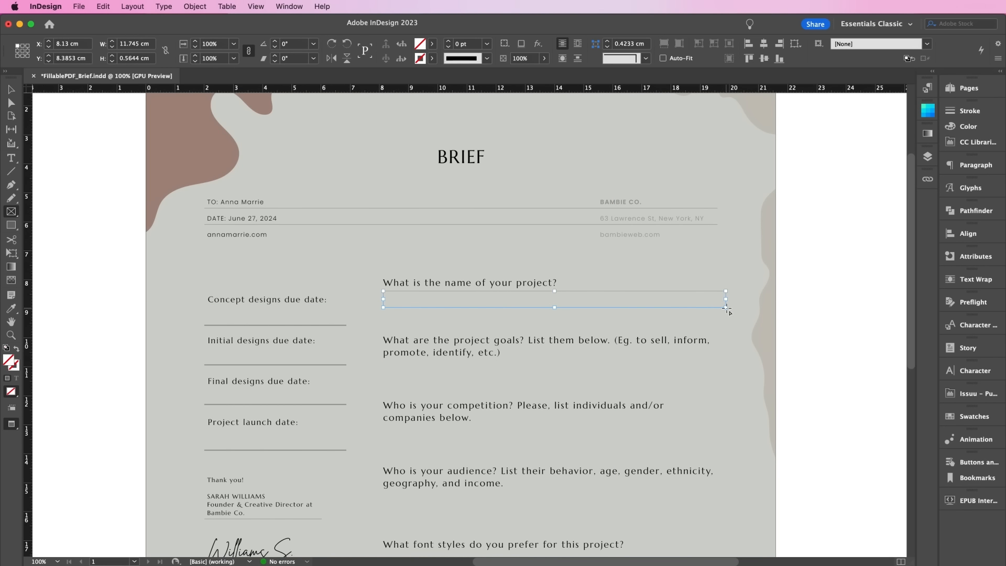
click(194, 7)
mouse_move(277, 366)
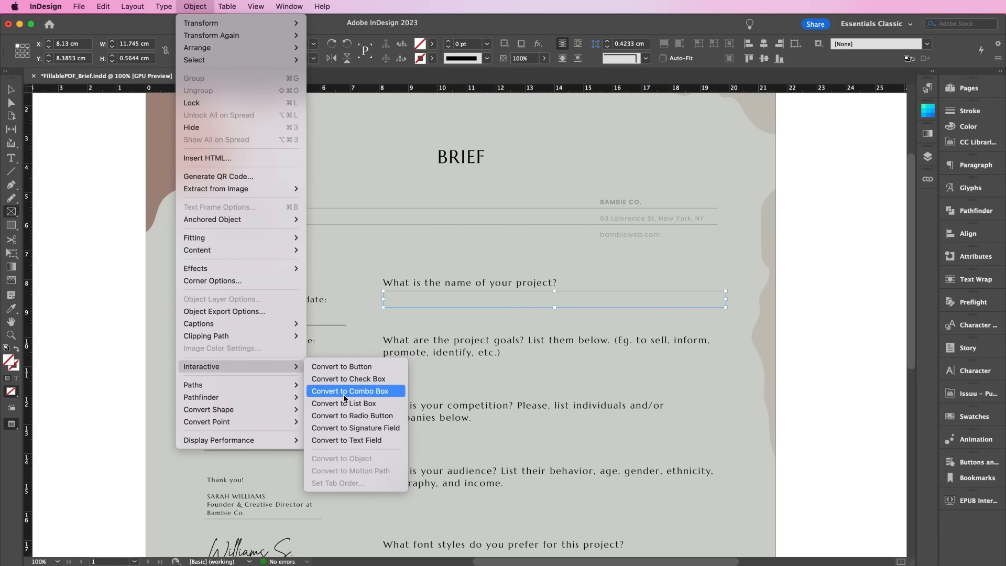
click(358, 438)
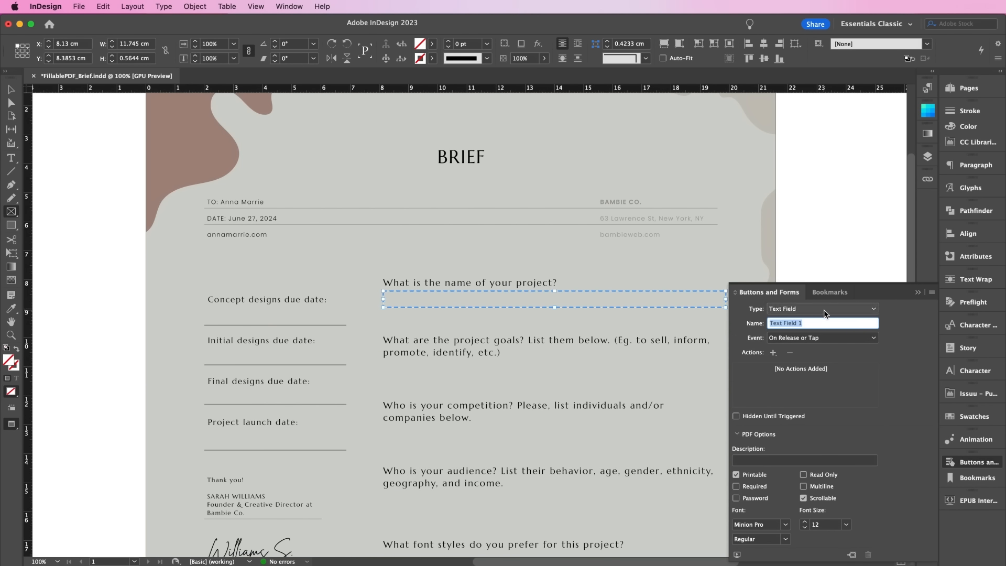
Step: Name the text field Project Name, make it required and turn off its Scrollable option
text(Project Name)
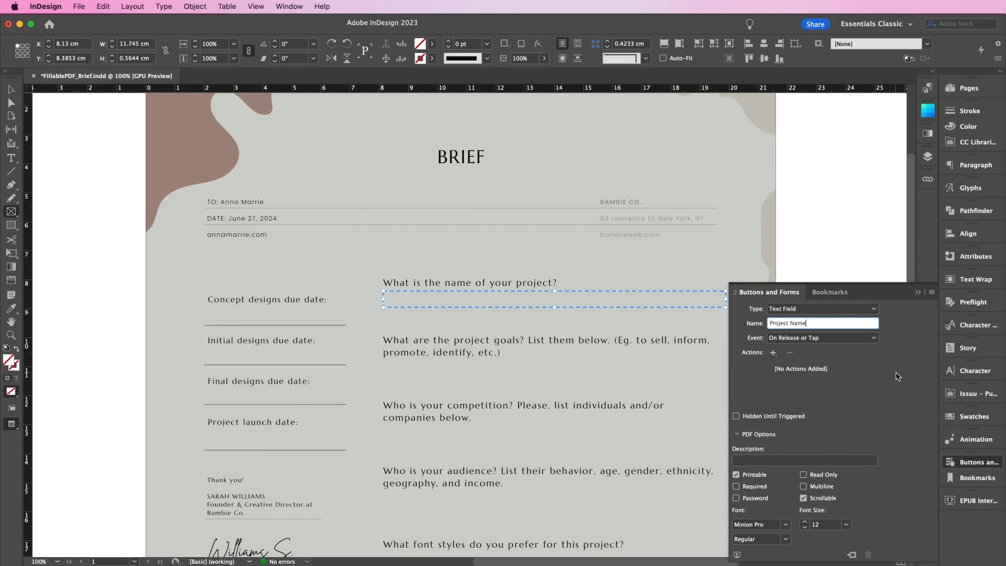
click(804, 498)
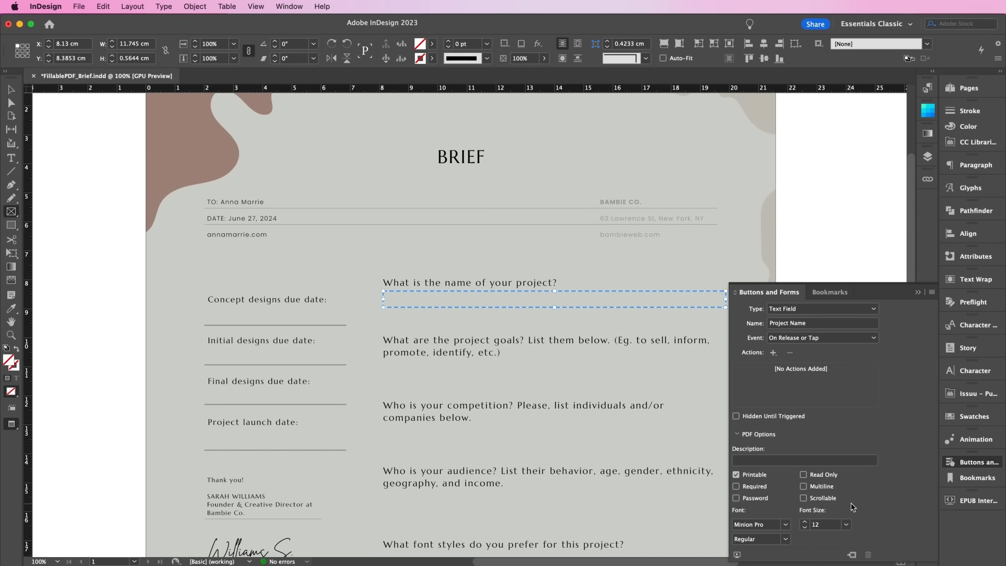
click(735, 486)
Step: Draw a frame about 12.2 by 1.23 cm below the project goals question and convert it to a text field
scroll(559, 414, down, 3)
scroll(559, 414, right, 5)
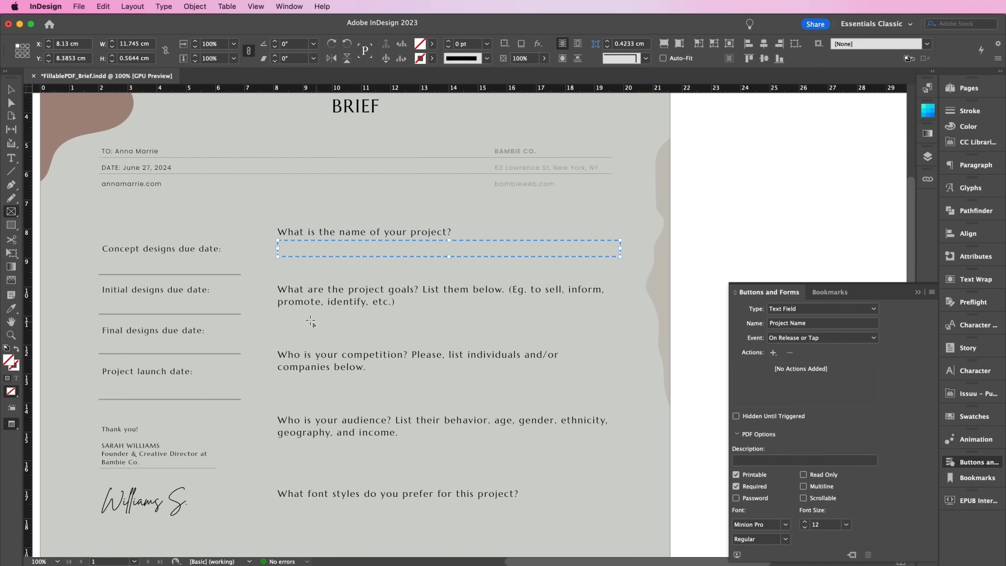
drag(277, 310, 633, 346)
click(195, 6)
mouse_move(269, 359)
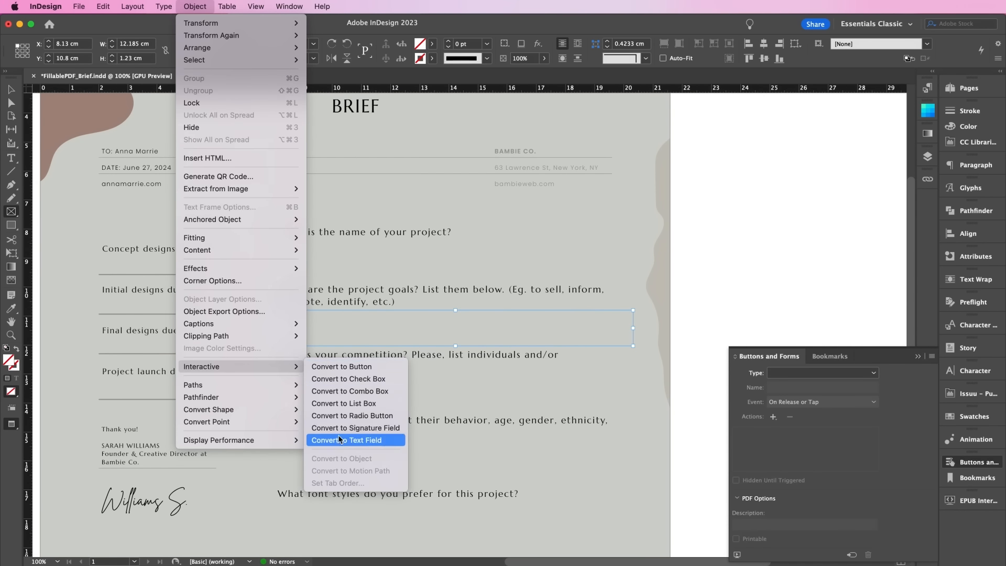
click(359, 440)
Step: Add a text field about 11.7 by 1.23 cm below the competition question and name it Competition
drag(277, 375, 620, 410)
click(854, 372)
click(817, 468)
triple_click(822, 323)
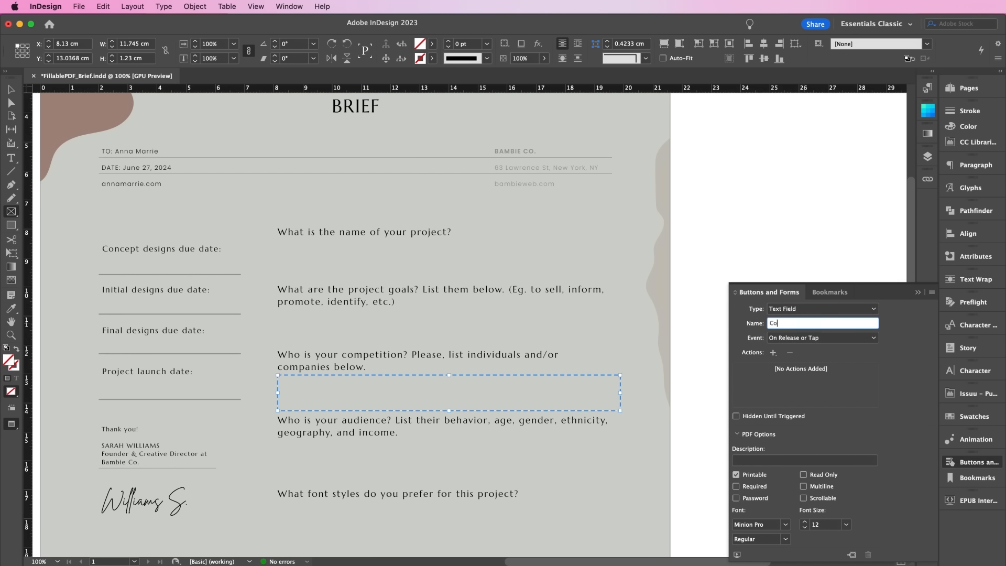
text(Competition)
Step: Add a multiline, required text field named Audience, about 11.7 by 1.44 cm, below the audience question
scroll(470, 448, down, 5)
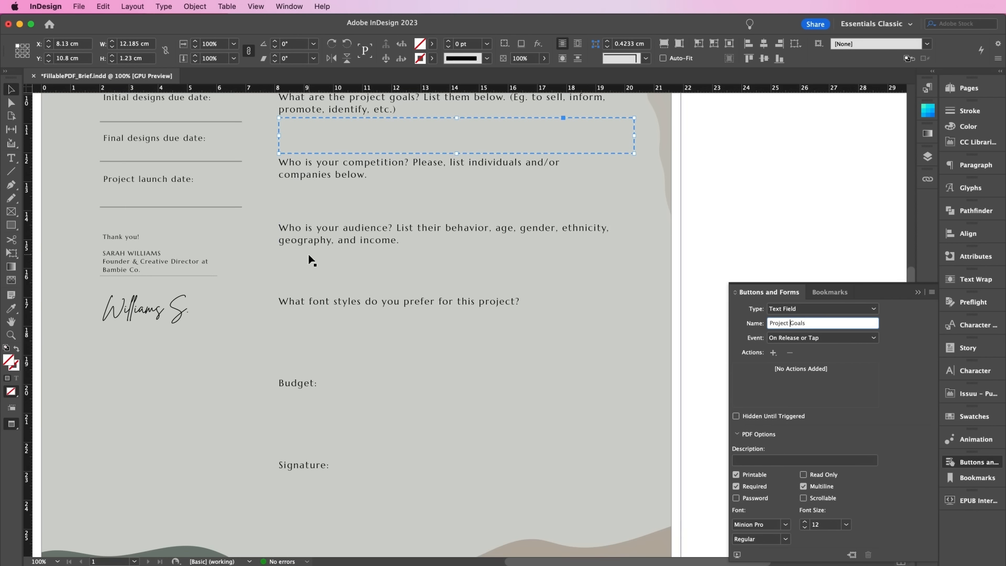
key(f)
drag(279, 251, 622, 294)
click(853, 372)
click(813, 470)
click(757, 325)
text(Audience)
click(815, 485)
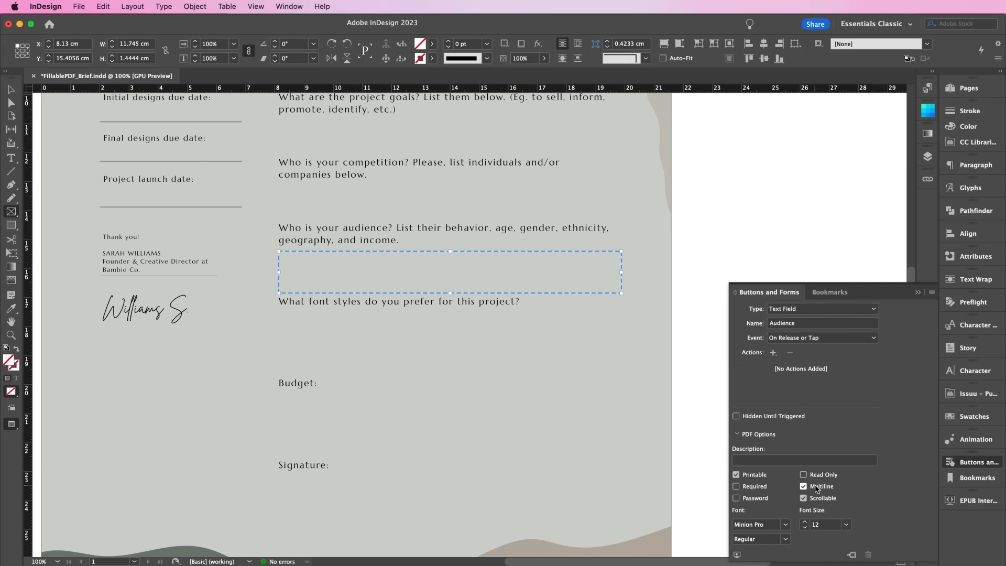
click(754, 487)
Step: Add a small check box about 0.6 by 0.56 cm below the font styles question and name it Check Box Sans Serif
mouse_move(278, 309)
mouse_down()
mouse_move(602, 426)
mouse_move(610, 372)
mouse_move(505, 341)
mouse_move(309, 341)
mouse_move(296, 327)
mouse_up()
key(v)
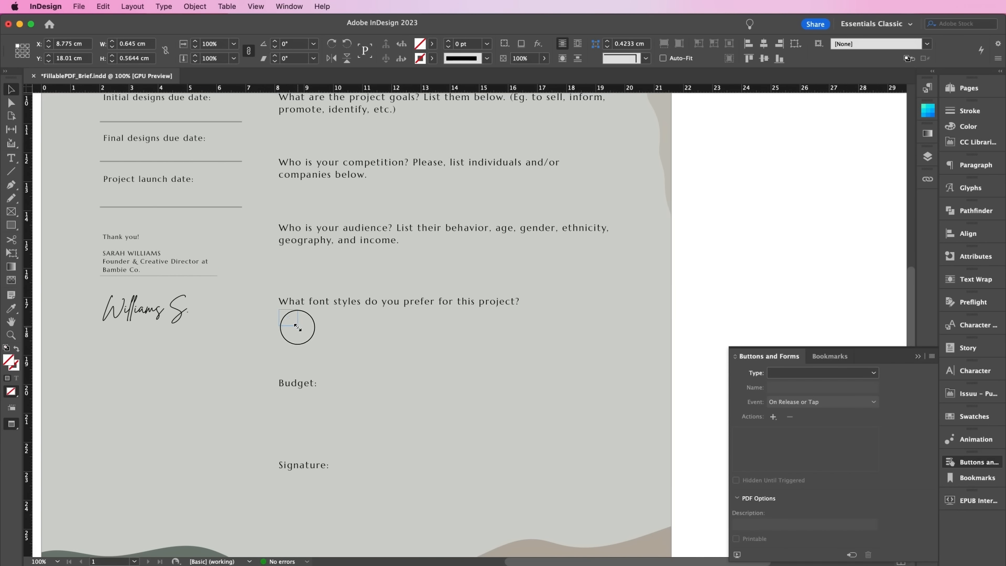
click(788, 377)
click(794, 411)
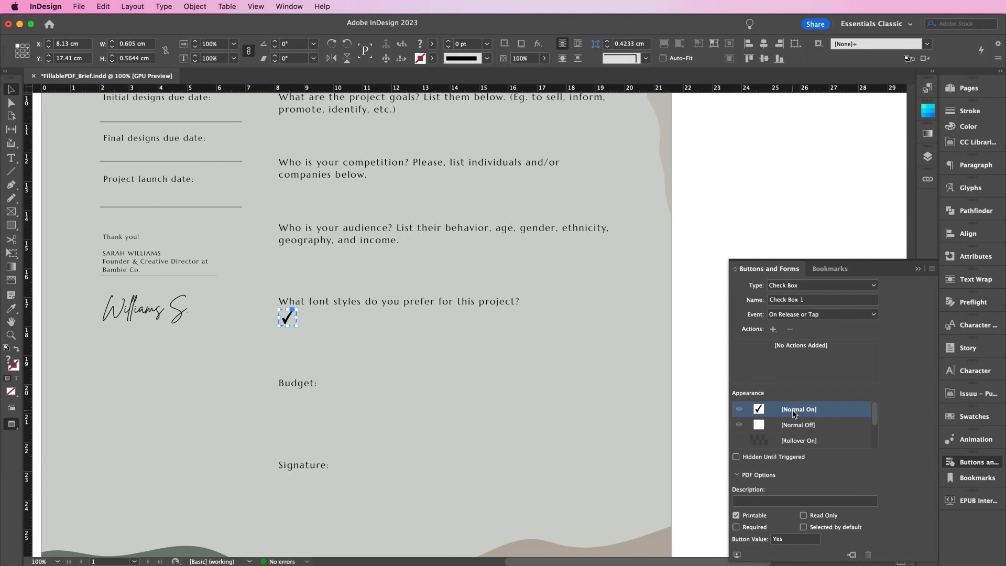
click(793, 302)
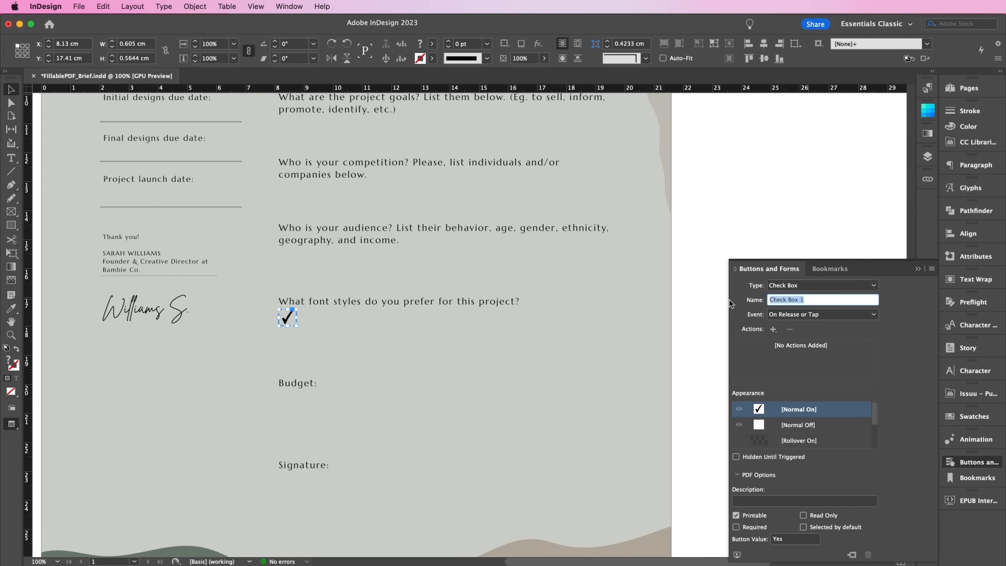
key(Right)
text(Sans Serif)
Step: Add a text frame reading SANS SERIF beside the check box
click(11, 157)
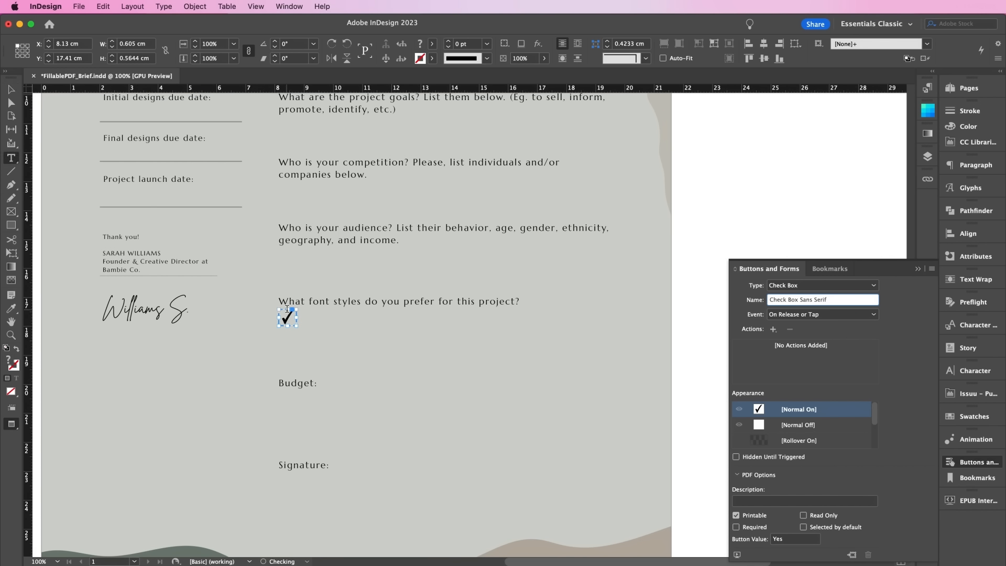
click(367, 327)
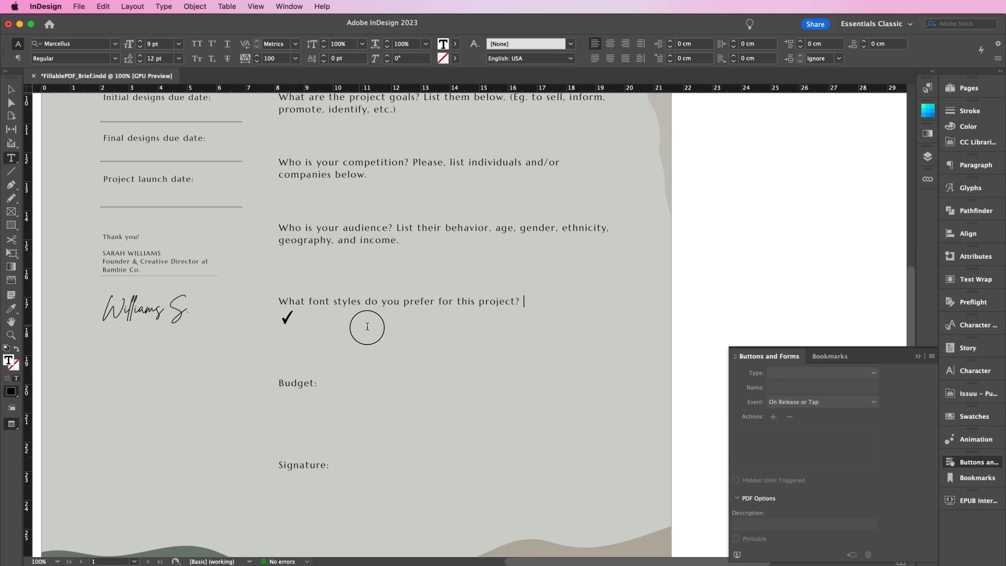
drag(305, 329, 429, 370)
text(SANS SERIF)
key(Escape)
Step: Set the SANS SERIF label in the Acumin Pro SemiCondensed font
click(11, 158)
mouse_move(335, 336)
mouse_down()
mouse_move(328, 319)
mouse_move(287, 326)
mouse_move(334, 351)
mouse_move(526, 329)
mouse_move(534, 350)
mouse_up()
click(115, 44)
click(104, 382)
Step: Leave the preview screen mode and change the other three font labels to read SLAB SERIF, SERIF and SCRIPT
click(11, 89)
key(w)
click(334, 326)
double_click(324, 350)
key(super+a)
text(SLAB SERIF)
double_click(508, 326)
key(super+a)
text(SERIFSCRIPT)
Step: Apply a script font to the SCRIPT label and turn off its all caps formatting
key(super+a)
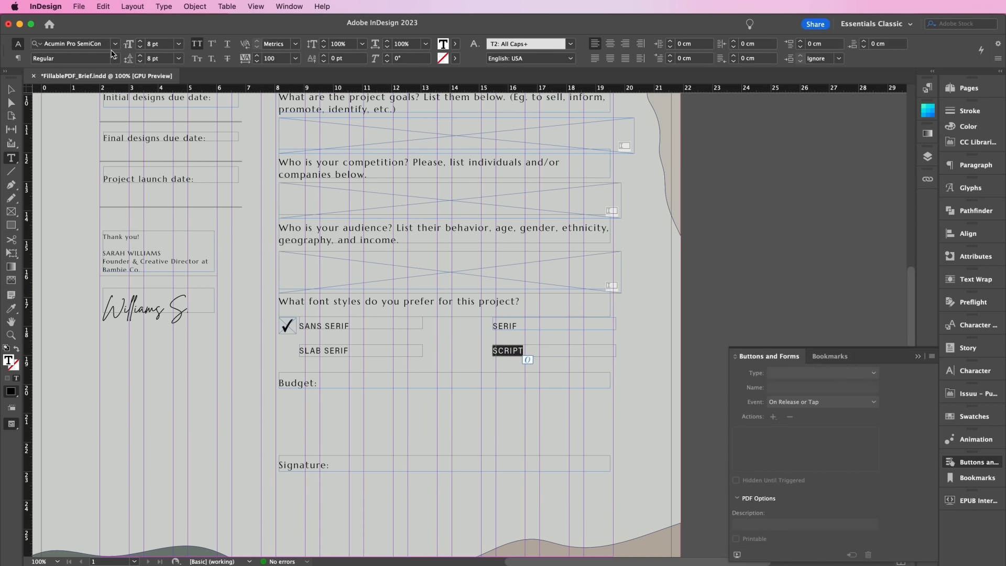
click(115, 44)
click(132, 295)
click(197, 44)
Step: Filter the font list by classification and apply a serif font to the SERIF label
double_click(504, 326)
click(115, 44)
scroll(132, 295, down, 10)
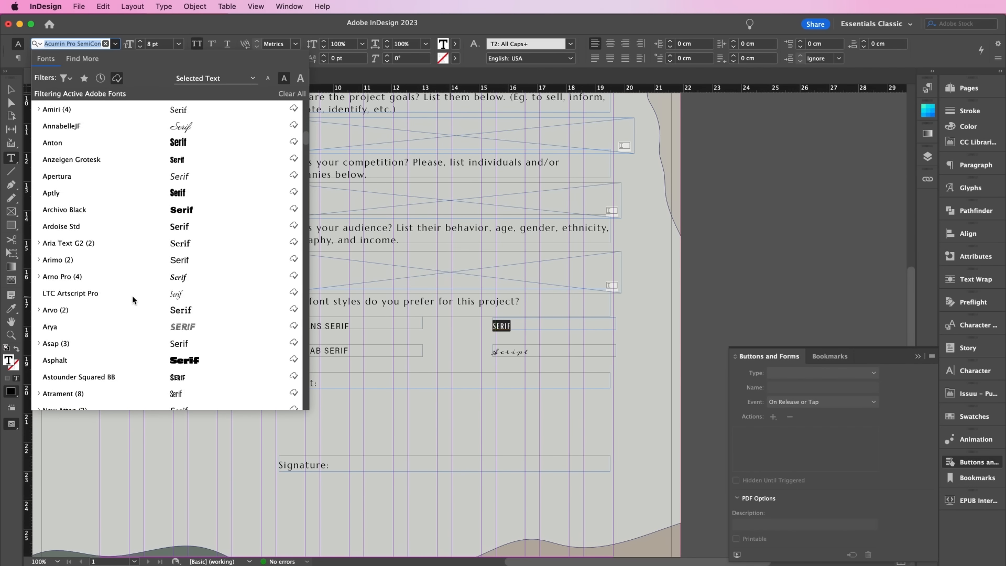
click(64, 77)
click(137, 135)
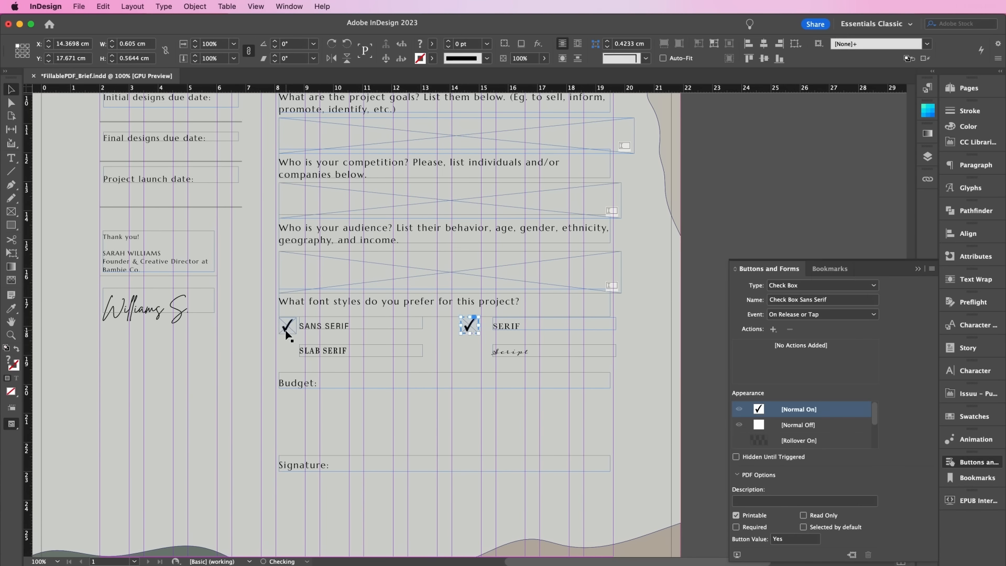
Step: Copy check boxes beside the Script and SLAB SERIF labels, and name the latter Check Box Slab Serif
drag(469, 325, 478, 348)
drag(287, 326, 287, 349)
drag(834, 301, 799, 300)
text(Slab Serif)
Step: Name the check box beside the Script label Check Box Script
click(481, 322)
click(480, 350)
drag(834, 300, 799, 301)
text(Script)
click(716, 218)
Step: Draw a frame about 11.6 by 1.6 cm below the Budget heading and make it a list box
click(10, 211)
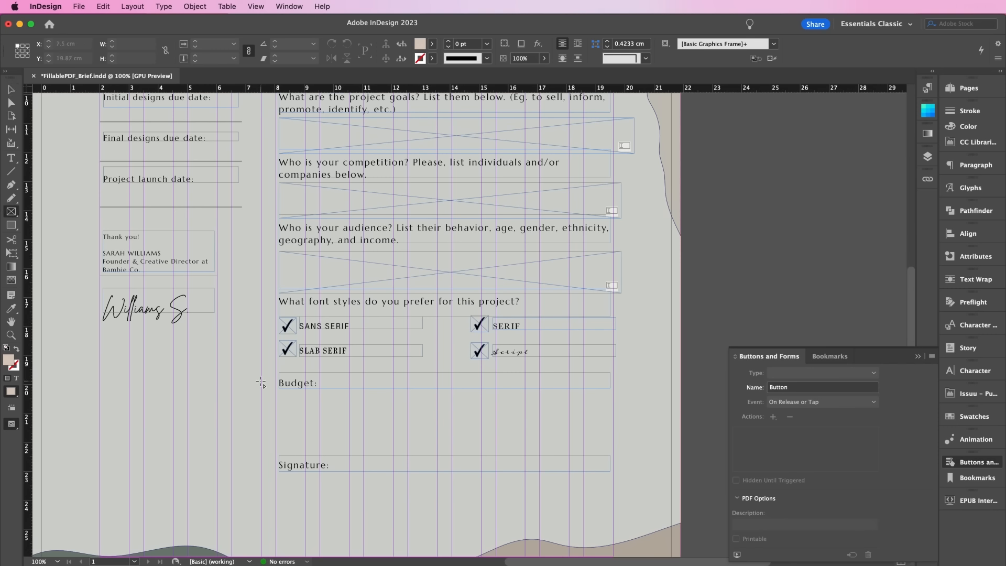
drag(276, 397, 613, 440)
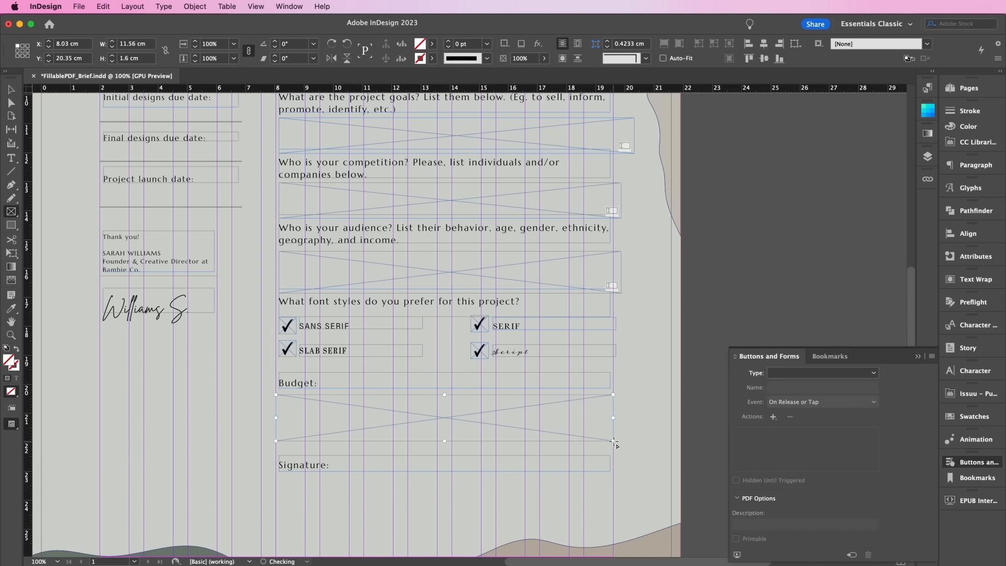
click(788, 372)
click(785, 436)
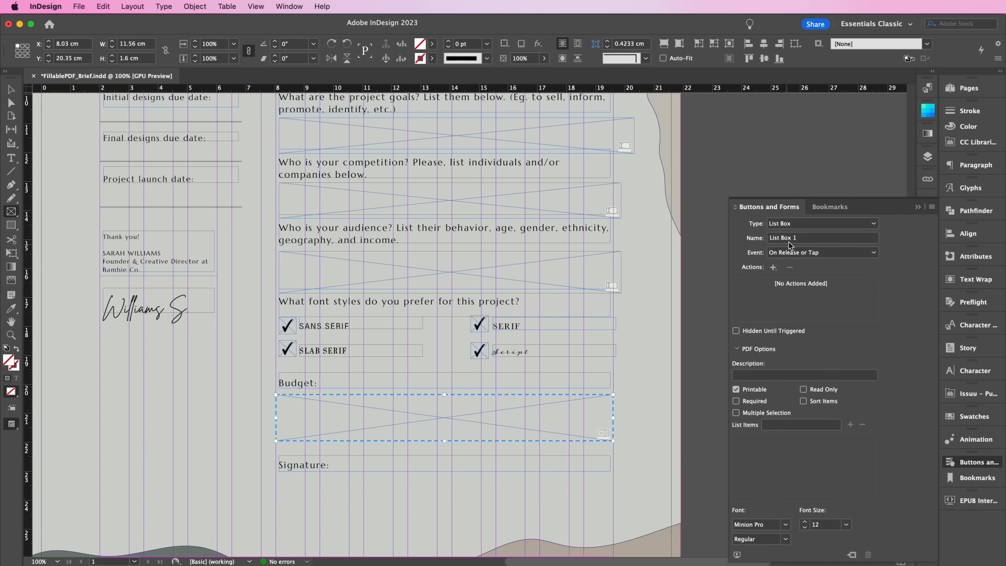
Step: Set up the required Budget list box with the list items $500, $1,000, $1,500 and $2,000
click(789, 245)
text(Budget)
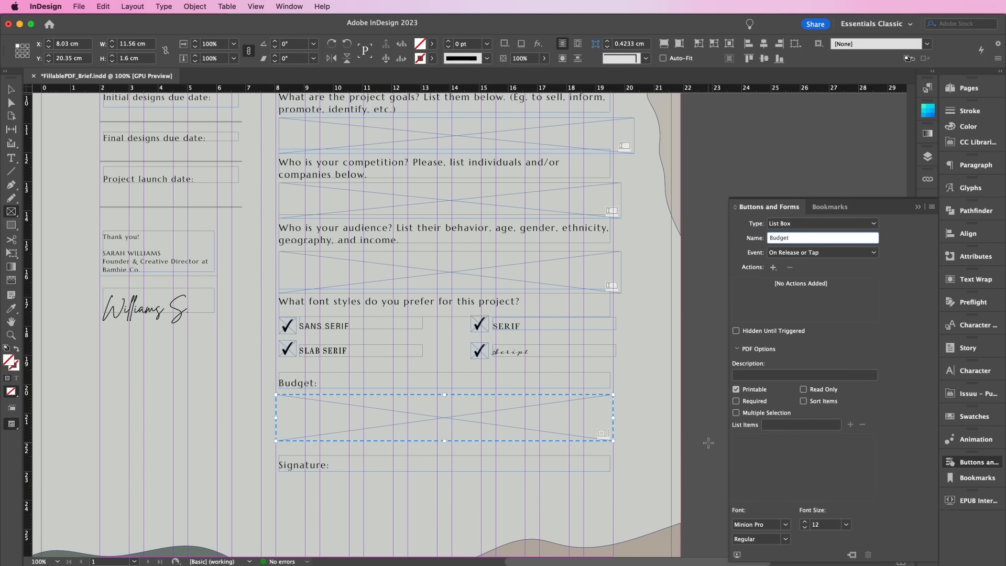
click(782, 424)
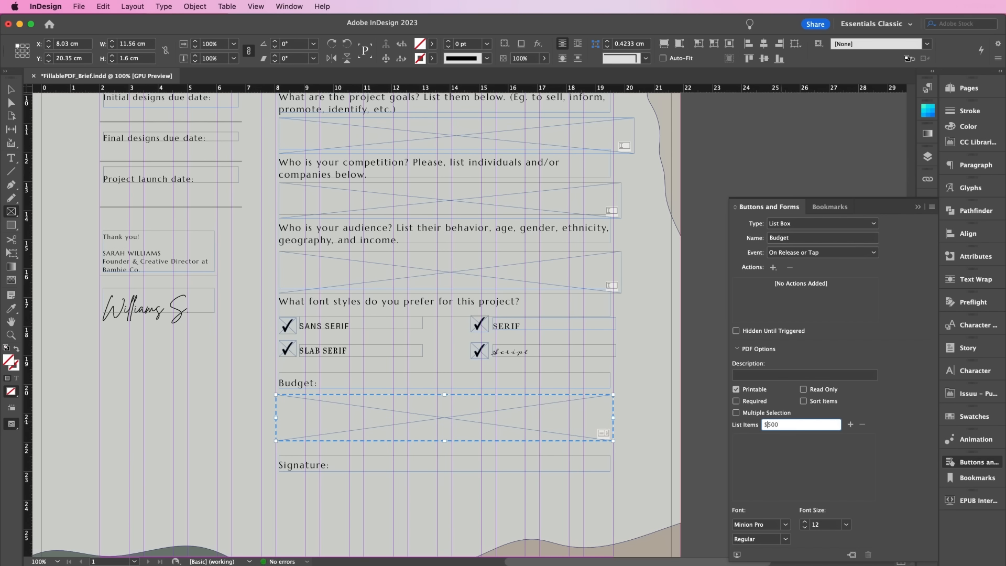
click(850, 425)
text($)
click(849, 425)
click(850, 425)
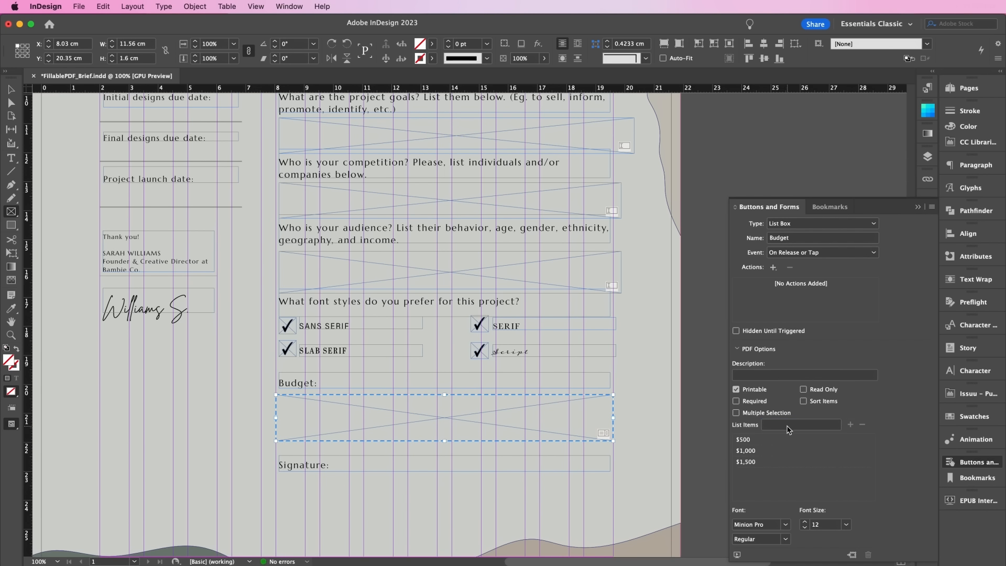
text($2,000)
click(850, 424)
click(736, 400)
Step: Draw a frame about 11.6 by 1.6 cm below the Signature heading and make it a required signature field named Signature
mouse_move(275, 478)
mouse_down()
mouse_move(418, 503)
mouse_move(594, 501)
mouse_move(614, 523)
mouse_up()
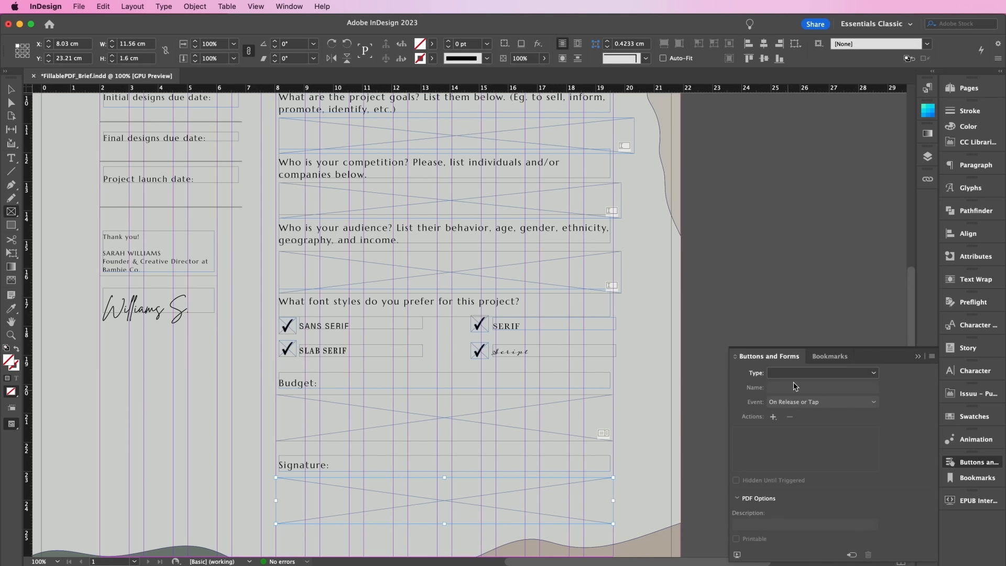
click(799, 373)
click(799, 456)
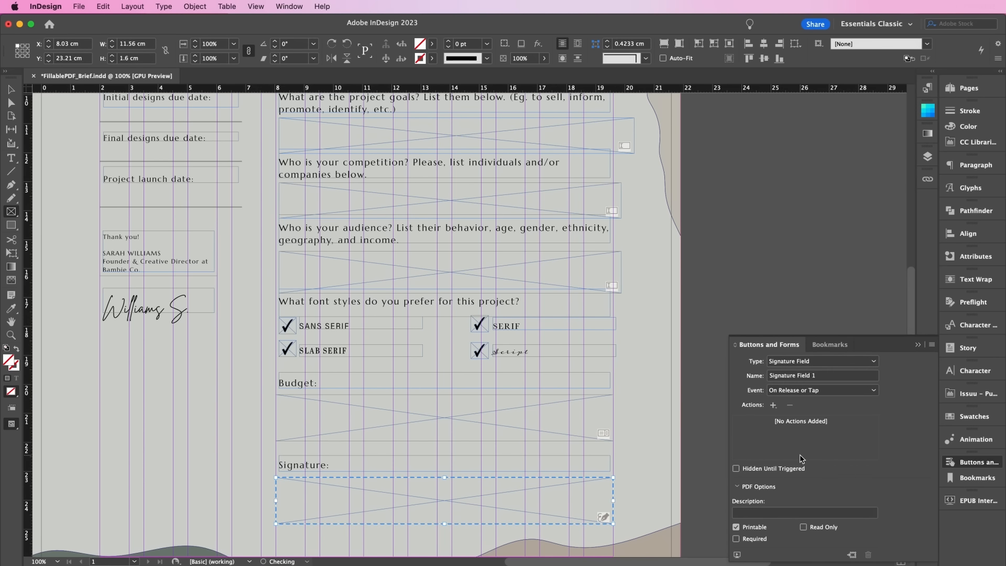
click(746, 542)
drag(828, 376, 719, 378)
text(Signa)
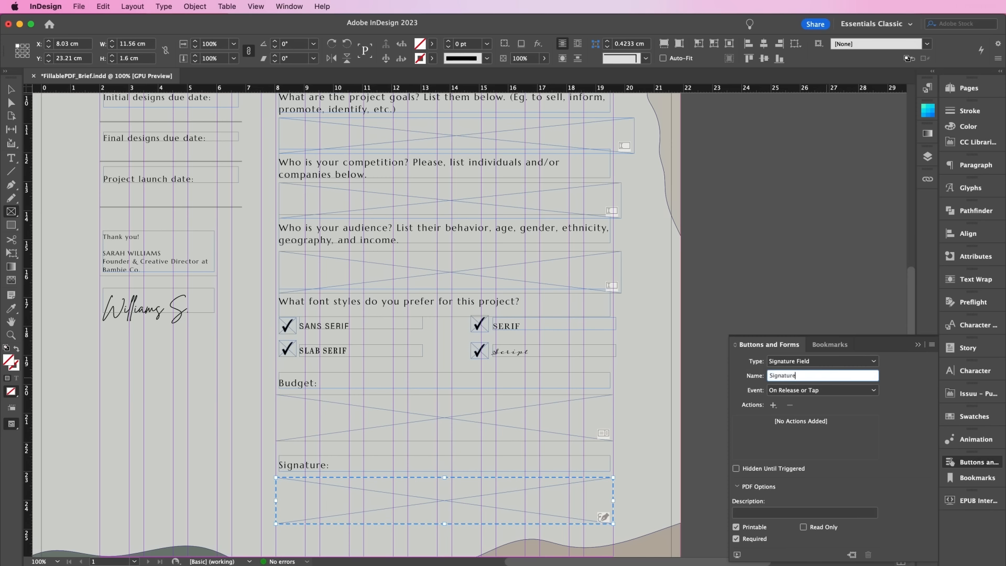
Step: Pull in the right edges of the audience, competition, project goals and project name fields to the column's right margin
click(11, 90)
click(611, 285)
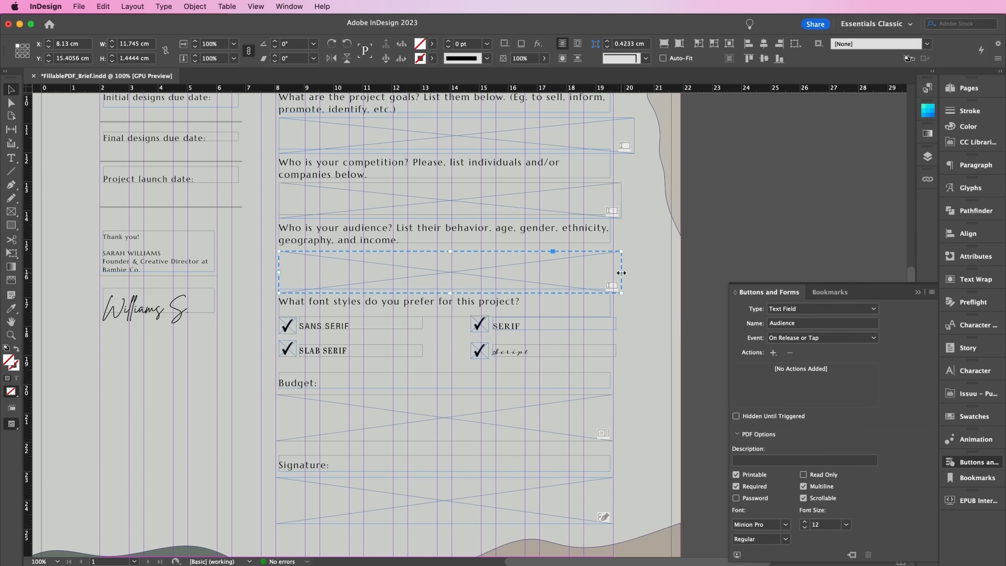
drag(621, 272, 613, 272)
drag(621, 200, 613, 201)
drag(633, 135, 613, 137)
scroll(624, 356, up, 7)
drag(623, 233, 615, 234)
Step: Extend the left edges of the audience, competition, project goals and project name fields to the column's left margin
scroll(612, 321, down, 8)
drag(281, 256, 278, 256)
drag(281, 184, 278, 184)
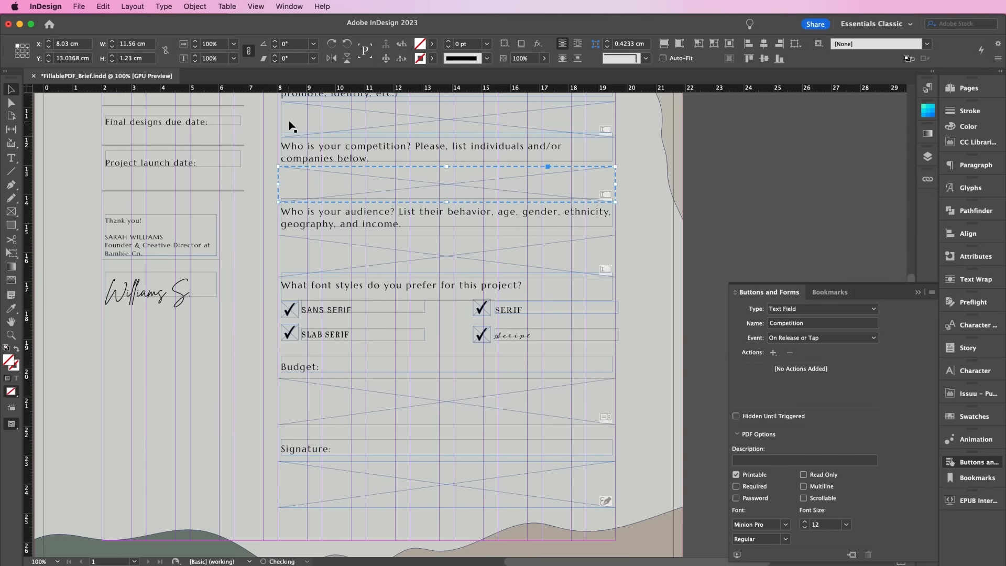
click(290, 128)
drag(281, 119, 278, 119)
scroll(278, 121, up, 5)
drag(272, 180, 268, 179)
click(730, 213)
Step: Export the brief as an interactive Adobe PDF named FillablePDF_Brief in the Assets folder, including all forms and media
scroll(731, 213, down, 8)
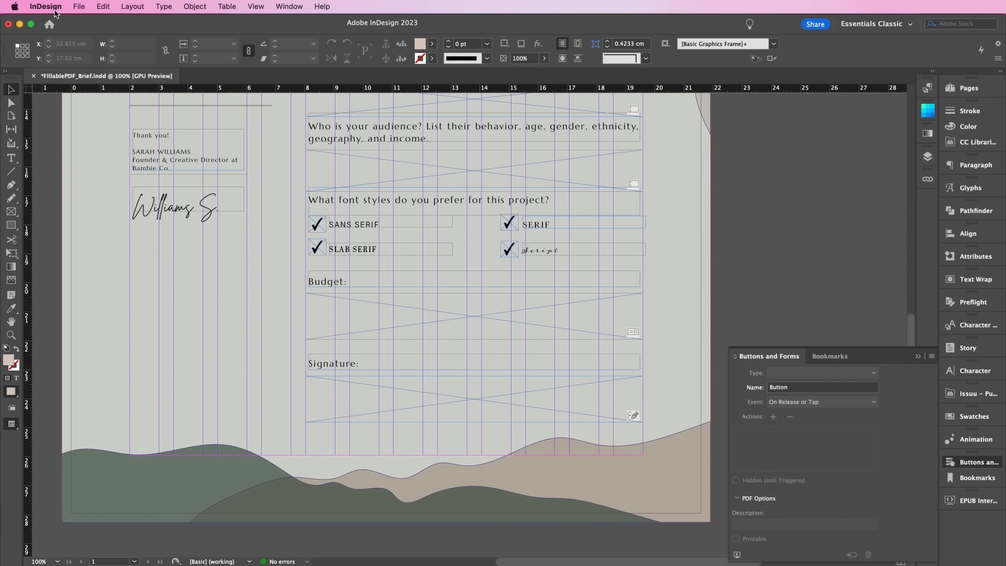
click(78, 6)
click(111, 238)
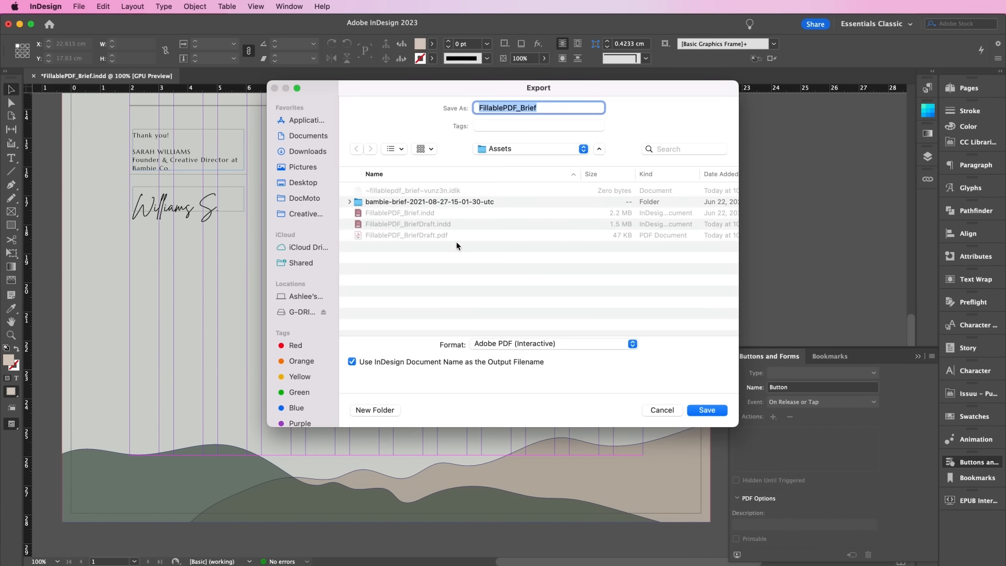
click(704, 409)
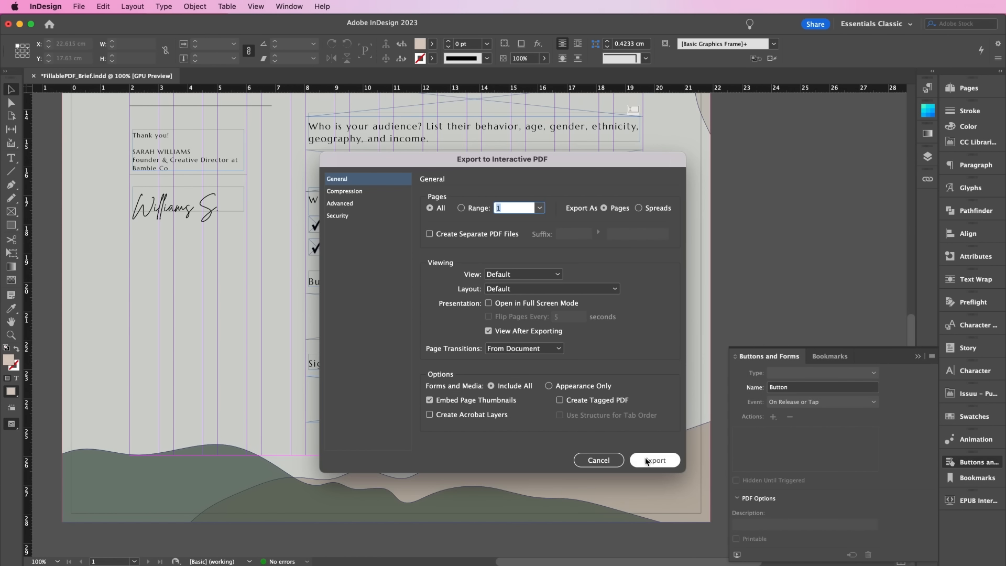
click(654, 460)
Step: Look over the exported brief in Acrobat and enter June's Diary as the project name
scroll(503, 233, down, 3)
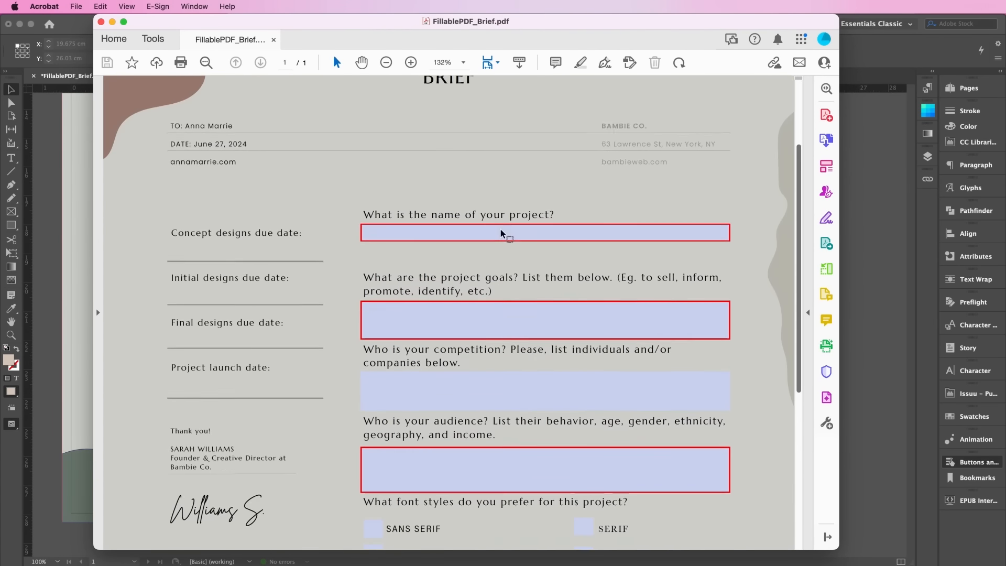
scroll(501, 233, down, 8)
scroll(503, 231, up, 6)
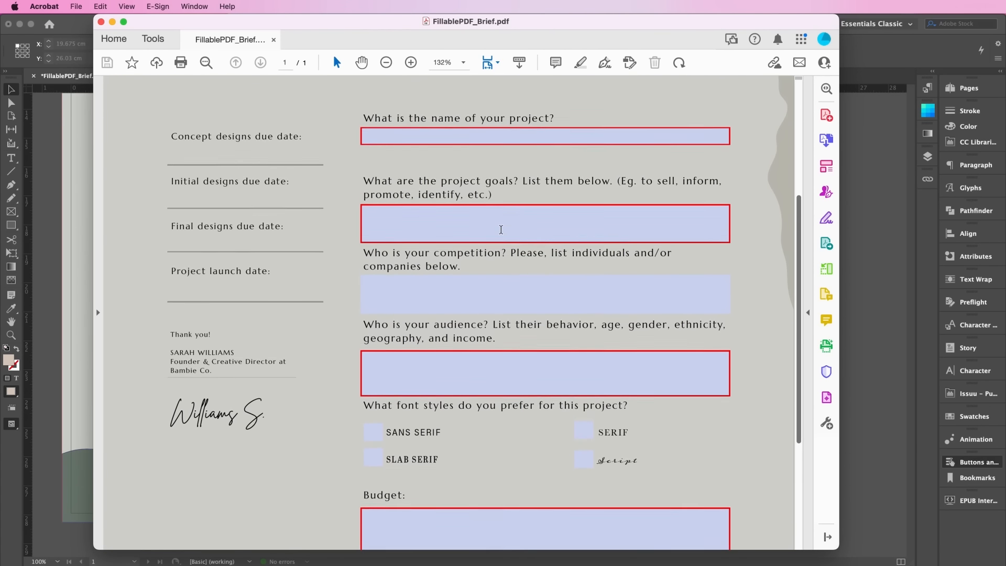
scroll(501, 230, up, 2)
click(429, 186)
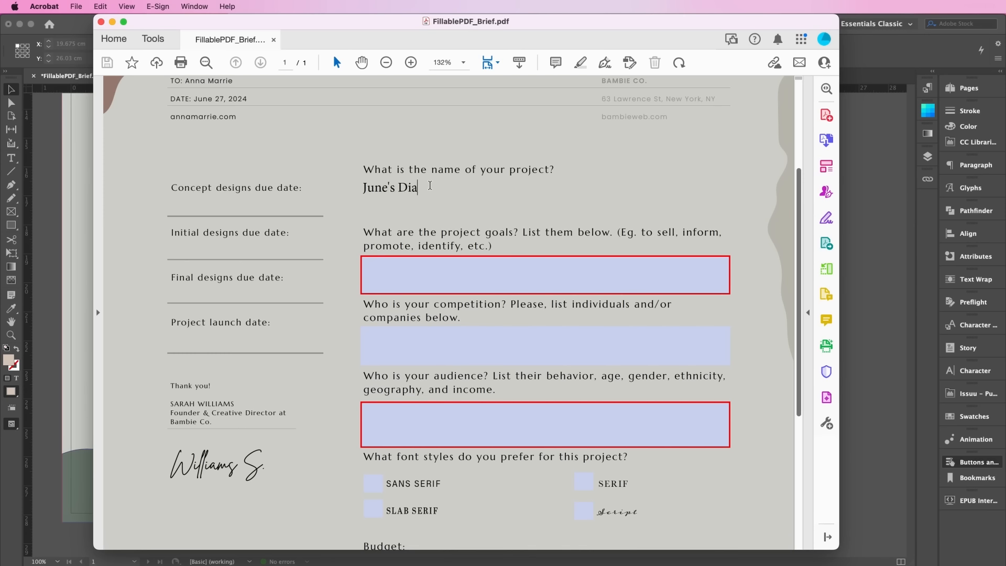
text(June's Diary)
Step: Test the project goals, competition and audience fields by placing the text cursor in each one
click(426, 274)
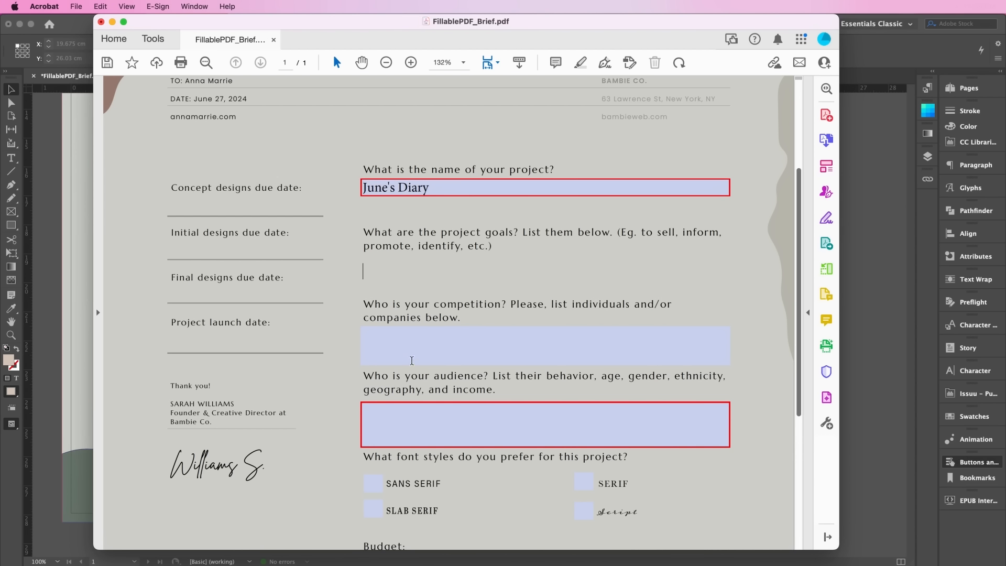
click(412, 361)
scroll(406, 315, down, 5)
click(400, 262)
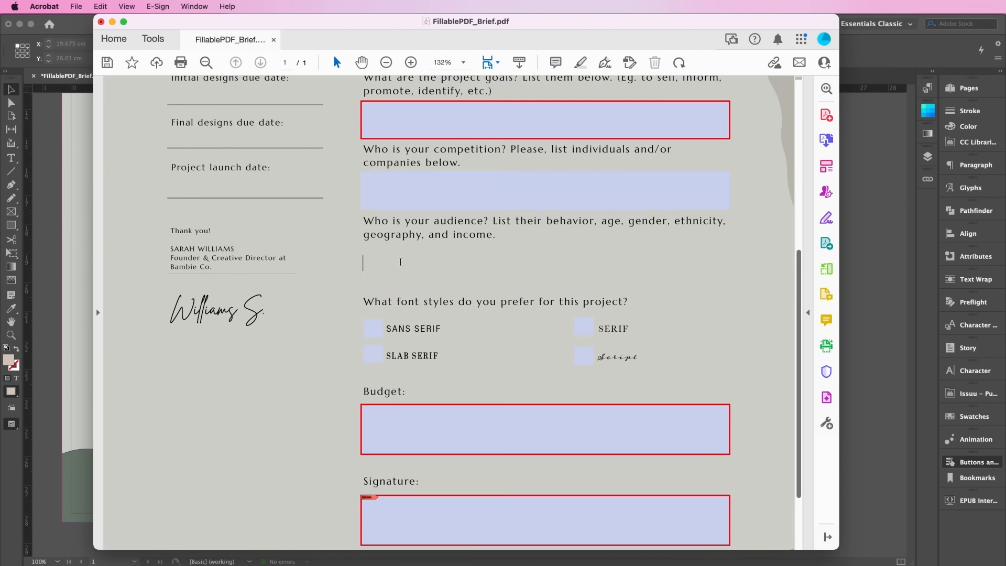
Step: Tick the Sans Serif, Slab Serif, Serif and Script font style check boxes
scroll(388, 270, down, 2)
click(373, 276)
click(377, 305)
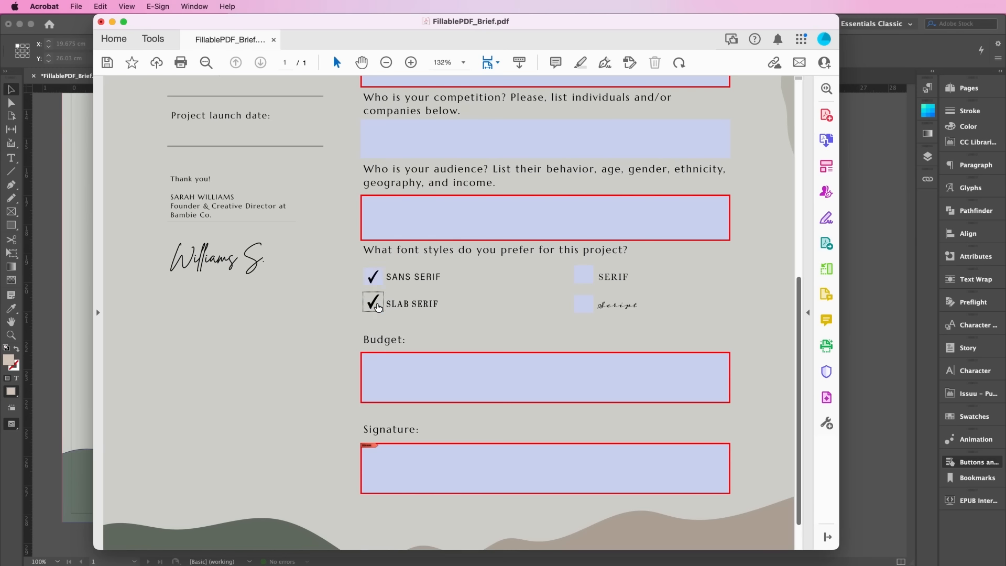
click(581, 277)
click(583, 304)
Step: Test the Budget list box by choosing $1,000, followed by $500
scroll(566, 324, down, 2)
click(560, 338)
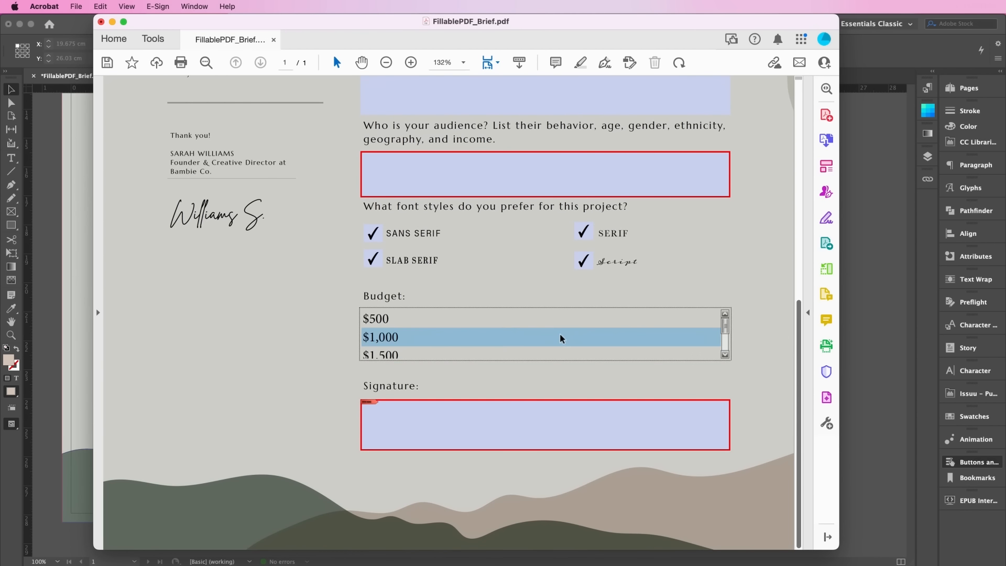
scroll(474, 346, up, 1)
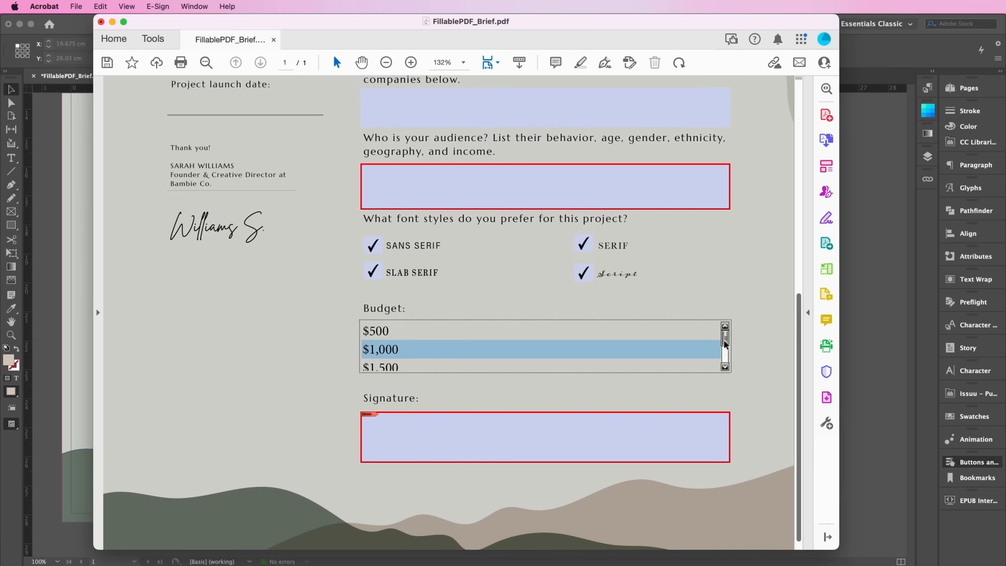
mouse_move(724, 340)
mouse_down()
mouse_move(724, 360)
mouse_move(723, 341)
mouse_up()
click(391, 336)
Step: Test the signature field and dismiss the digital ID configuration
click(414, 446)
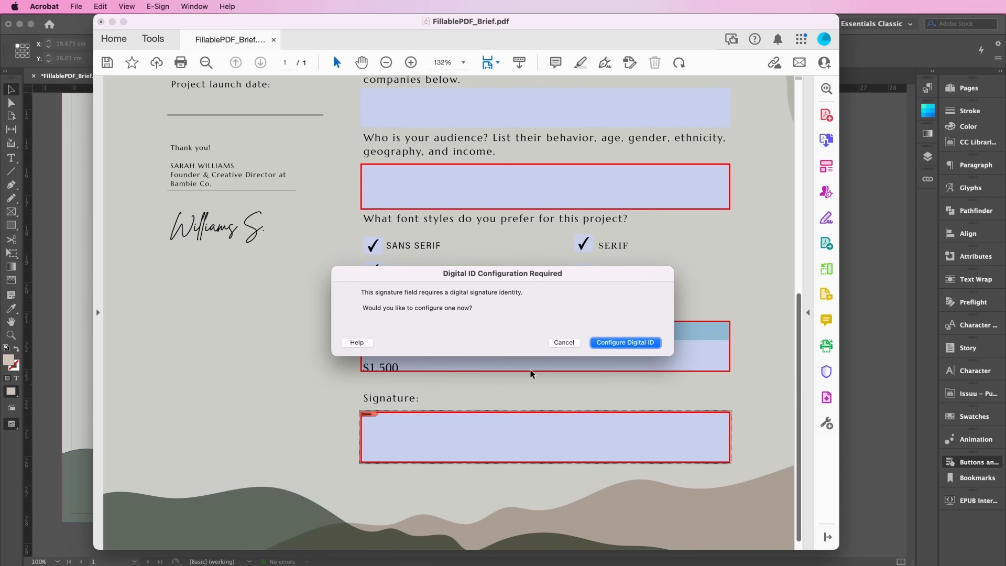
click(564, 343)
scroll(681, 267, up, 5)
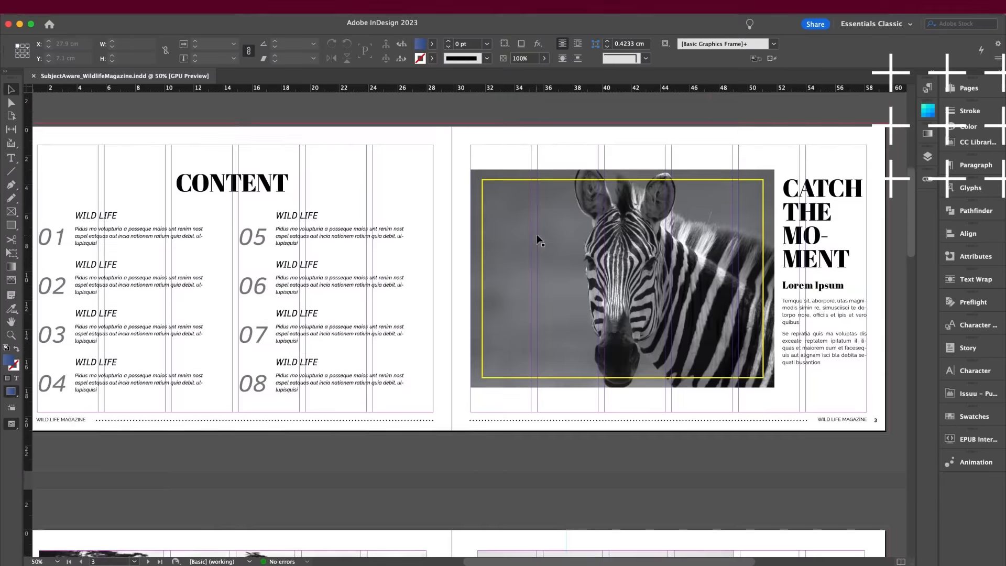
Step: On the magazine's Eye of the Tiger spread, trace a shape about 23 by 6.6 cm over the tiger's head with the Pen tool and delete it
scroll(705, 305, up, 10)
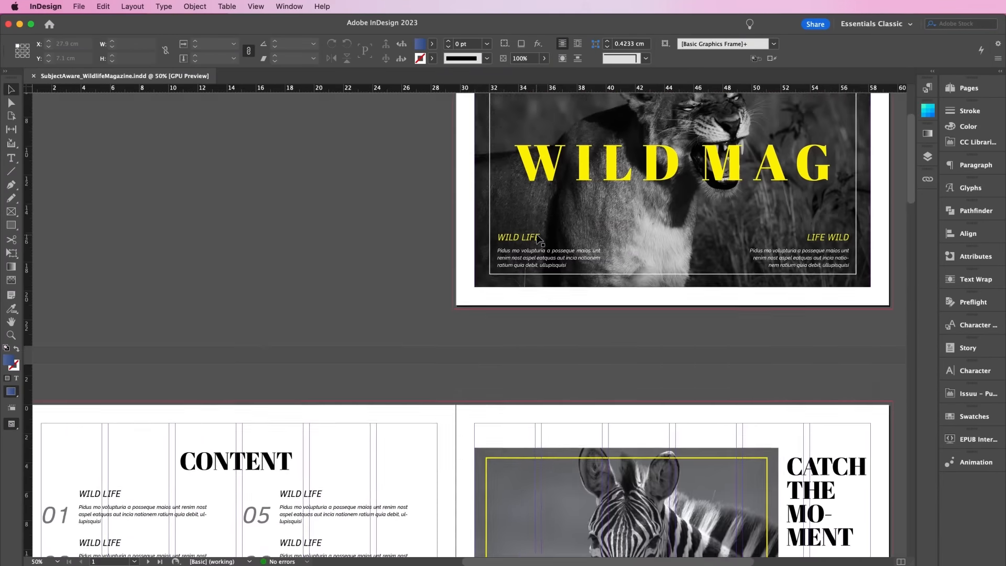
scroll(706, 304, down, 15)
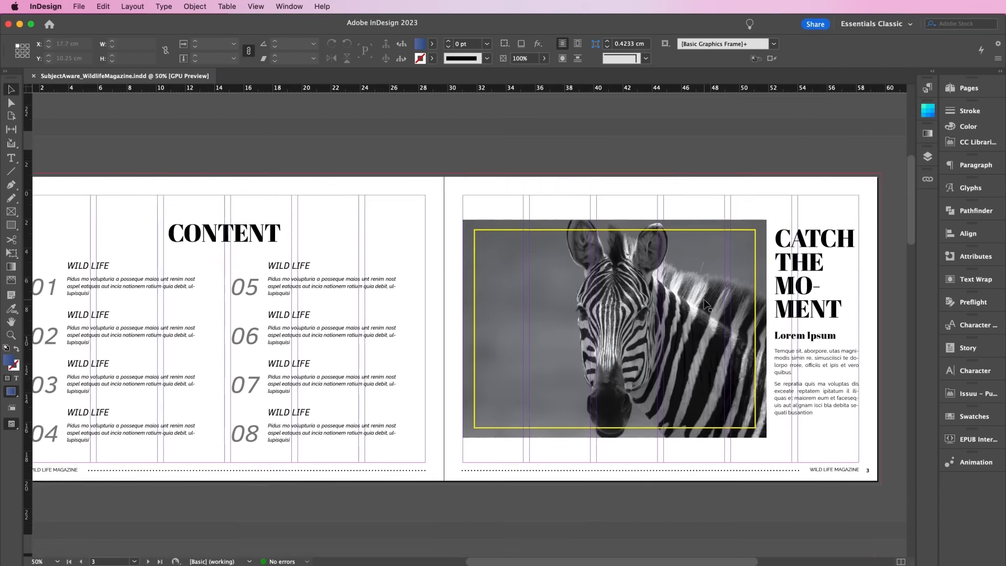
scroll(705, 304, down, 5)
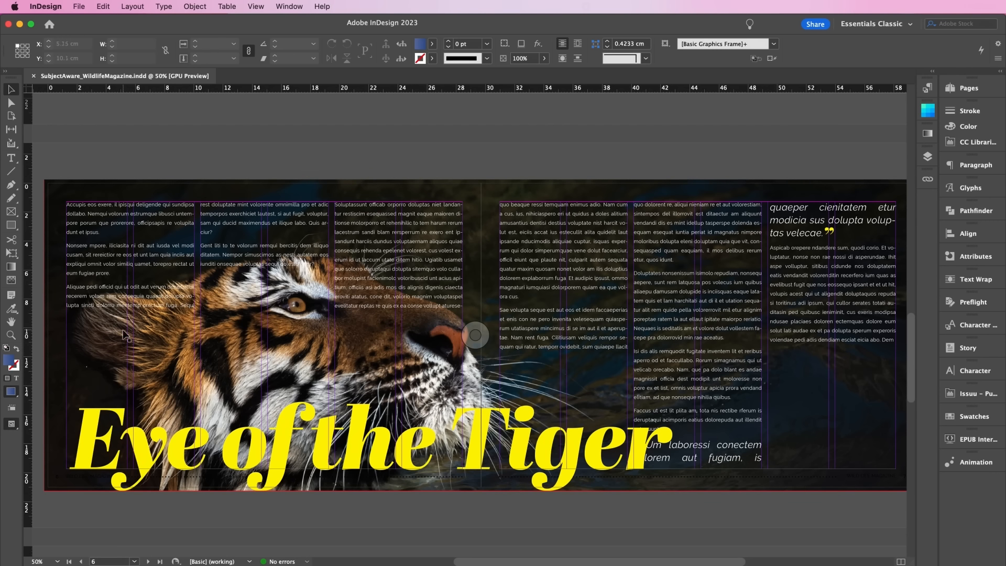
key(super+equal)
scroll(109, 331, left, 5)
key(p)
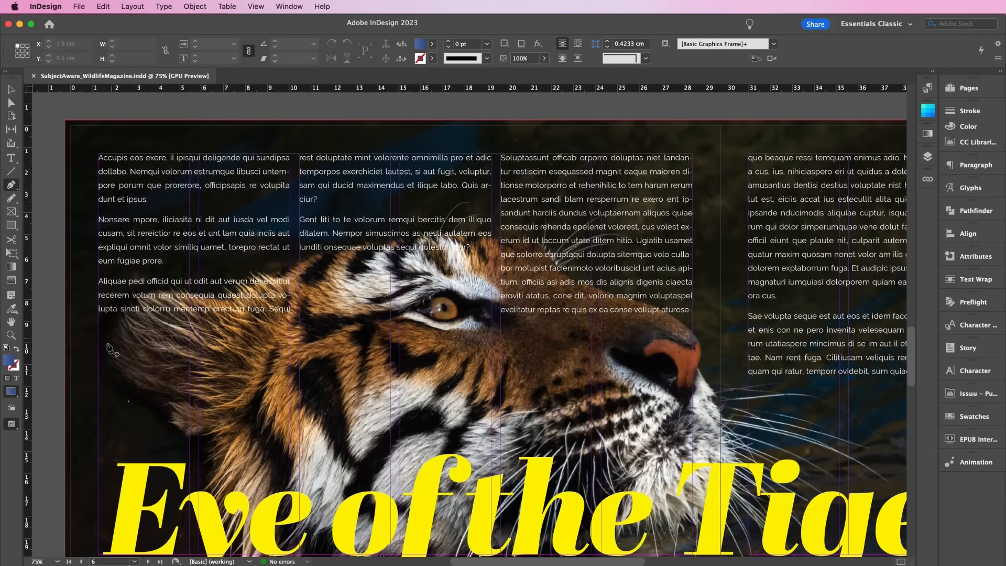
click(98, 358)
drag(128, 288, 150, 274)
drag(225, 284, 245, 282)
drag(273, 257, 298, 254)
drag(344, 224, 380, 219)
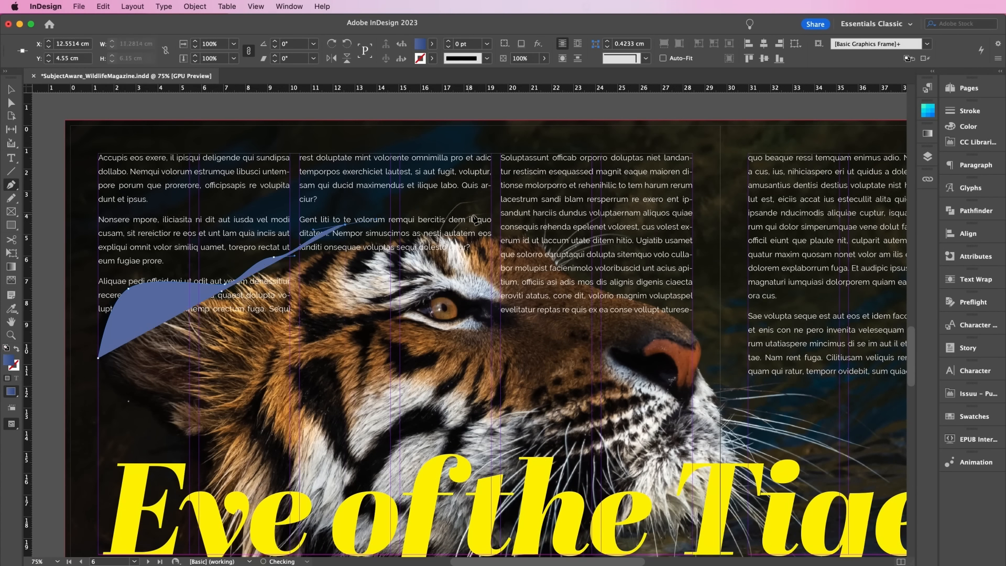
drag(476, 215, 510, 215)
drag(549, 234, 648, 291)
click(11, 90)
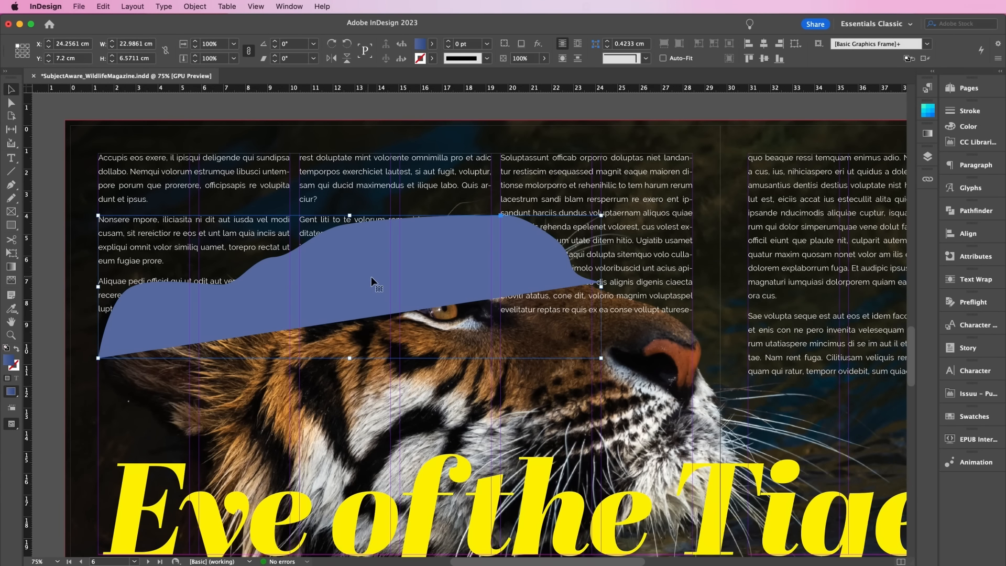
key(Delete)
Step: Apply a Text Wrap around the object shape to the tiger background image
scroll(372, 277, down, 3)
scroll(372, 277, right, 3)
click(642, 282)
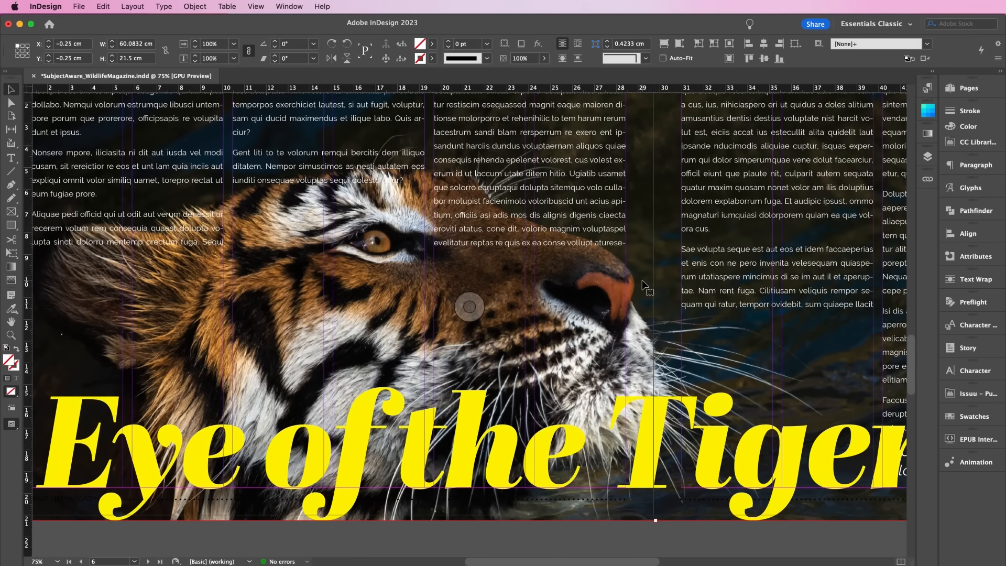
click(289, 7)
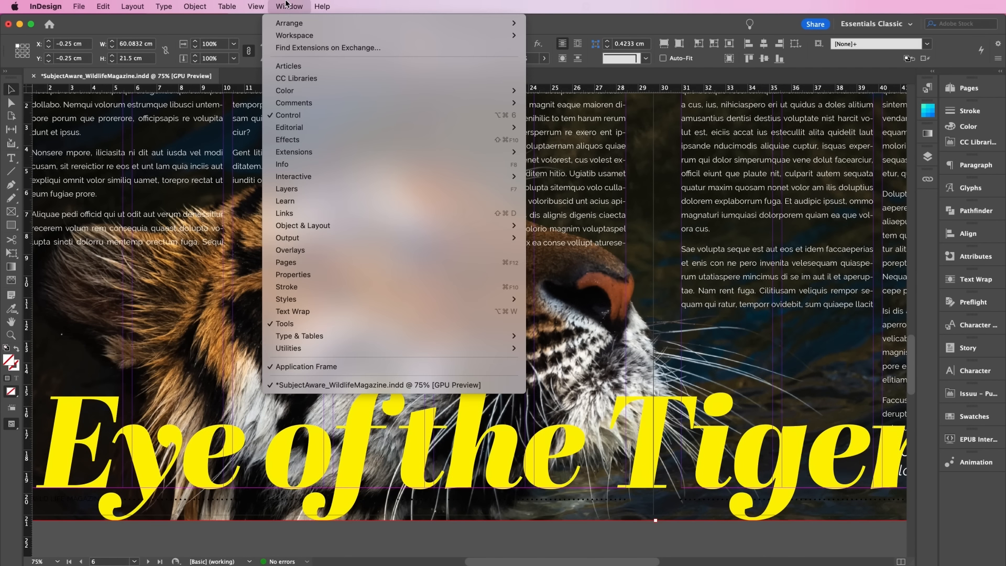
click(341, 311)
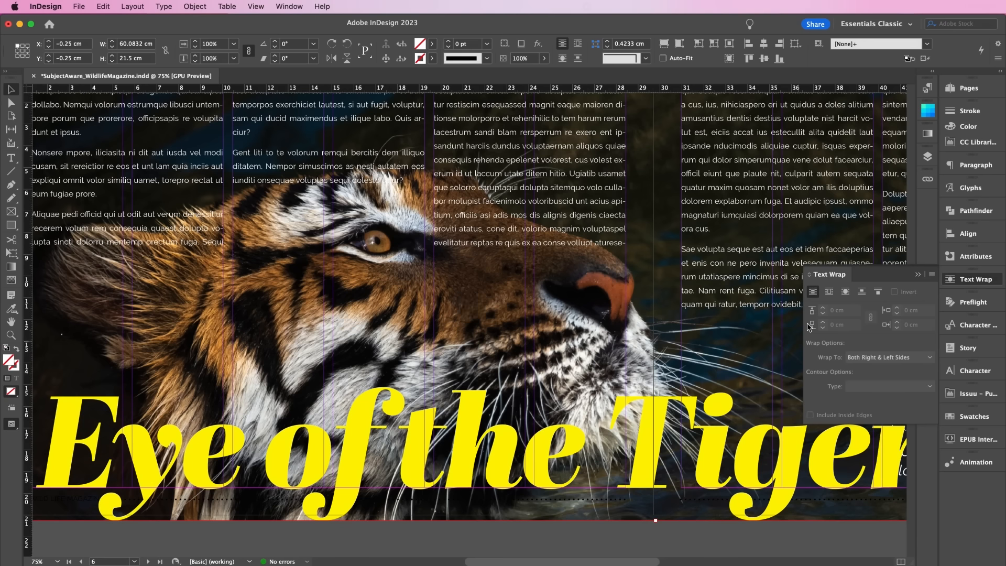
click(845, 291)
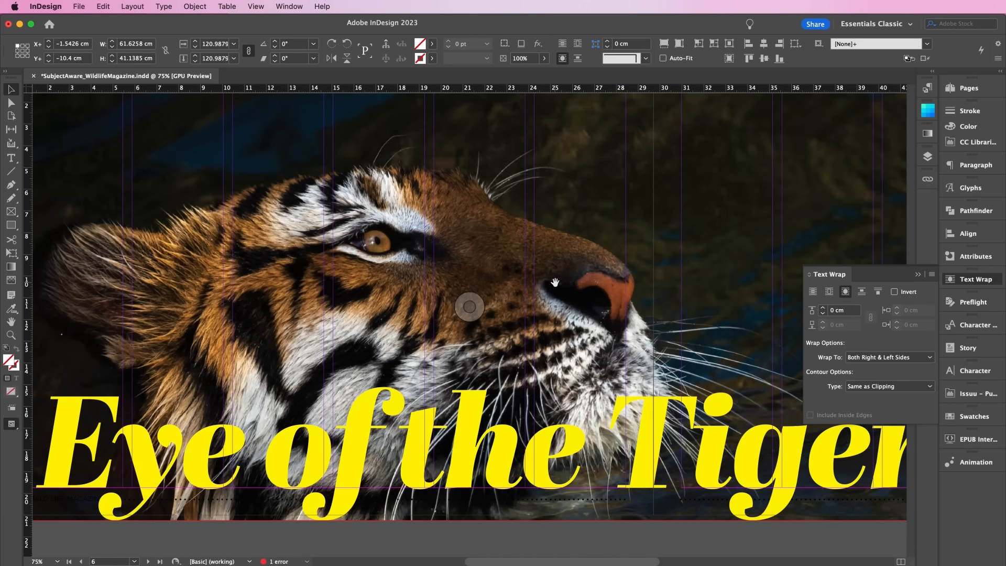
Step: Set the contour type of the tiger image's text wrap to Select Subject
scroll(554, 282, right, 10)
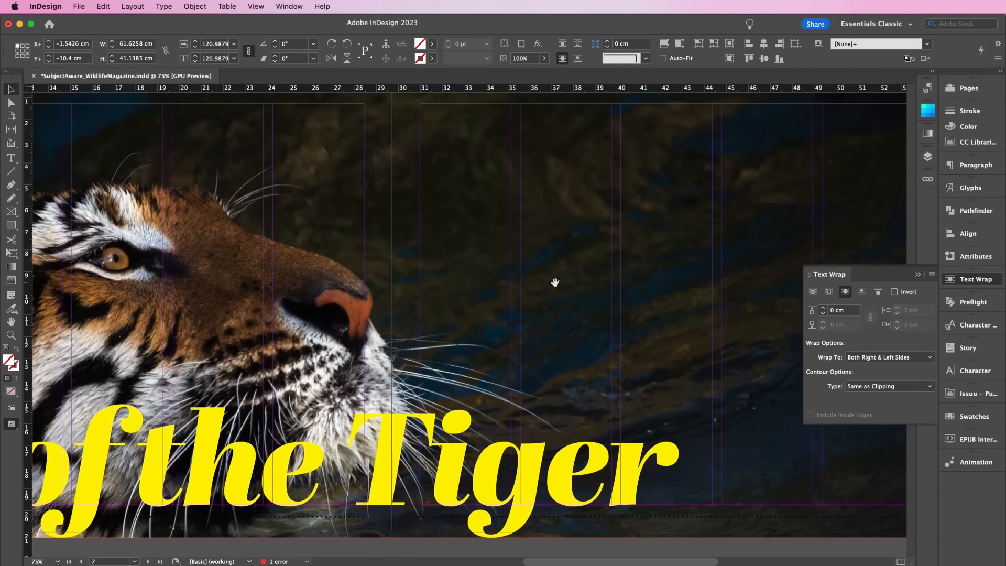
scroll(555, 282, left, 8)
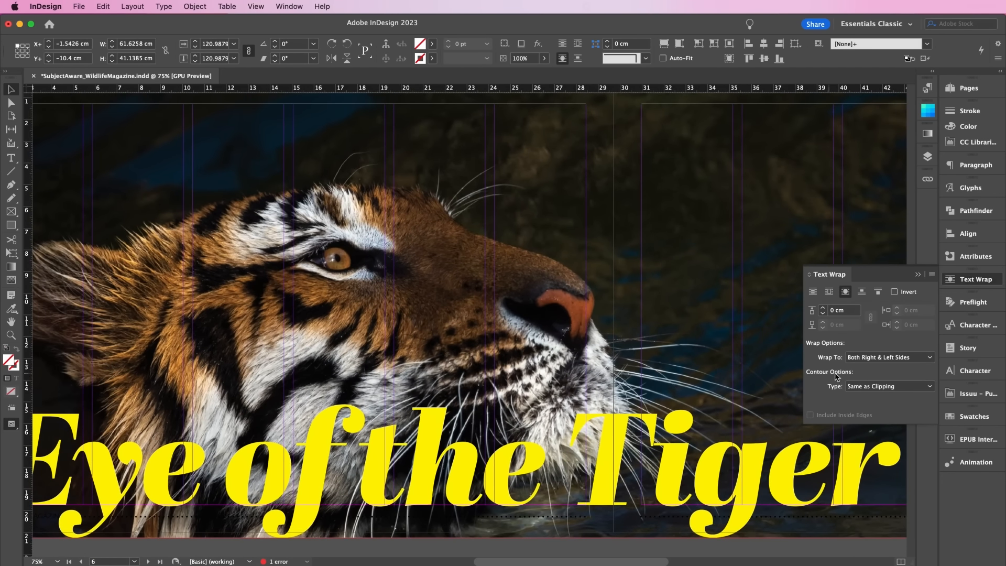
click(862, 388)
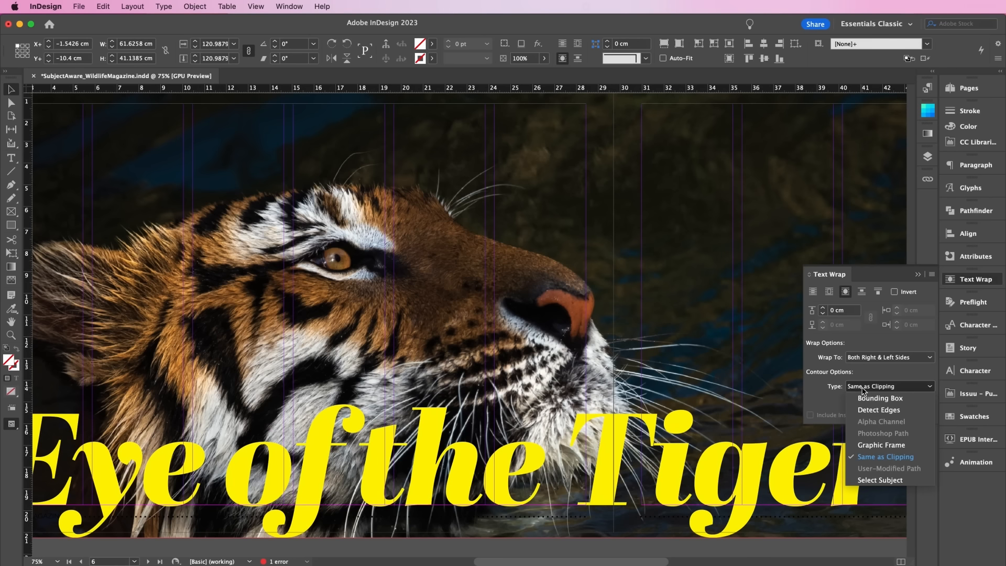
click(871, 481)
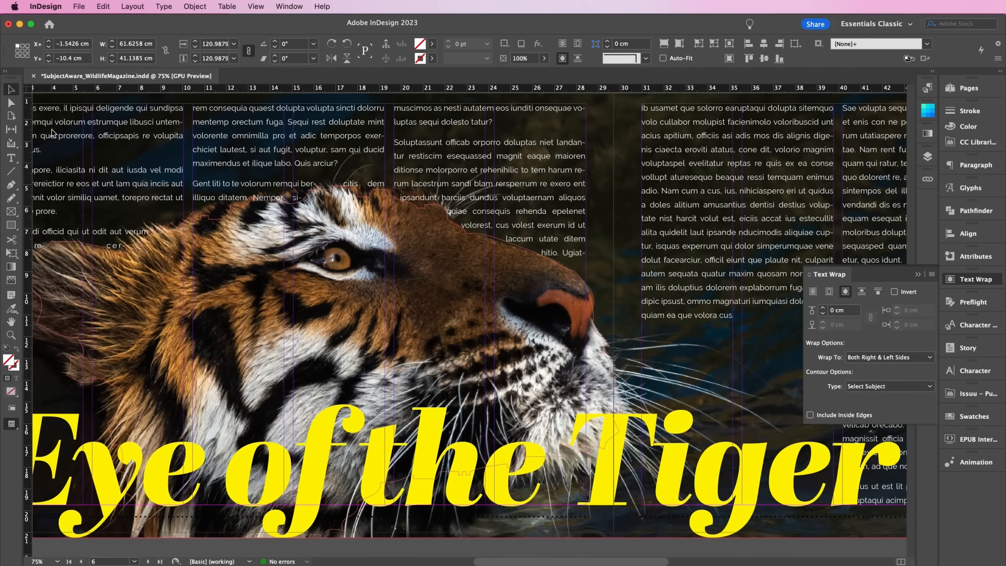
Step: Move the text wrap contour's anchor point on top of the tiger's head outward to about X 14.25 cm, Y 5.74 cm with Direct Selection
scroll(225, 245, up, 3)
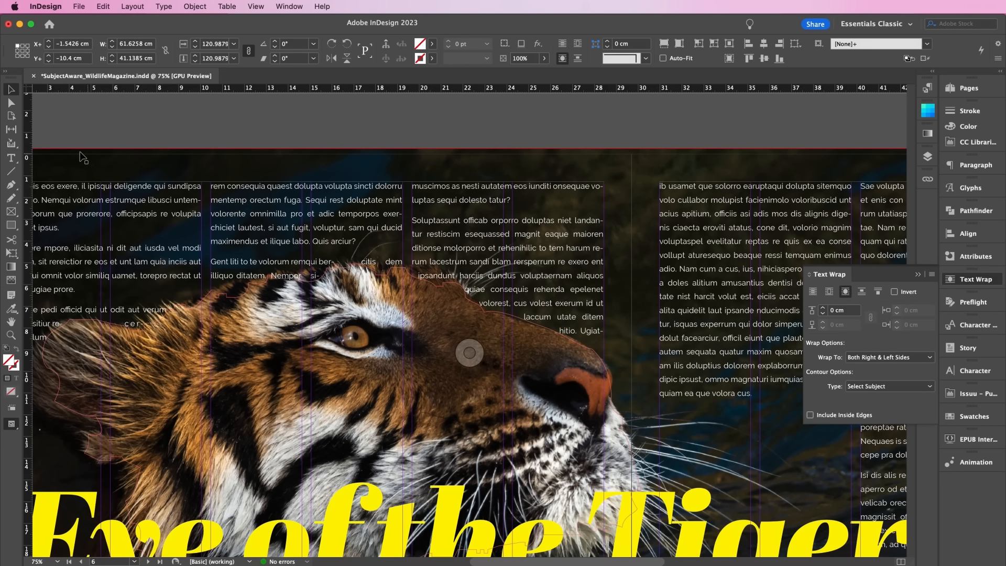
click(11, 102)
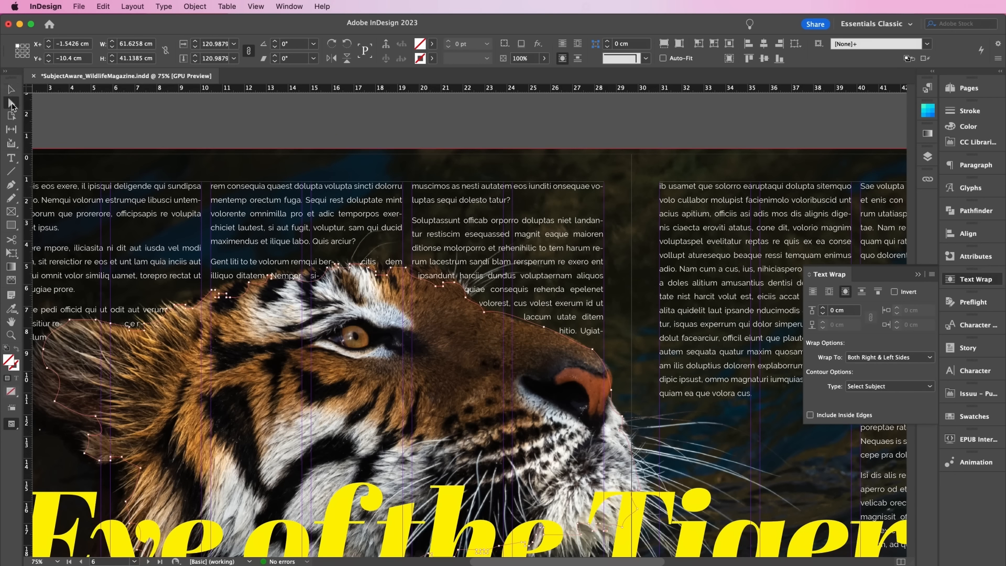
click(328, 266)
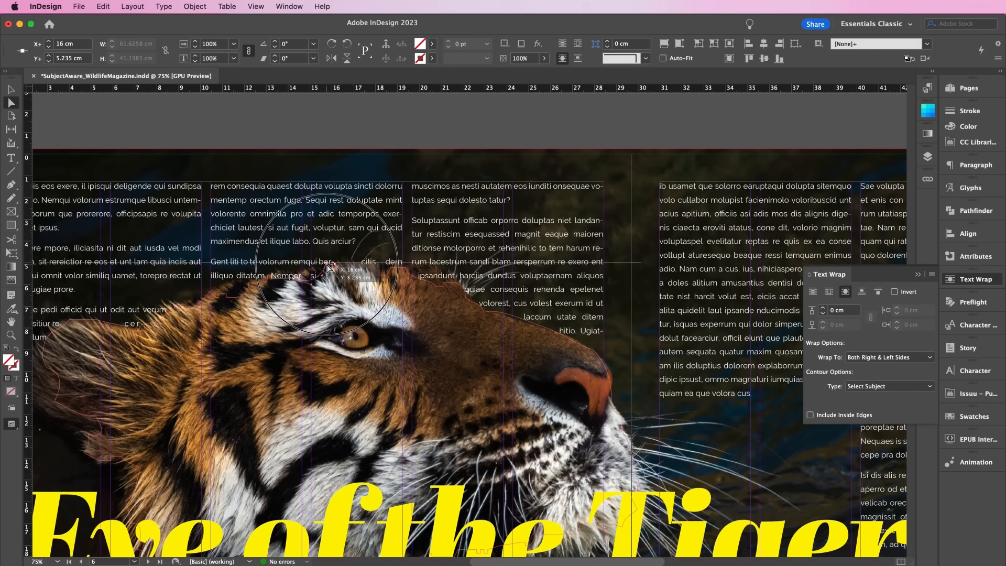
drag(328, 266, 313, 266)
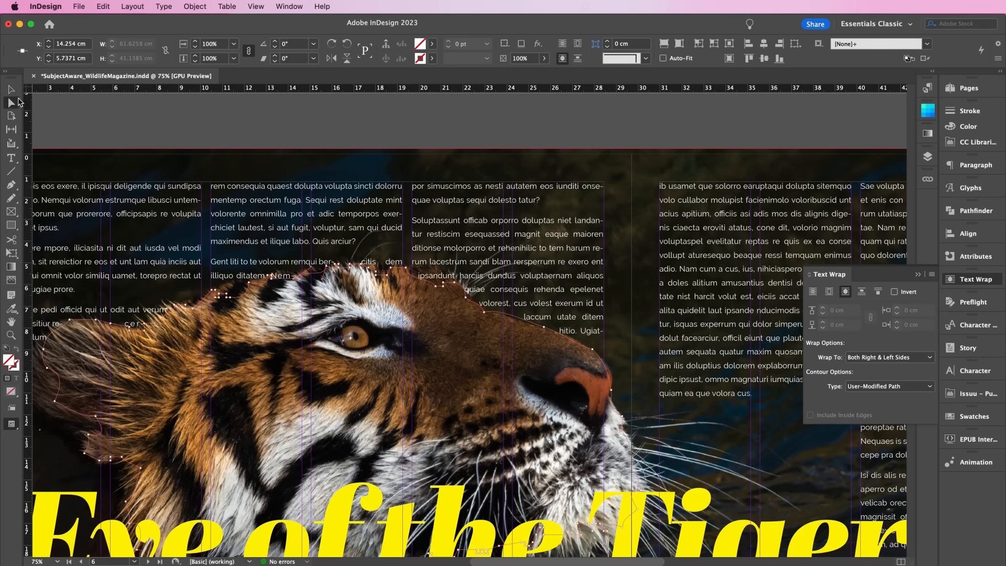
Step: Deselect the tiger image and review the text wrap across the whole spread in Preview mode at 50% zoom
click(12, 90)
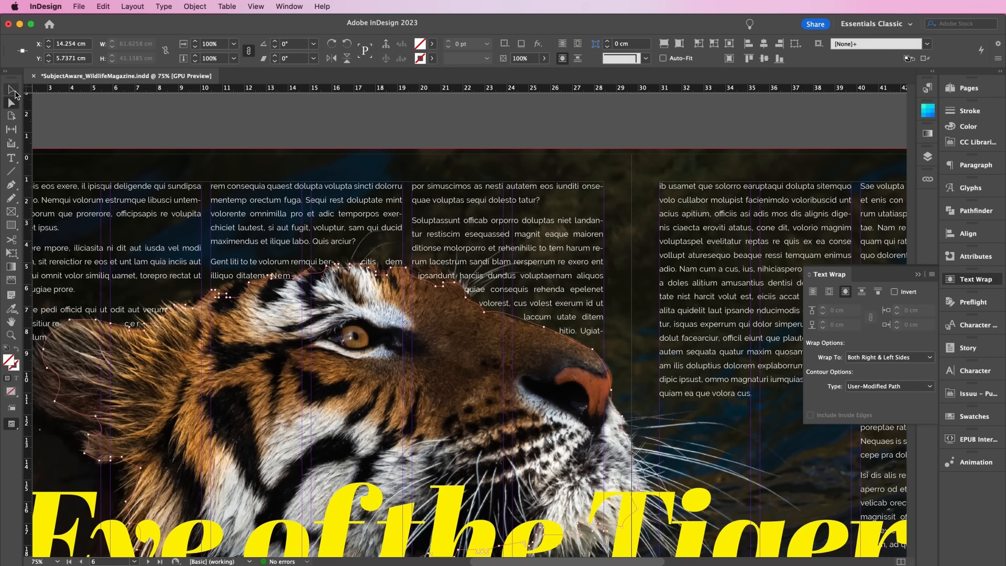
click(222, 121)
key(w)
key(super+minus)
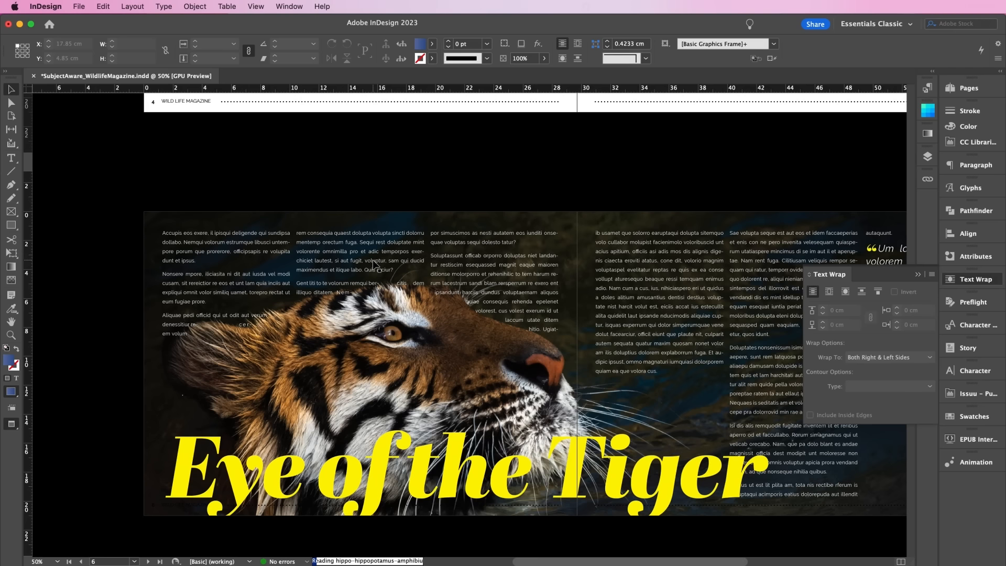
scroll(375, 265, right, 5)
scroll(375, 264, down, 2)
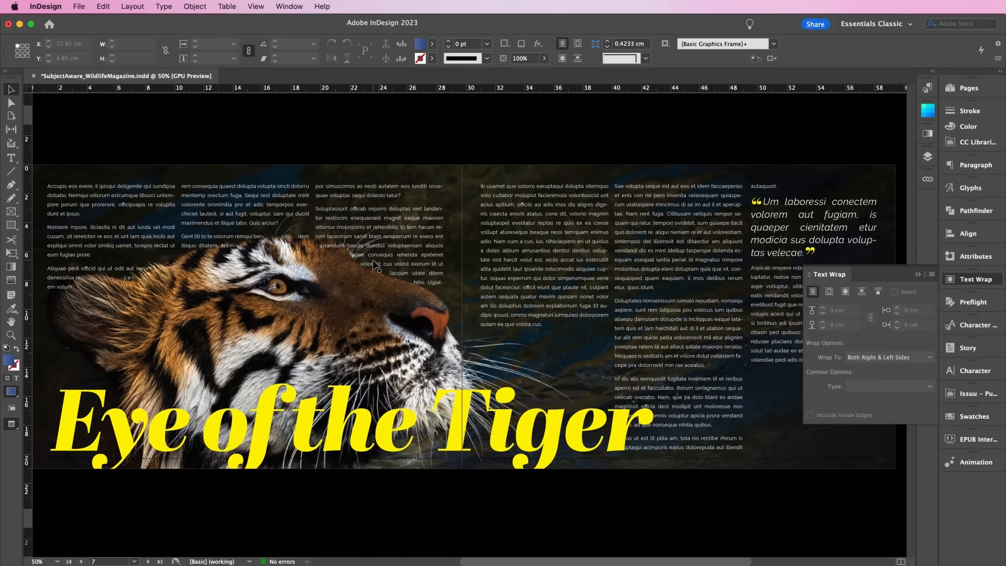